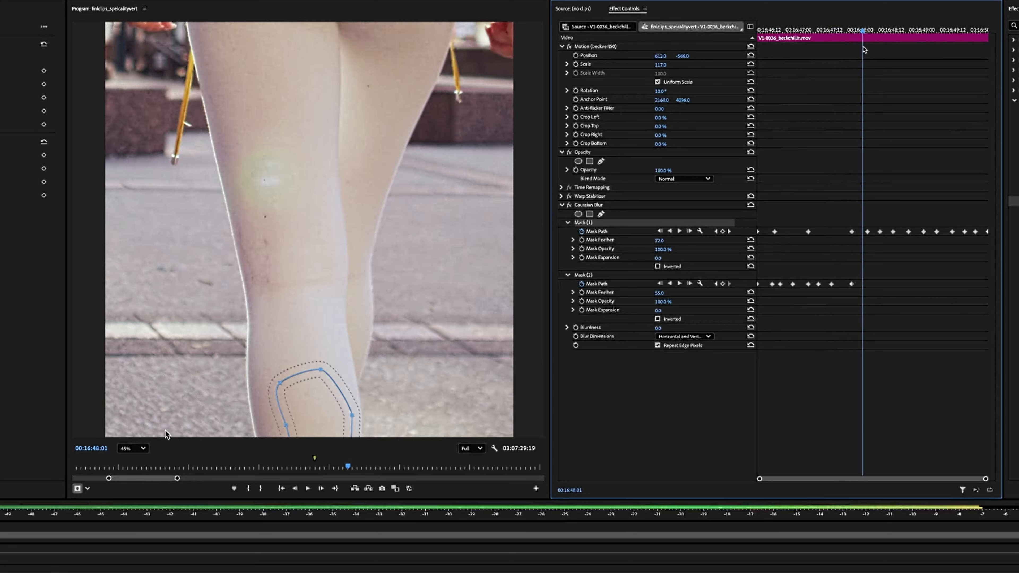
# Keyframe the Gaussian Blur's Mask (2) at 00:16:48:05 by shifting it right to follow the back of the leg.
pyautogui.moveTo(451, 176); pyautogui.dragTo(457, 132)
pyautogui.moveTo(879, 31); pyautogui.dragTo(851, 42)
pyautogui.scroll(-1, 214, 56)
pyautogui.moveTo(227, 105); pyautogui.dragTo(256, 192)
pyautogui.moveTo(281, 145); pyautogui.dragTo(284, 180)
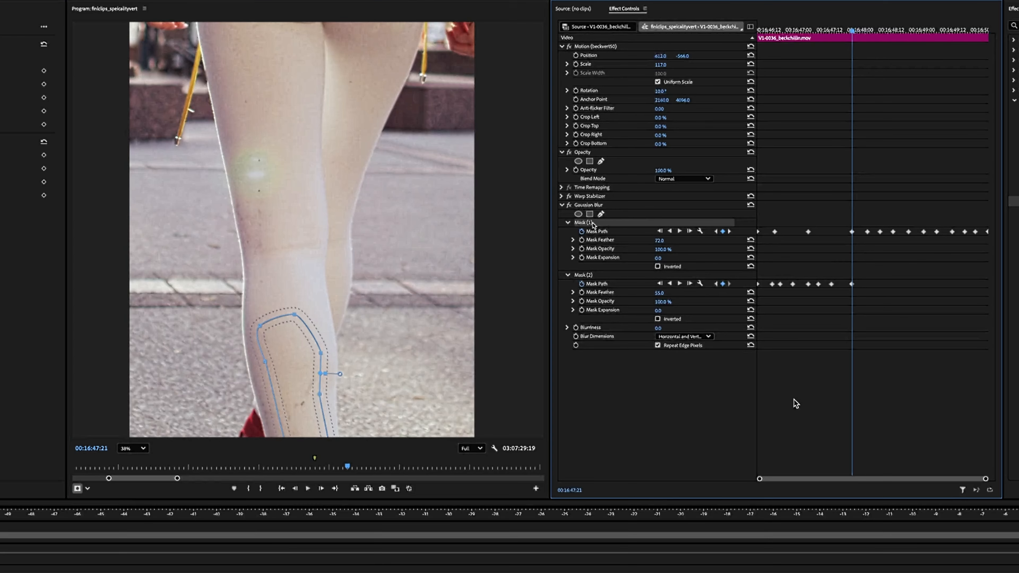
pyautogui.click(584, 275)
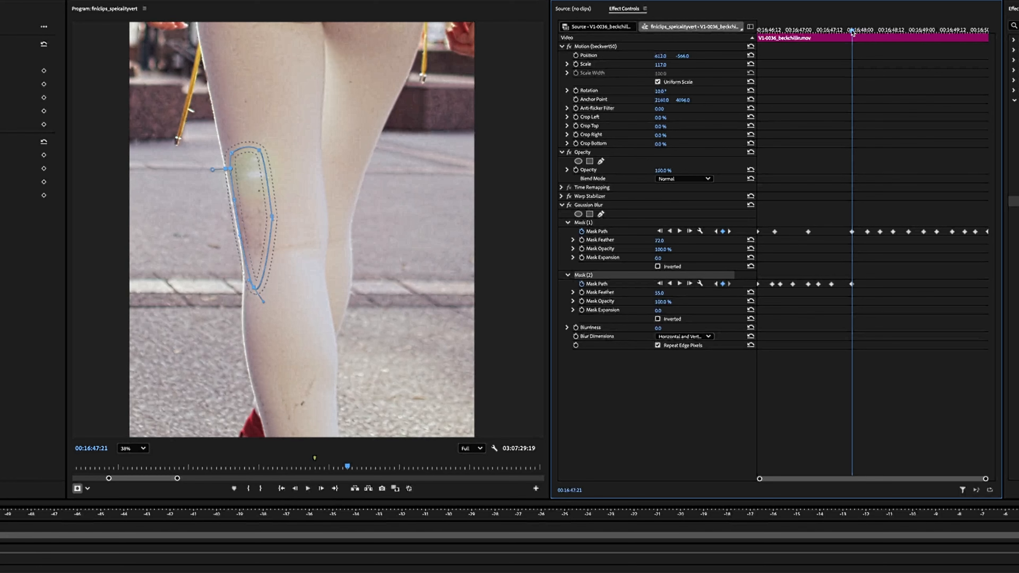
pyautogui.moveTo(850, 30)
pyautogui.mouseDown()
pyautogui.moveTo(879, 32)
pyautogui.moveTo(865, 33)
pyautogui.mouseUp()
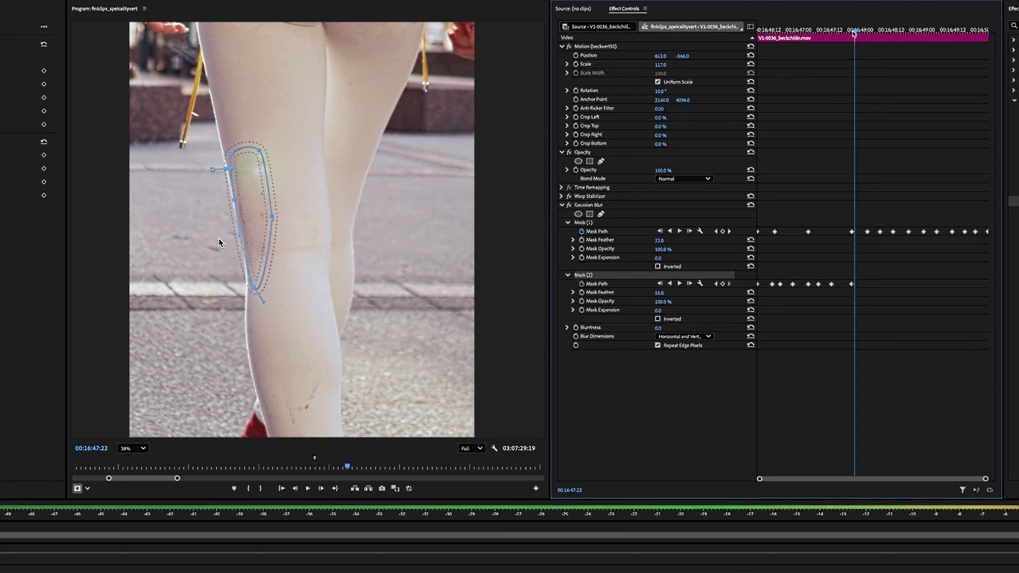
pyautogui.press('Right')
pyautogui.press('Right')
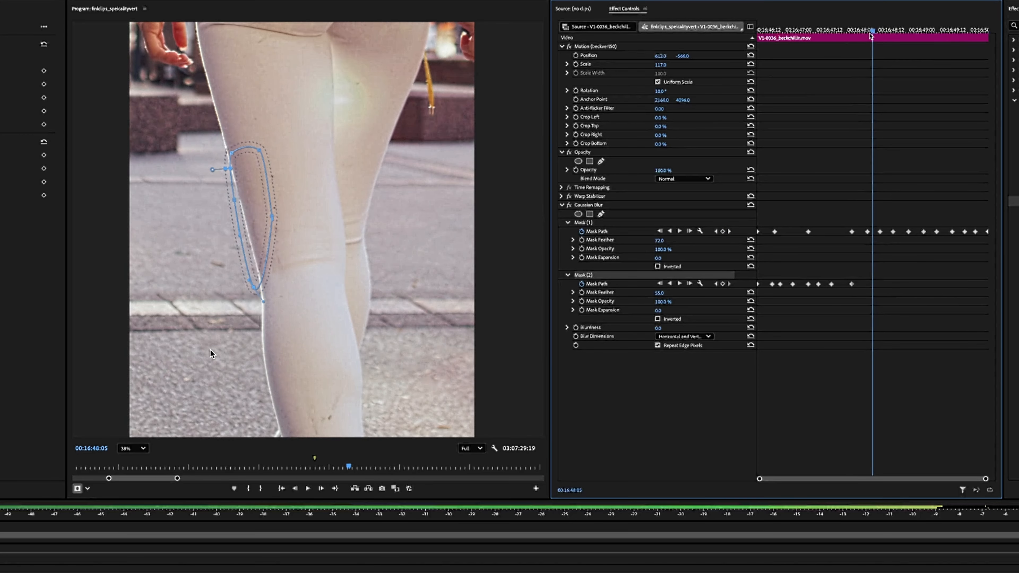
pyautogui.moveTo(244, 213); pyautogui.dragTo(267, 215)
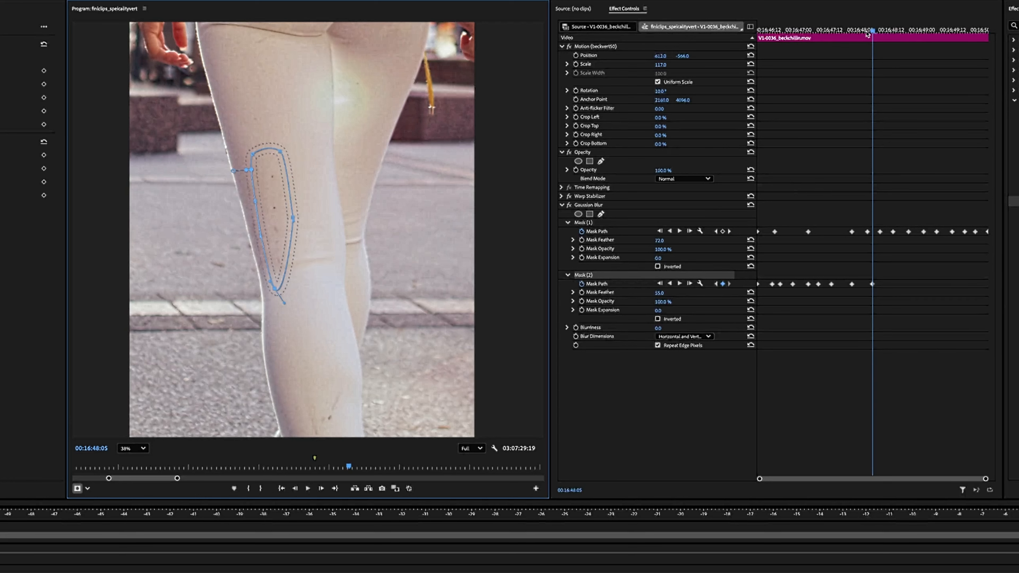
# Advance to 00:16:48:16 and move Mask (2) up and left, onto the leg area above the knee crease.
pyautogui.press('space')
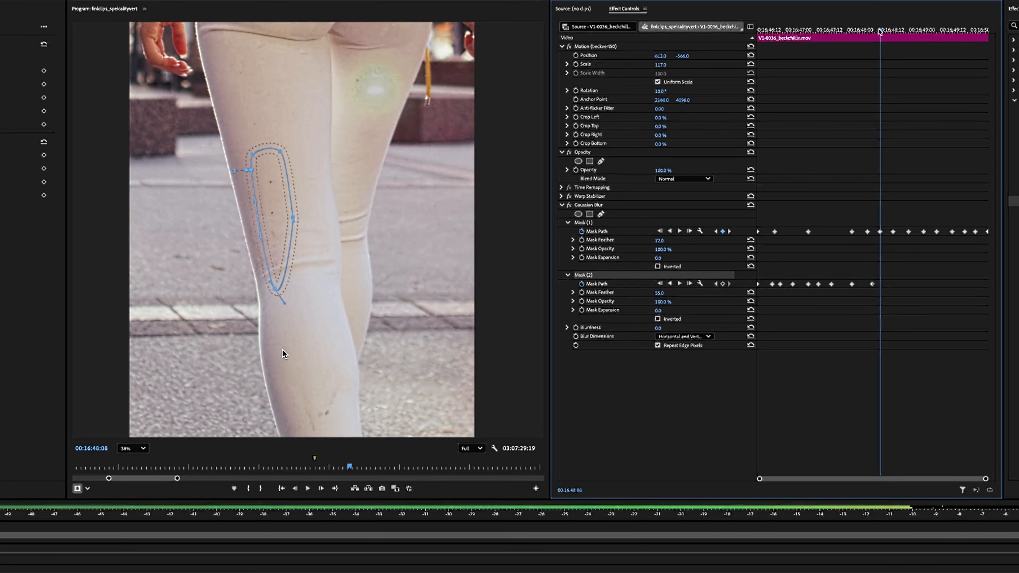
pyautogui.press('space')
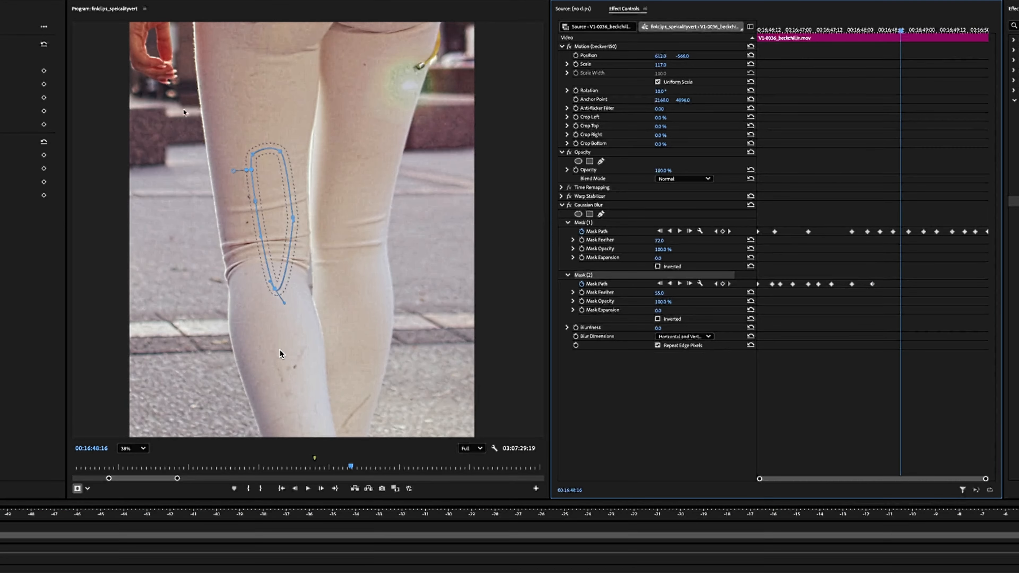
pyautogui.moveTo(282, 222); pyautogui.dragTo(251, 184)
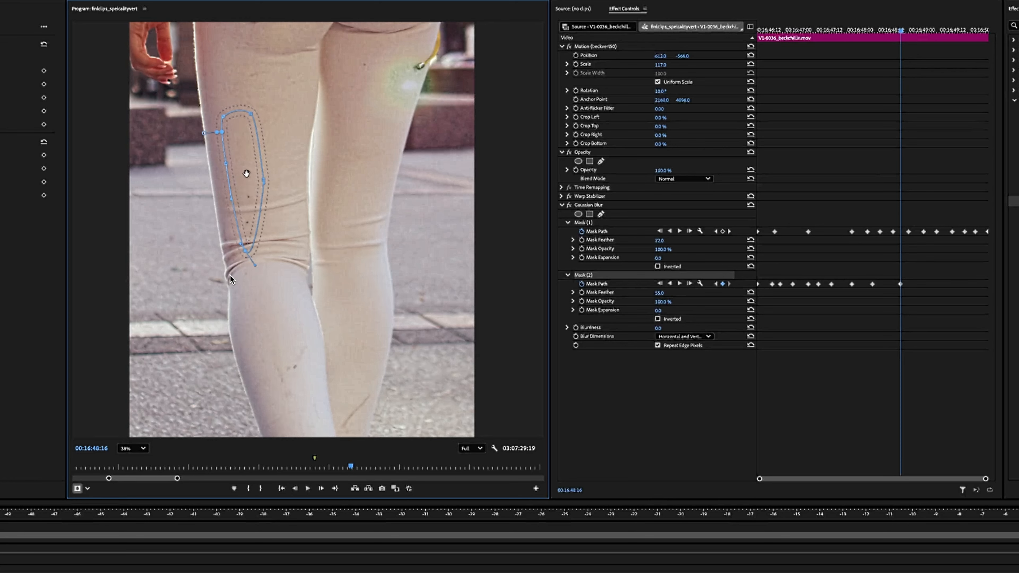
pyautogui.moveTo(222, 117); pyautogui.dragTo(226, 194)
pyautogui.moveTo(252, 115); pyautogui.dragTo(251, 139)
pyautogui.hotkey('ctrl', 'z')
pyautogui.hotkey('ctrl', 'z')
pyautogui.hotkey('ctrl', 'z')
# Nudge Mask (2) slightly upward at 00:16:48:16 and raise it along the leg at 00:16:48:09.
pyautogui.moveTo(249, 161)
pyautogui.mouseDown()
pyautogui.moveTo(247, 191)
pyautogui.moveTo(248, 158)
pyautogui.mouseUp()
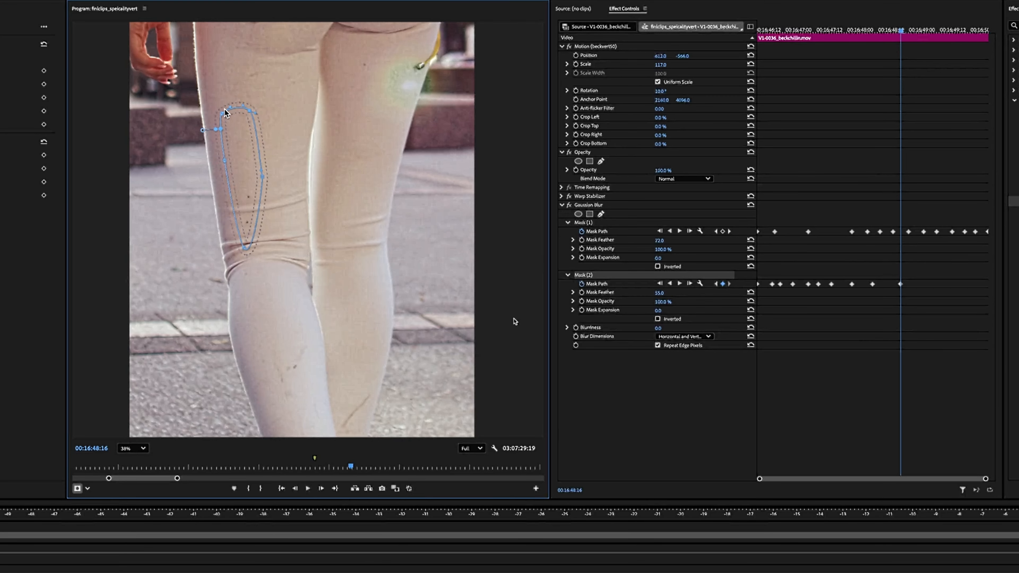
pyautogui.click(657, 328)
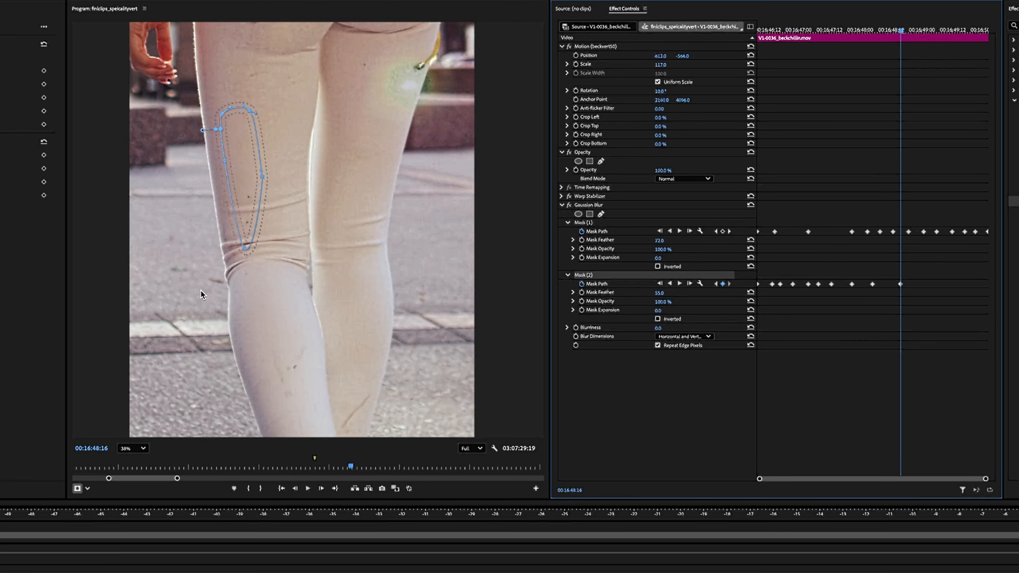
pyautogui.click(884, 31)
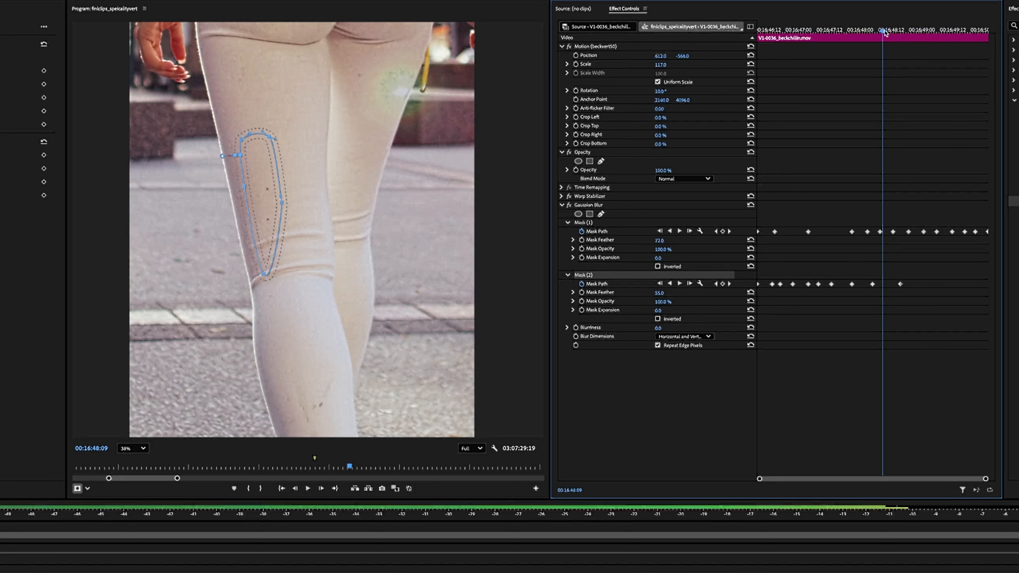
pyautogui.moveTo(886, 33)
pyautogui.mouseDown()
pyautogui.moveTo(876, 33)
pyautogui.moveTo(884, 35)
pyautogui.mouseUp()
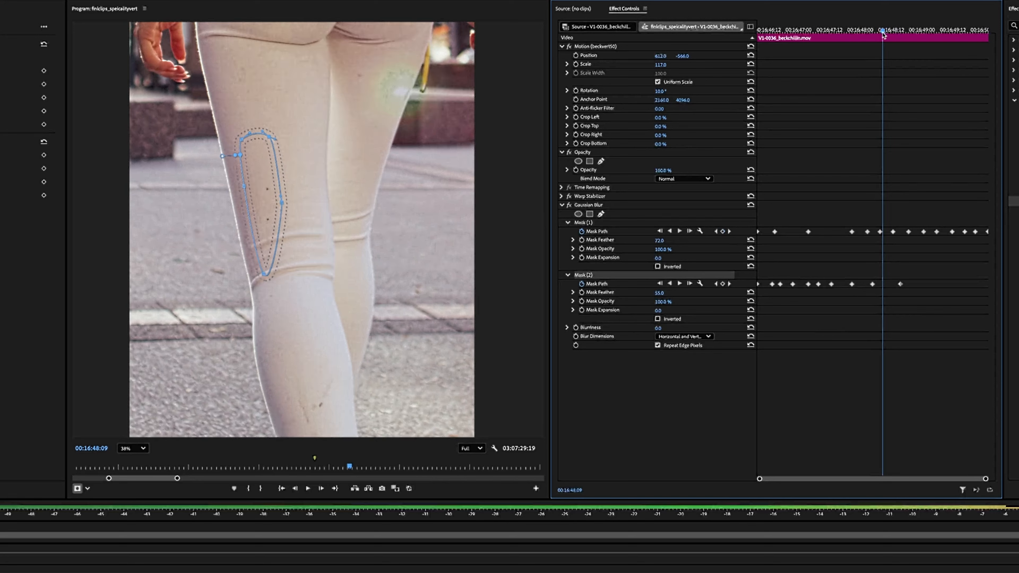
pyautogui.moveTo(263, 188); pyautogui.dragTo(263, 163)
# Shift Mask (2) slightly down at 00:16:48:11, and up and left at 00:16:48:20, to follow the leg.
pyautogui.moveTo(883, 31); pyautogui.dragTo(889, 34)
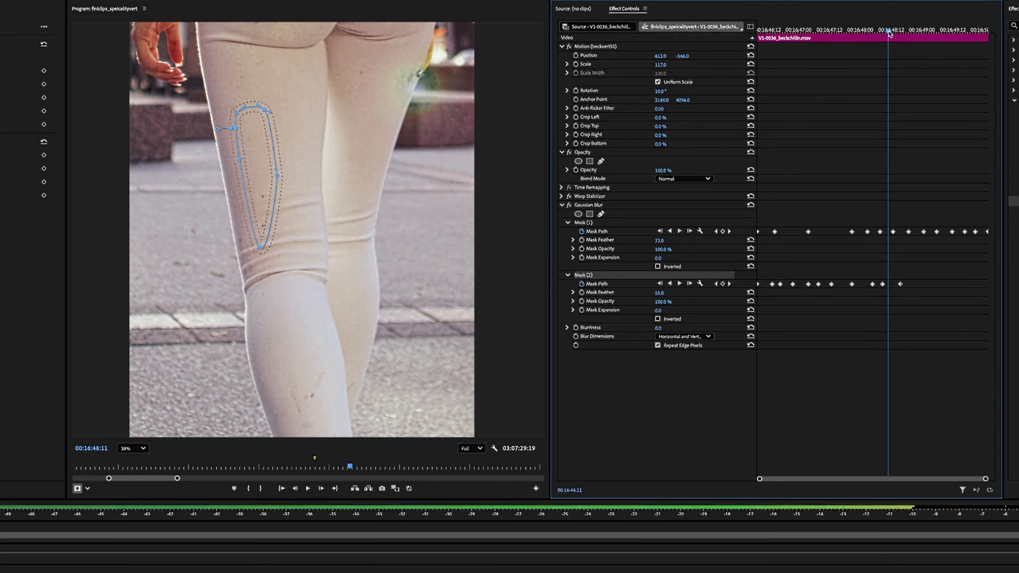
pyautogui.moveTo(266, 147); pyautogui.dragTo(261, 161)
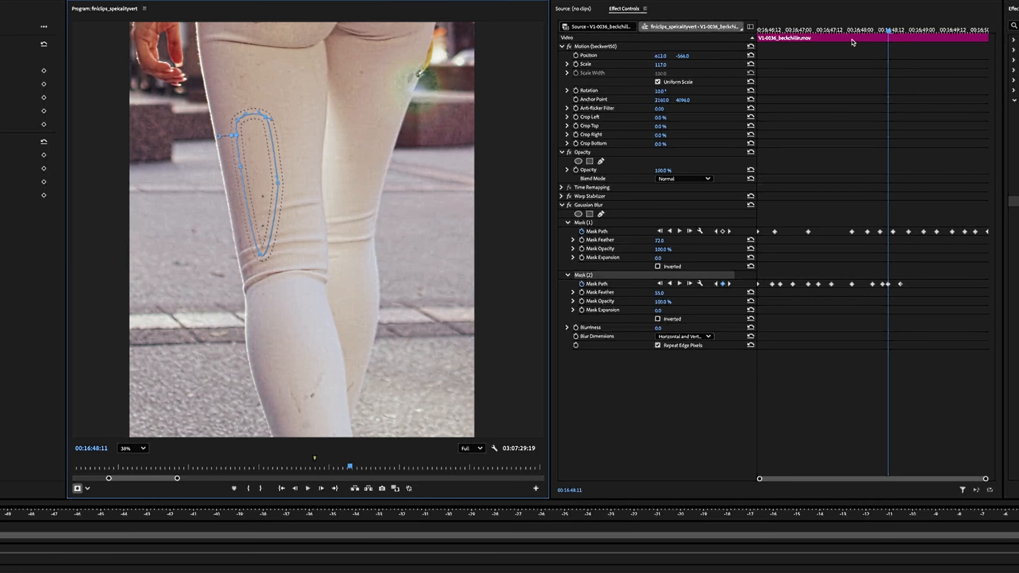
pyautogui.moveTo(888, 34); pyautogui.dragTo(920, 33)
pyautogui.scroll(6, 247, 232)
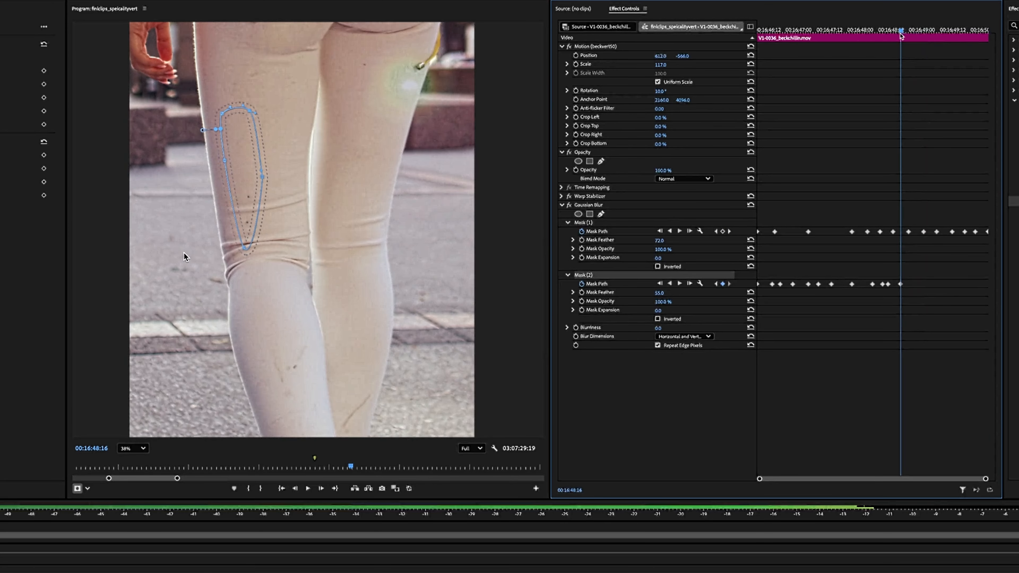
pyautogui.scroll(-4, 222, 273)
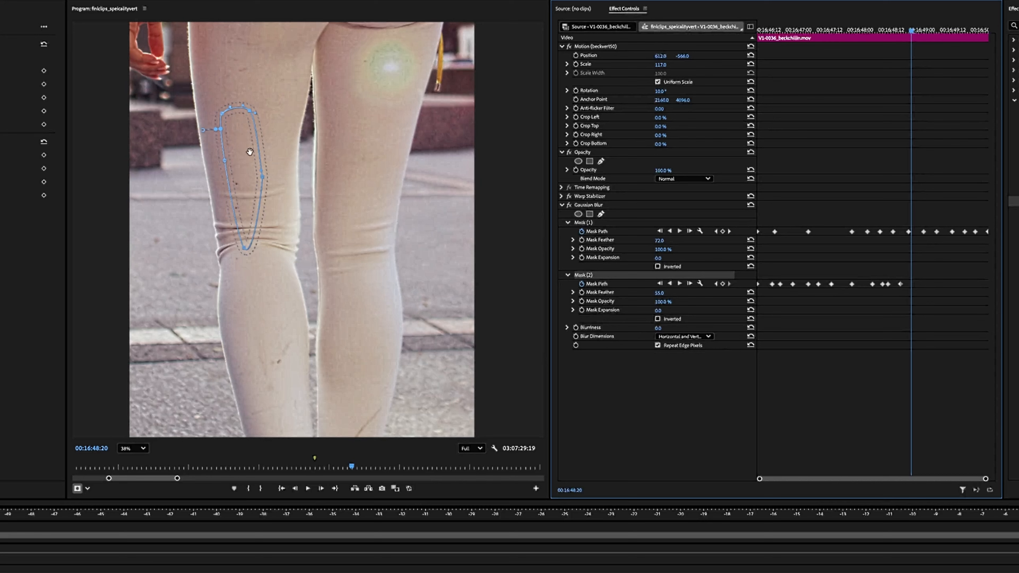
pyautogui.moveTo(249, 152); pyautogui.dragTo(238, 133)
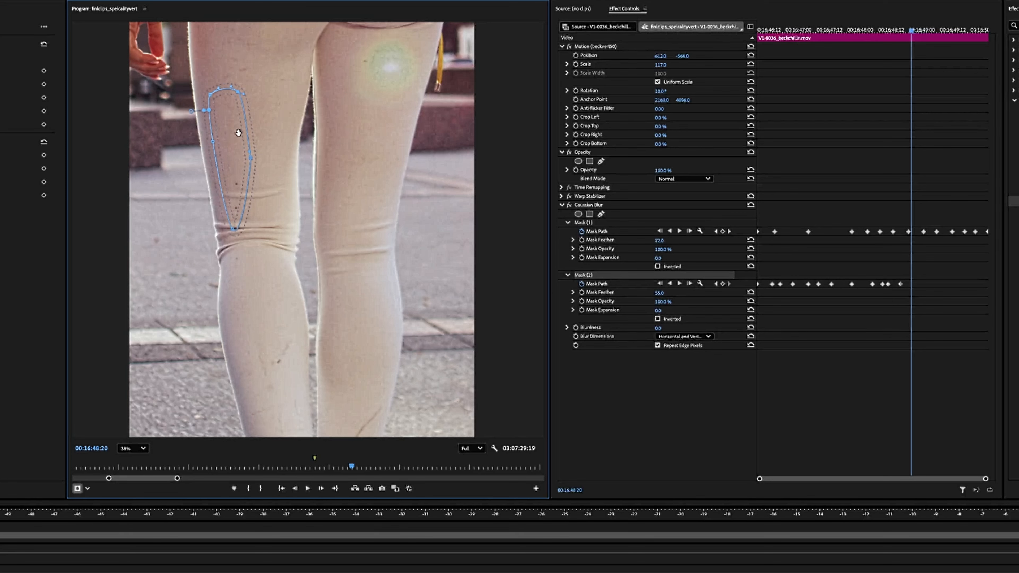
# Move Mask (2) up and left at 00:16:49:04, and nudge it slightly right at 00:16:47:21.
pyautogui.moveTo(911, 32); pyautogui.dragTo(933, 33)
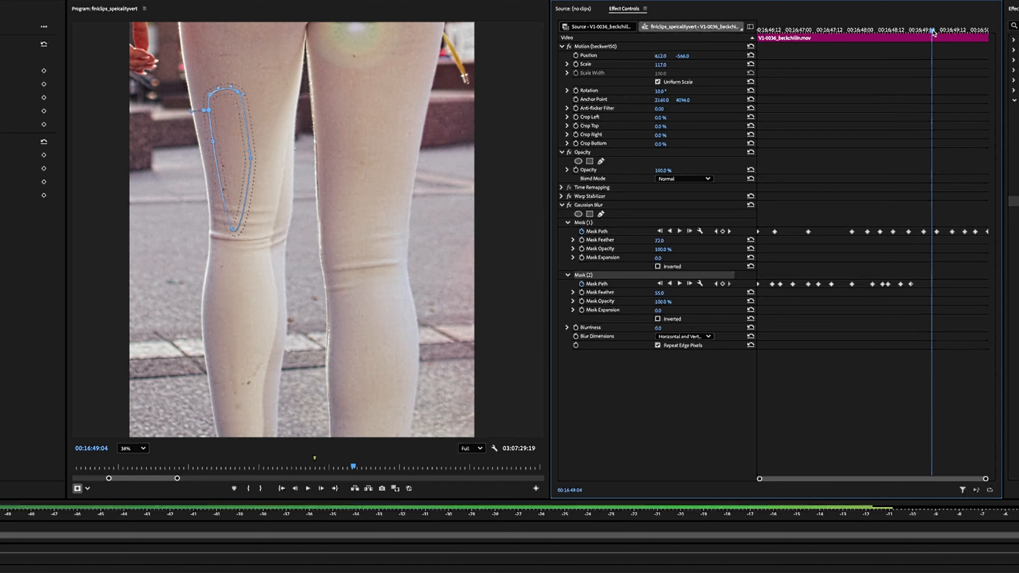
pyautogui.moveTo(241, 157); pyautogui.dragTo(229, 139)
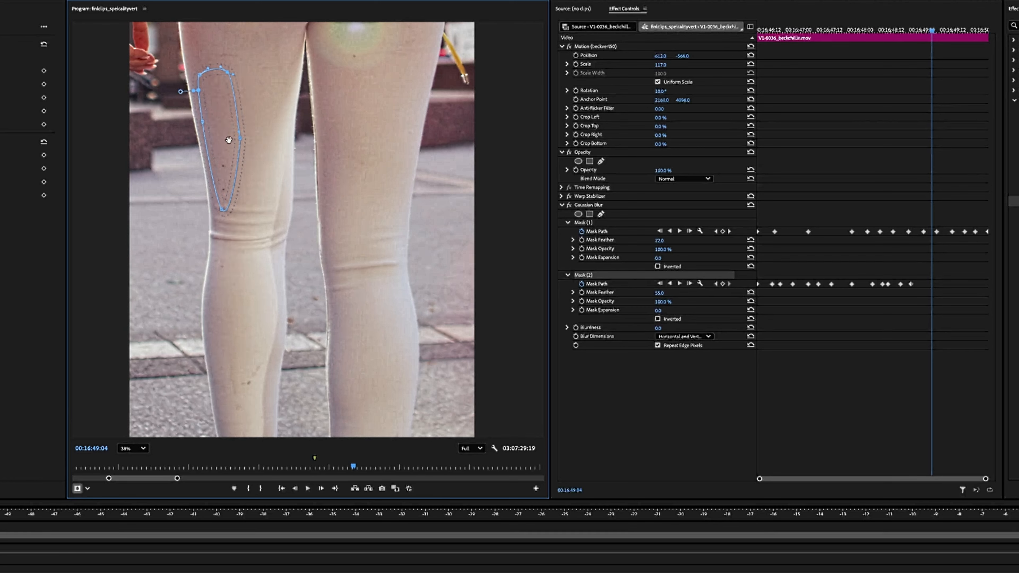
pyautogui.moveTo(934, 29); pyautogui.dragTo(852, 57)
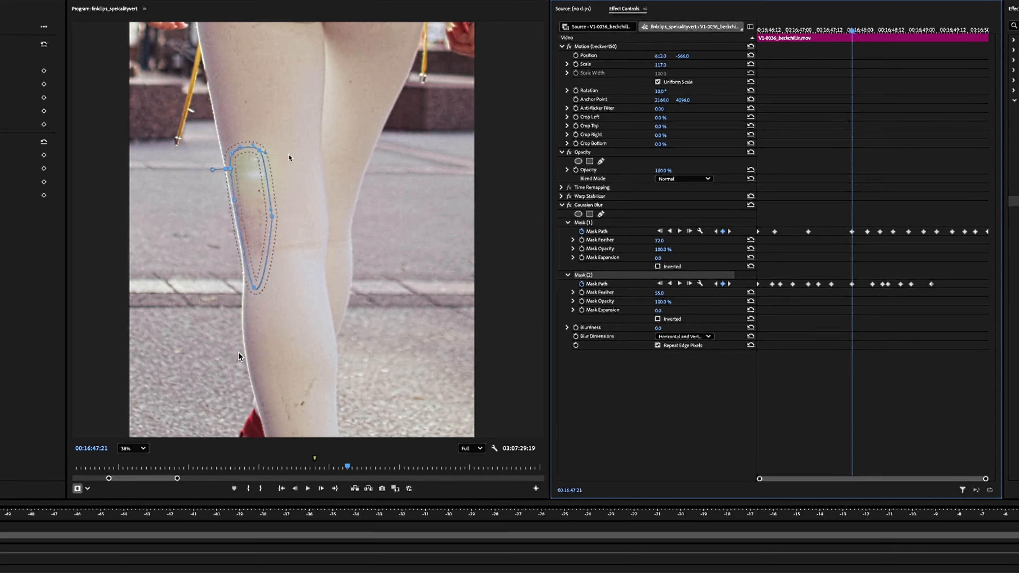
pyautogui.moveTo(249, 223); pyautogui.dragTo(253, 223)
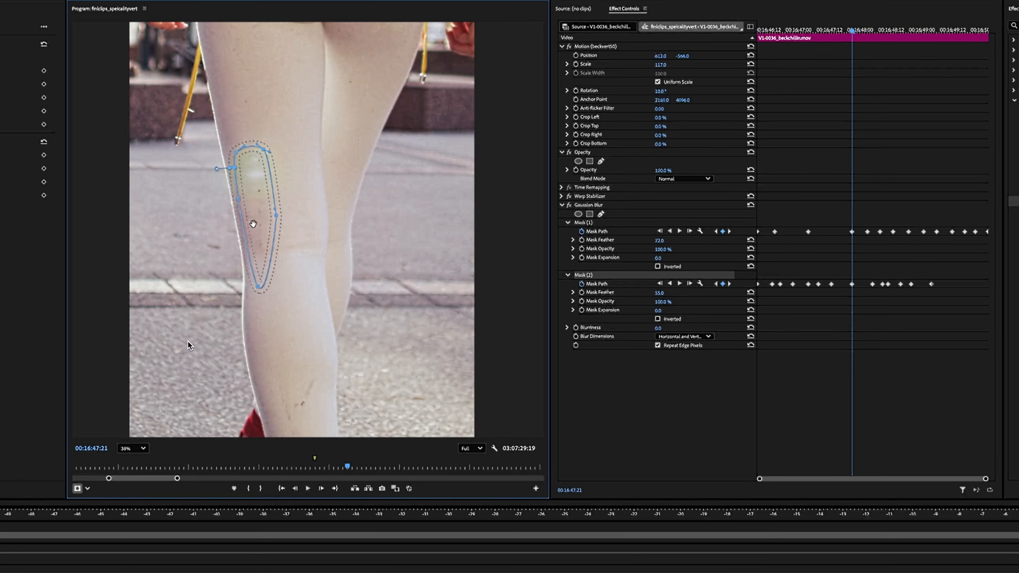
# At 00:16:48:05, nudge Mask (2) down and right and pull its left side out to the leg's outline.
pyautogui.moveTo(853, 32); pyautogui.dragTo(873, 38)
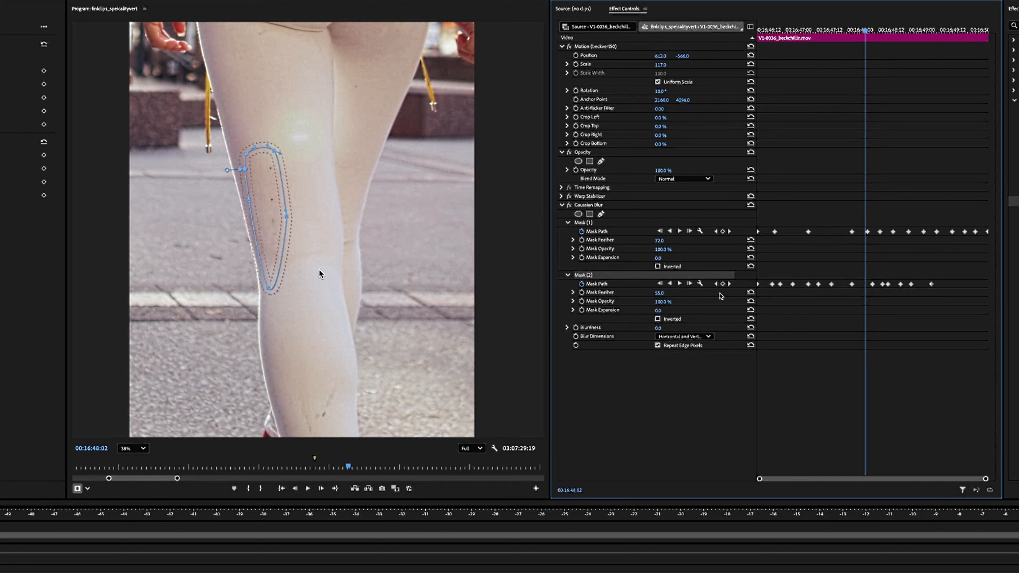
pyautogui.click(314, 354)
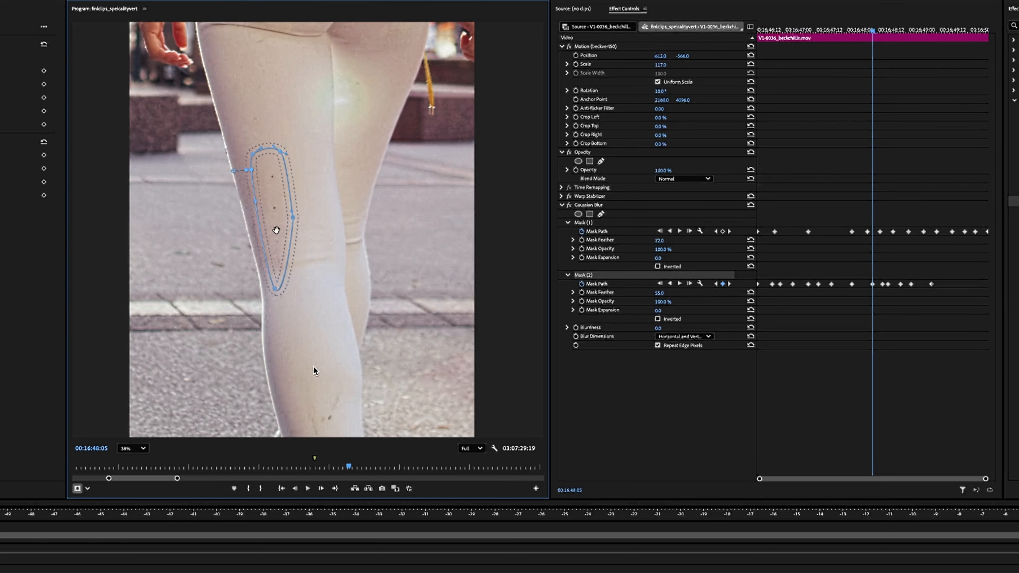
pyautogui.moveTo(277, 229); pyautogui.dragTo(279, 234)
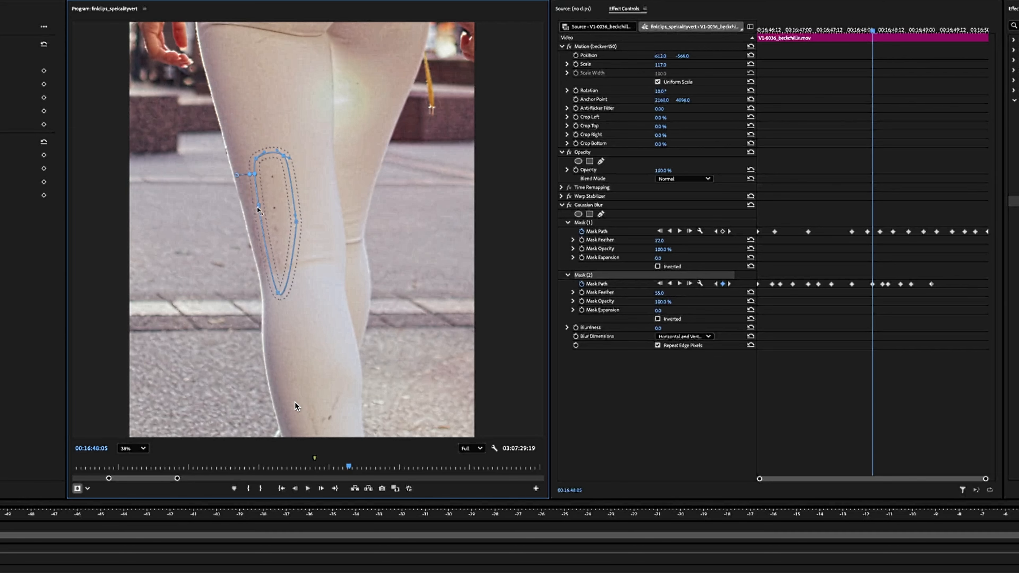
pyautogui.moveTo(260, 206); pyautogui.dragTo(246, 216)
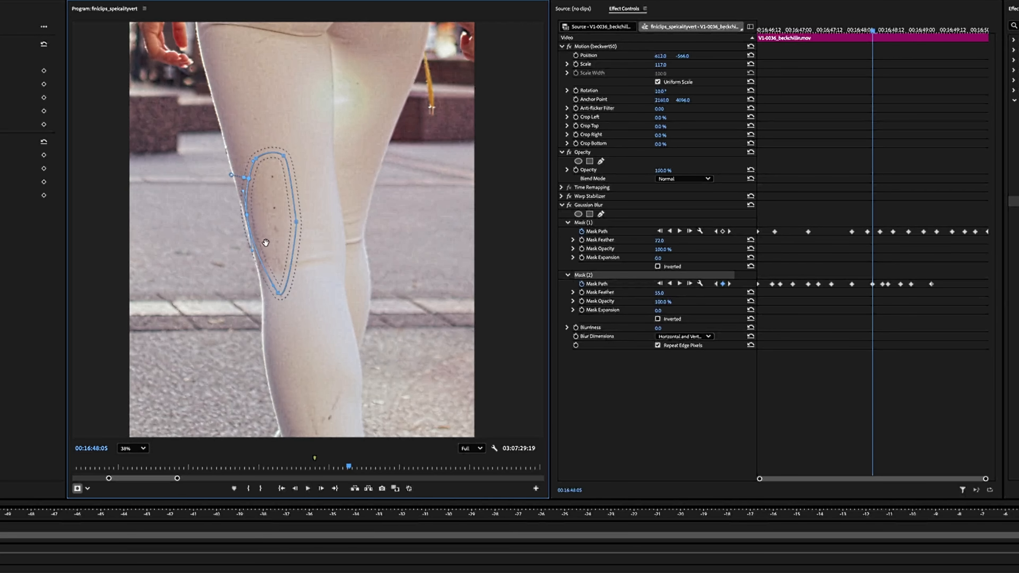
# Set the Gaussian Blur's Blurriness to 147 and extend Mask (2)'s lower tip and left side toward the leg's outline at 00:16:48:09.
pyautogui.click(878, 31)
pyautogui.moveTo(878, 31); pyautogui.dragTo(883, 31)
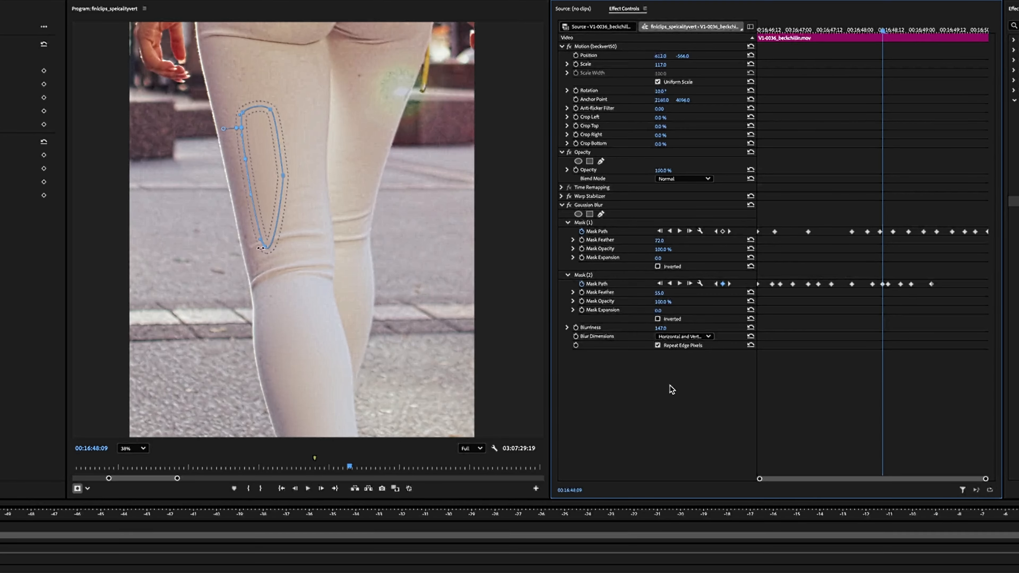
pyautogui.moveTo(265, 249); pyautogui.dragTo(255, 271)
pyautogui.moveTo(246, 160); pyautogui.dragTo(239, 160)
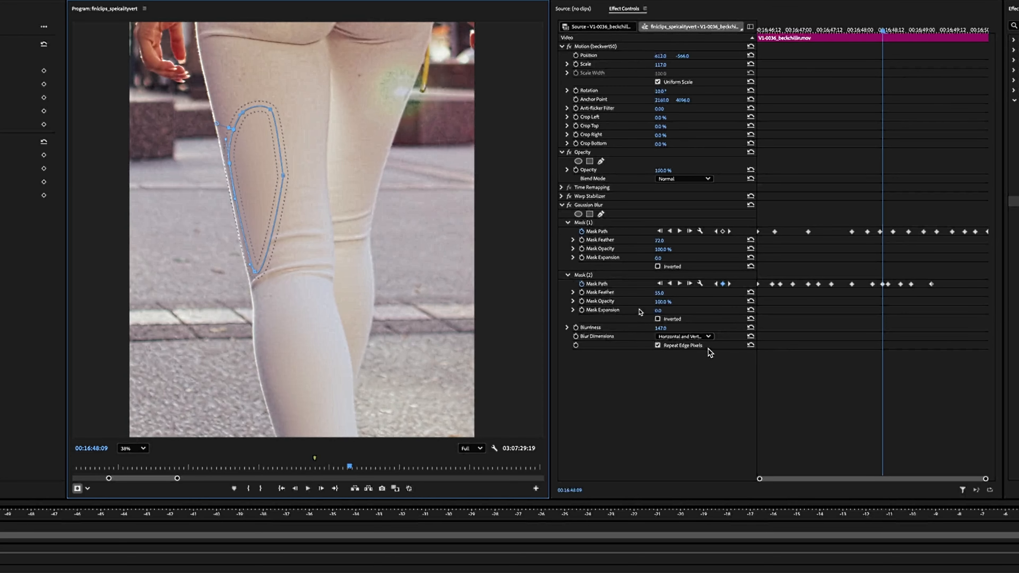
# At 00:16:48:11, stretch Mask (2)'s lower tip down to the knee crease and widen its left side to the leg's outline.
pyautogui.click(676, 383)
pyautogui.press('Right')
pyautogui.press('Right')
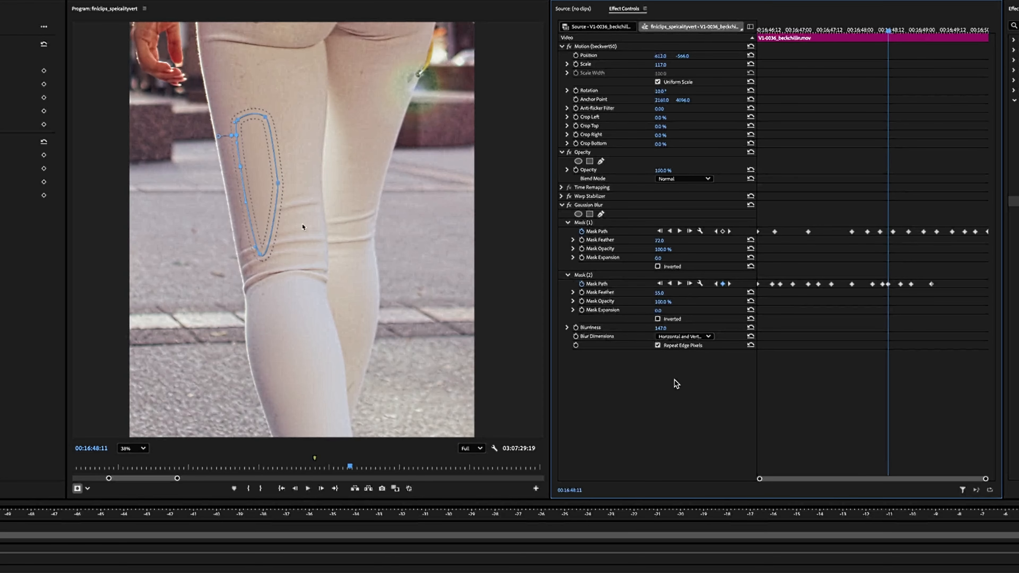
pyautogui.moveTo(260, 257); pyautogui.dragTo(250, 275)
pyautogui.moveTo(249, 276); pyautogui.dragTo(246, 278)
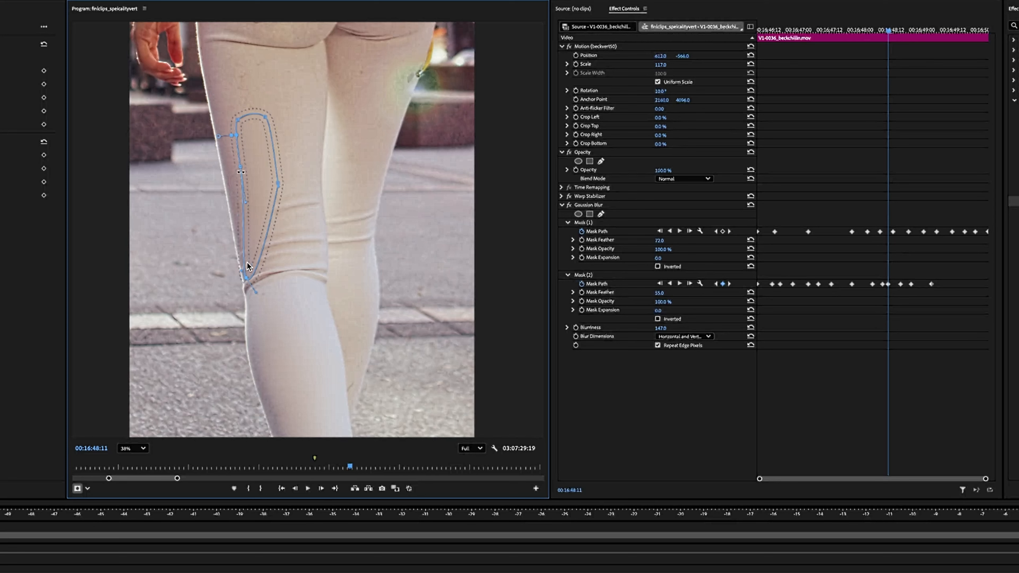
pyautogui.moveTo(239, 168); pyautogui.dragTo(230, 170)
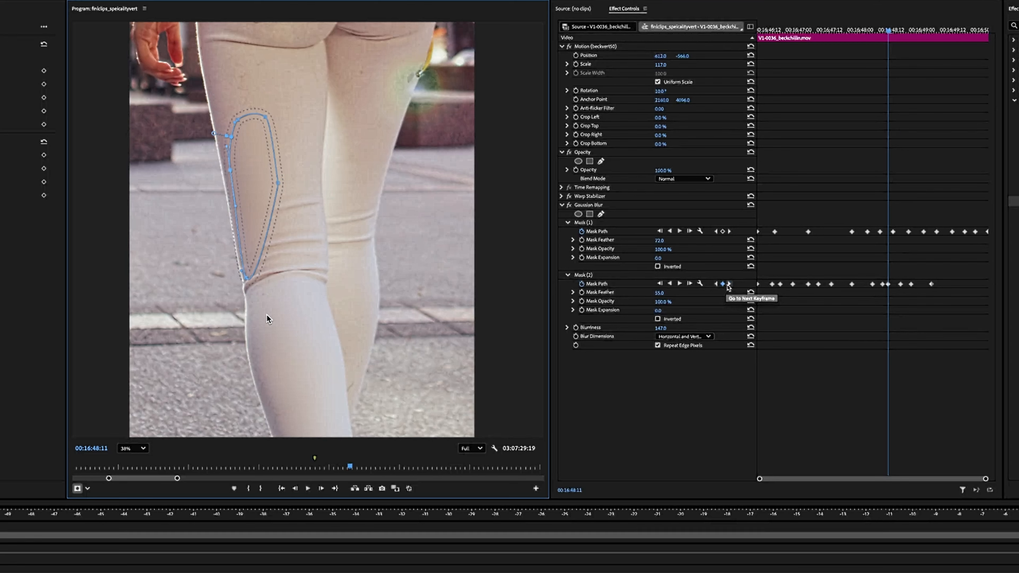
# At the 00:16:48:16 keyframe, reshape Mask (2)'s left side and rounded lower end to follow the leg down to the knee crease.
pyautogui.click(728, 284)
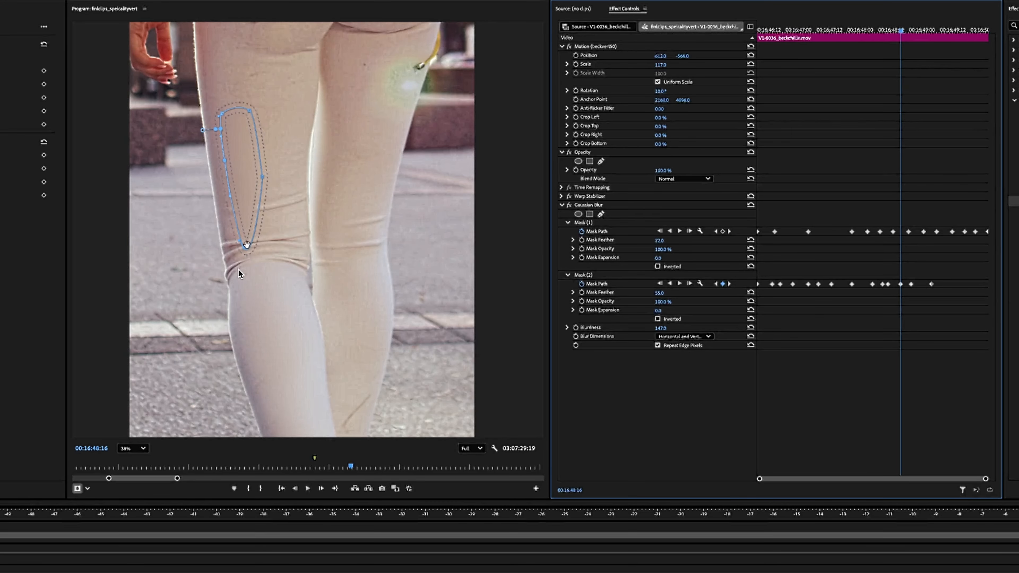
pyautogui.moveTo(245, 249)
pyautogui.mouseDown()
pyautogui.moveTo(224, 241)
pyautogui.moveTo(252, 240)
pyautogui.mouseUp()
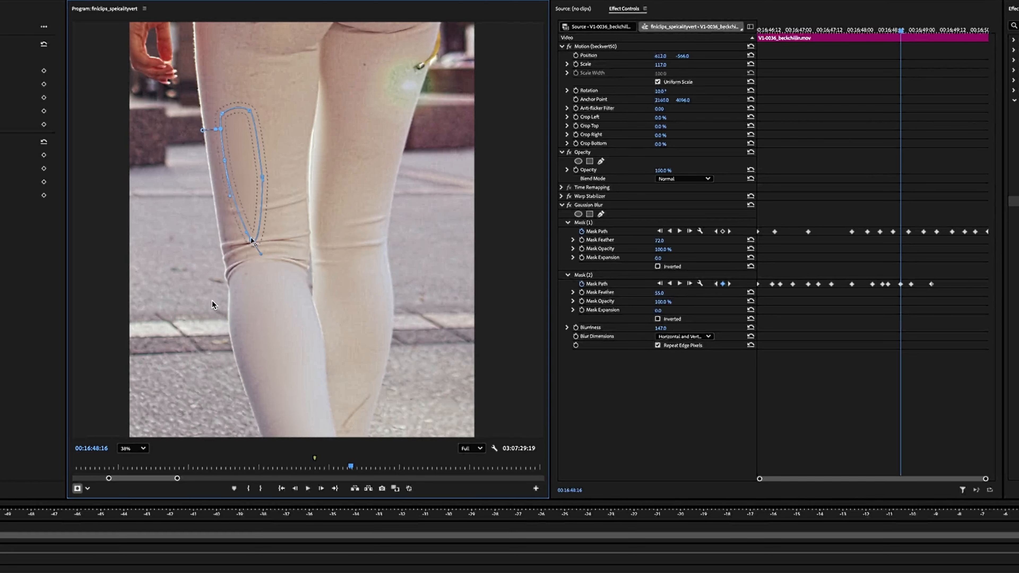
pyautogui.press('super+z')
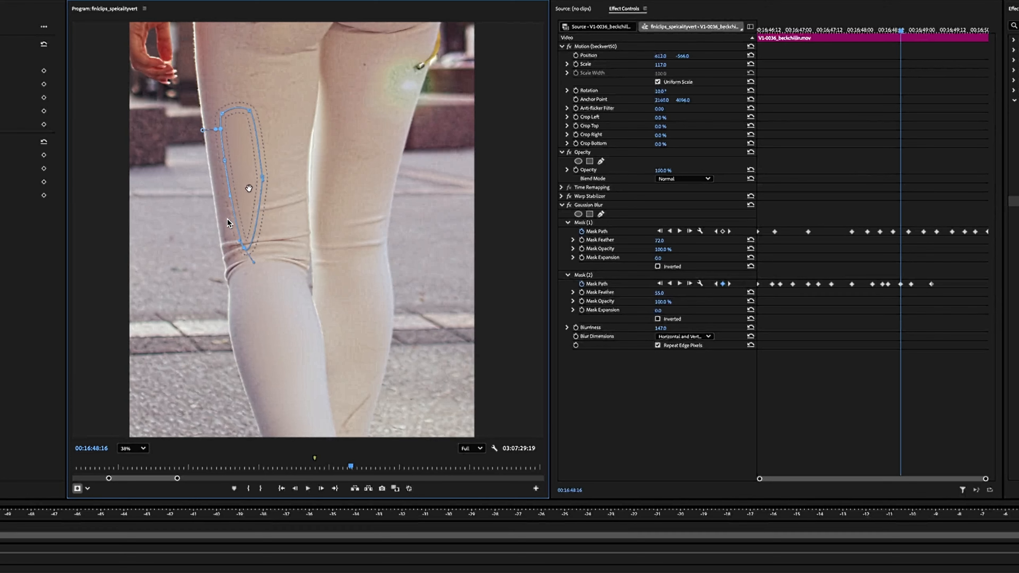
pyautogui.moveTo(224, 160); pyautogui.dragTo(218, 220)
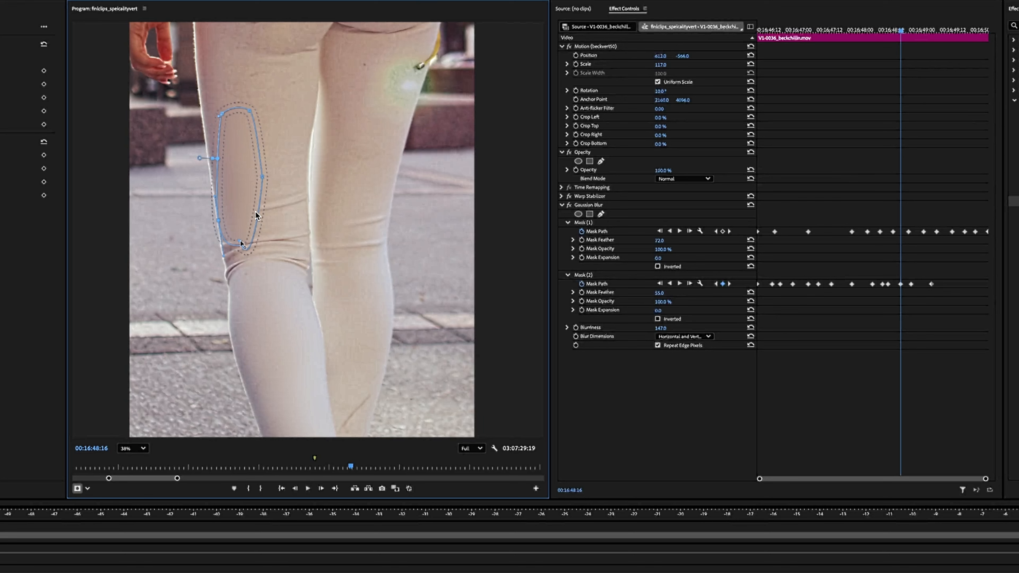
pyautogui.moveTo(240, 242); pyautogui.dragTo(235, 249)
pyautogui.scroll(5, 249, 253)
pyautogui.moveTo(240, 245)
pyautogui.mouseDown()
pyautogui.moveTo(234, 217)
pyautogui.moveTo(232, 227)
pyautogui.mouseUp()
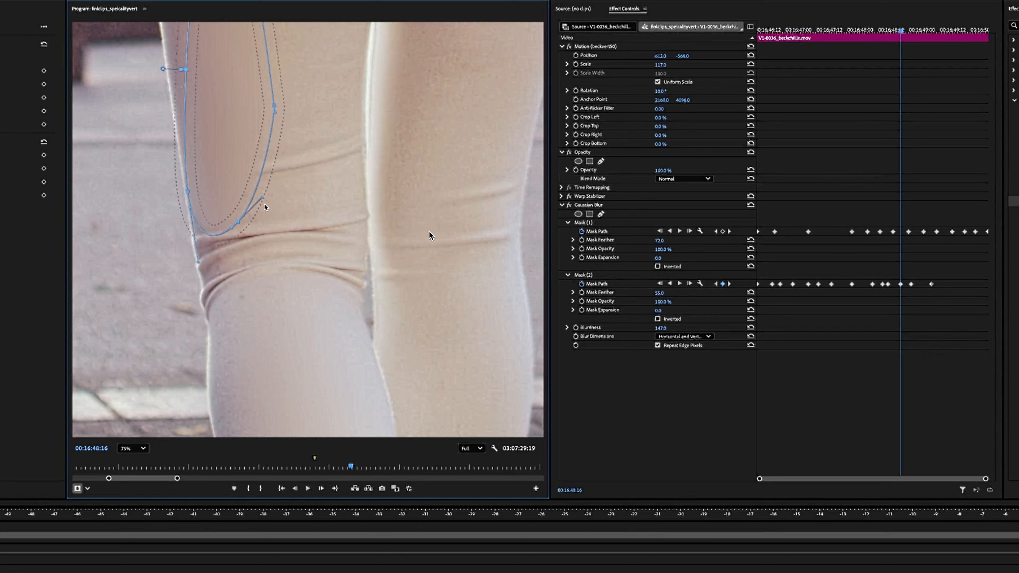
# Tighten the lower-right curve of Mask (2) at the 00:16:48:16 keyframe and play back the stretch from 00:16:48:11.
pyautogui.moveTo(262, 199); pyautogui.dragTo(250, 202)
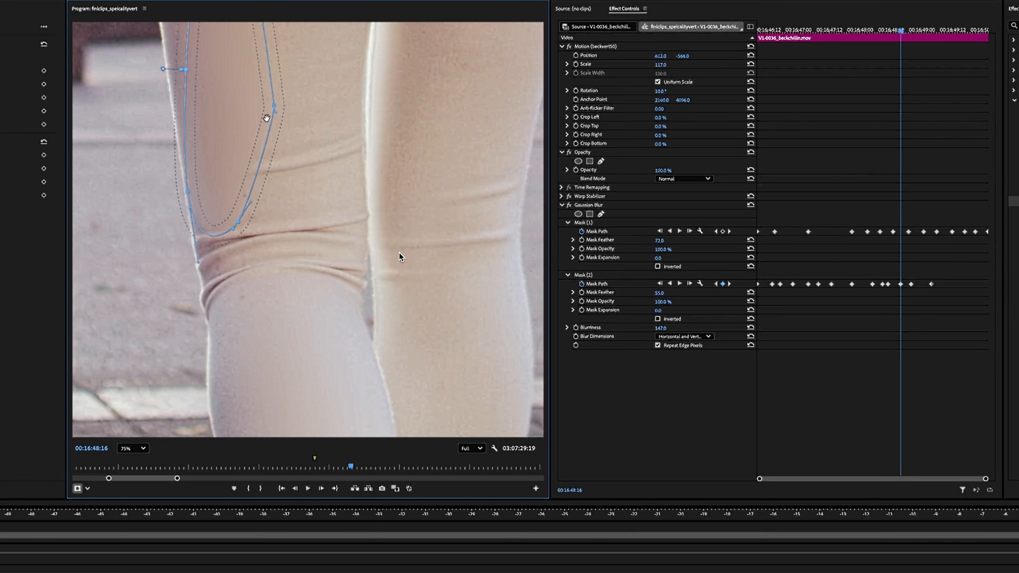
pyautogui.scroll(-5, 270, 115)
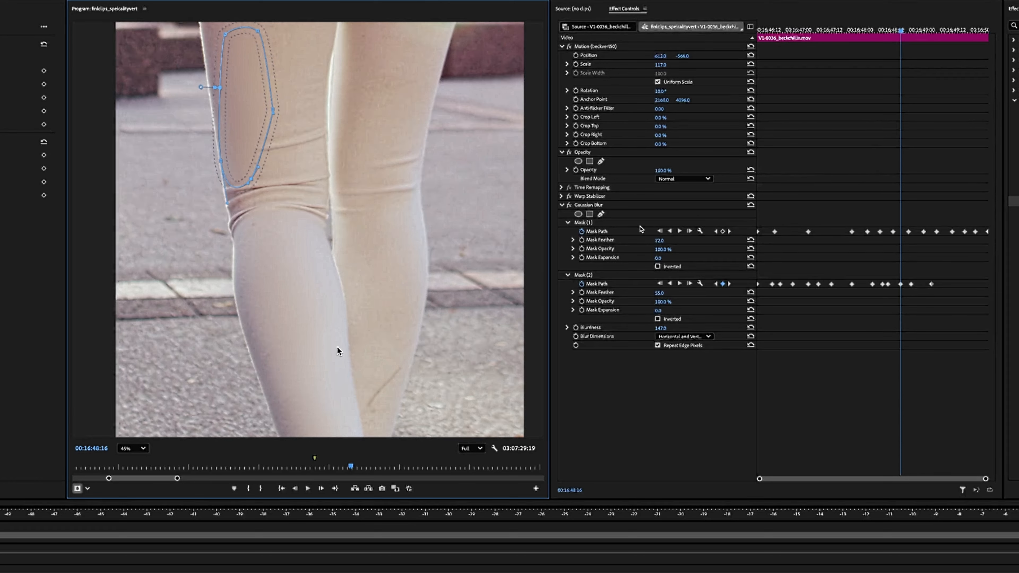
pyautogui.click(728, 284)
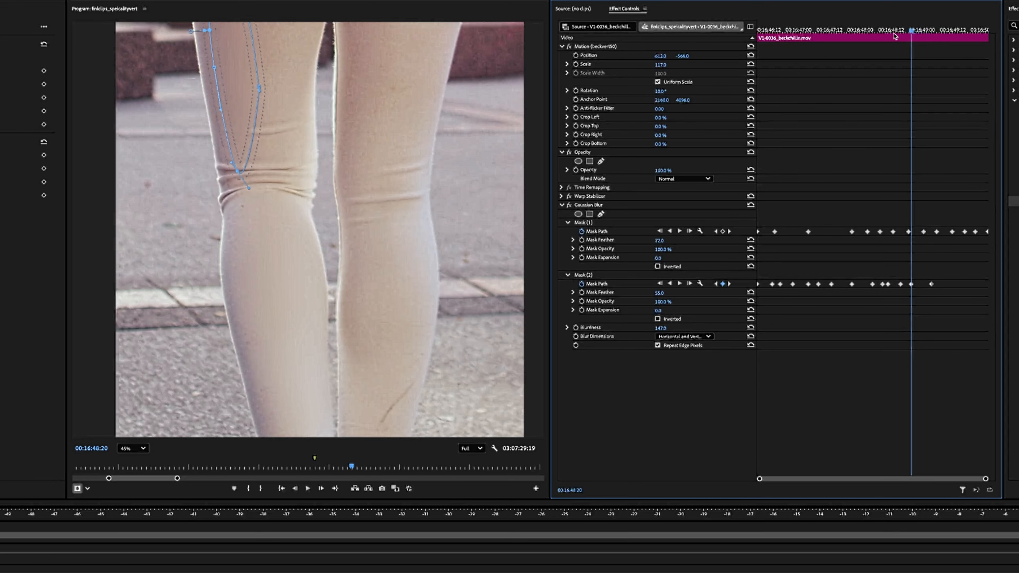
pyautogui.moveTo(908, 29)
pyautogui.mouseDown()
pyautogui.moveTo(924, 28)
pyautogui.moveTo(889, 31)
pyautogui.mouseUp()
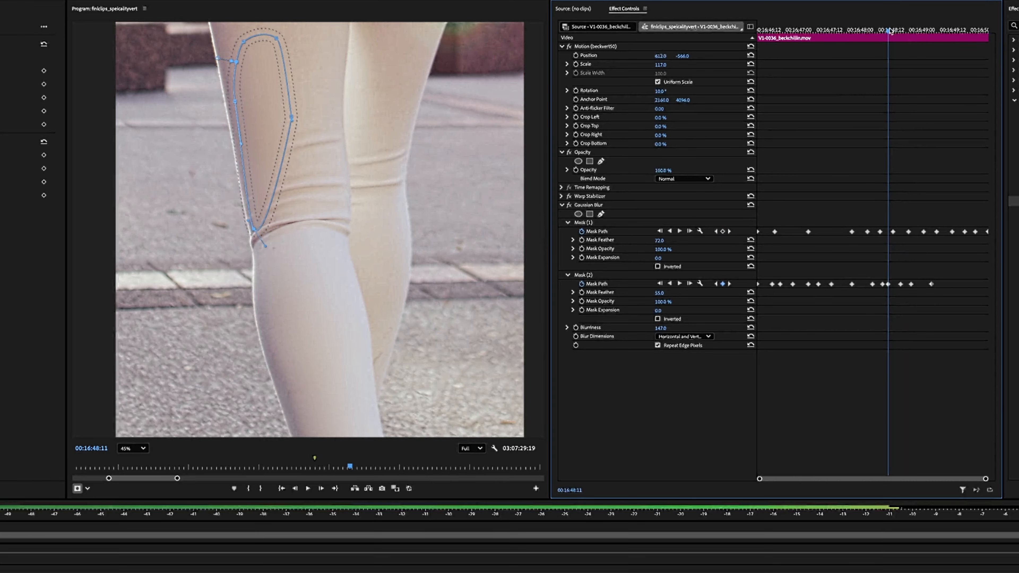
pyautogui.press('space')
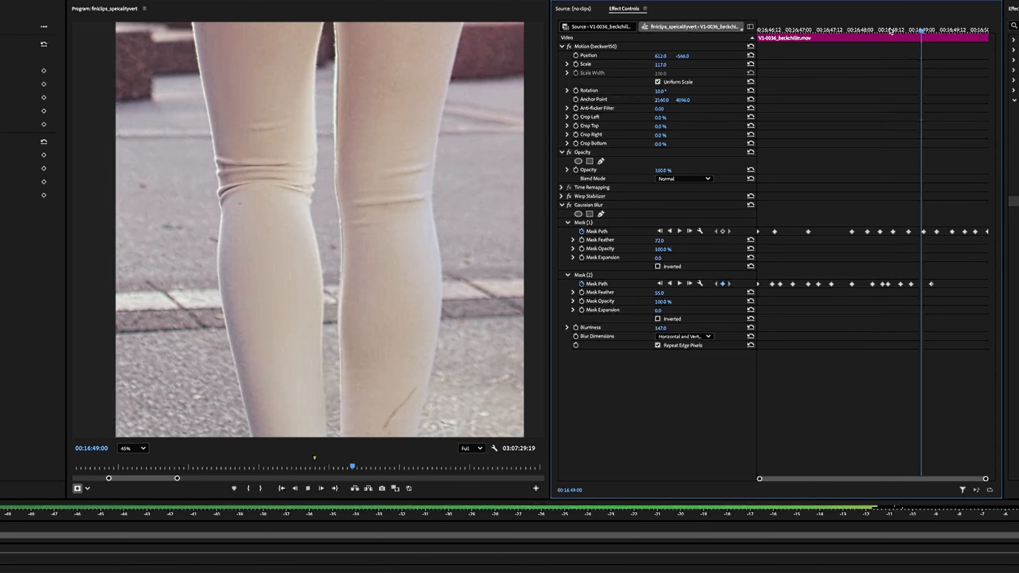
pyautogui.press('space')
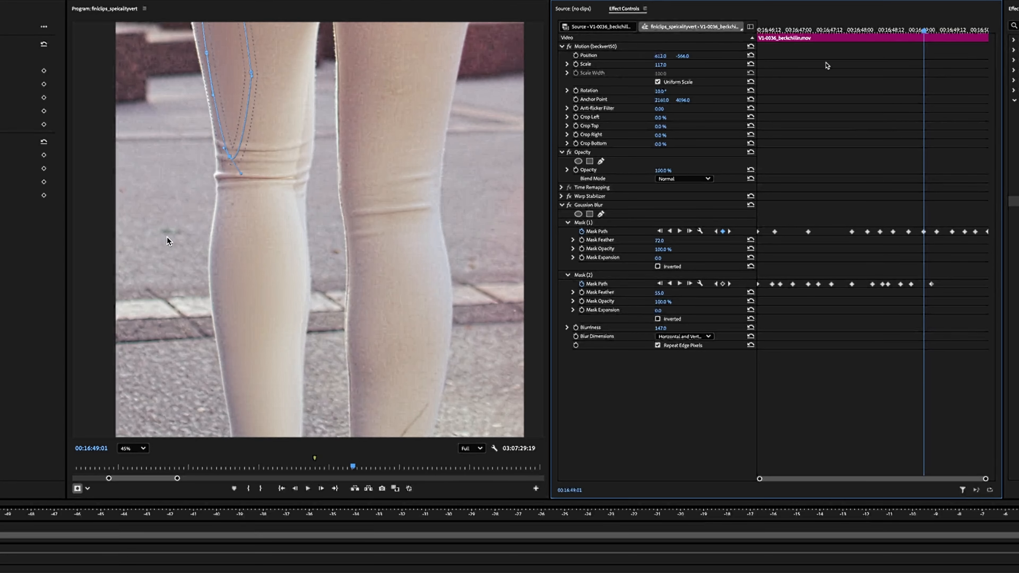
# Play the clip back repeatedly with the mask outlines hidden and examine the blur on the whole moving leg.
pyautogui.scroll(-5, 316, 146)
pyautogui.click(310, 190)
pyautogui.moveTo(311, 190); pyautogui.dragTo(297, 277)
pyautogui.click(898, 351)
pyautogui.moveTo(776, 29); pyautogui.dragTo(745, 47)
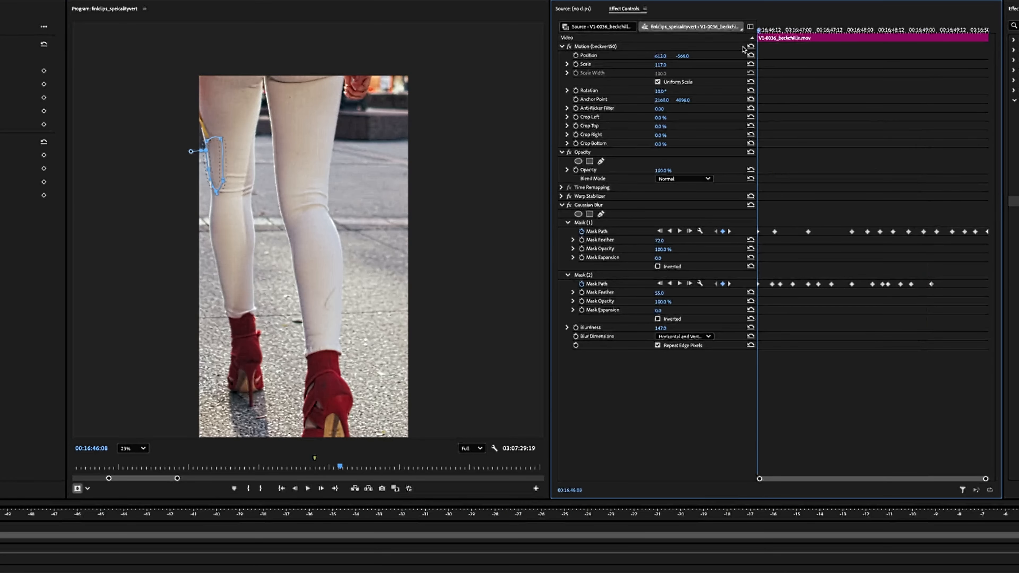
pyautogui.click(619, 206)
pyautogui.press('space')
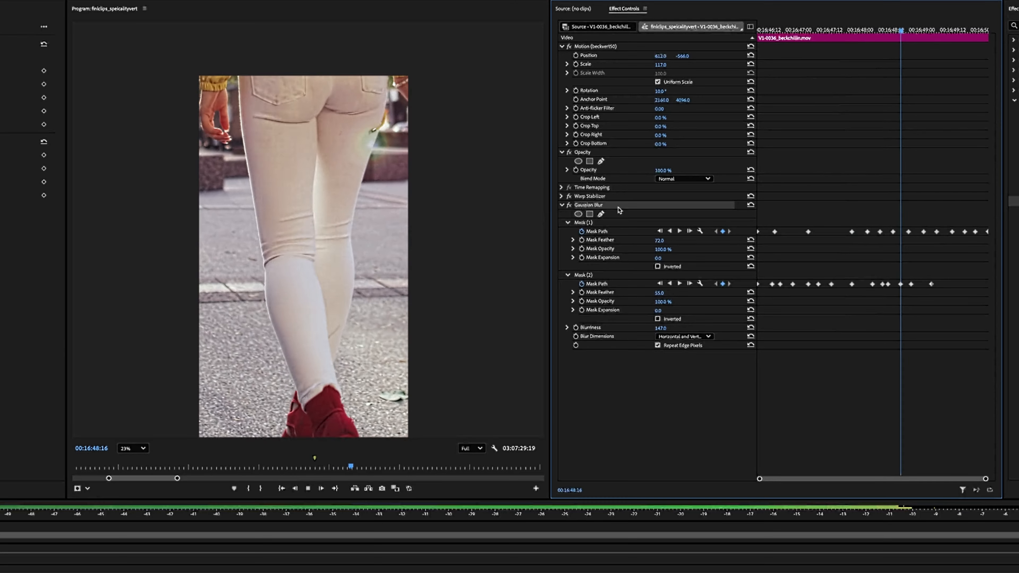
pyautogui.press('space')
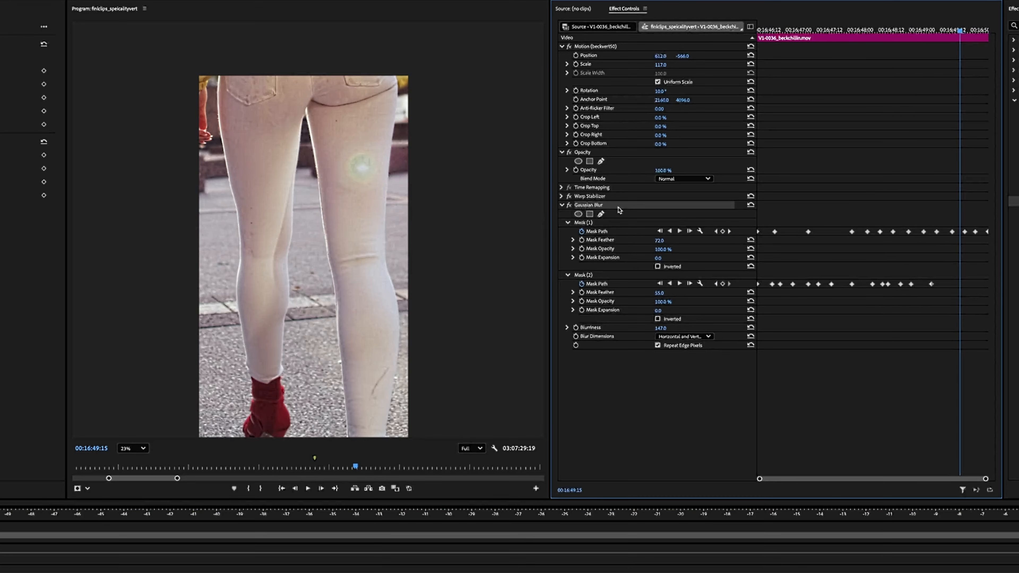
pyautogui.moveTo(870, 30); pyautogui.dragTo(800, 44)
pyautogui.press('space')
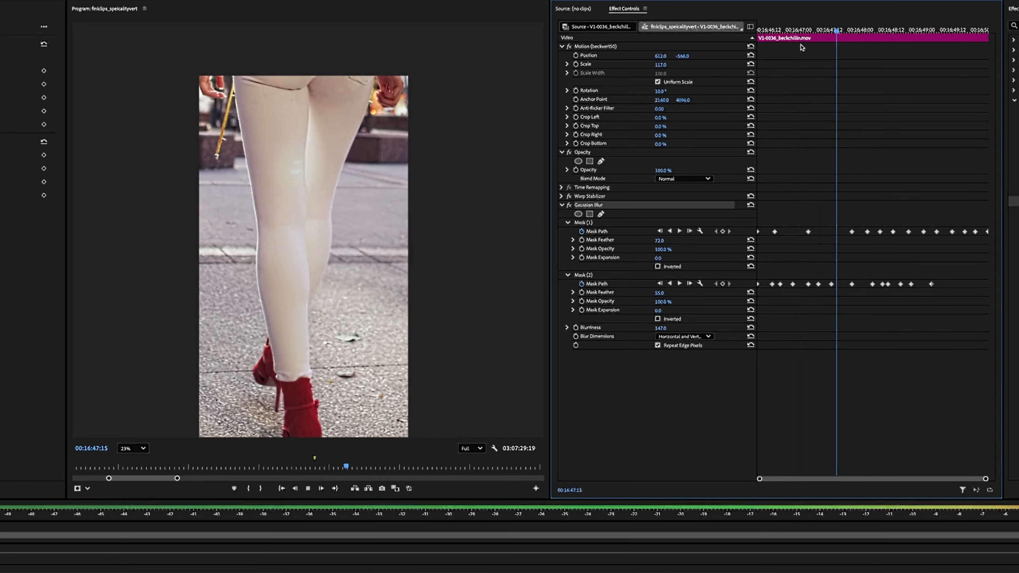
pyautogui.press('space')
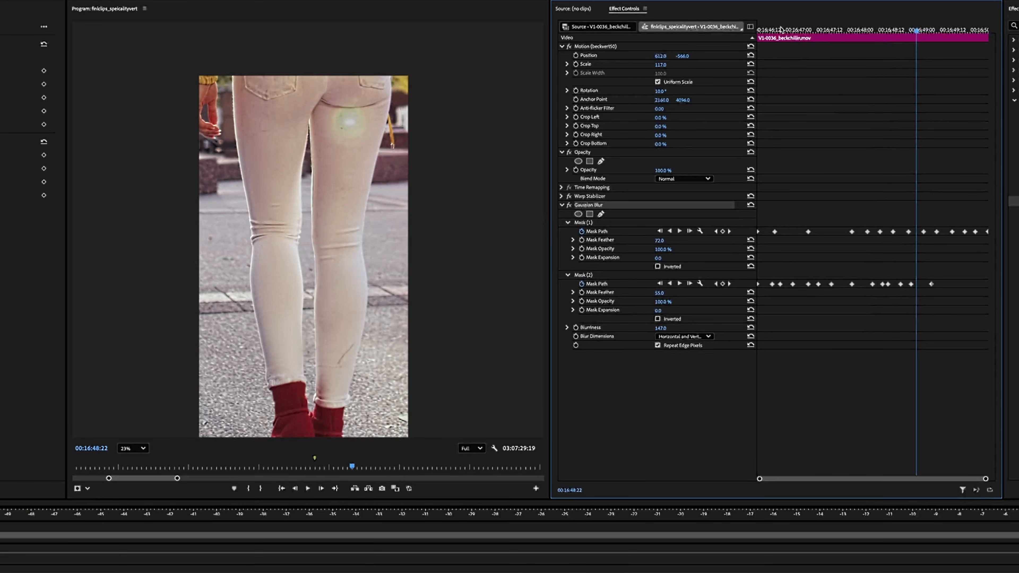
pyautogui.moveTo(783, 30); pyautogui.dragTo(754, 34)
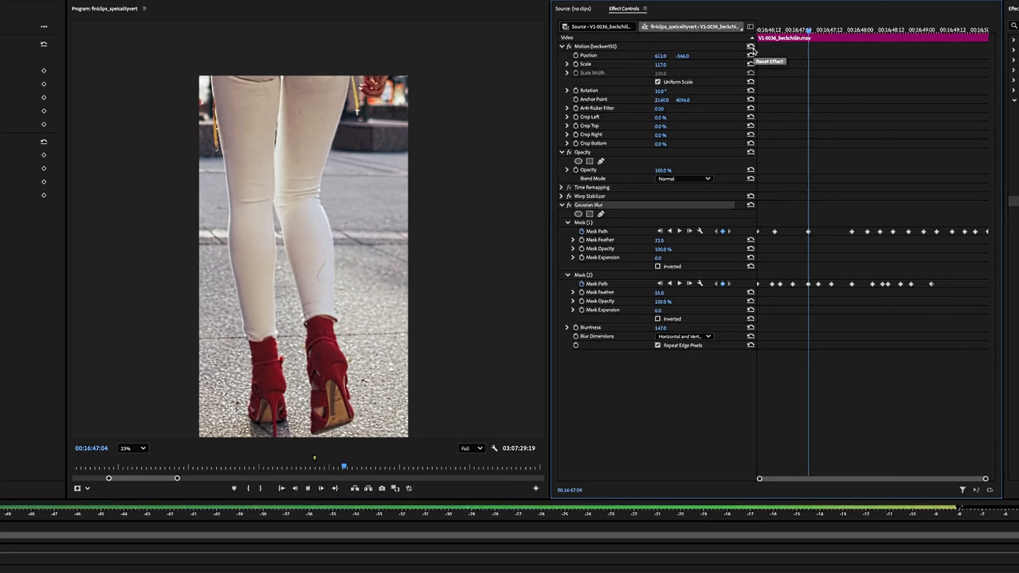
pyautogui.press('space')
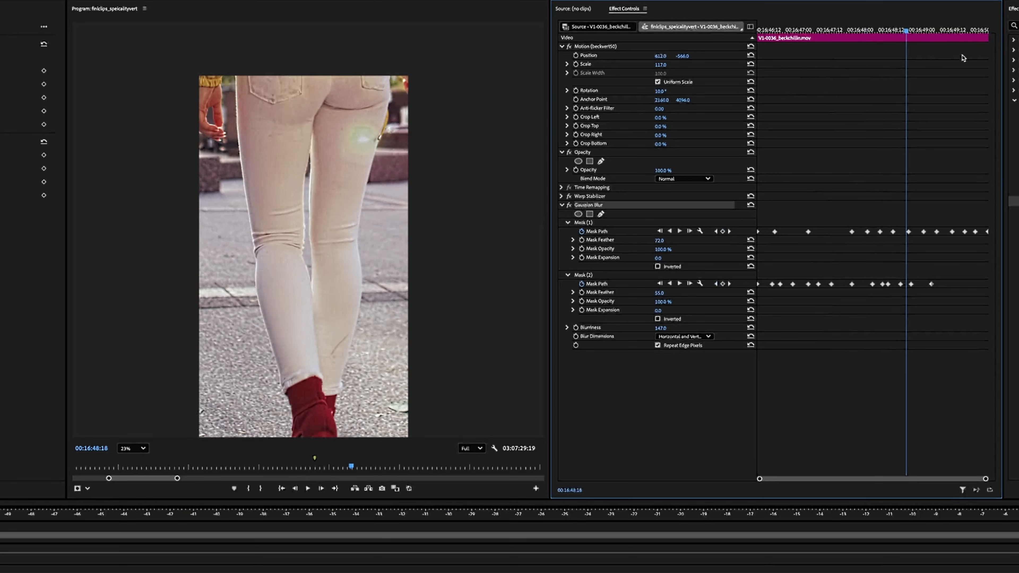
# At the 00:16:48:05 keyframe, pull Mask (2)'s upper-left point up and out to the leg's outline, and save the project.
pyautogui.moveTo(907, 32); pyautogui.dragTo(898, 32)
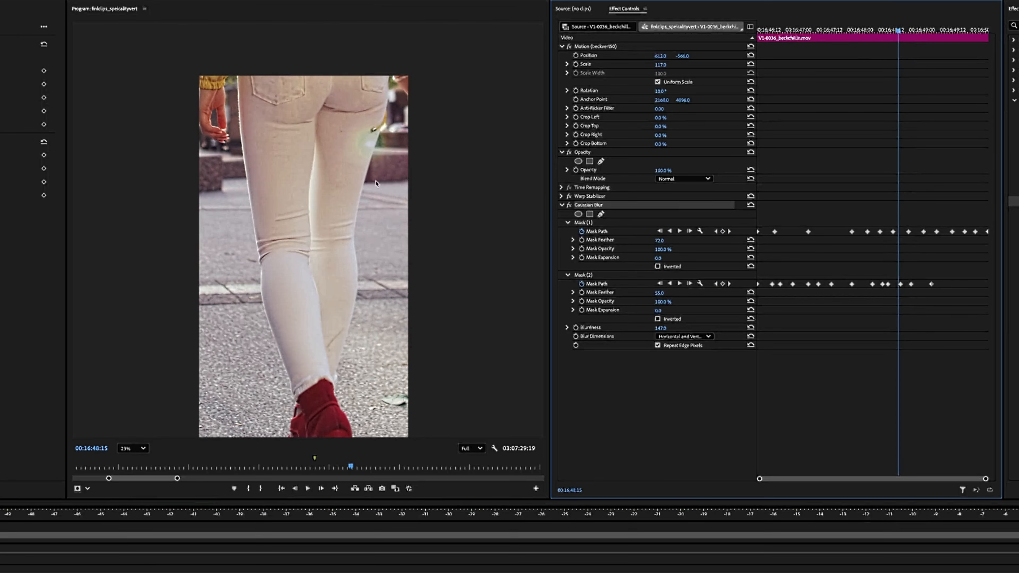
pyautogui.moveTo(898, 32); pyautogui.dragTo(872, 32)
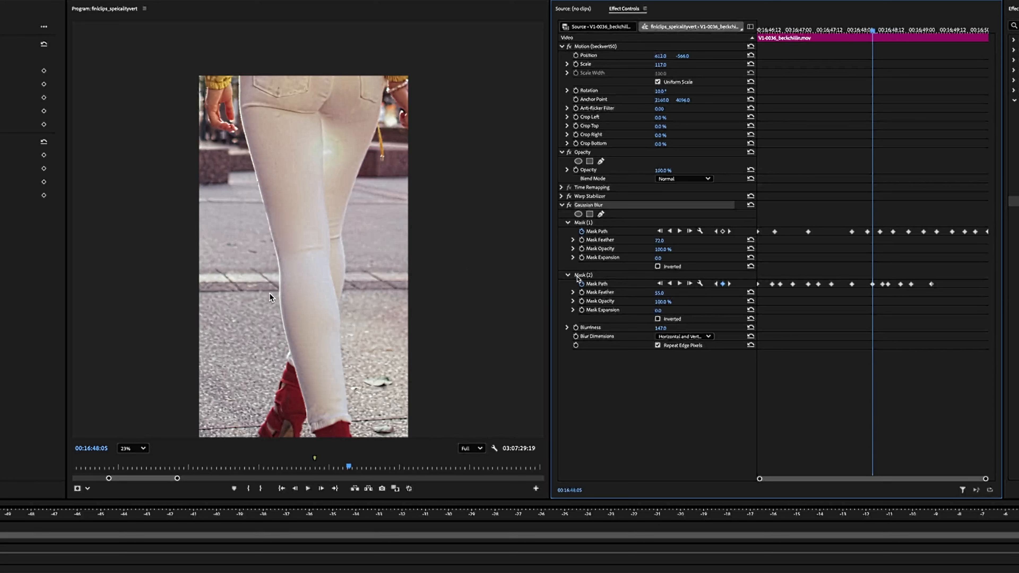
pyautogui.click(577, 277)
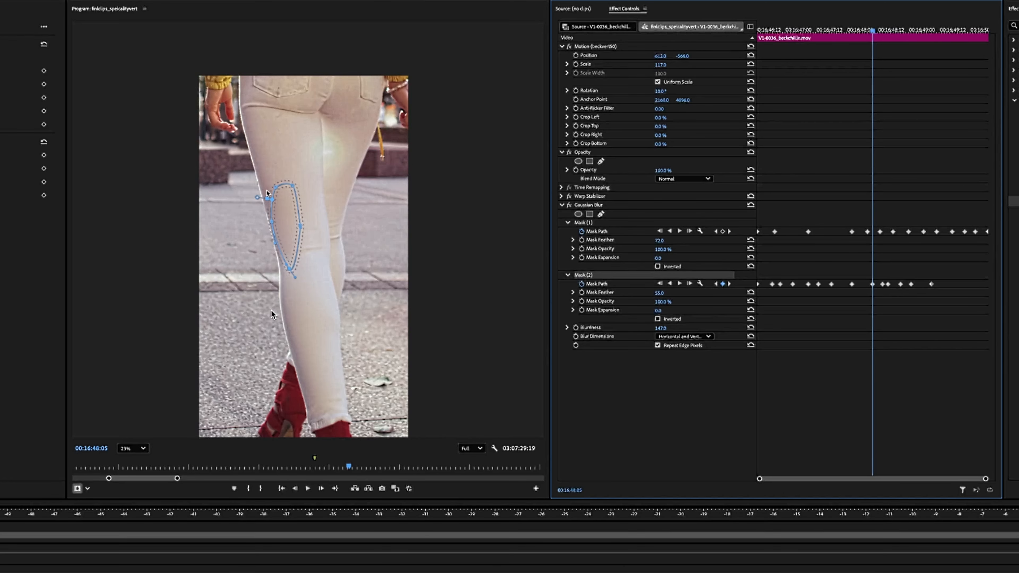
pyautogui.moveTo(276, 186); pyautogui.dragTo(260, 166)
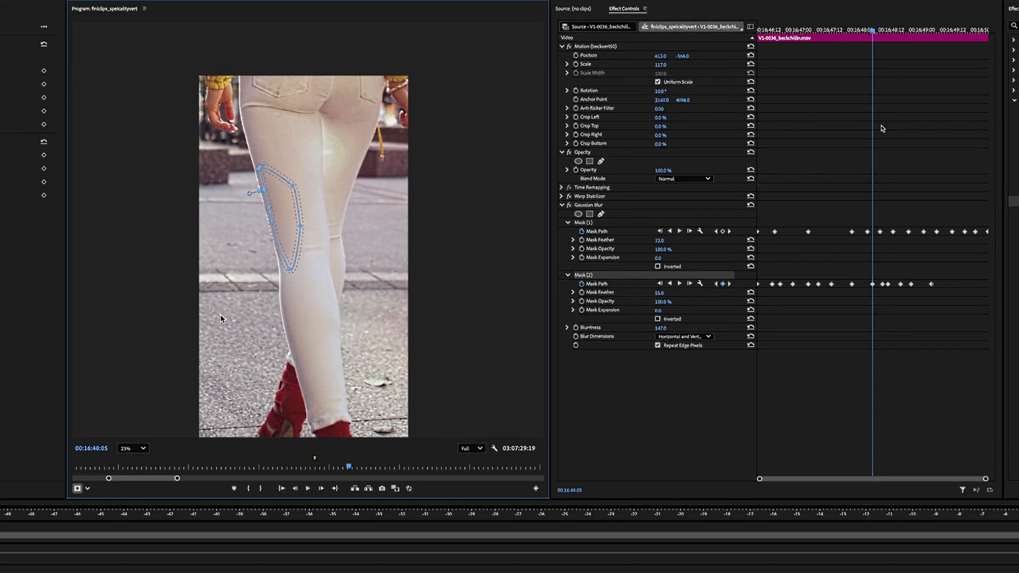
pyautogui.click(907, 148)
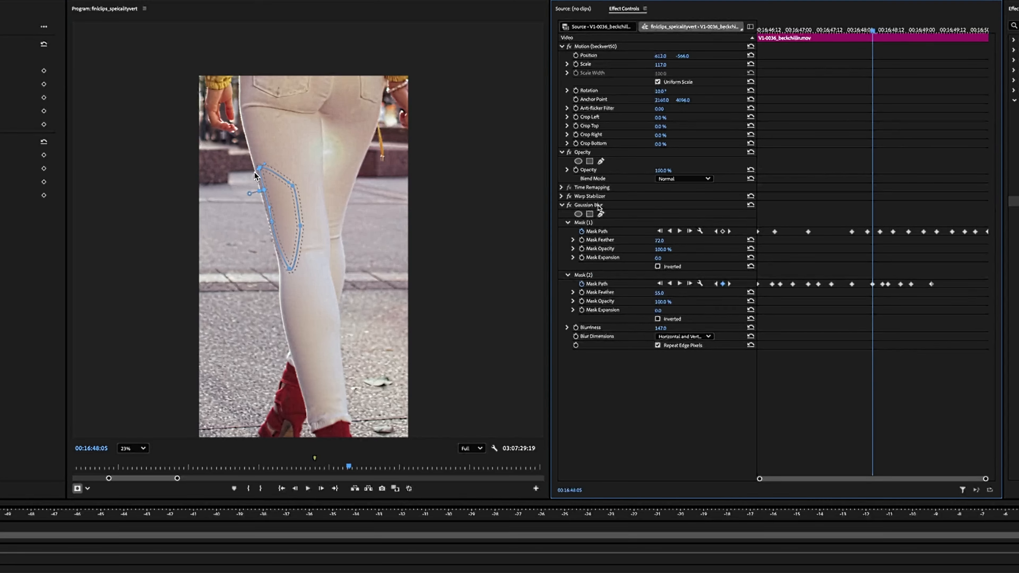
pyautogui.click(232, 244)
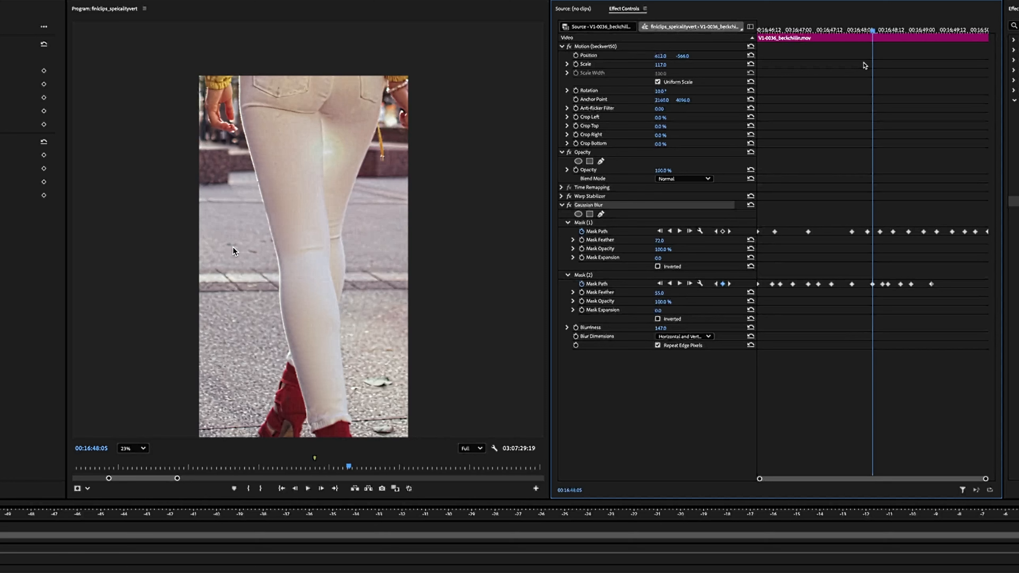
pyautogui.hotkey('ctrl', 's')
# Show Mask (2) at 00:16:49:10 and set the Gaussian Blur's Blurriness to 0.
pyautogui.click(875, 30)
pyautogui.moveTo(876, 31); pyautogui.dragTo(939, 46)
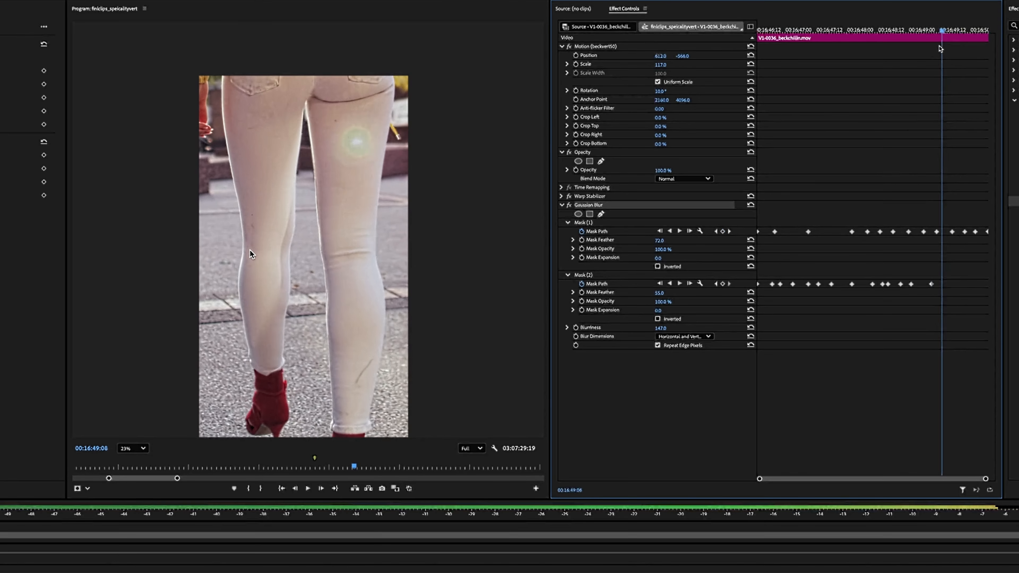
pyautogui.press('Right')
pyautogui.press('Right')
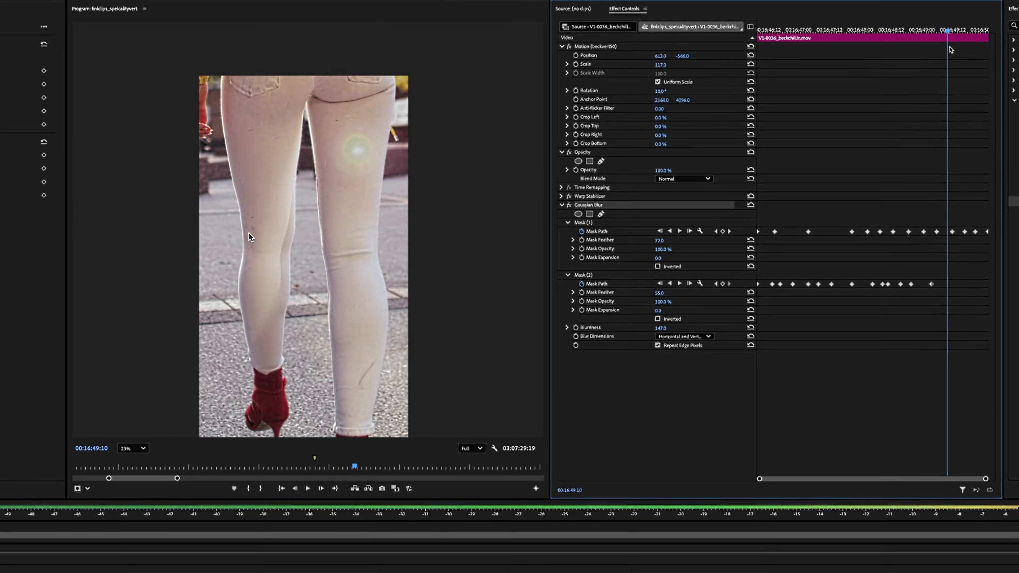
pyautogui.click(577, 277)
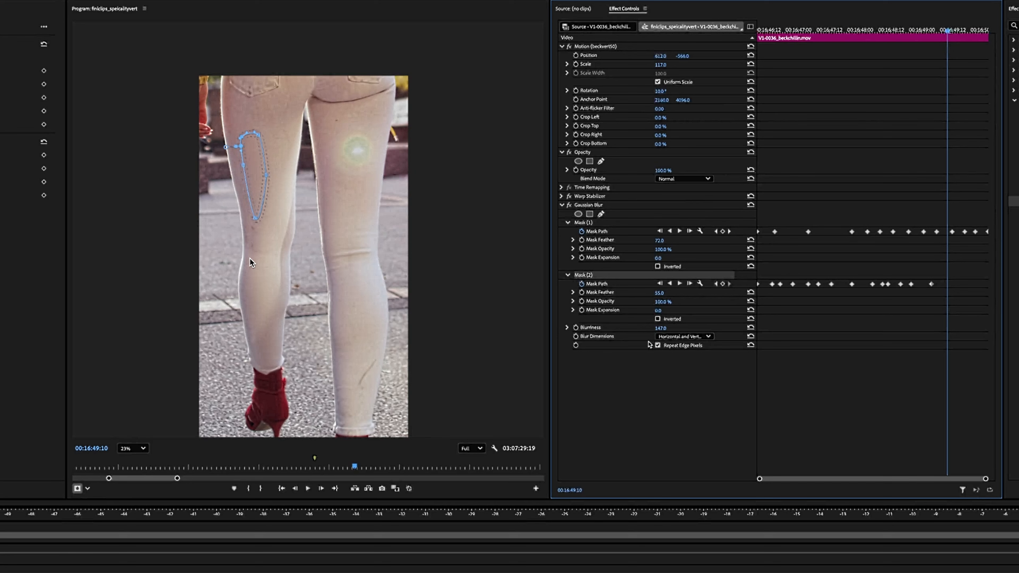
pyautogui.press('super+z')
pyautogui.scroll(5, 315, 299)
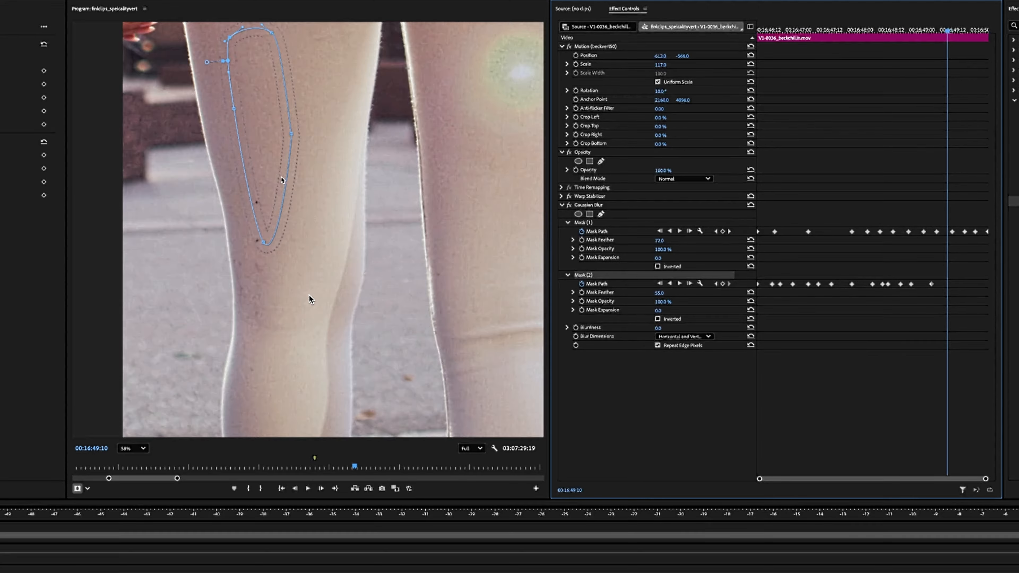
# At 00:16:49:11, move Mask (2) down over the dark marks above the back of the knee.
pyautogui.moveTo(916, 28); pyautogui.dragTo(918, 27)
pyautogui.press('l')
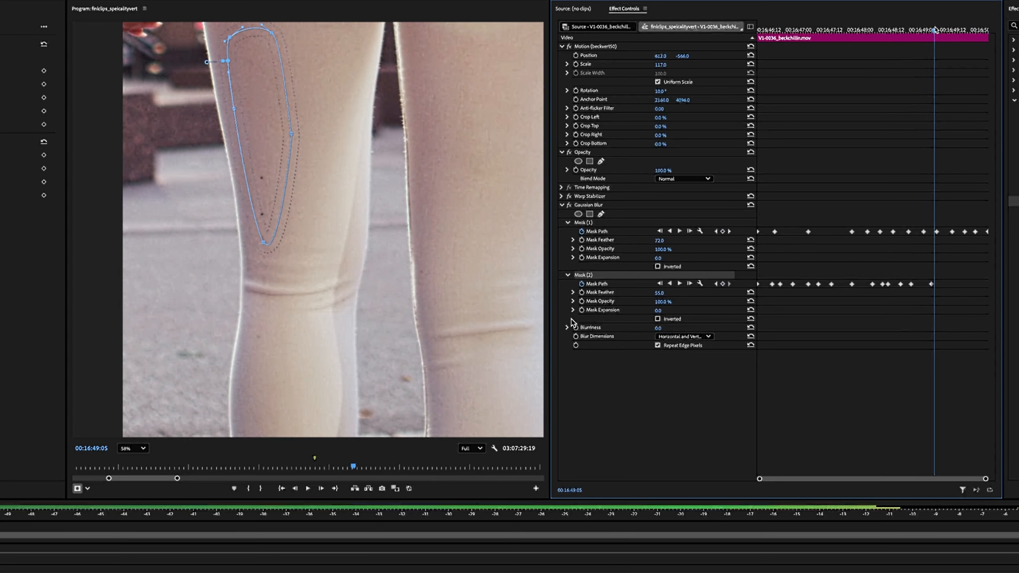
pyautogui.press('k')
pyautogui.press('j')
pyautogui.press('Left')
pyautogui.press('Left')
pyautogui.press('Left')
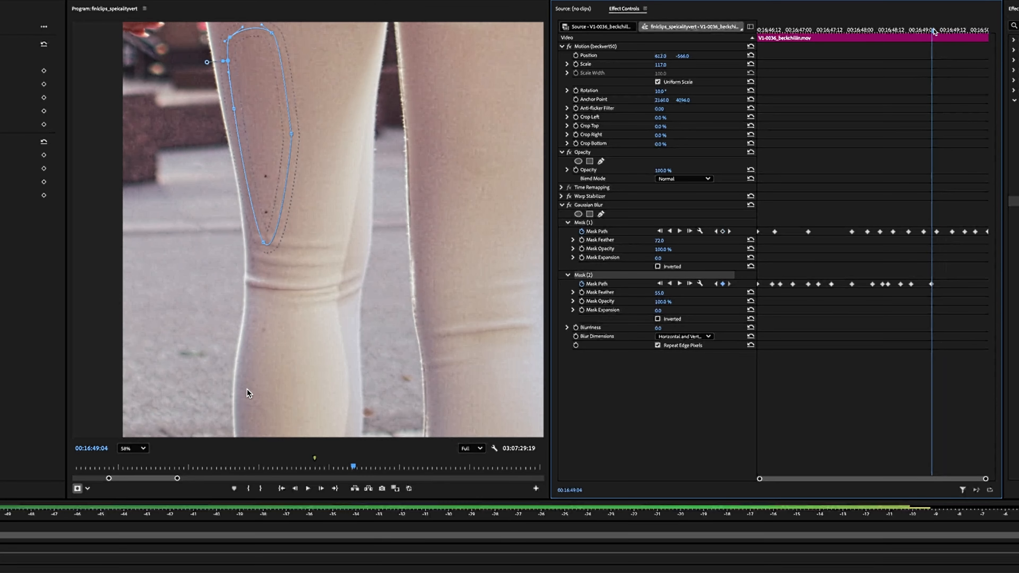
pyautogui.press('Right')
pyautogui.press('Right')
pyautogui.press('Right')
pyautogui.press('Right')
pyautogui.press('Right')
pyautogui.press('Right')
pyautogui.press('Right')
pyautogui.press('Right')
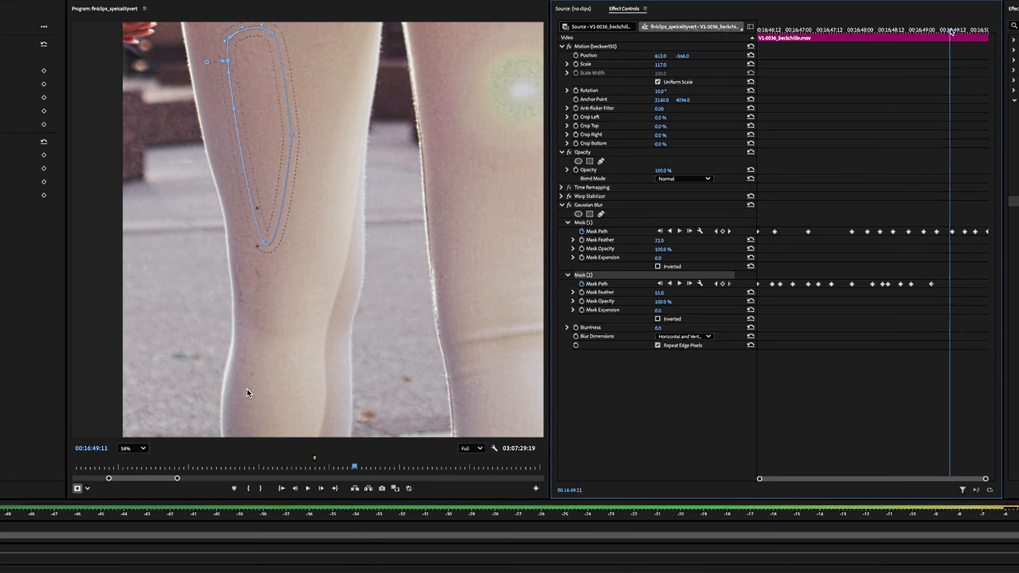
pyautogui.moveTo(273, 132); pyautogui.dragTo(264, 213)
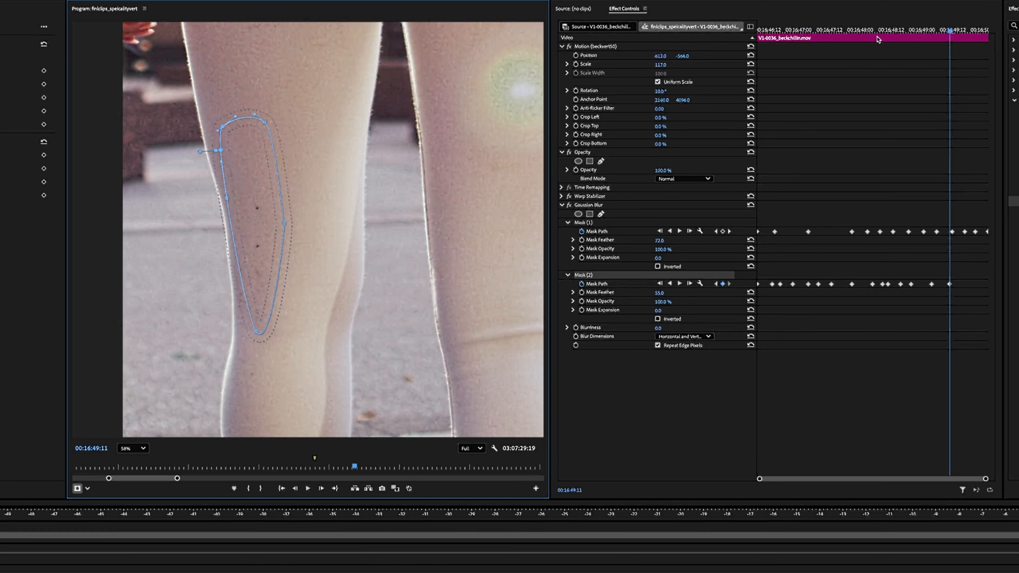
# Move Mask (2) left over the marks and refine its upper-left curve at 00:16:49:23, and nudge it further left at 00:16:50:02.
pyautogui.moveTo(954, 31); pyautogui.dragTo(981, 38)
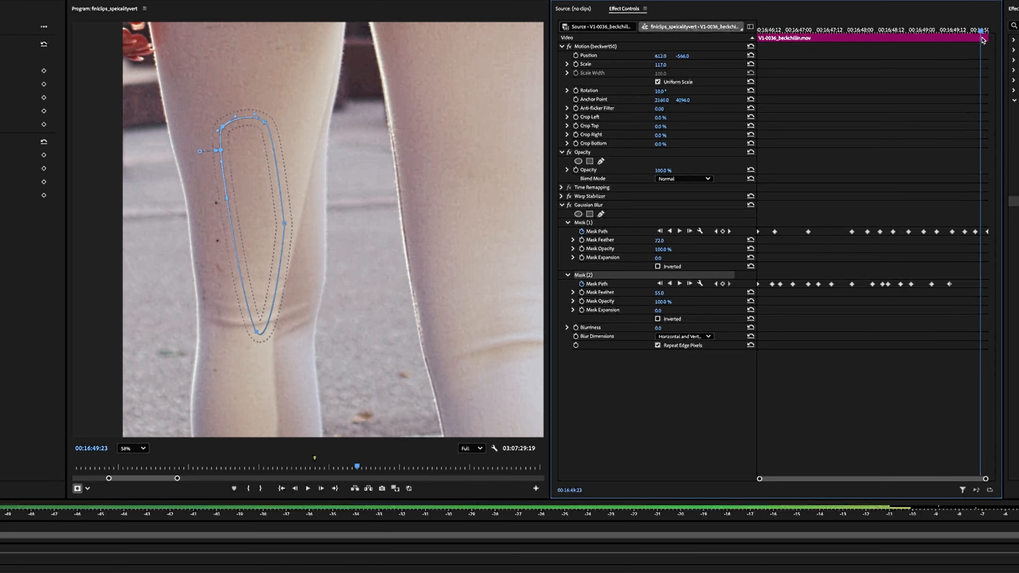
pyautogui.moveTo(253, 206); pyautogui.dragTo(194, 195)
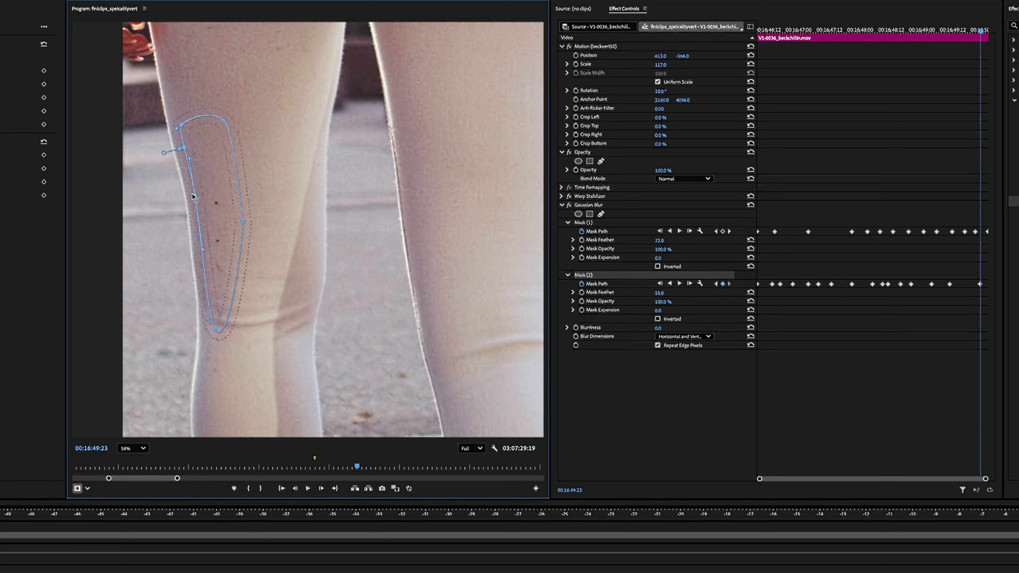
pyautogui.moveTo(213, 196); pyautogui.dragTo(212, 197)
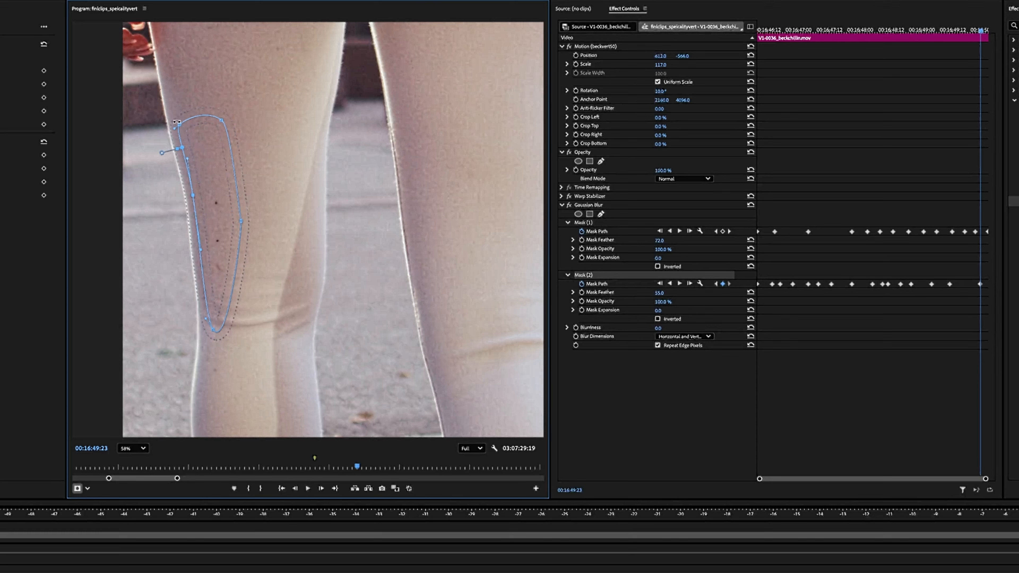
pyautogui.moveTo(182, 124); pyautogui.dragTo(186, 124)
pyautogui.moveTo(980, 32); pyautogui.dragTo(1003, 35)
pyautogui.moveTo(212, 227); pyautogui.dragTo(206, 227)
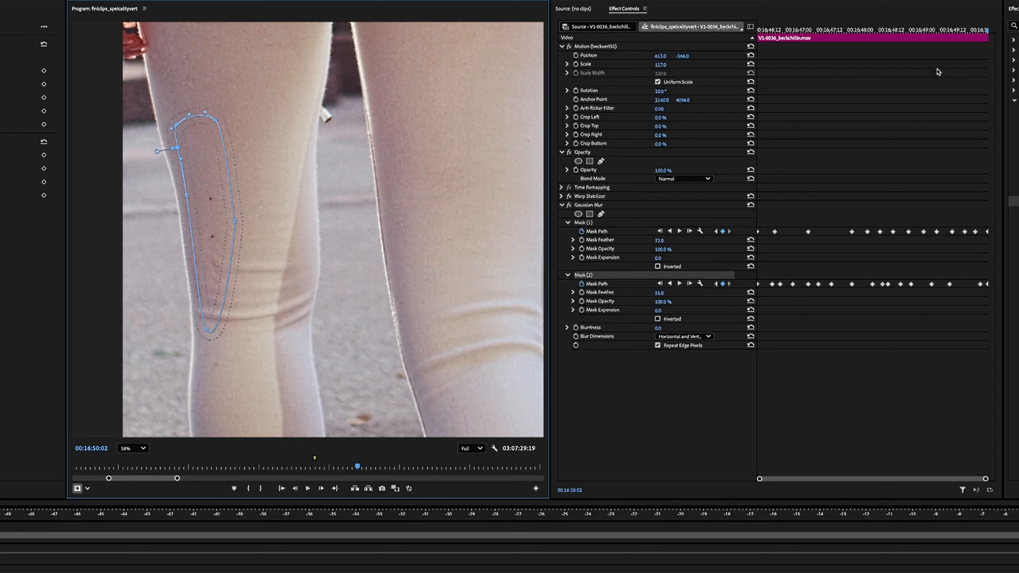
# Return to the 00:16:49:11 keyframe and examine Mask (2)'s placement against the whole leg.
pyautogui.moveTo(977, 31); pyautogui.dragTo(952, 47)
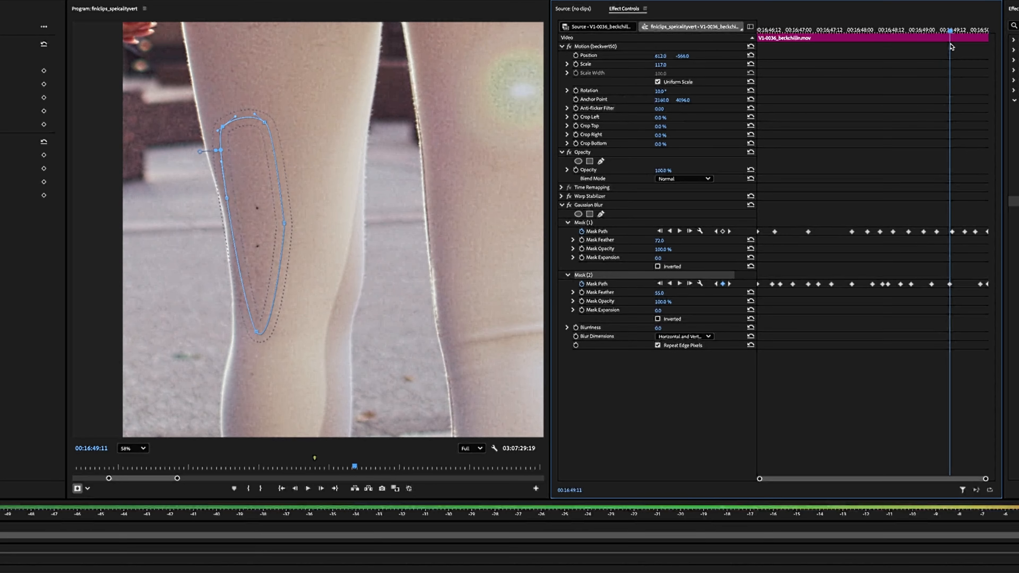
pyautogui.scroll(-5, 199, 206)
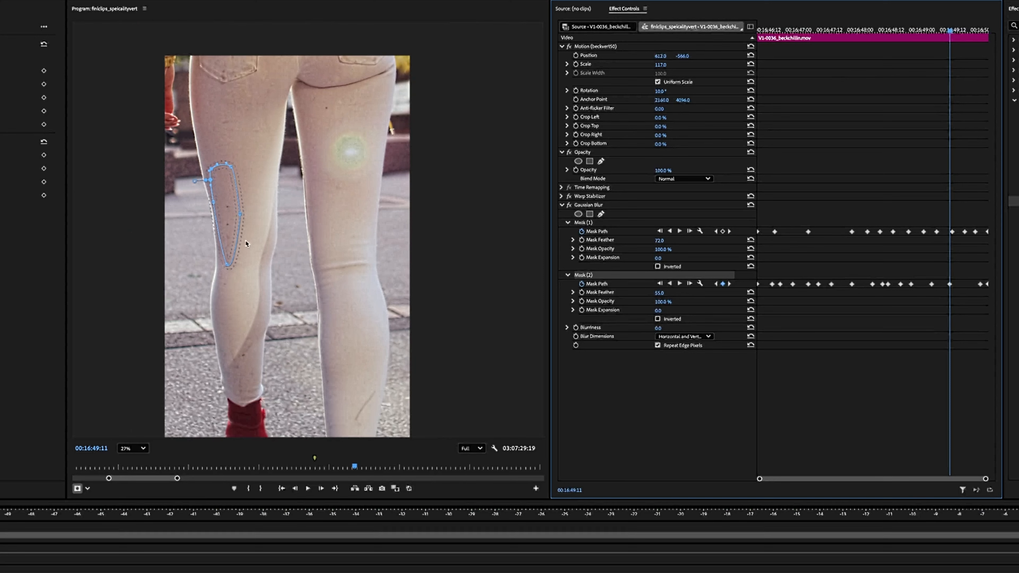
pyautogui.scroll(1, 249, 249)
pyautogui.scroll(-2, 271, 230)
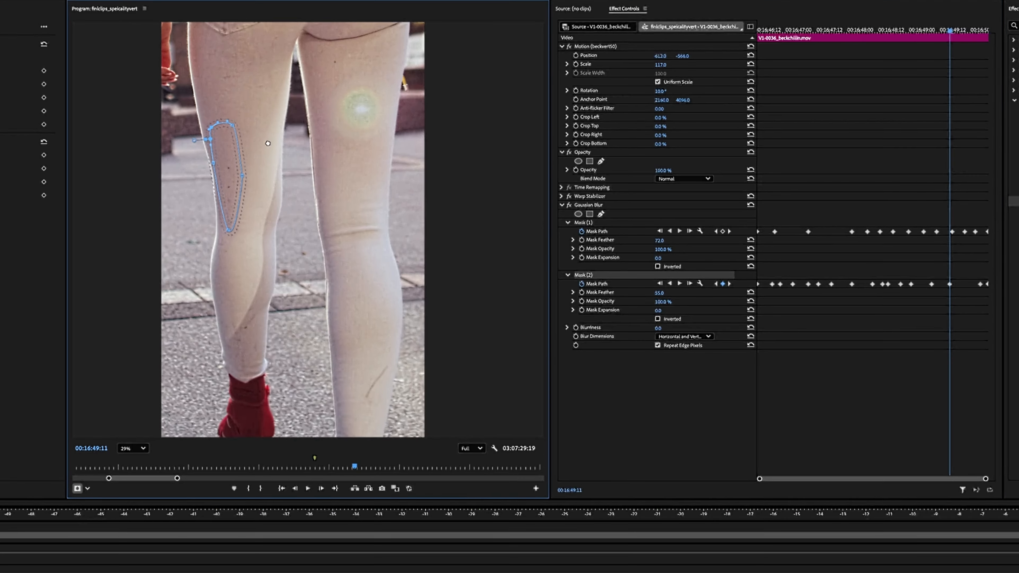
pyautogui.moveTo(264, 146); pyautogui.dragTo(277, 186)
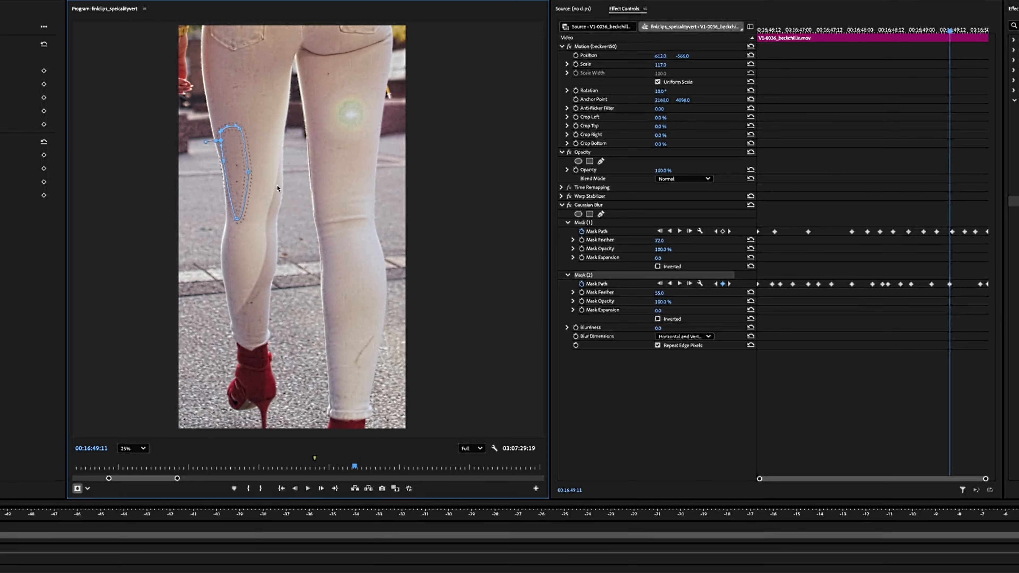
# Hide the mask outline and play the clip from its start with the blur at 0.
pyautogui.click(599, 205)
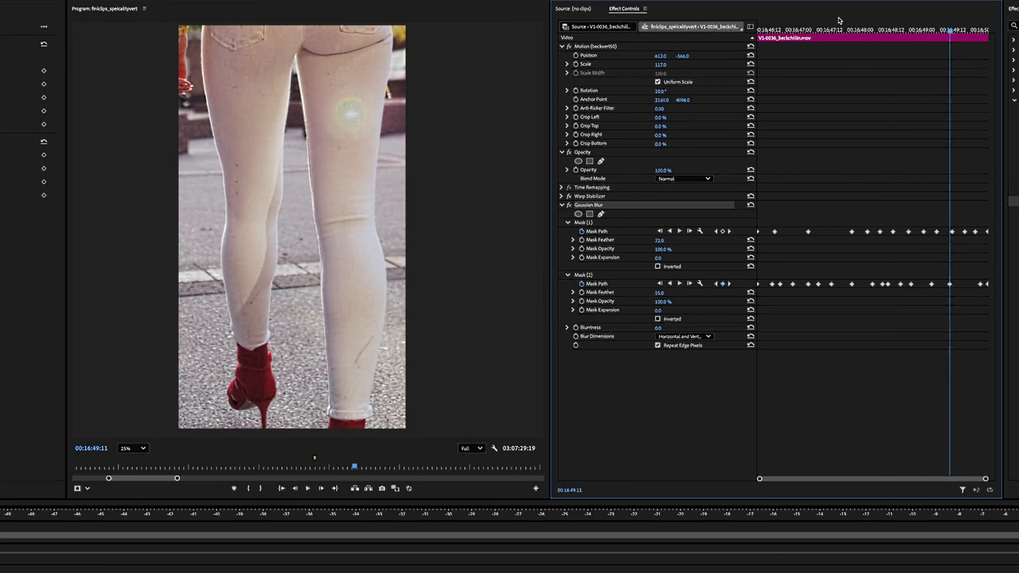
pyautogui.click(772, 30)
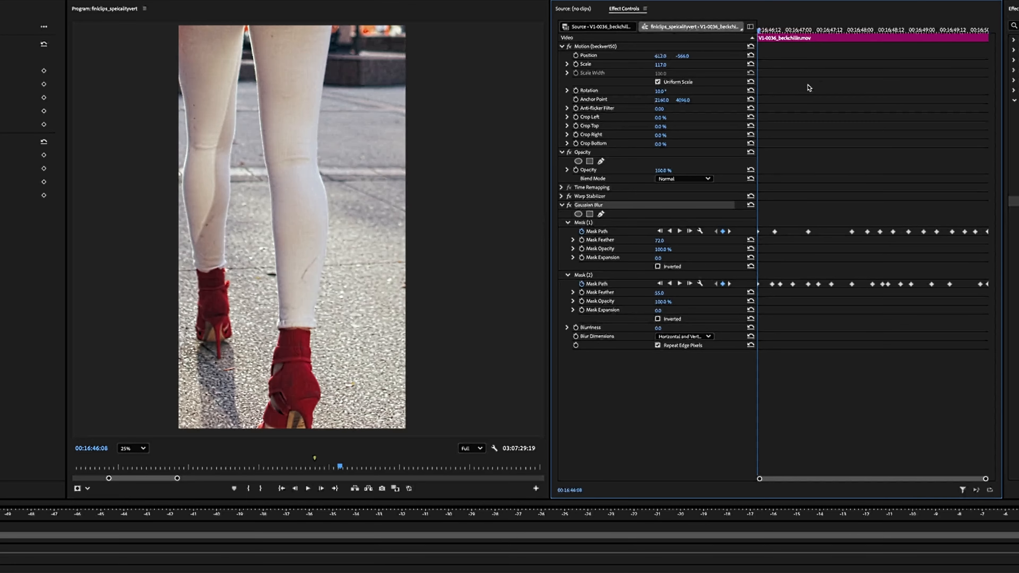
pyautogui.press('space')
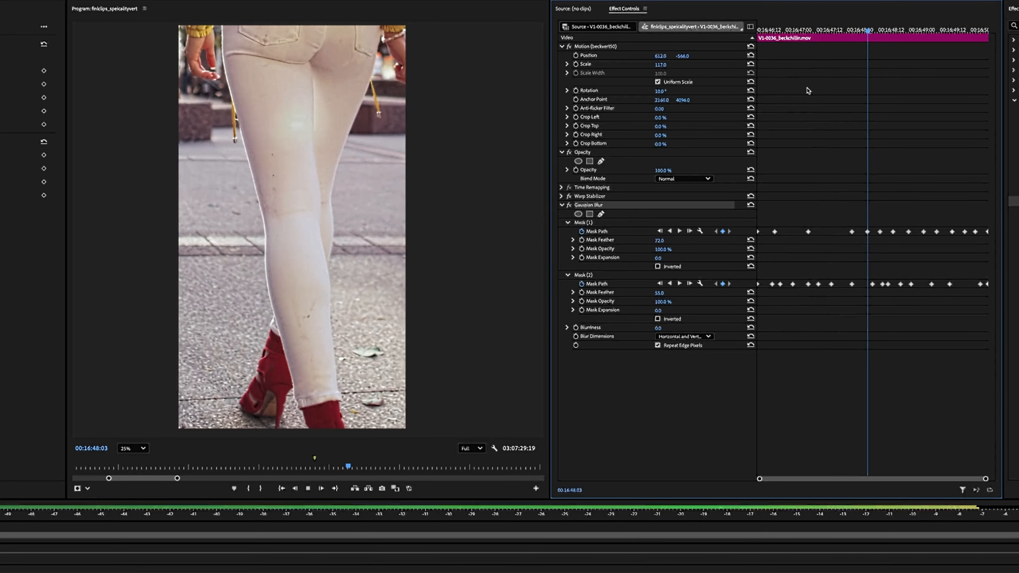
pyautogui.press('space')
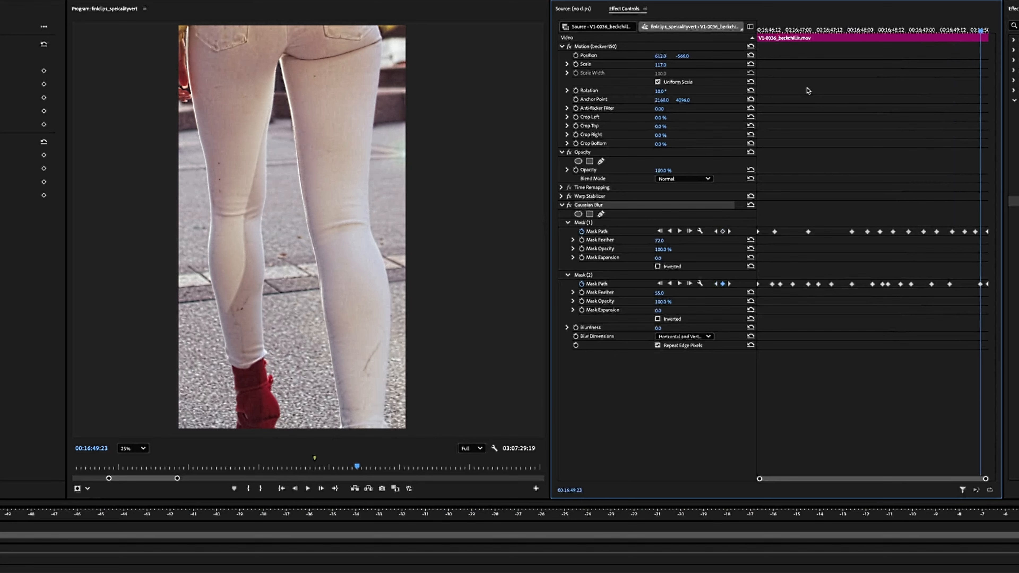
# Set the Gaussian Blur's Blurriness to 155 and replay the clip from 00:16:46:08.
pyautogui.moveTo(771, 29); pyautogui.dragTo(757, 29)
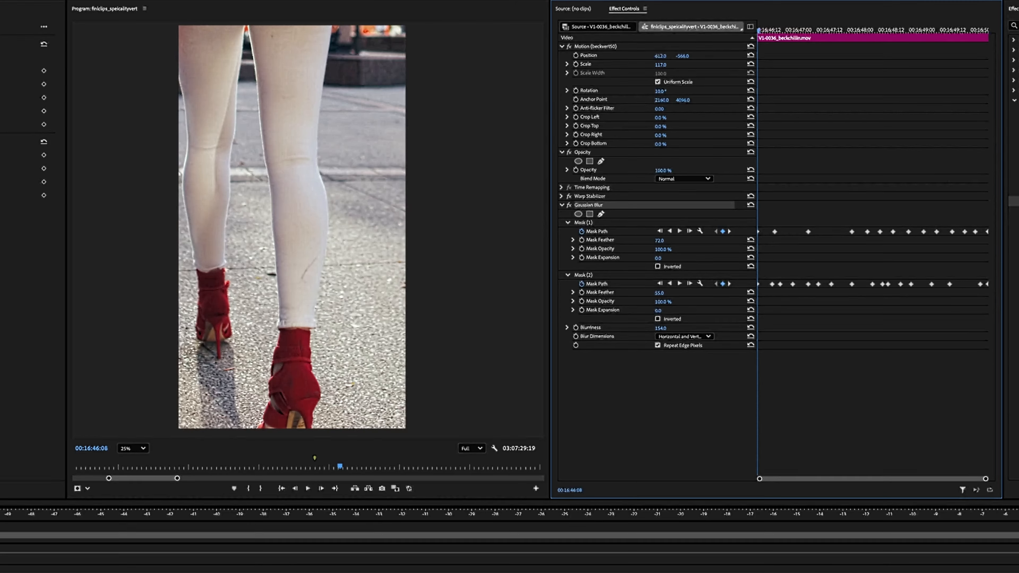
pyautogui.click(597, 245)
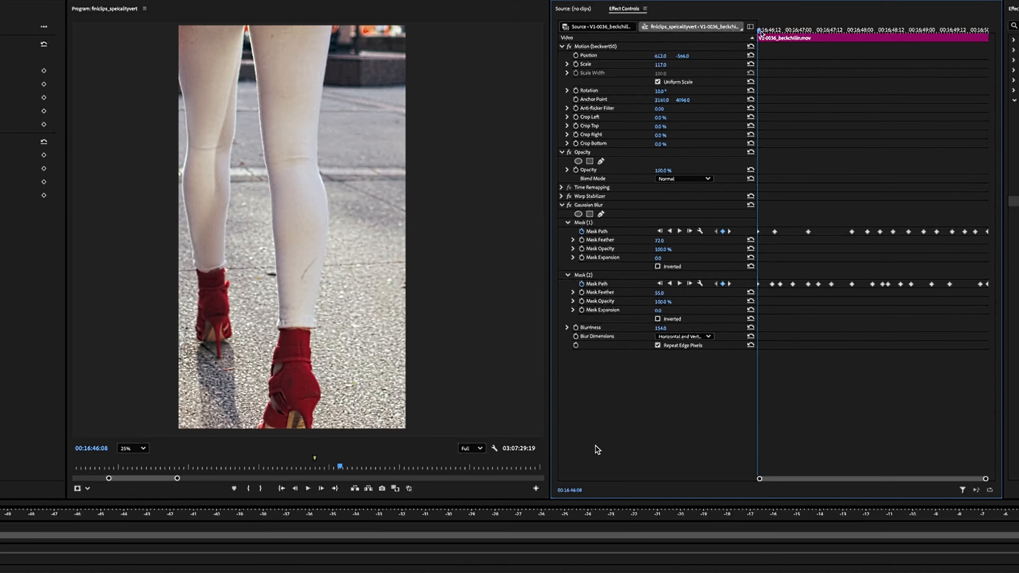
pyautogui.moveTo(657, 328); pyautogui.dragTo(729, 328)
pyautogui.press('space')
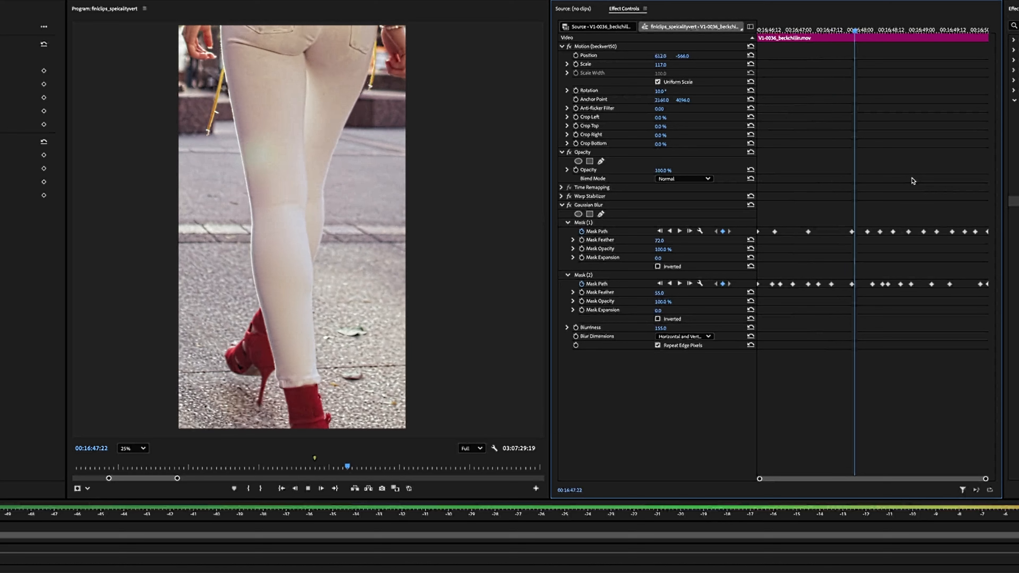
pyautogui.press('space')
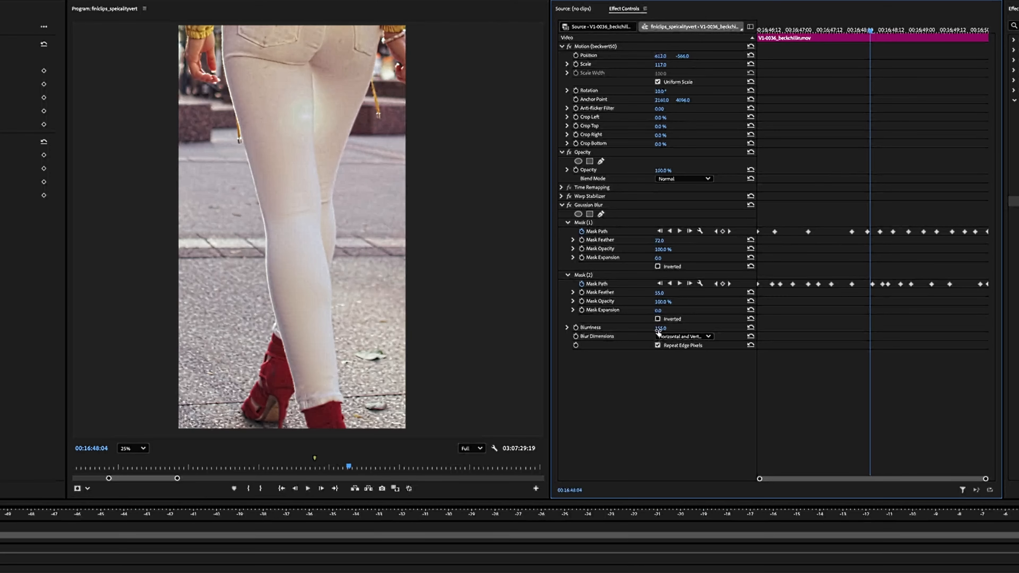
# Compare the leg at 00:16:48:04 with and without blur by switching Blurriness between 0 and 155.
pyautogui.moveTo(660, 328); pyautogui.dragTo(598, 327)
pyautogui.hotkey('ctrl', 'z')
pyautogui.hotkey('ctrl', 'shift', 'z')
pyautogui.hotkey('ctrl', 'shift', 'z')
pyautogui.hotkey('ctrl', 'z')
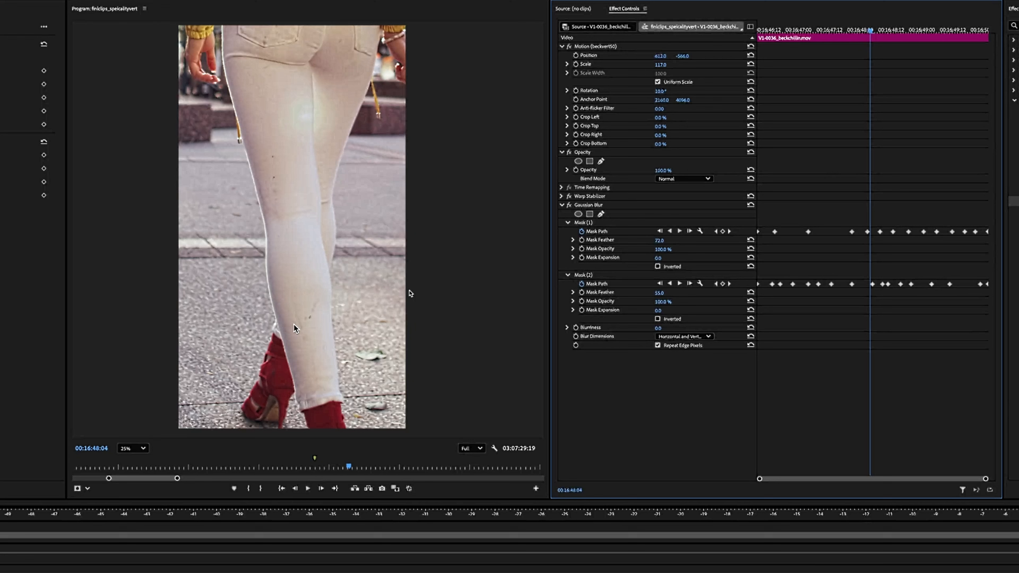
pyautogui.hotkey('ctrl', 'z')
# Save the project and play the clip from its start with the whole frame in view.
pyautogui.scroll(-3, 257, 272)
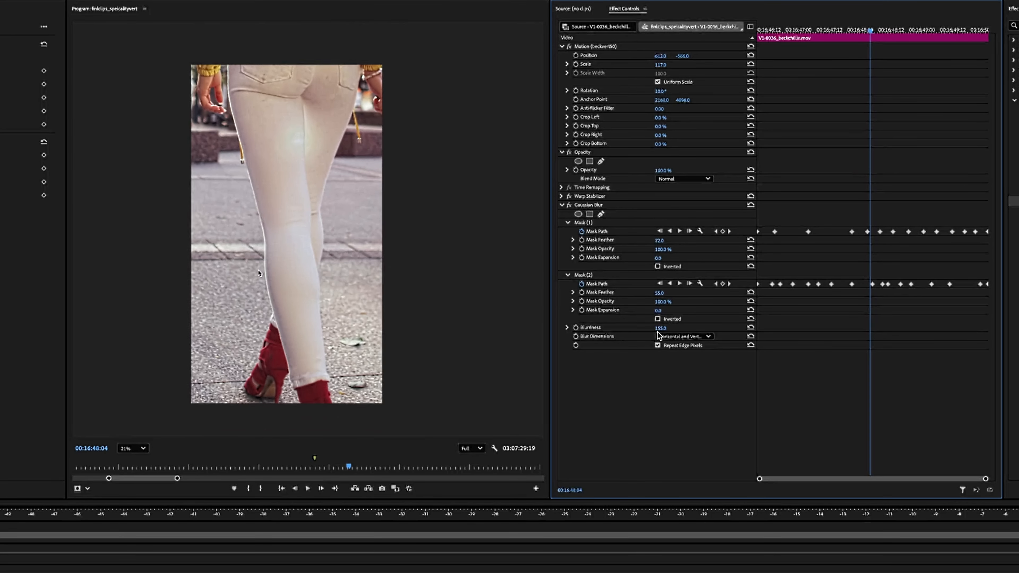
pyautogui.moveTo(787, 30); pyautogui.dragTo(742, 33)
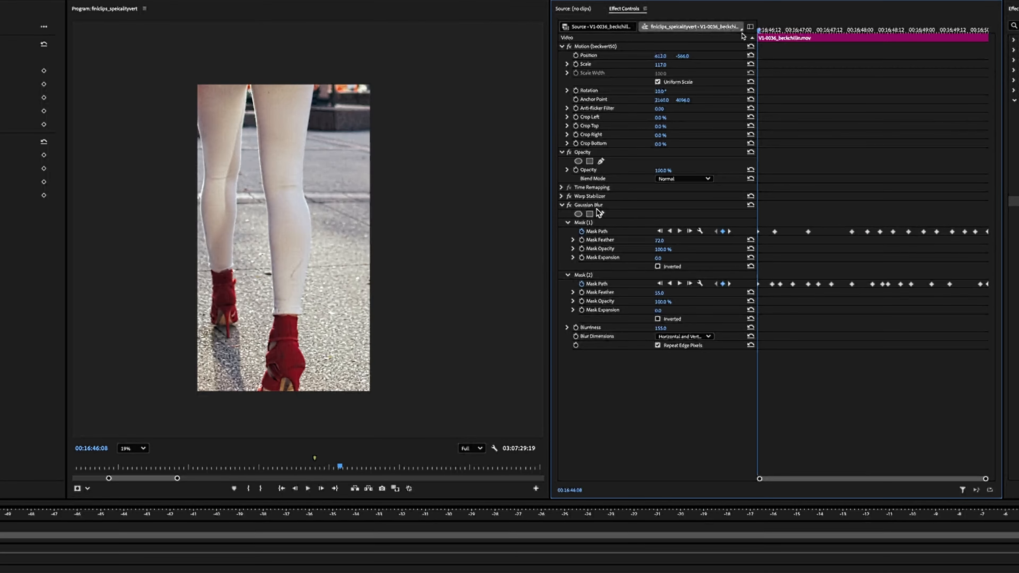
pyautogui.hotkey('ctrl', 's')
pyautogui.press('space')
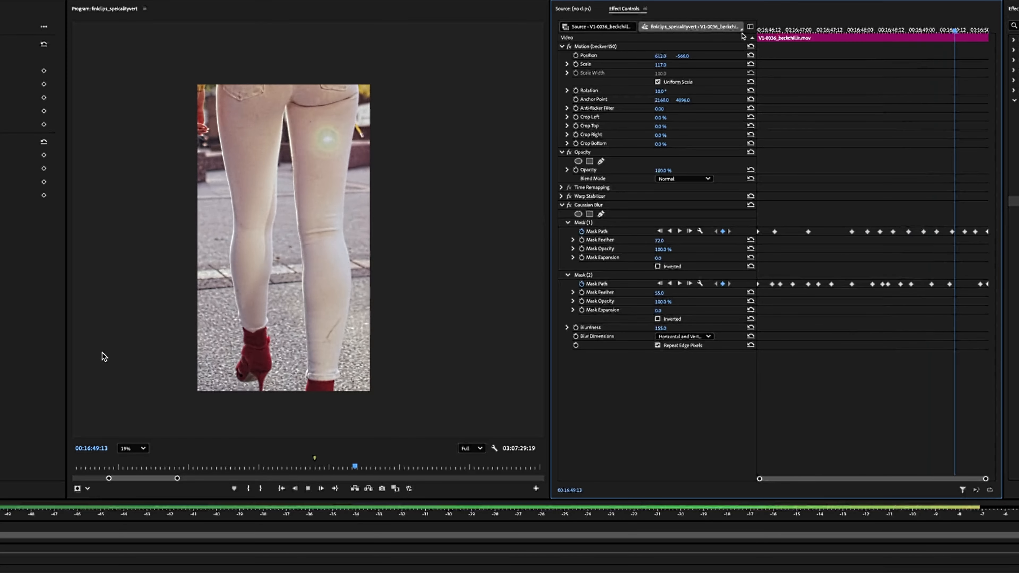
pyautogui.press('space')
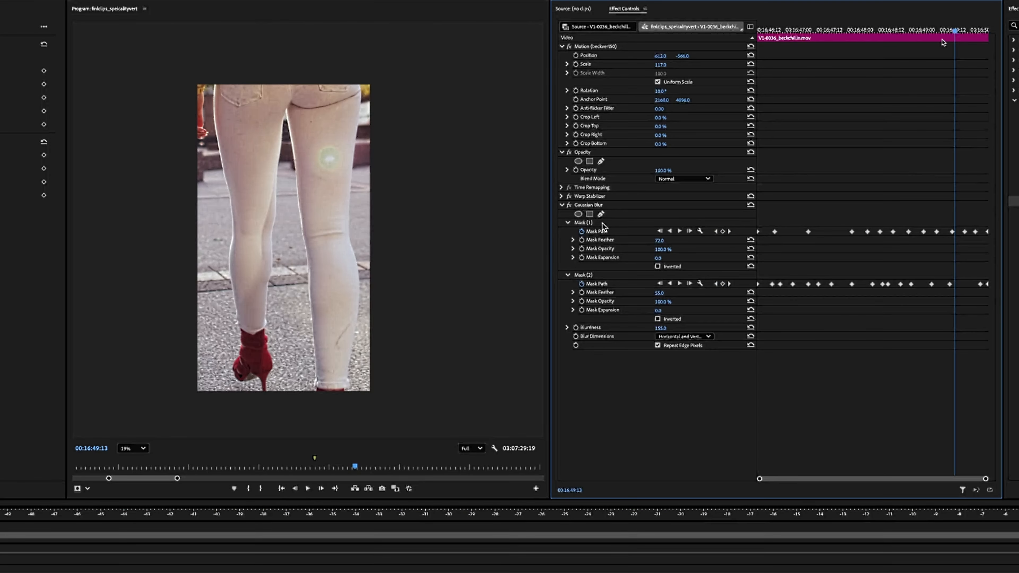
# At the 00:16:47:13 keyframe, extend Mask (2)'s lower tip downward and move its left-side point out to the leg's edge over the marks.
pyautogui.moveTo(942, 29); pyautogui.dragTo(892, 42)
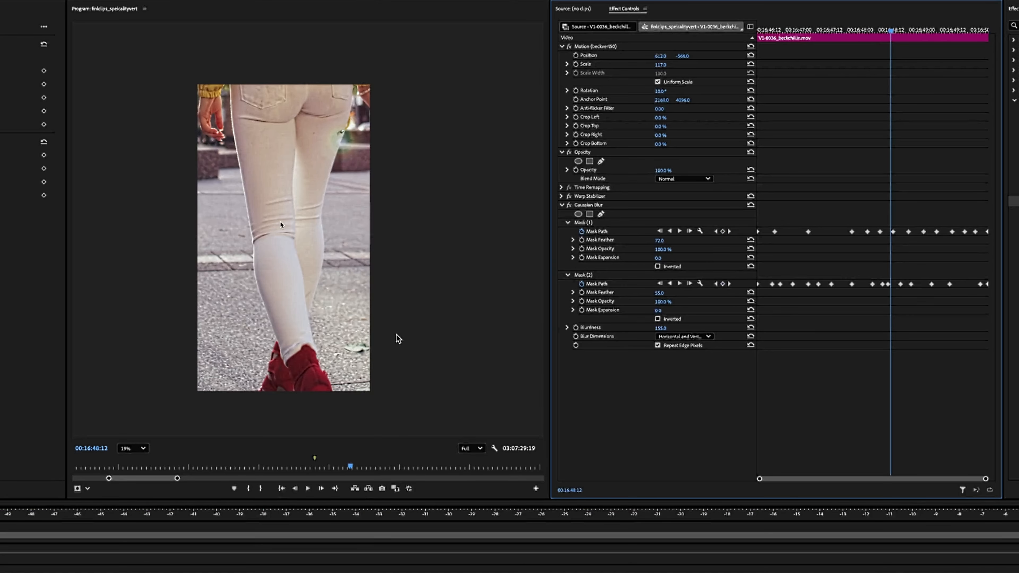
pyautogui.scroll(6, 396, 336)
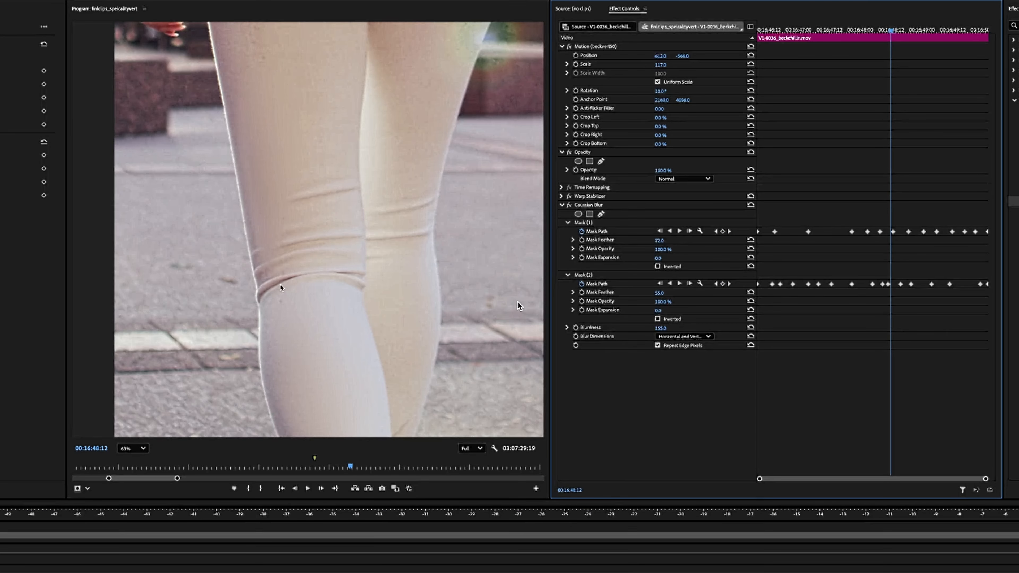
pyautogui.scroll(1, 518, 301)
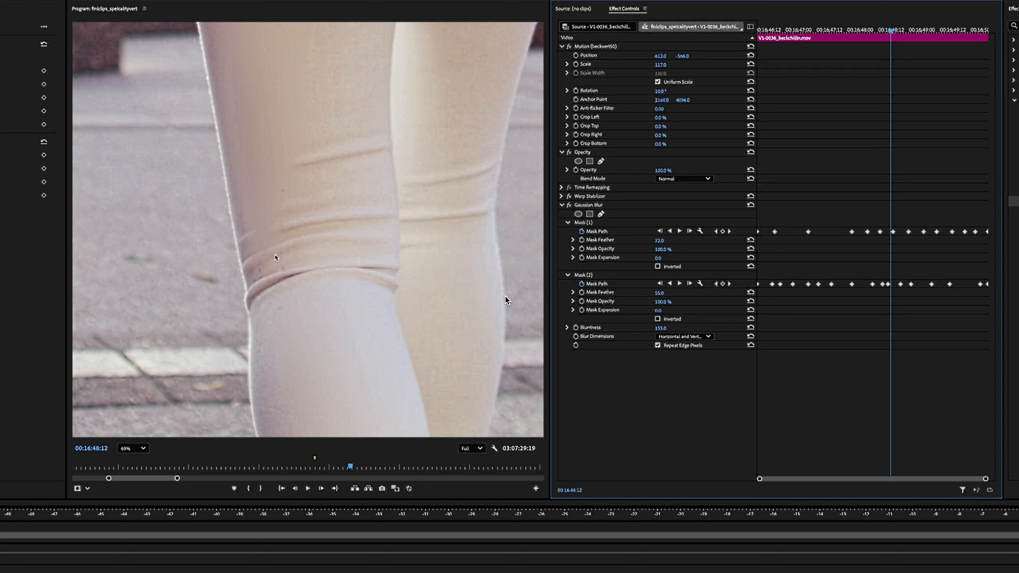
pyautogui.moveTo(890, 30); pyautogui.dragTo(880, 31)
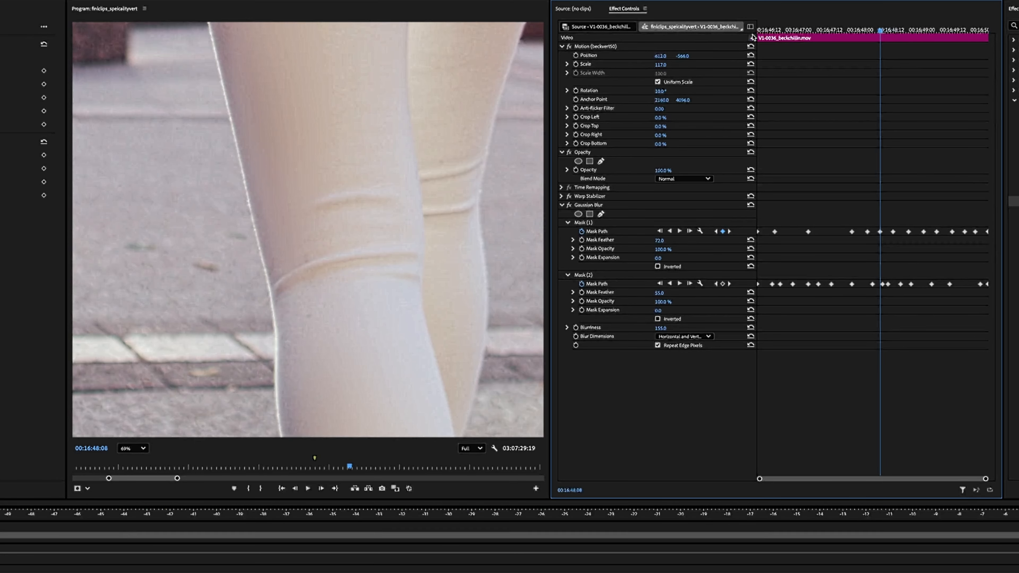
pyautogui.moveTo(880, 32); pyautogui.dragTo(837, 37)
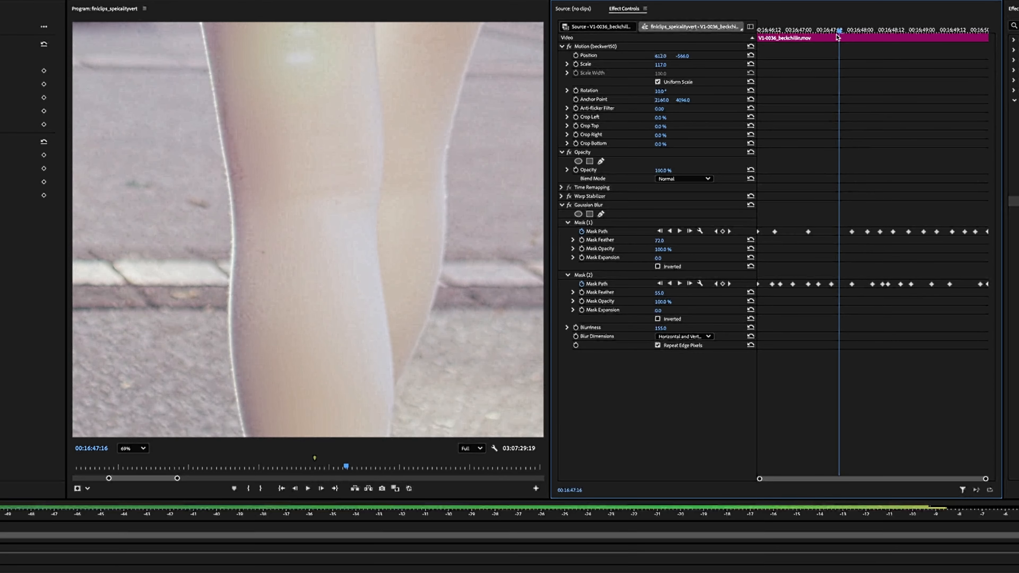
pyautogui.moveTo(837, 37); pyautogui.dragTo(832, 37)
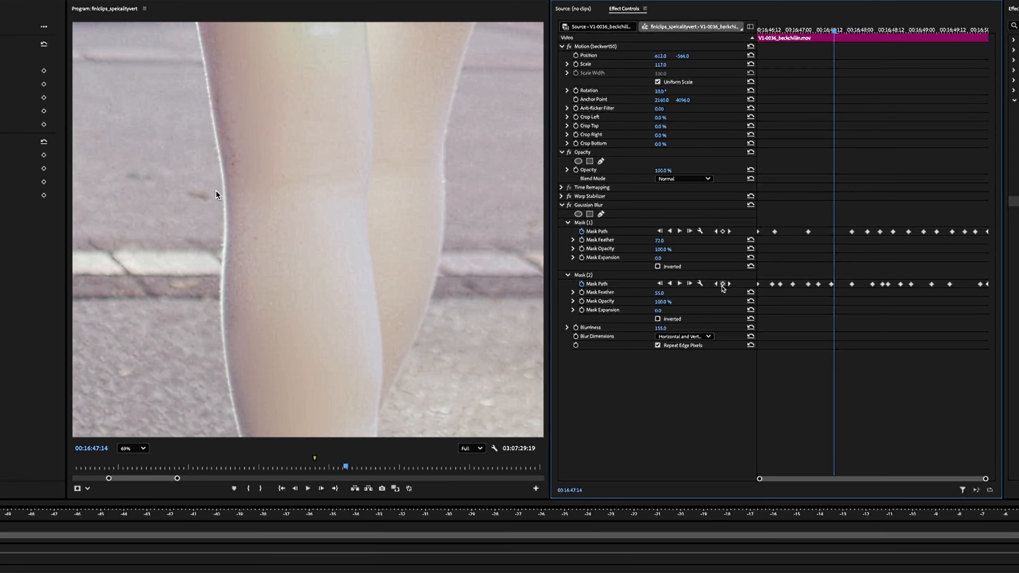
pyautogui.click(715, 283)
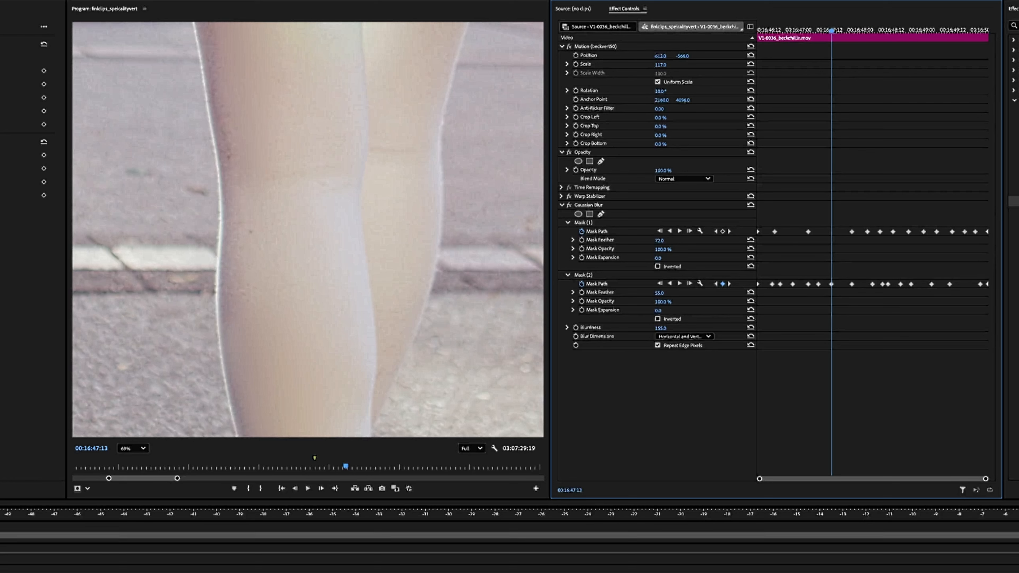
pyautogui.click(580, 276)
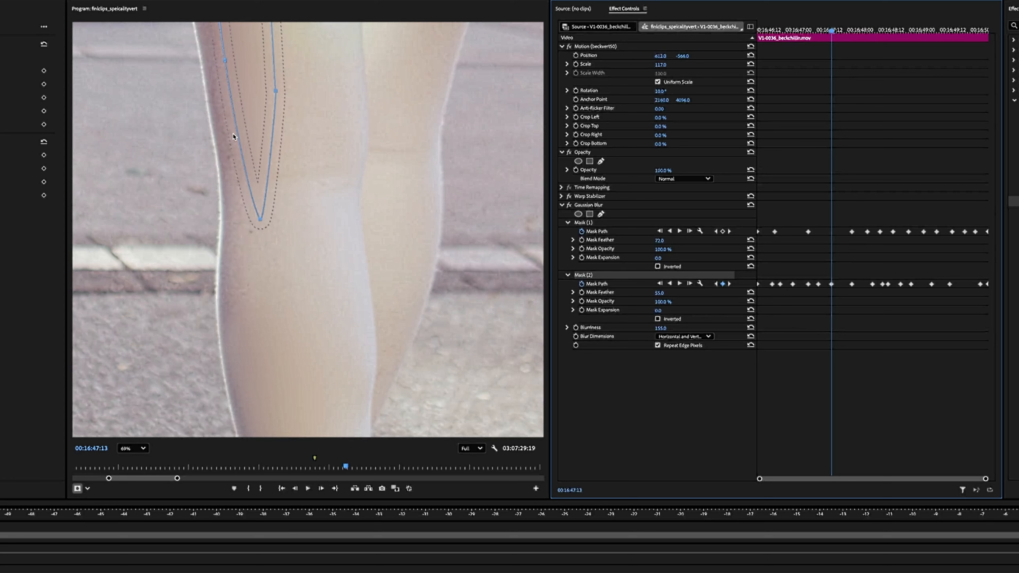
pyautogui.moveTo(259, 220); pyautogui.dragTo(250, 259)
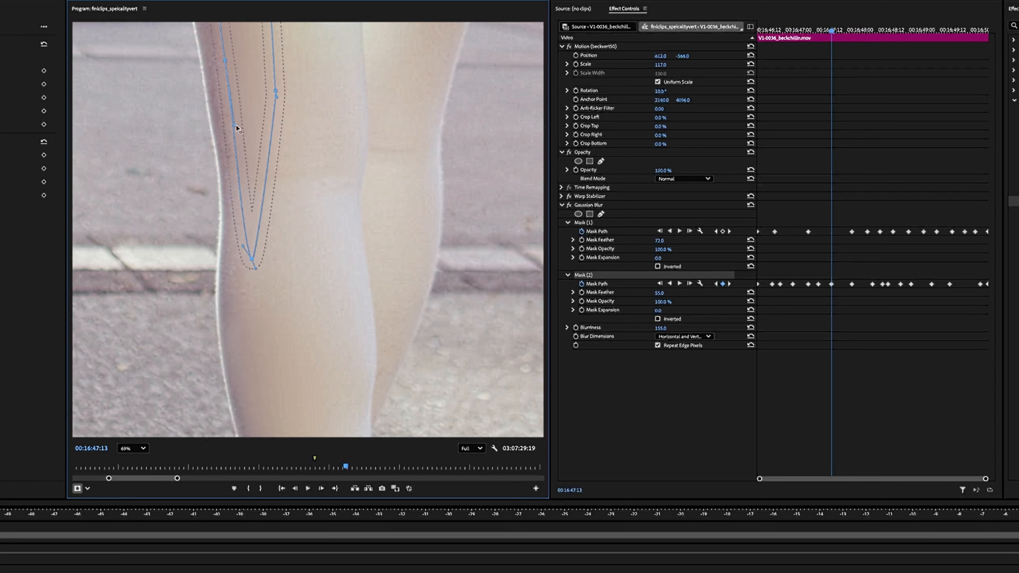
pyautogui.moveTo(225, 61); pyautogui.dragTo(208, 65)
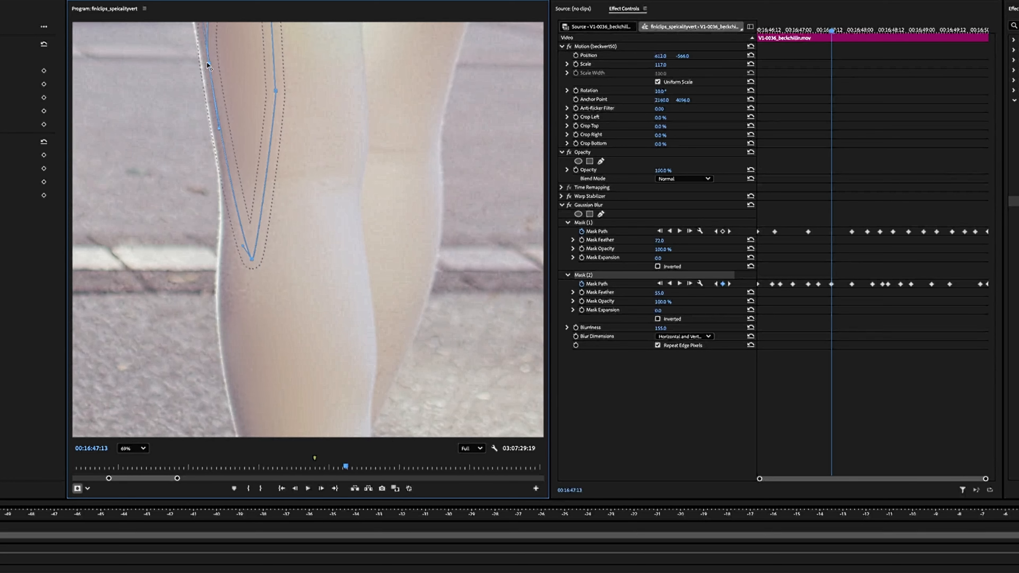
# At the 00:16:47:08 keyframe, shift Mask (2)'s left-side point and lower tip toward the leg's left edge.
pyautogui.scroll(-2, 279, 145)
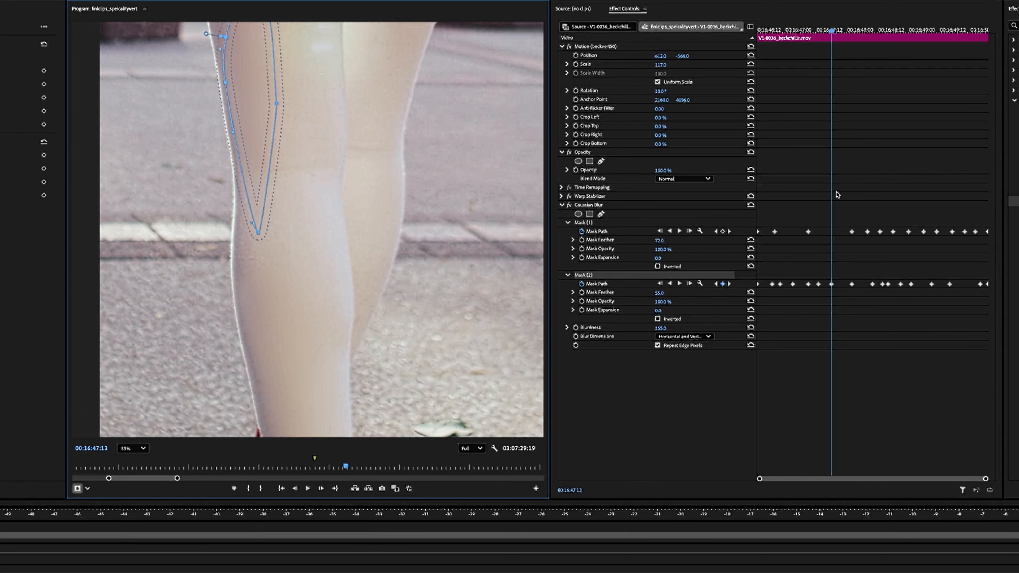
pyautogui.moveTo(831, 31); pyautogui.dragTo(819, 33)
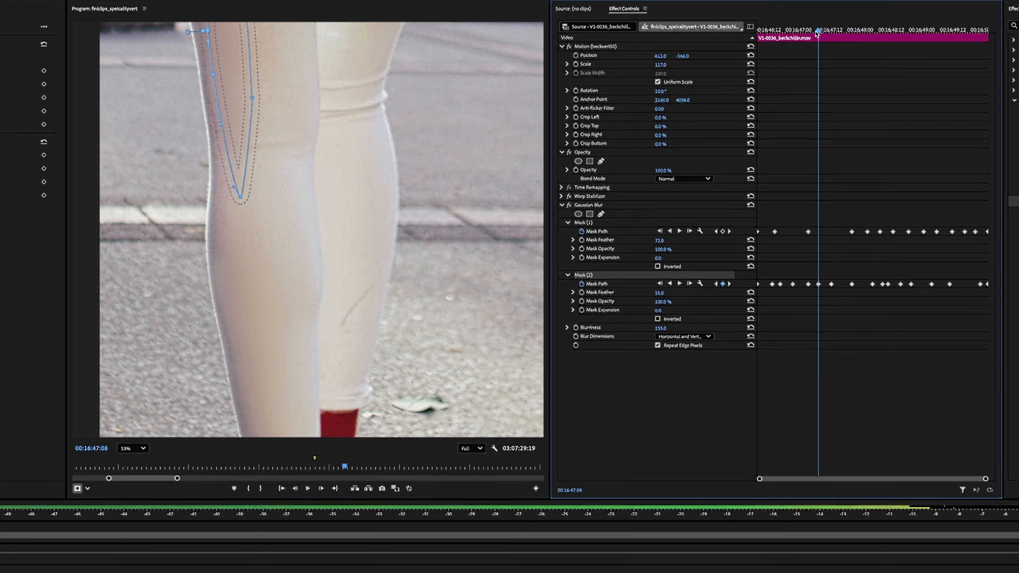
pyautogui.moveTo(817, 33)
pyautogui.mouseDown()
pyautogui.moveTo(802, 34)
pyautogui.moveTo(818, 37)
pyautogui.mouseUp()
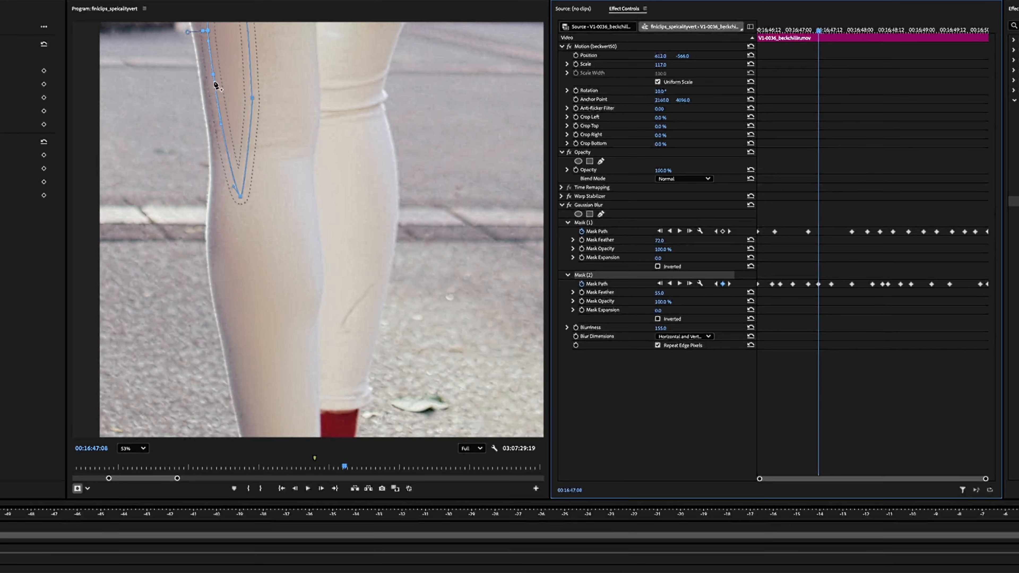
pyautogui.moveTo(213, 78); pyautogui.dragTo(205, 79)
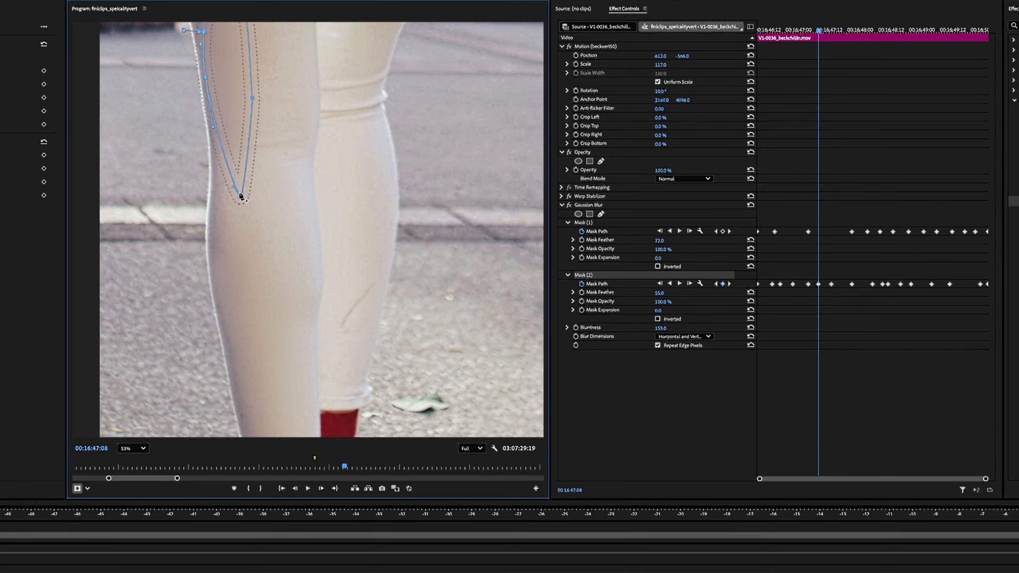
pyautogui.moveTo(239, 193); pyautogui.dragTo(224, 205)
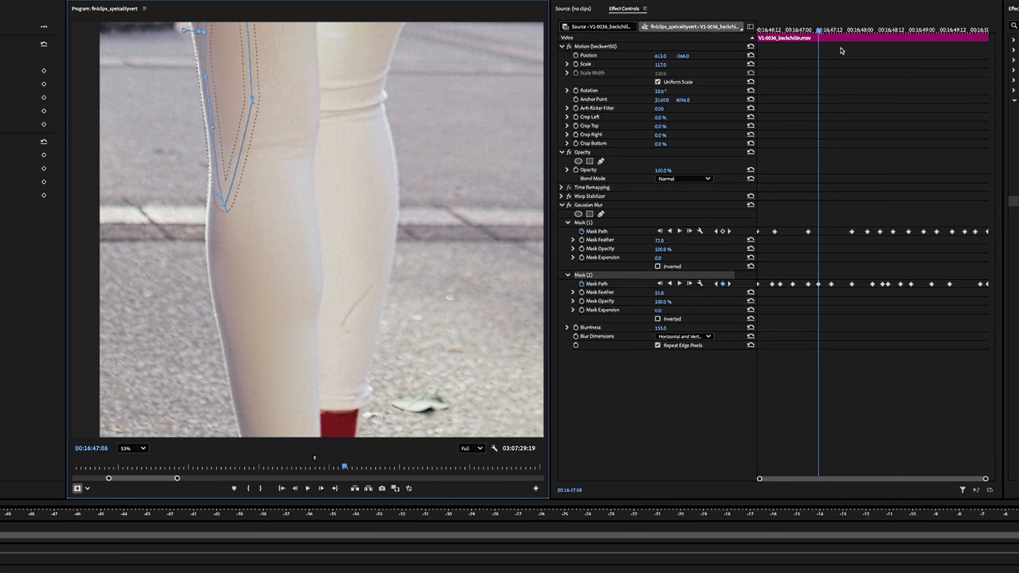
# Hide the mask outline, play the whole clip from its start, and check the blurred leg around 00:16:48:16.
pyautogui.moveTo(819, 31); pyautogui.dragTo(787, 36)
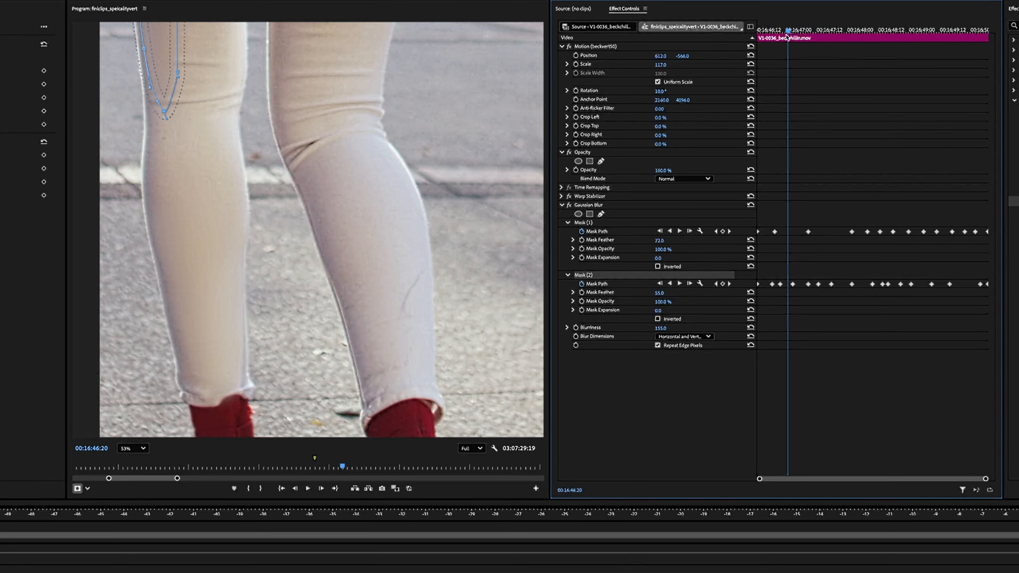
pyautogui.scroll(-3, 319, 144)
pyautogui.scroll(-3, 319, 146)
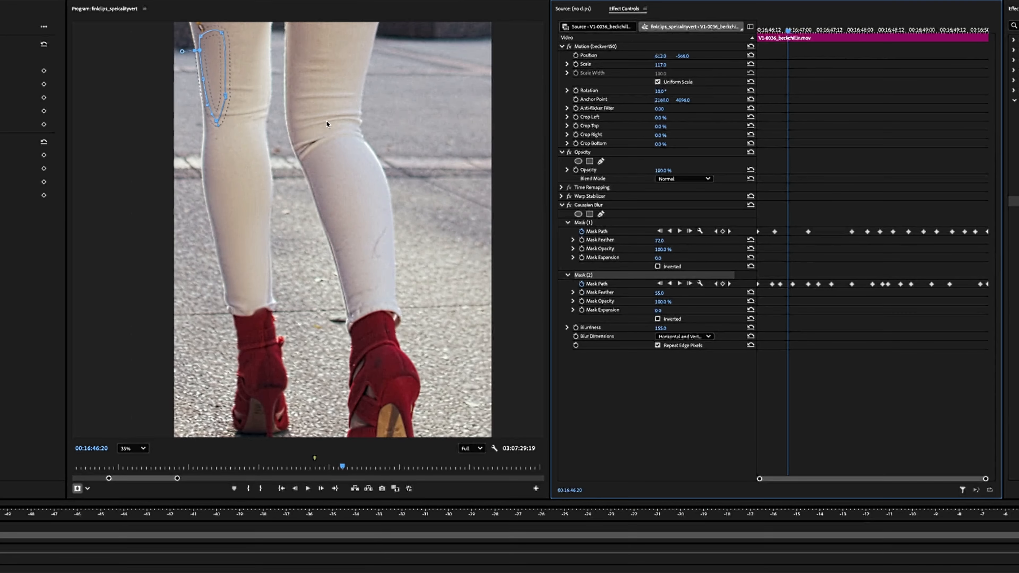
pyautogui.scroll(-2, 331, 187)
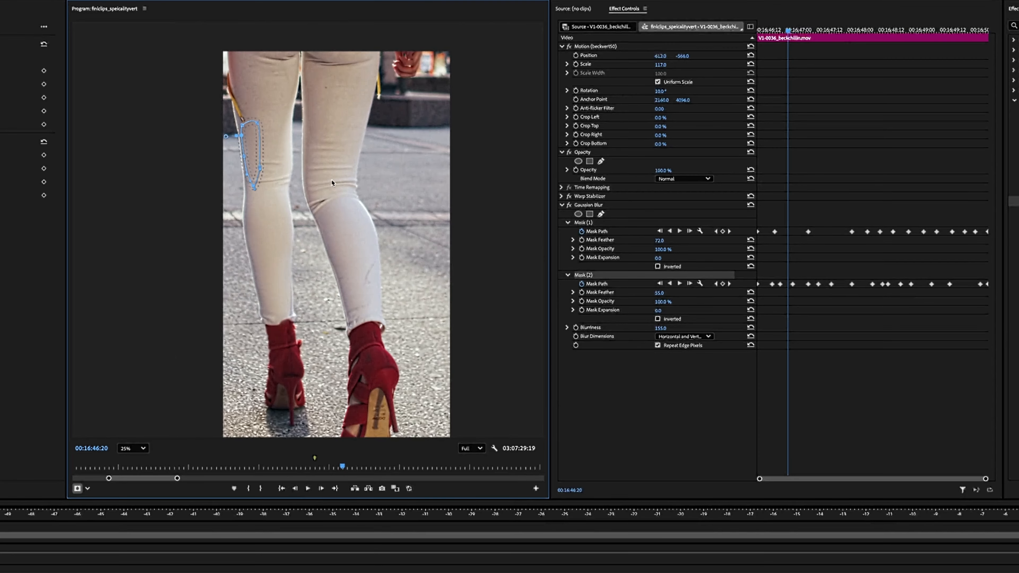
pyautogui.click(902, 341)
pyautogui.click(576, 224)
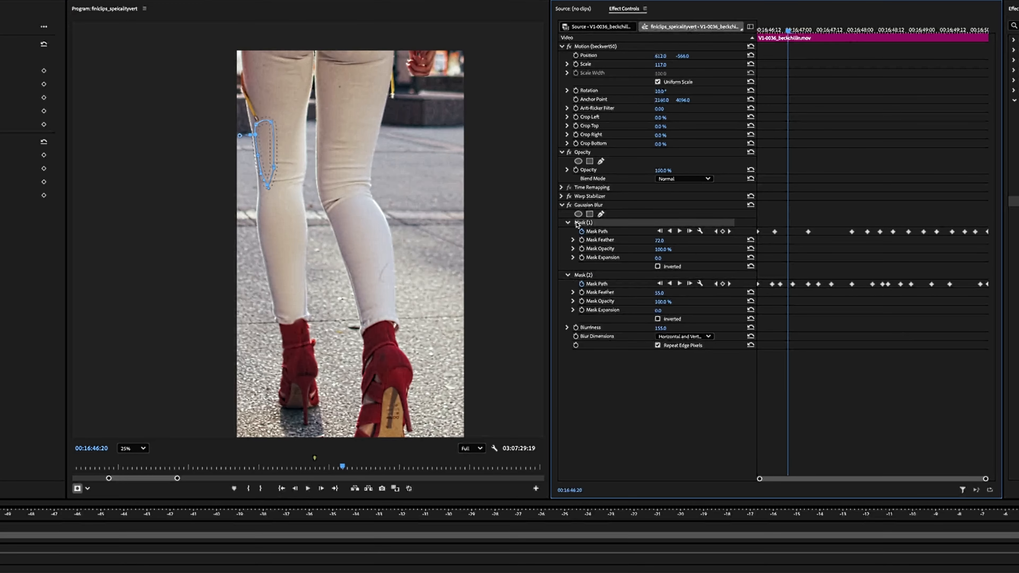
pyautogui.click(588, 205)
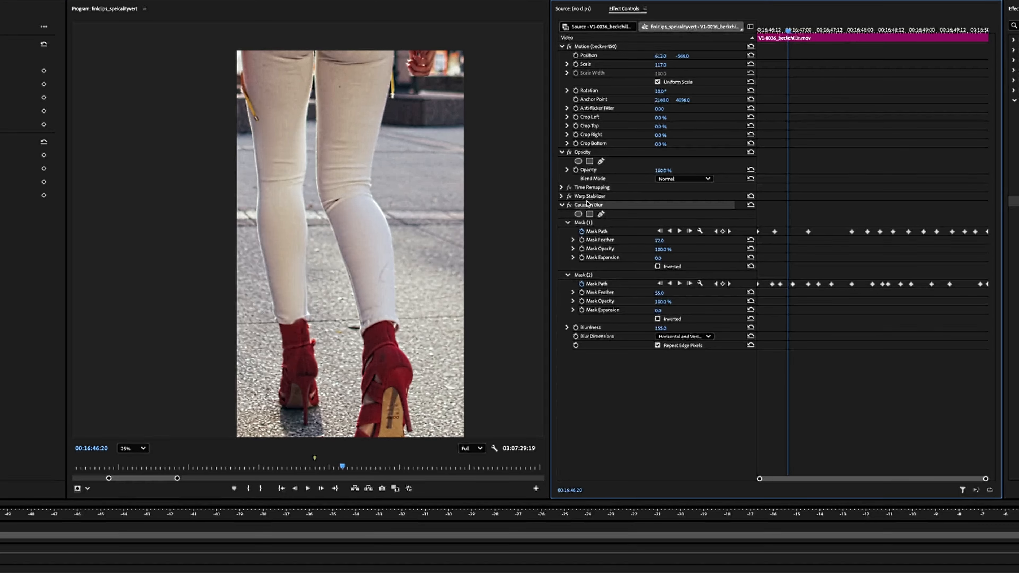
pyautogui.moveTo(788, 30); pyautogui.dragTo(755, 28)
pyautogui.press('space')
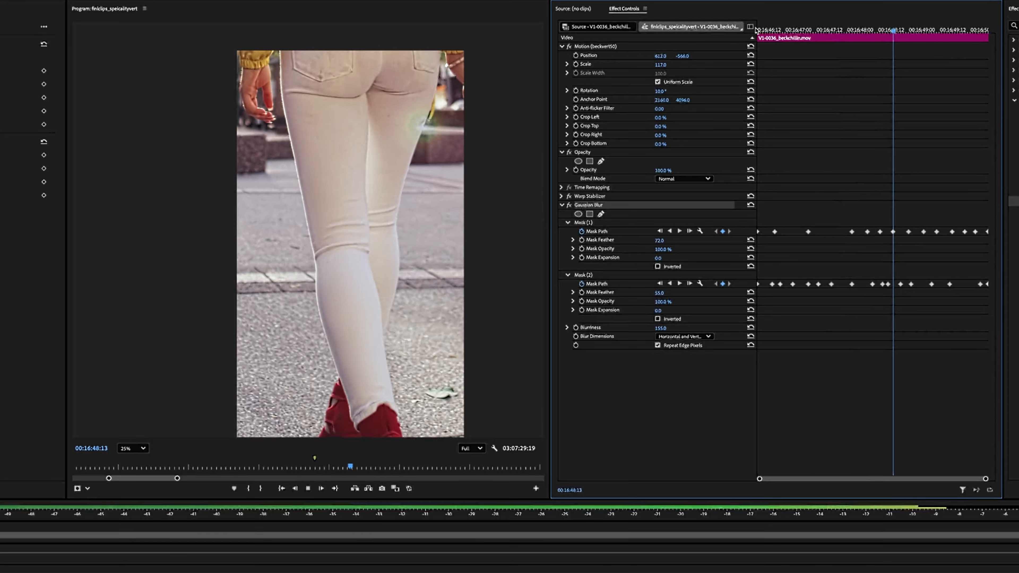
pyautogui.press('space')
pyautogui.moveTo(945, 30); pyautogui.dragTo(900, 45)
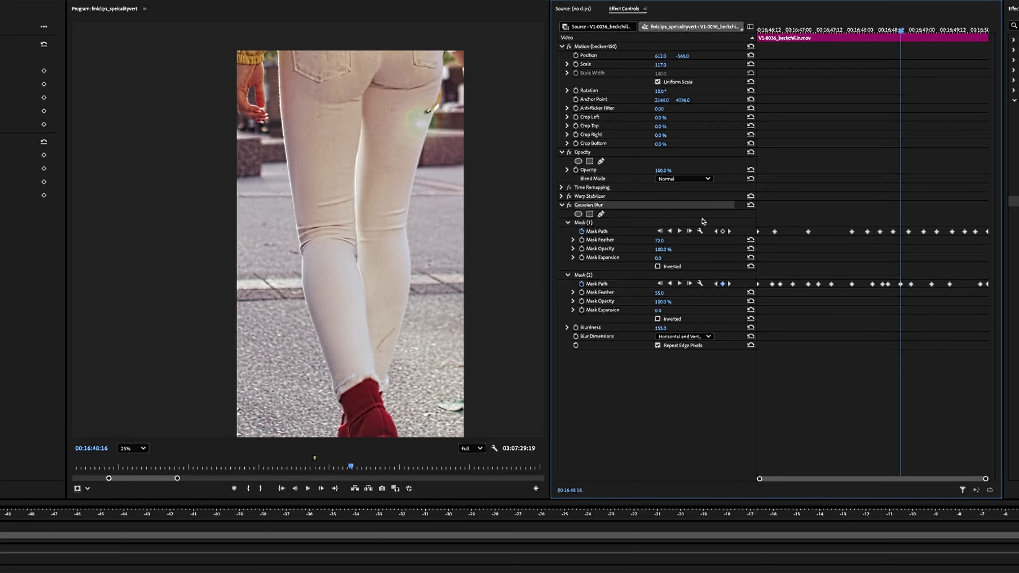
# At the 00:16:48:16 keyframe, try extending Mask (2)'s lower tip down past the knee creases along the leg's left edge.
pyautogui.click(583, 274)
pyautogui.scroll(2, 281, 223)
pyautogui.scroll(4, 281, 224)
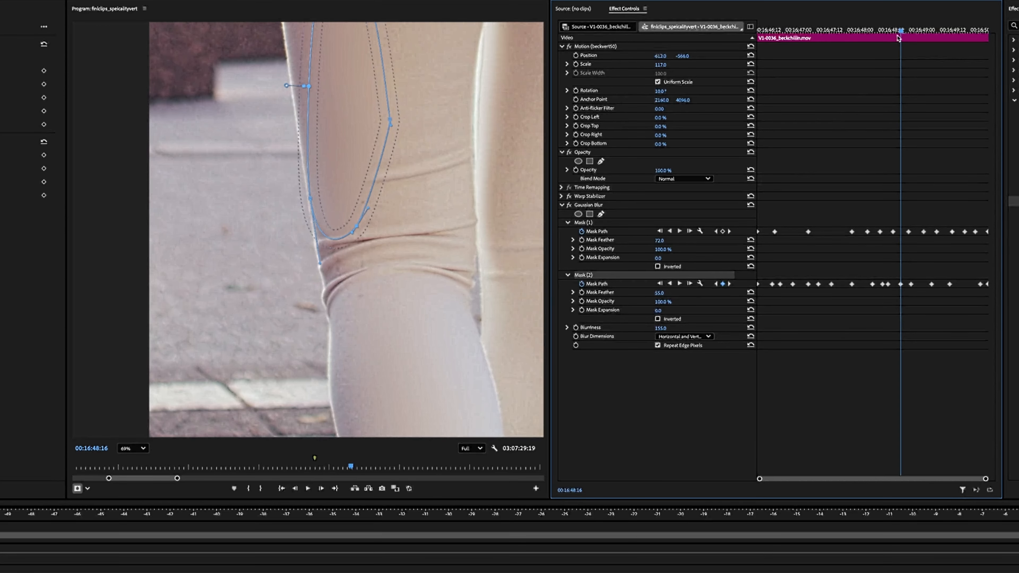
pyautogui.moveTo(900, 32); pyautogui.dragTo(889, 36)
pyautogui.moveTo(889, 36); pyautogui.dragTo(904, 36)
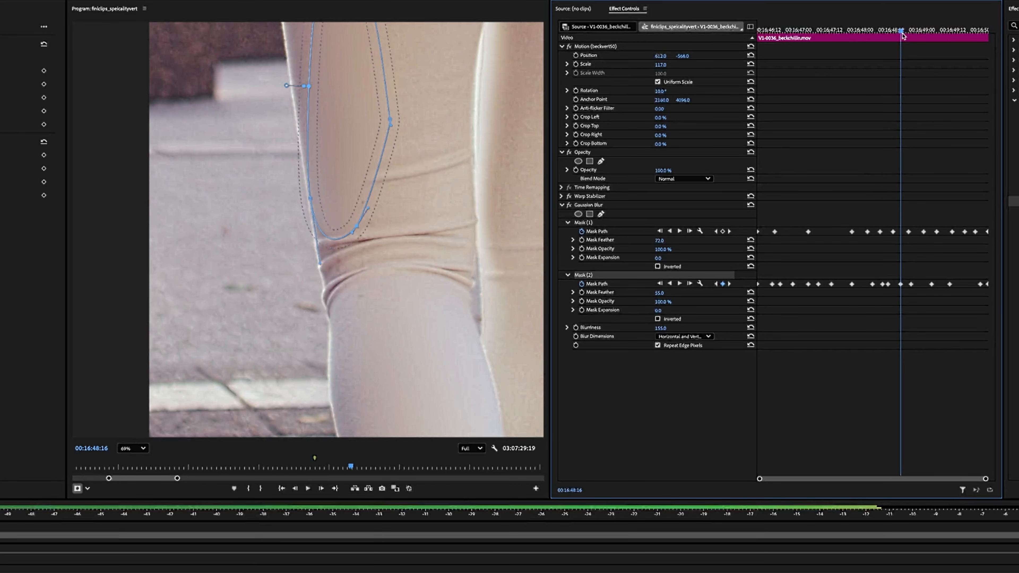
pyautogui.moveTo(902, 35); pyautogui.dragTo(904, 35)
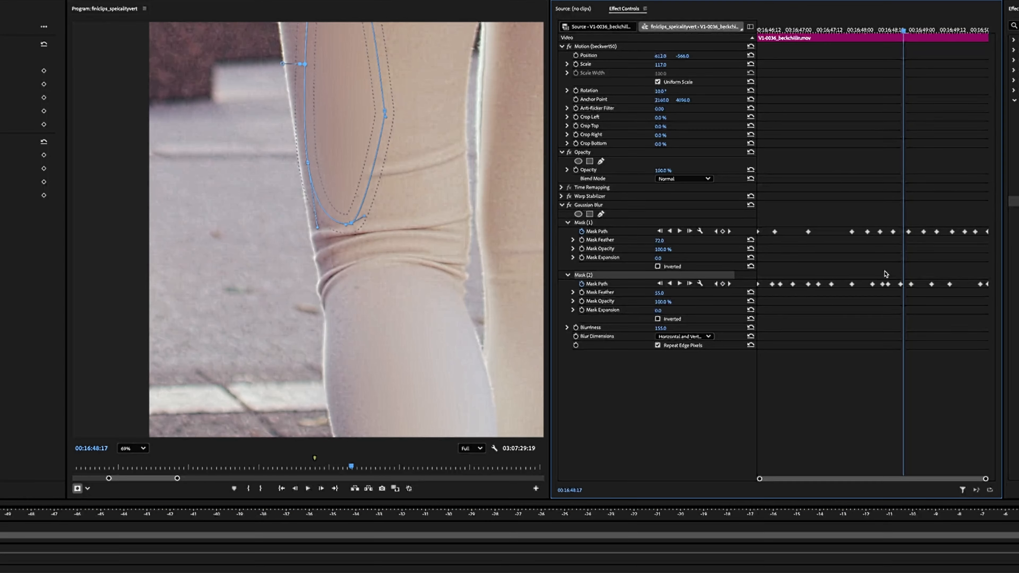
pyautogui.click(715, 285)
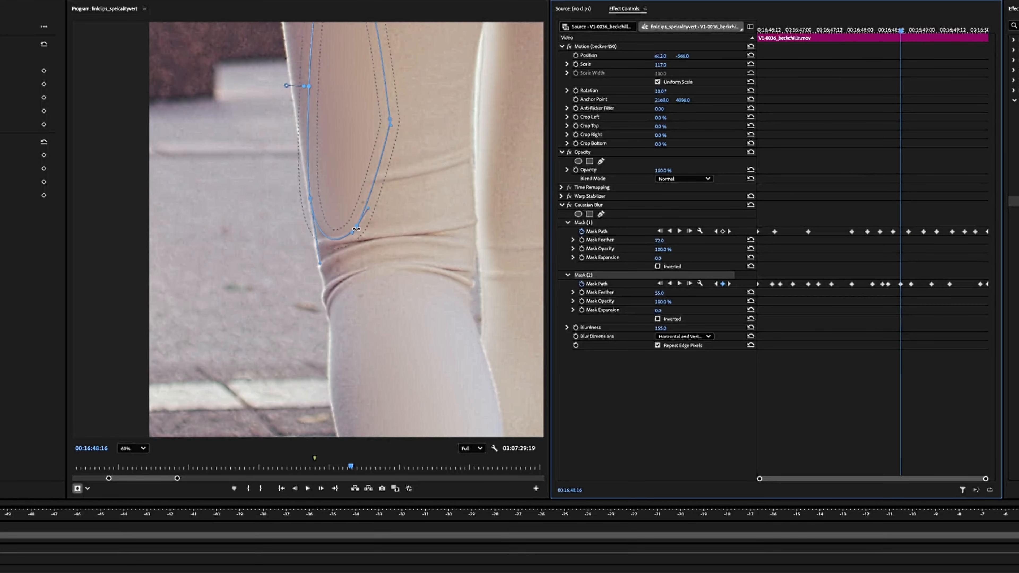
pyautogui.moveTo(357, 226); pyautogui.dragTo(338, 354)
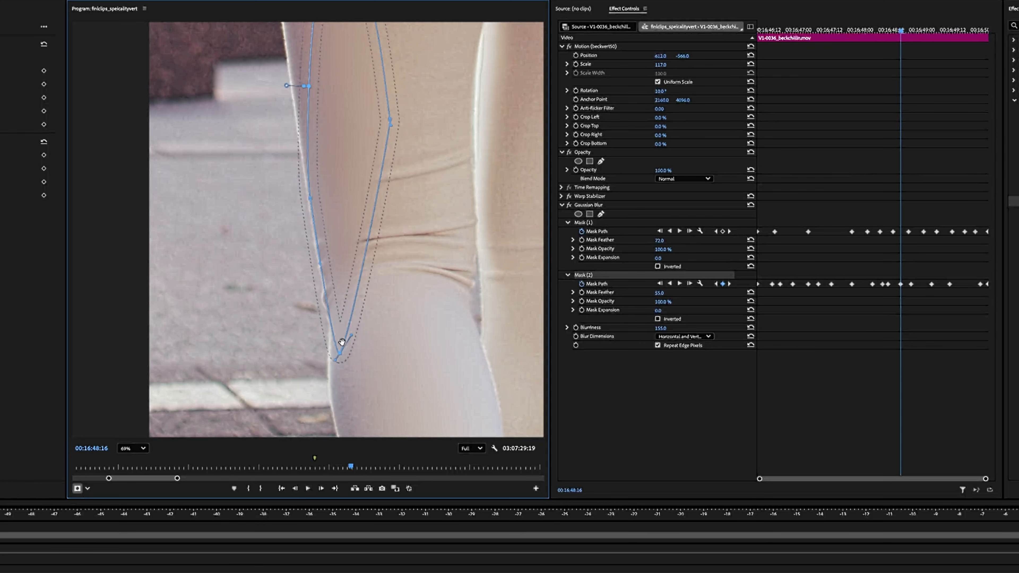
# Hide the mask outline and play the clip from about 00:16:47:20 to 00:16:49:07 with the whole frame in view.
pyautogui.click(866, 189)
pyautogui.click(589, 208)
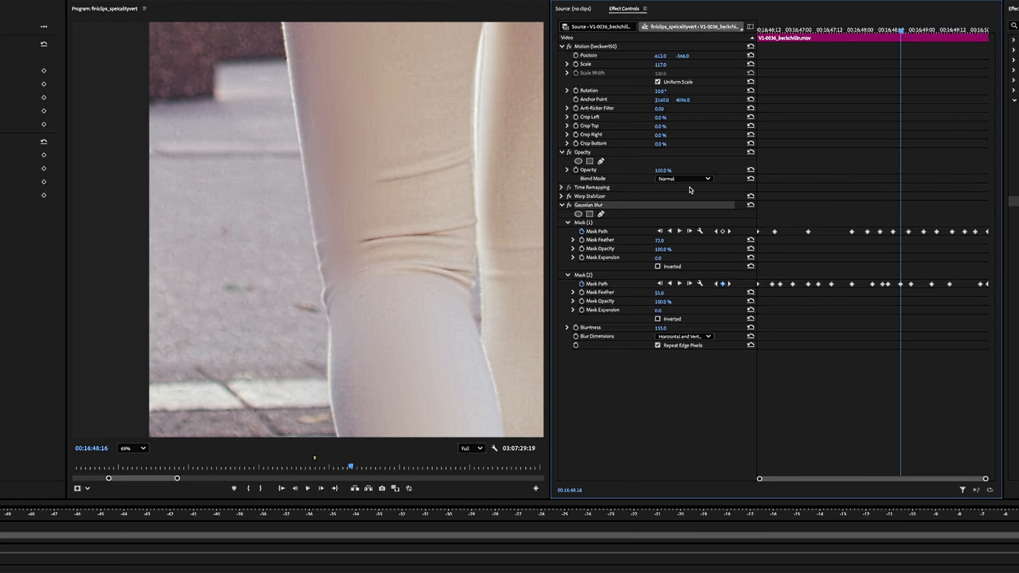
pyautogui.scroll(-3, 368, 177)
pyautogui.scroll(-2, 380, 189)
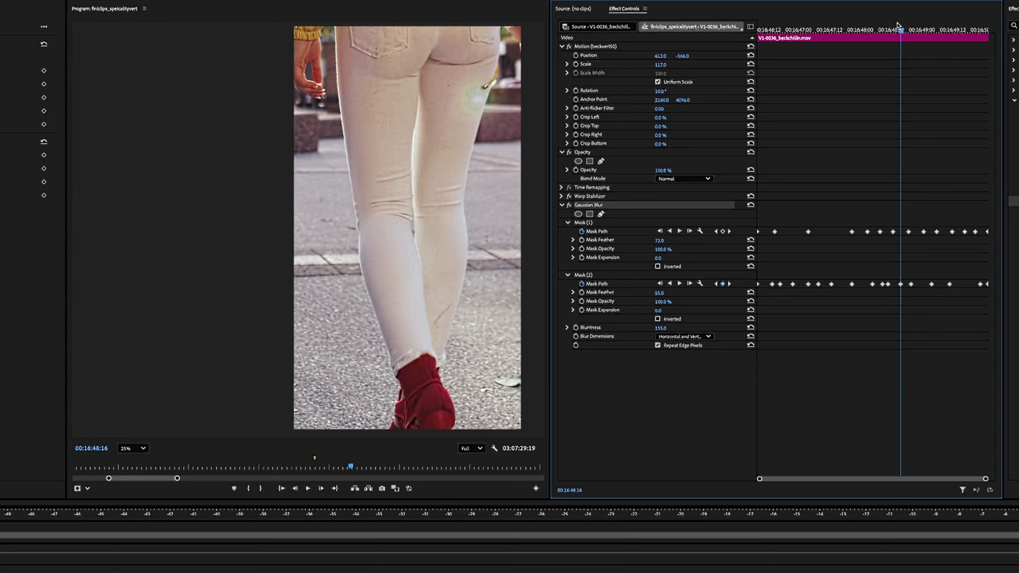
pyautogui.moveTo(900, 30); pyautogui.dragTo(851, 30)
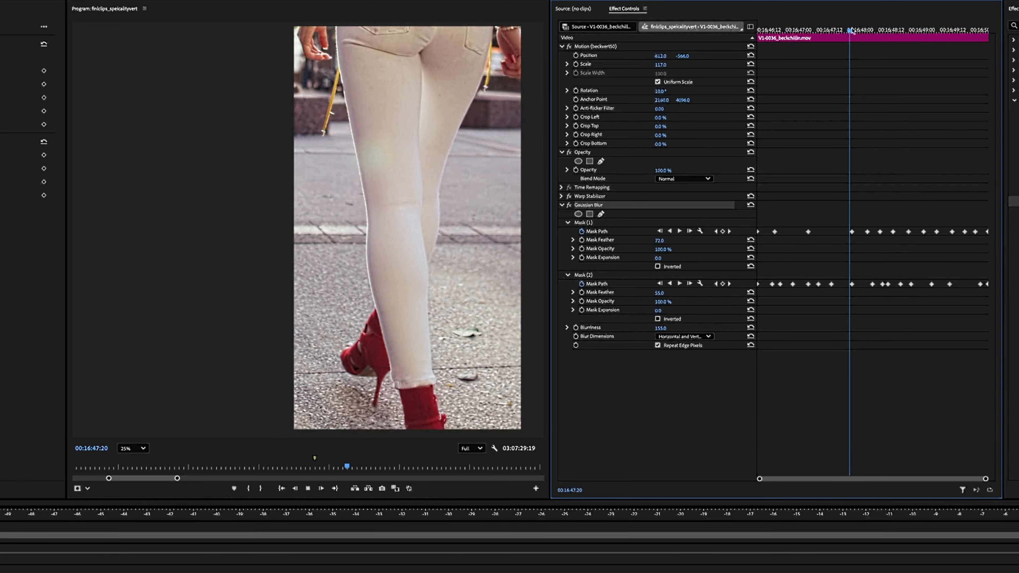
pyautogui.press('space')
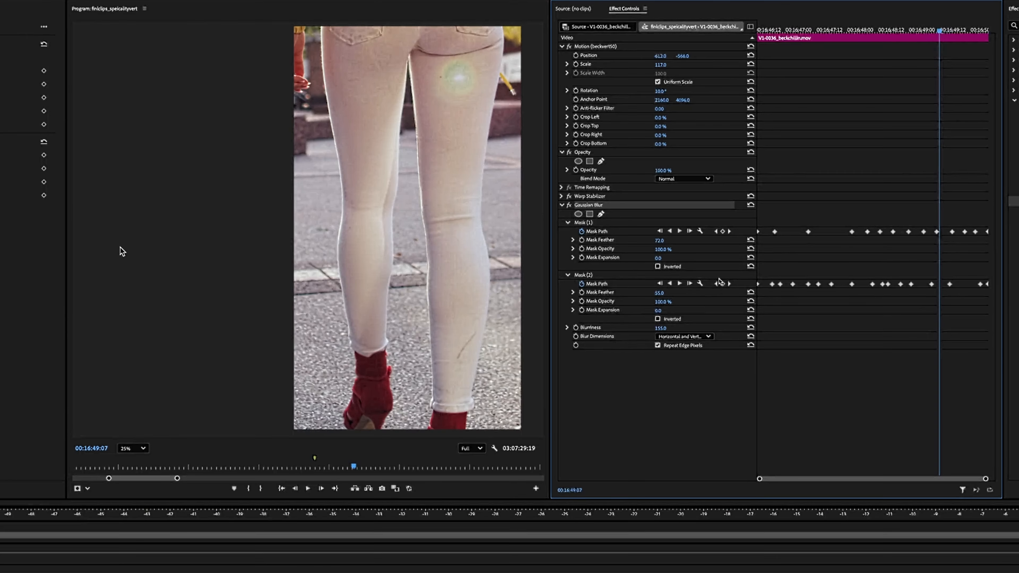
# At the 00:16:48:16 keyframe, bring Mask (2)'s lower tip back up above the knee creases.
pyautogui.click(593, 275)
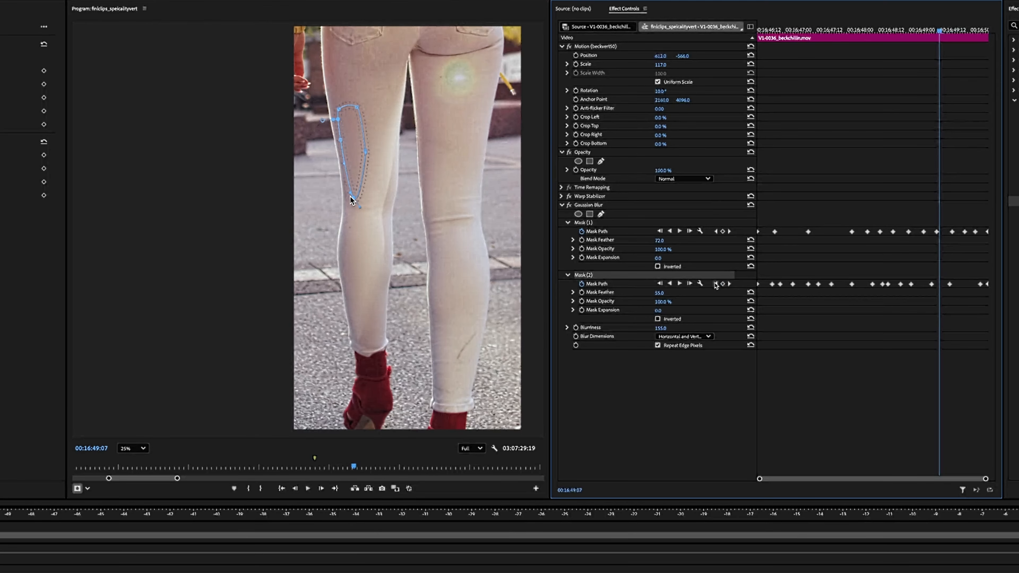
pyautogui.click(715, 284)
pyautogui.click(715, 284)
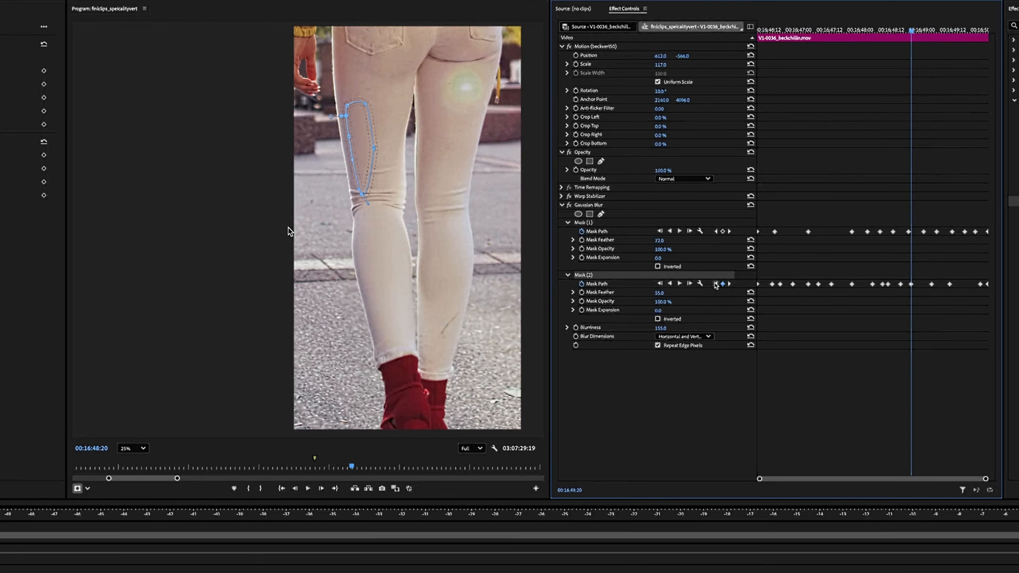
pyautogui.click(716, 283)
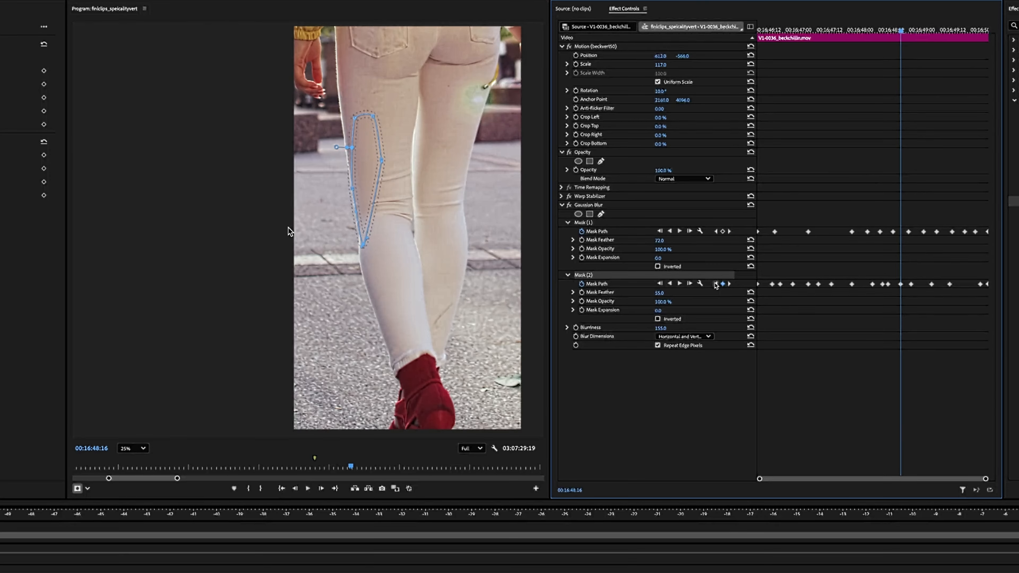
pyautogui.moveTo(362, 245); pyautogui.dragTo(369, 198)
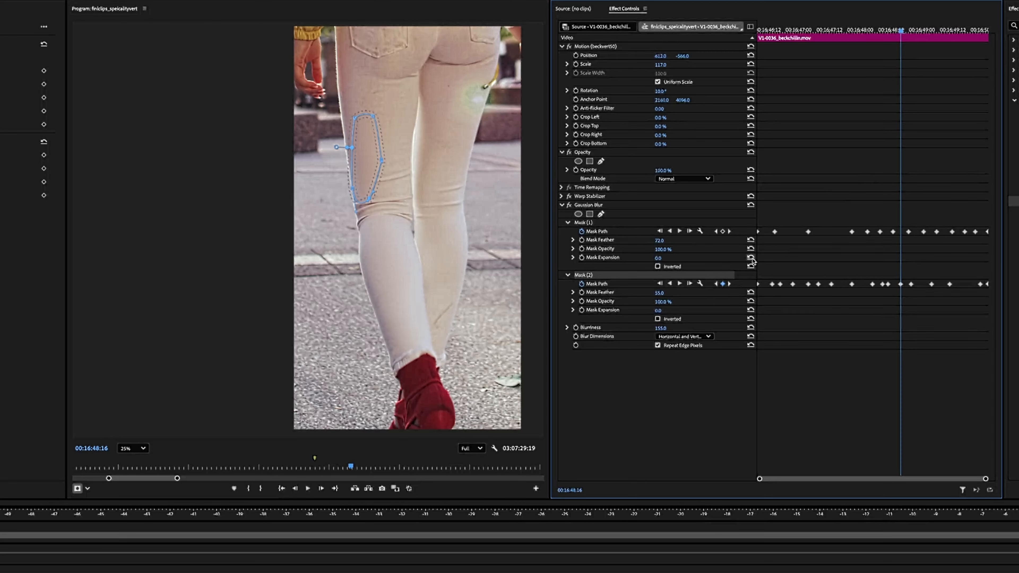
# At the 00:16:48:11 keyframe, try raising Mask (2)'s lower tip above the knee creases.
pyautogui.click(716, 284)
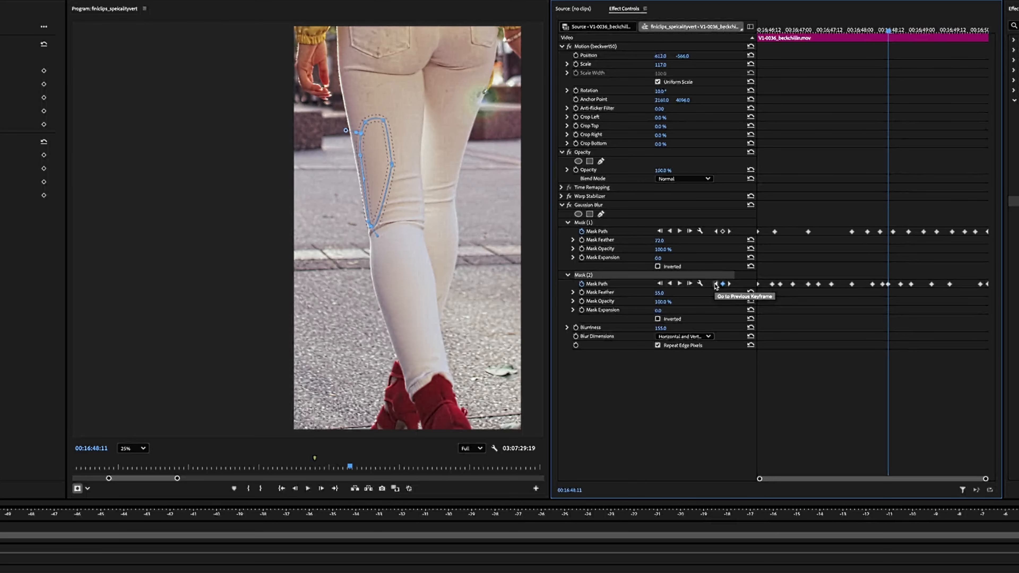
pyautogui.scroll(3, 395, 208)
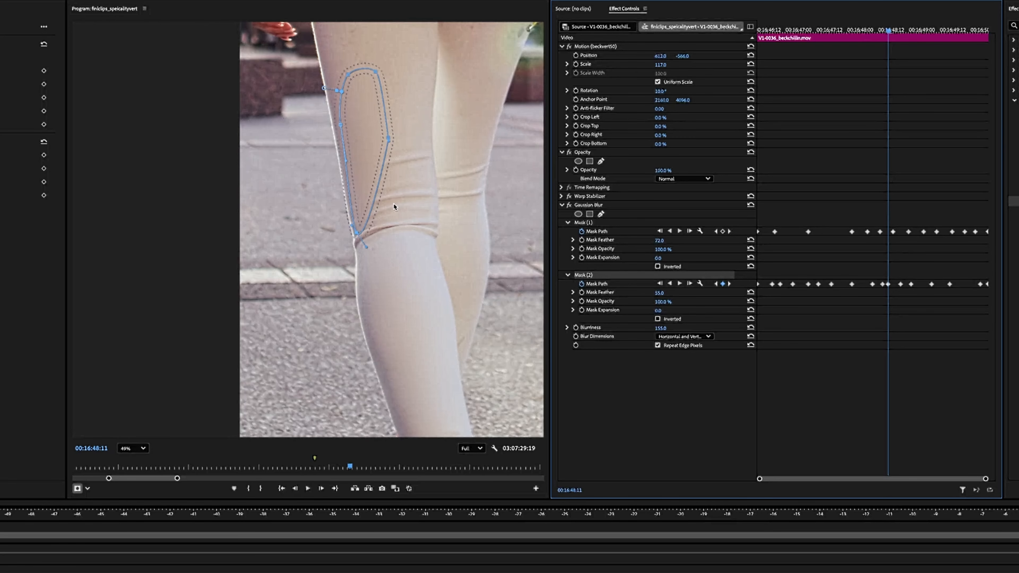
pyautogui.moveTo(345, 241); pyautogui.dragTo(336, 199)
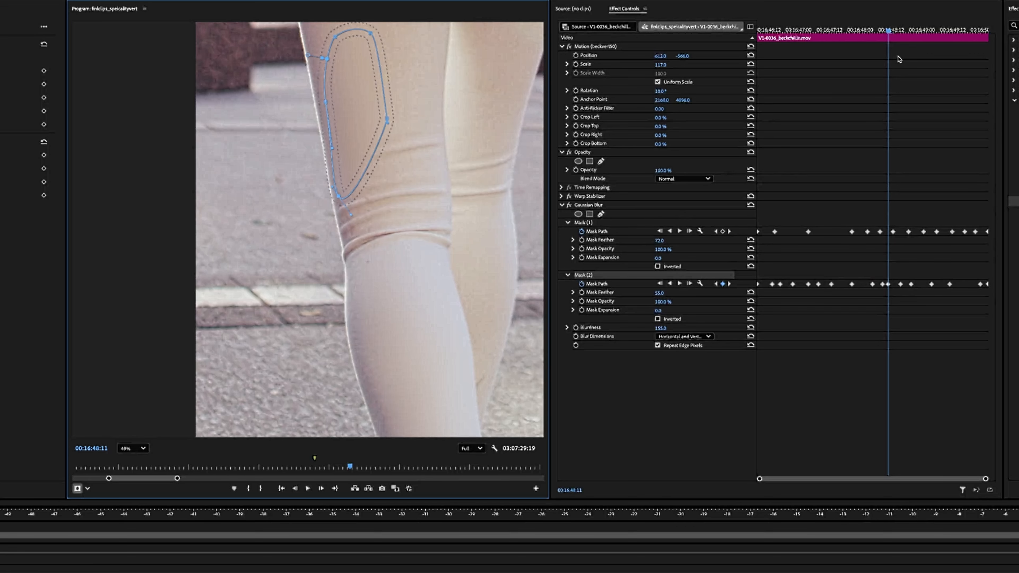
# Compare Mask (2)'s neighbouring keyframes, and at 00:16:48:09 nudge its lower tip slightly at the leg's left edge.
pyautogui.click(715, 284)
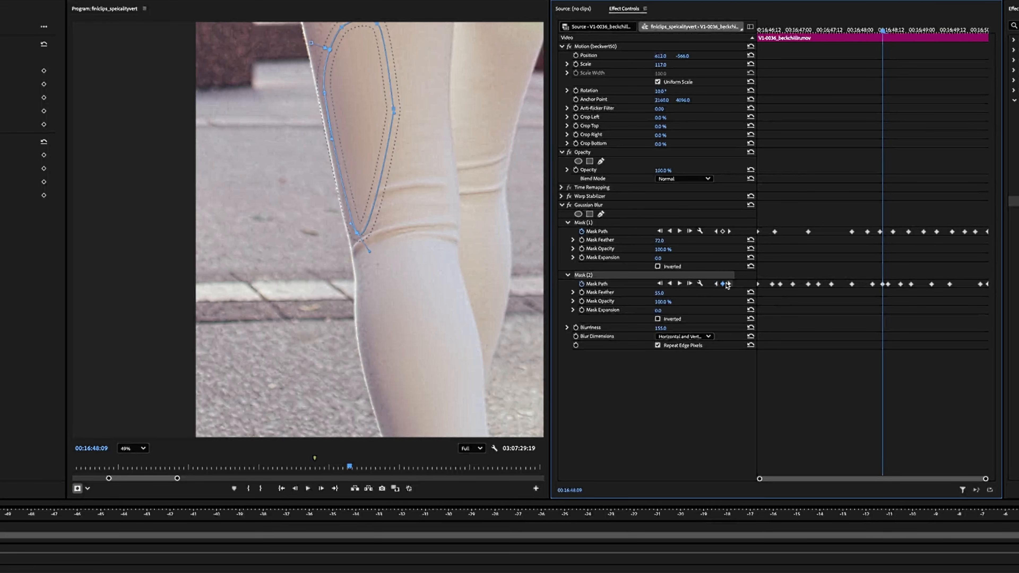
pyautogui.click(728, 284)
pyautogui.click(730, 284)
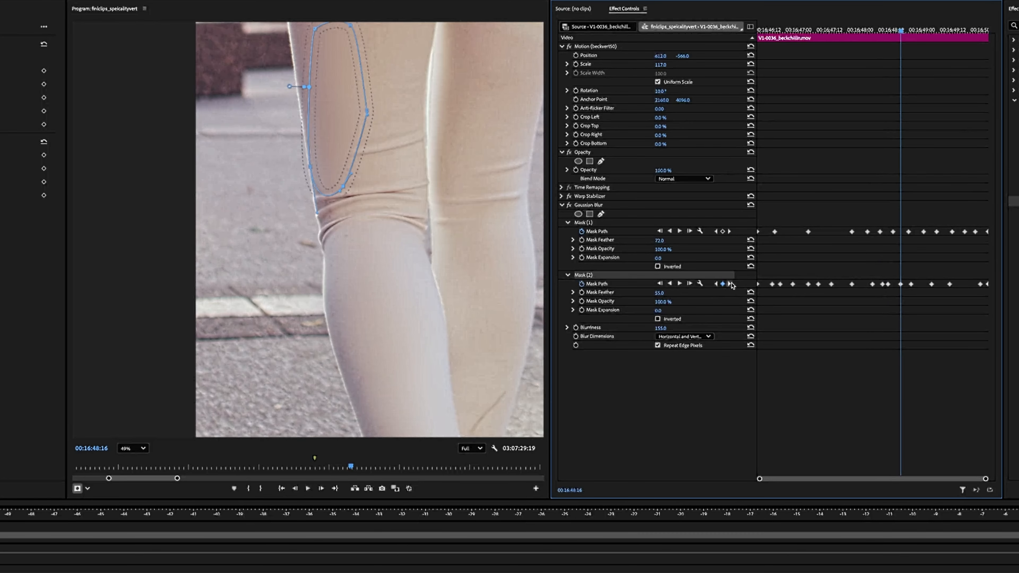
pyautogui.click(716, 284)
pyautogui.click(716, 284)
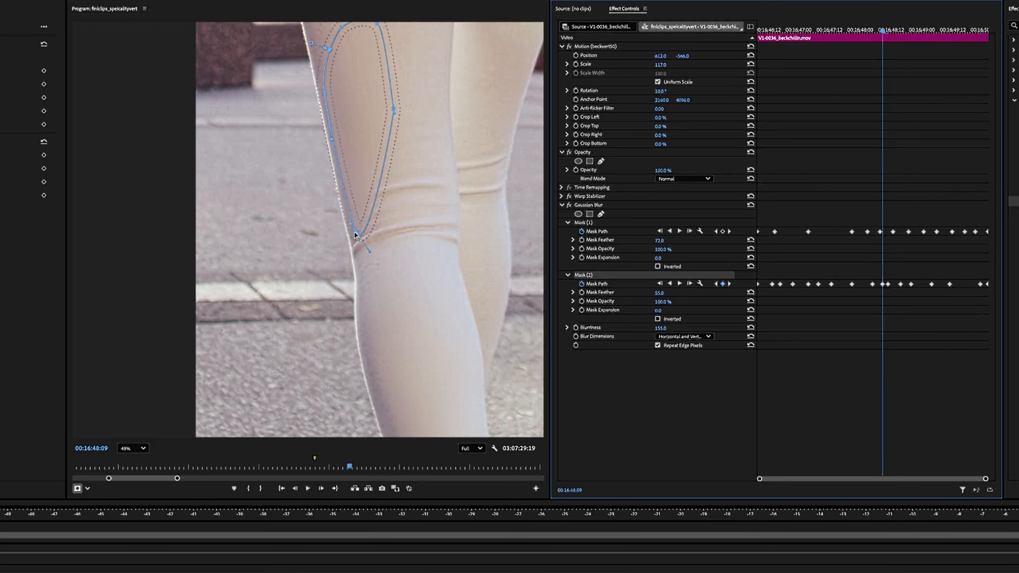
pyautogui.moveTo(356, 235)
pyautogui.mouseDown()
pyautogui.moveTo(355, 182)
pyautogui.moveTo(356, 239)
pyautogui.mouseUp()
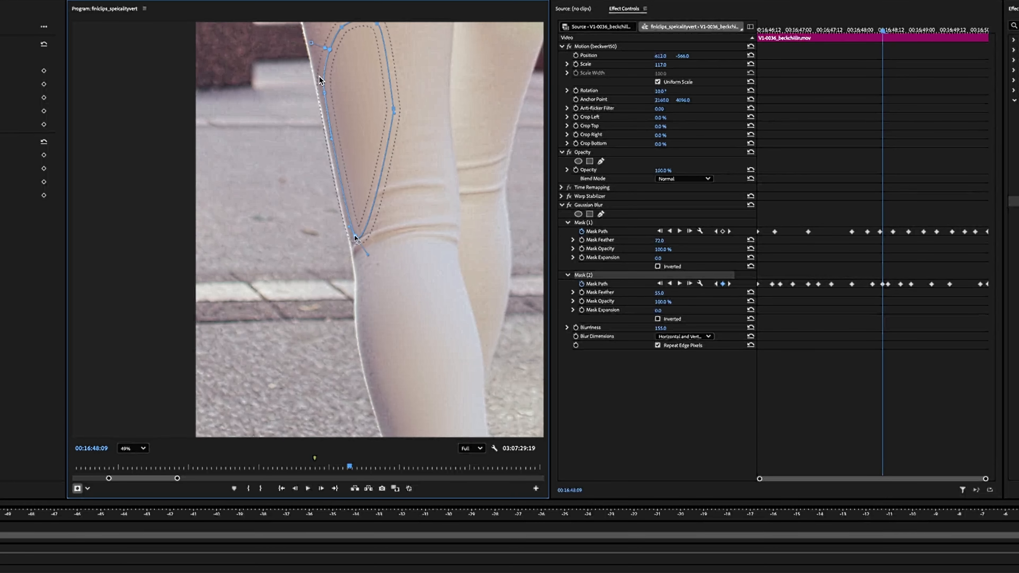
pyautogui.moveTo(357, 239); pyautogui.dragTo(354, 232)
# Try removing Mask (2)'s 00:16:48:11 keyframe and play the leg's movement from 00:16:48:09 to 00:16:49:00.
pyautogui.click(714, 284)
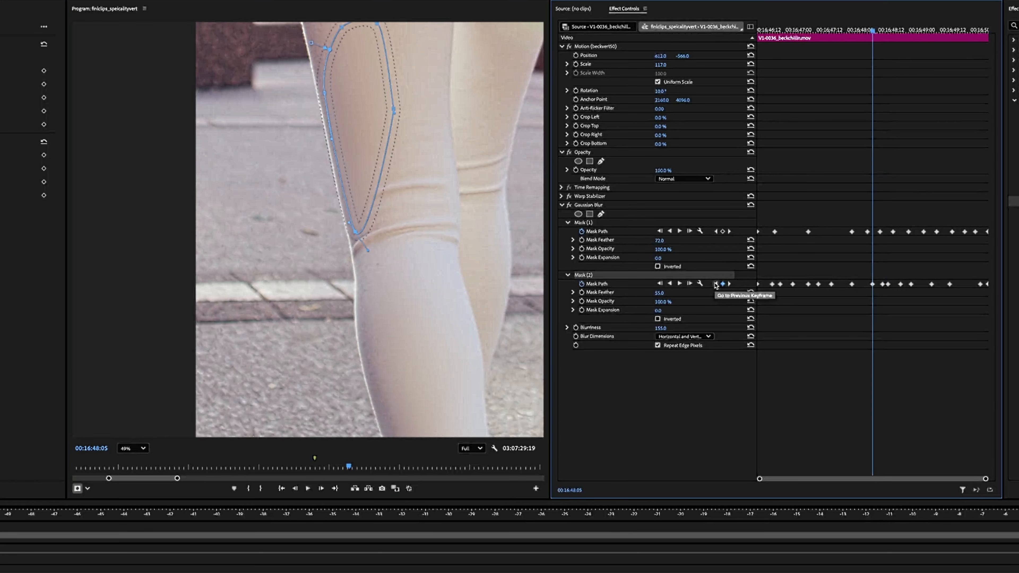
pyautogui.click(729, 284)
pyautogui.click(729, 284)
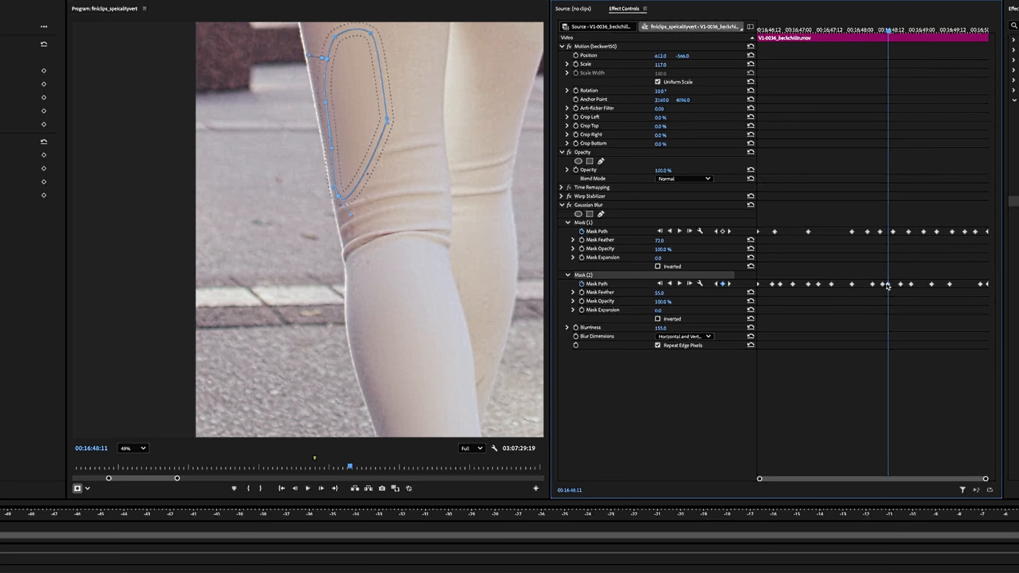
pyautogui.press('Delete')
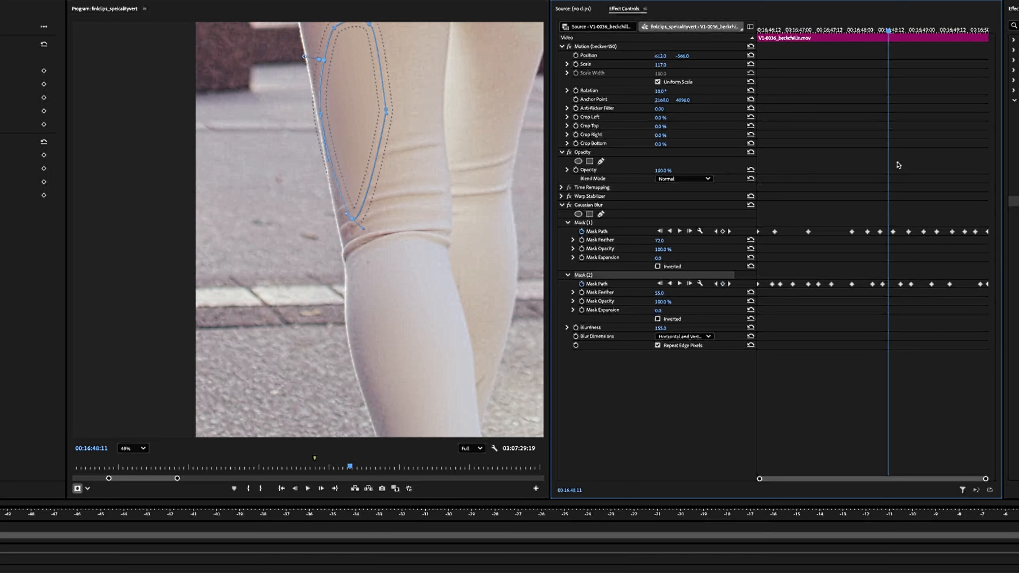
pyautogui.click(884, 31)
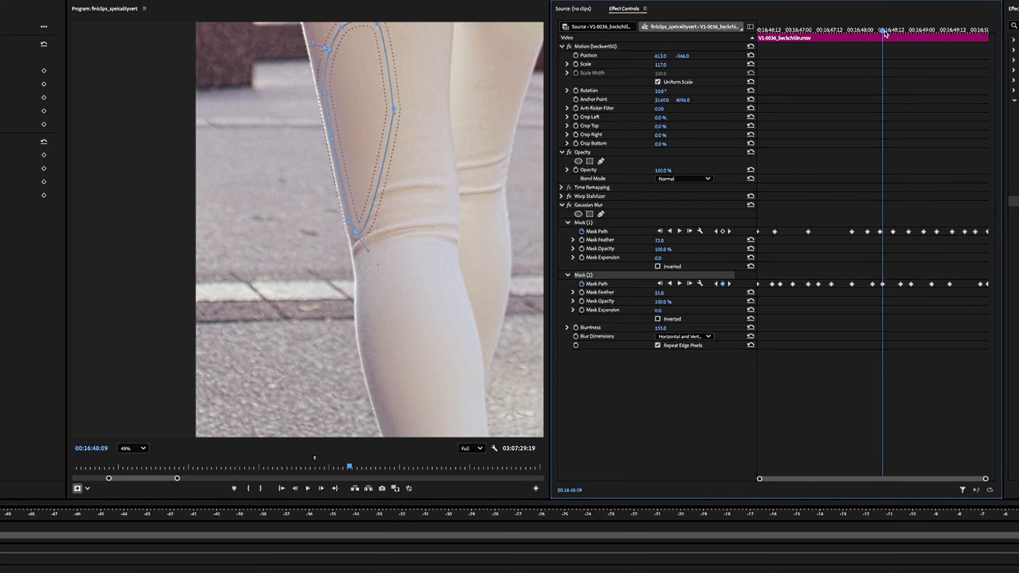
pyautogui.press('space')
pyautogui.press('space')
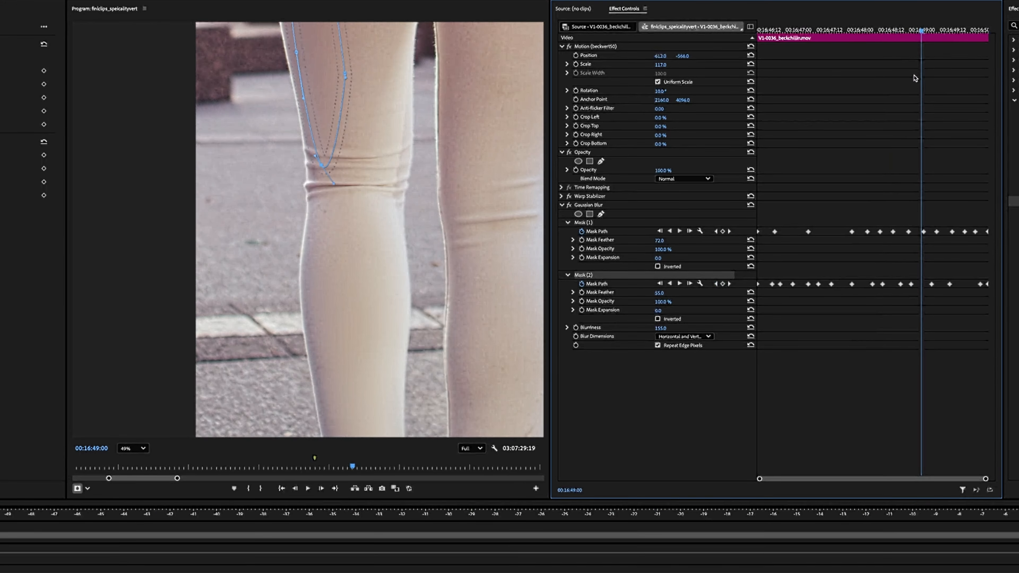
# Replay the stretch from about 00:16:48:08 with the 00:16:48:11 keyframe in place and check the mask's fit around 00:16:48:18.
pyautogui.moveTo(894, 31); pyautogui.dragTo(880, 31)
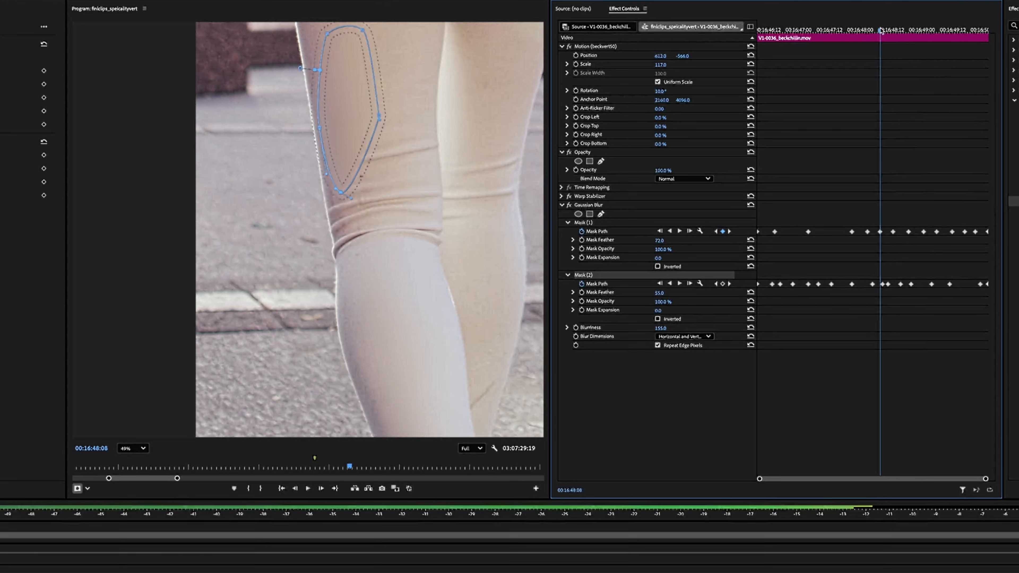
pyautogui.press('space')
pyautogui.press('space')
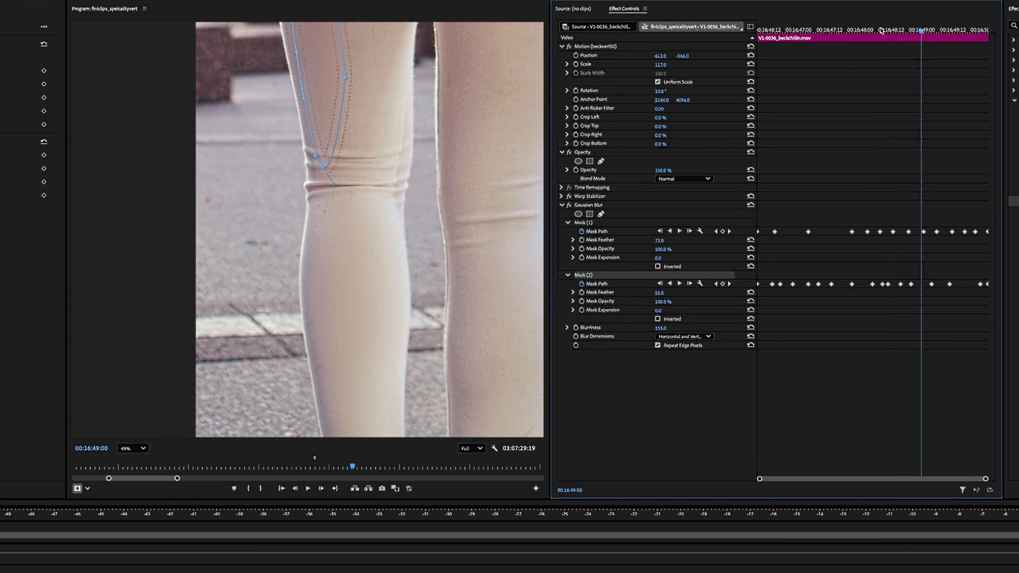
pyautogui.click(887, 29)
pyautogui.press('space')
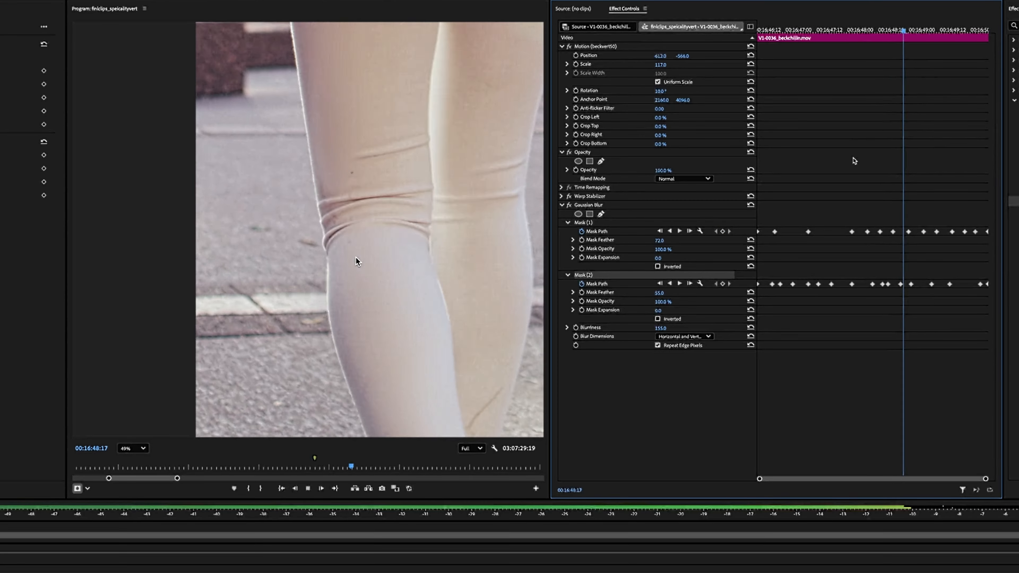
pyautogui.press('space')
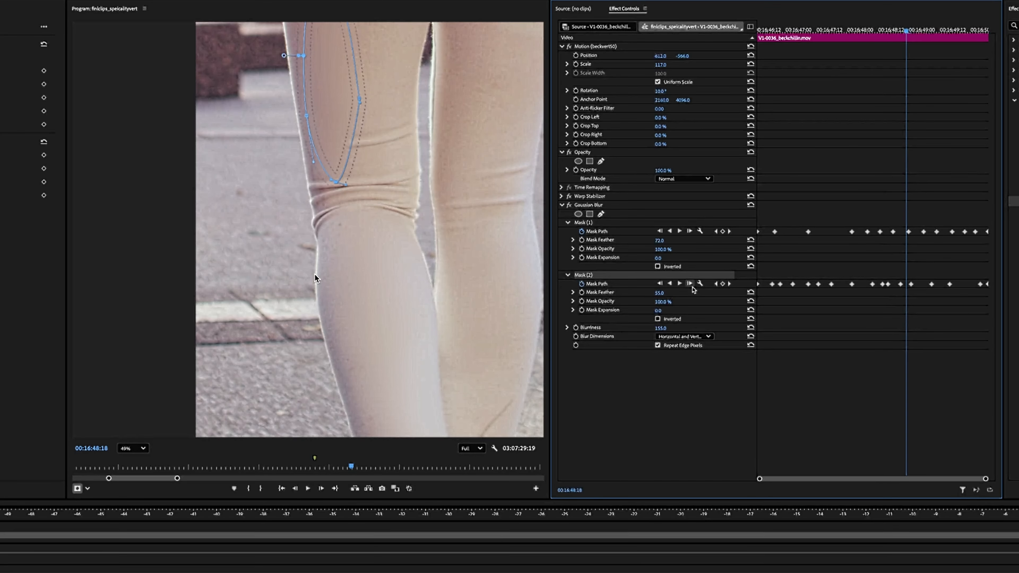
# At the 00:16:48:11 keyframe, smooth Mask (2)'s right side, lower its tip to the knee crease, and check the motion through 00:16:48:20.
pyautogui.click(716, 284)
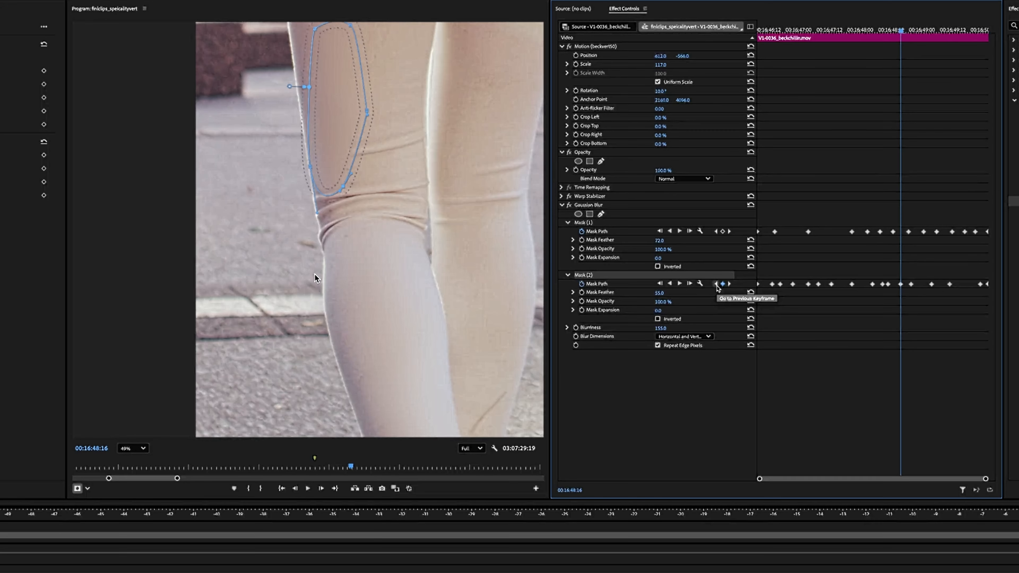
pyautogui.click(897, 31)
pyautogui.moveTo(897, 32); pyautogui.dragTo(890, 36)
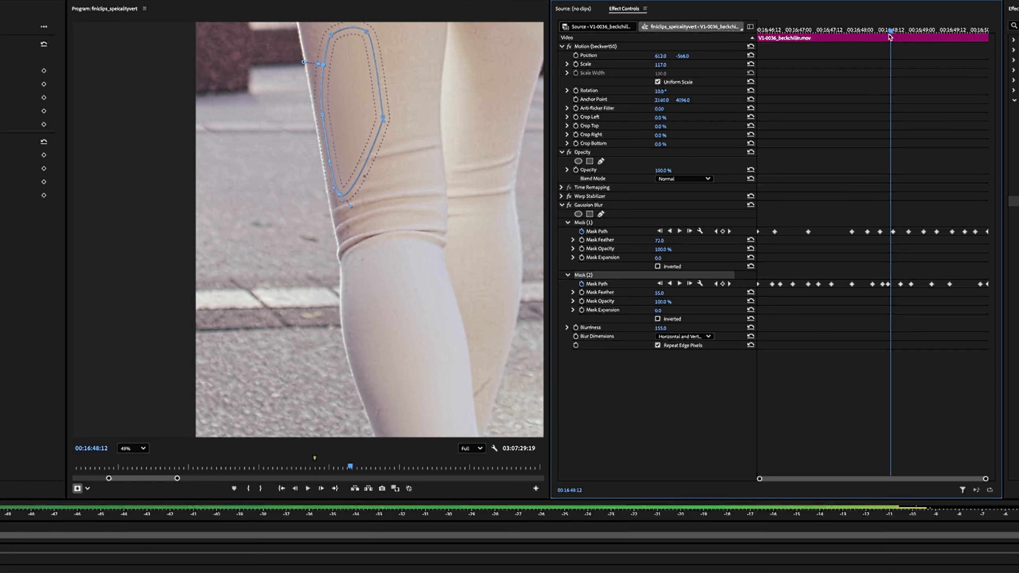
pyautogui.click(714, 284)
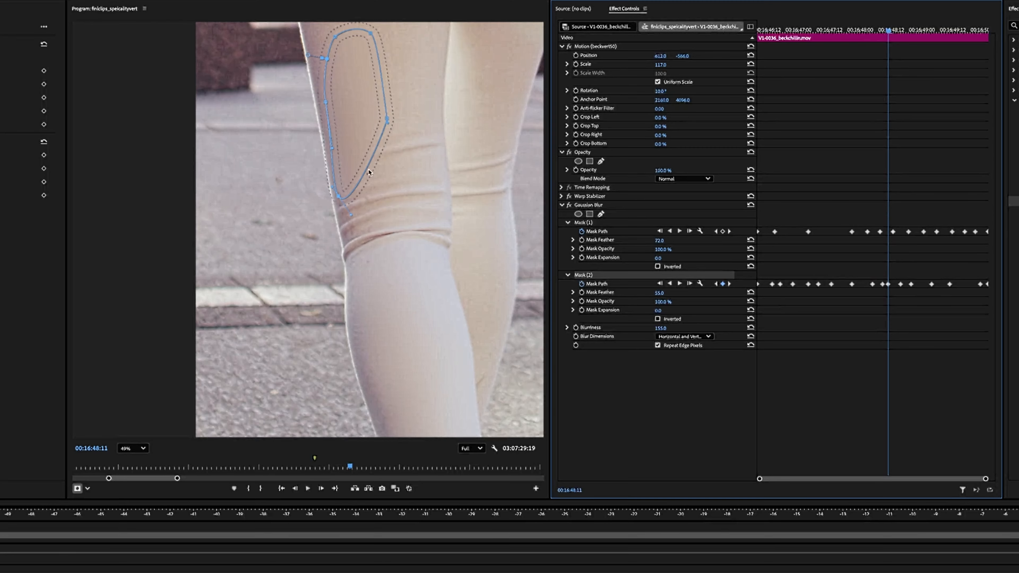
pyautogui.click(388, 125)
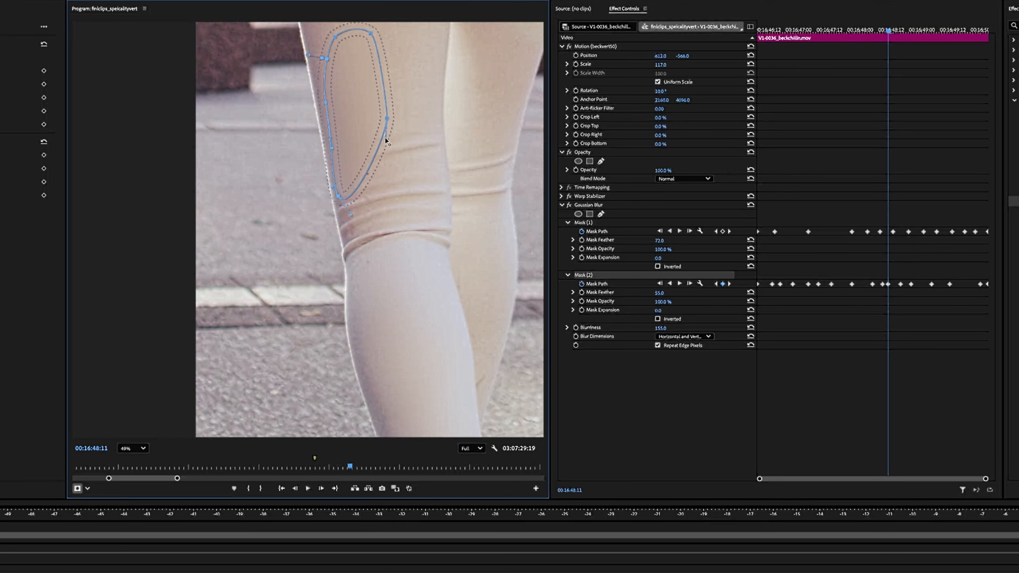
pyautogui.moveTo(339, 197); pyautogui.dragTo(347, 246)
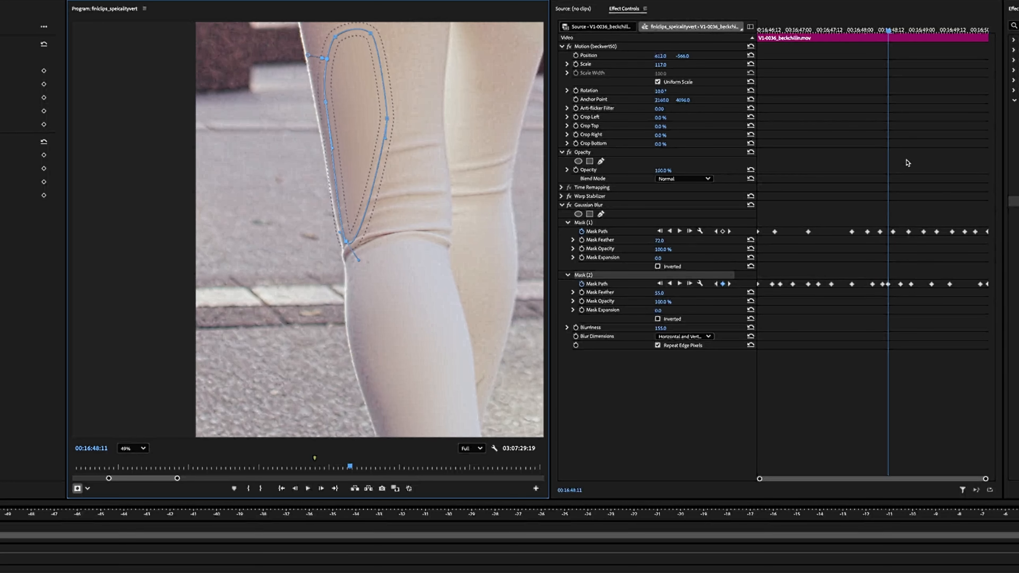
pyautogui.click(887, 29)
pyautogui.moveTo(888, 30); pyautogui.dragTo(912, 42)
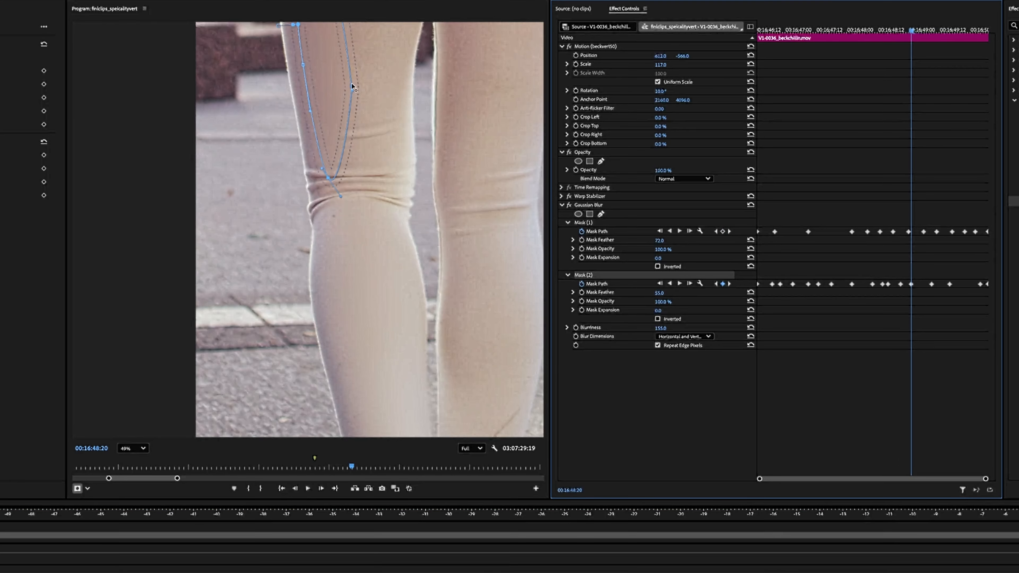
# Set the Gaussian Blur's Blurriness to 140 and raise Mask (2)'s feather to 94.
pyautogui.moveTo(910, 34); pyautogui.dragTo(895, 33)
pyautogui.scroll(-3, 357, 201)
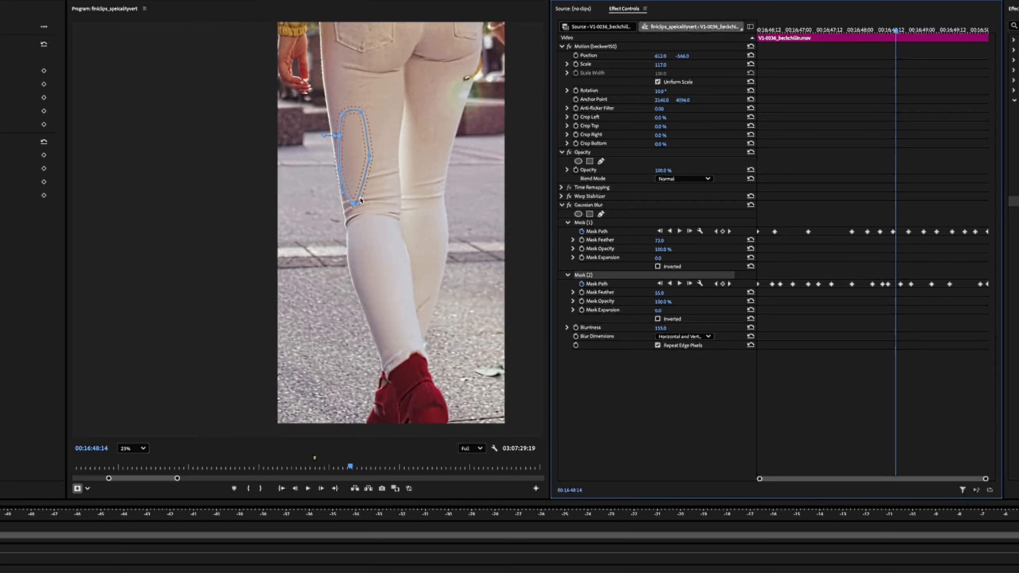
pyautogui.scroll(-2, 360, 200)
pyautogui.scroll(2, 360, 200)
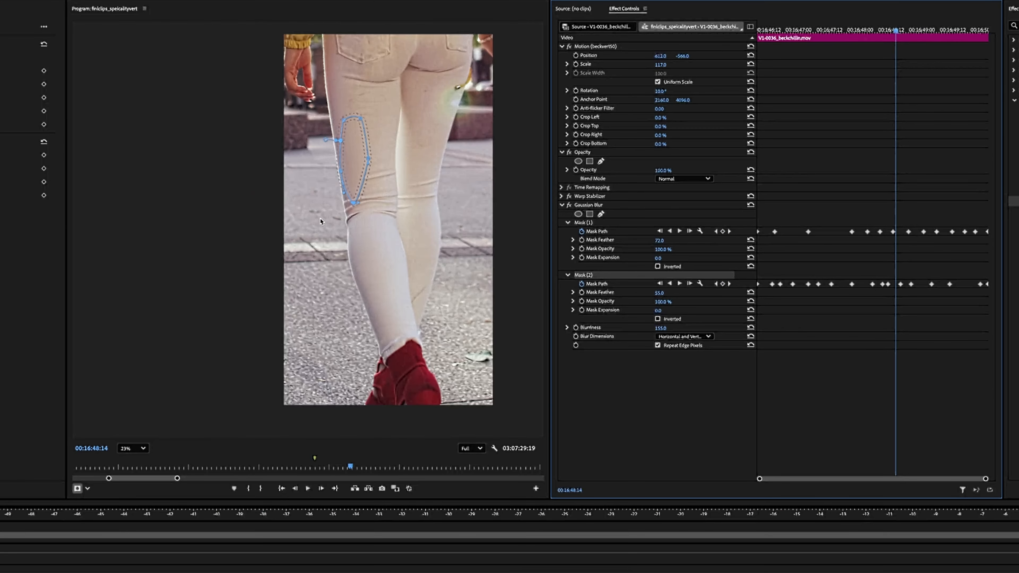
pyautogui.moveTo(356, 217); pyautogui.dragTo(326, 219)
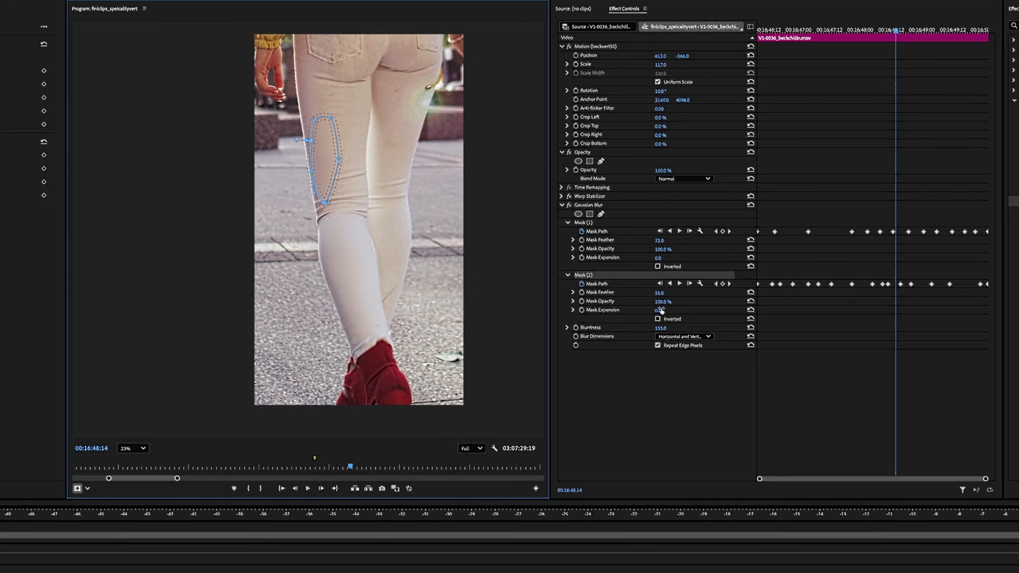
pyautogui.moveTo(658, 328); pyautogui.dragTo(660, 328)
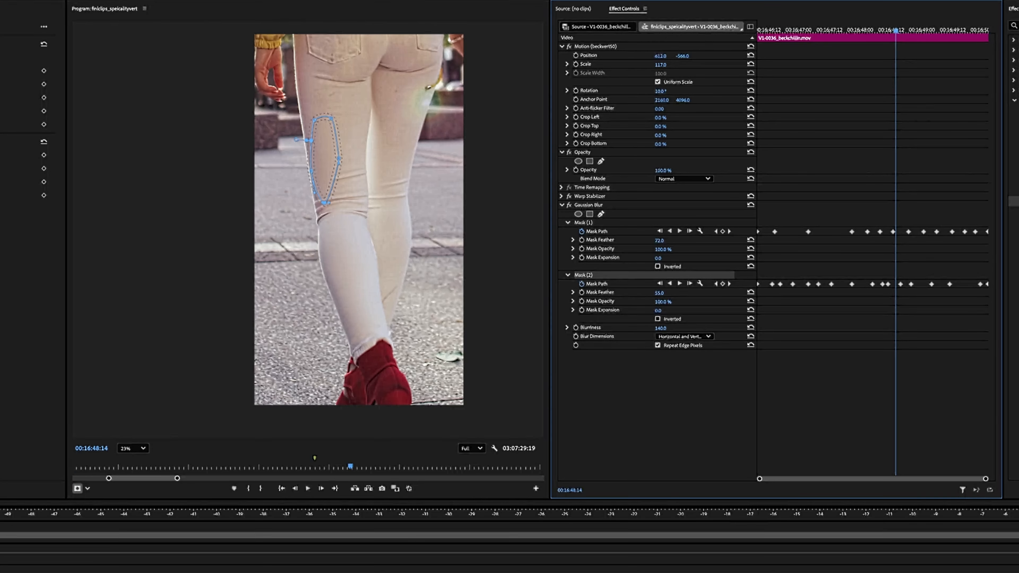
pyautogui.moveTo(660, 292); pyautogui.dragTo(668, 292)
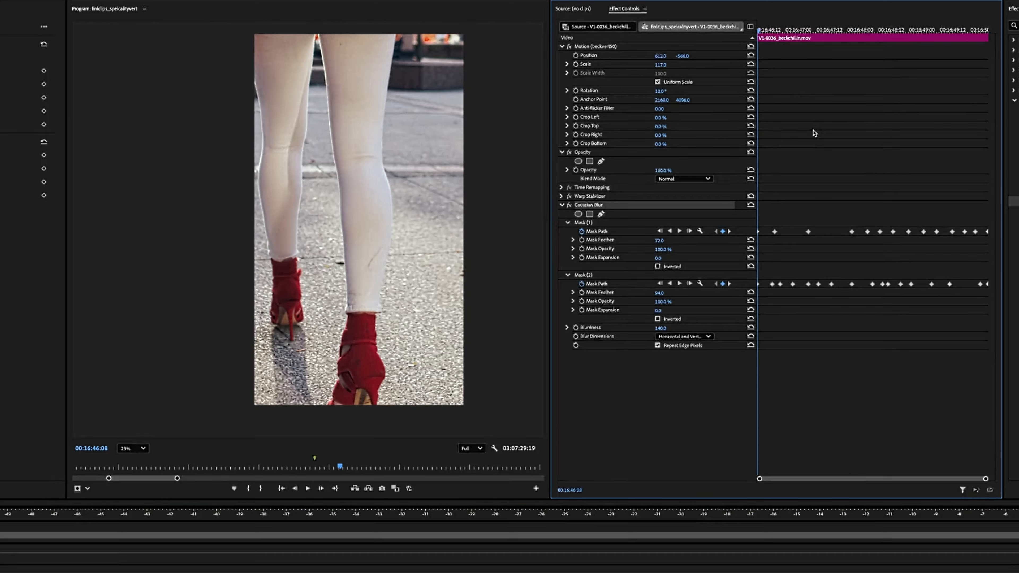
# Play the clip from its start and check Mask (2)'s fit frame by frame from 00:16:48:03 to 00:16:48:09.
pyautogui.press('space')
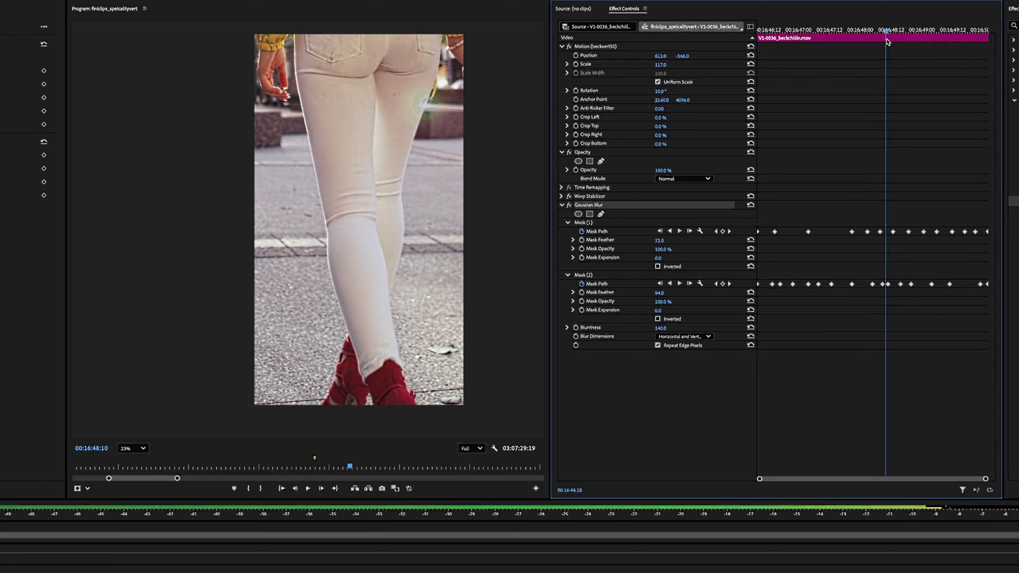
pyautogui.moveTo(888, 36); pyautogui.dragTo(867, 37)
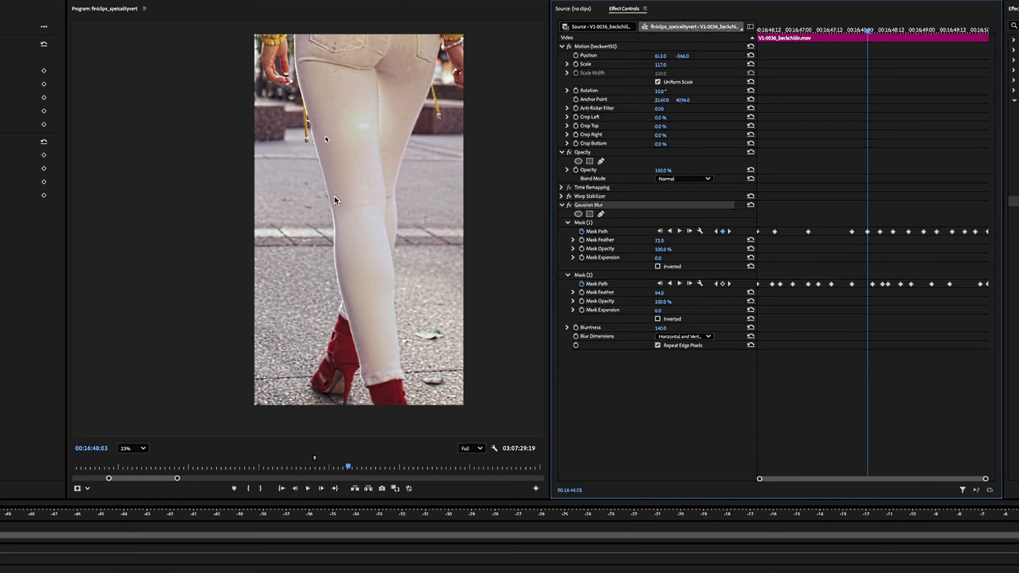
pyautogui.scroll(5, 334, 199)
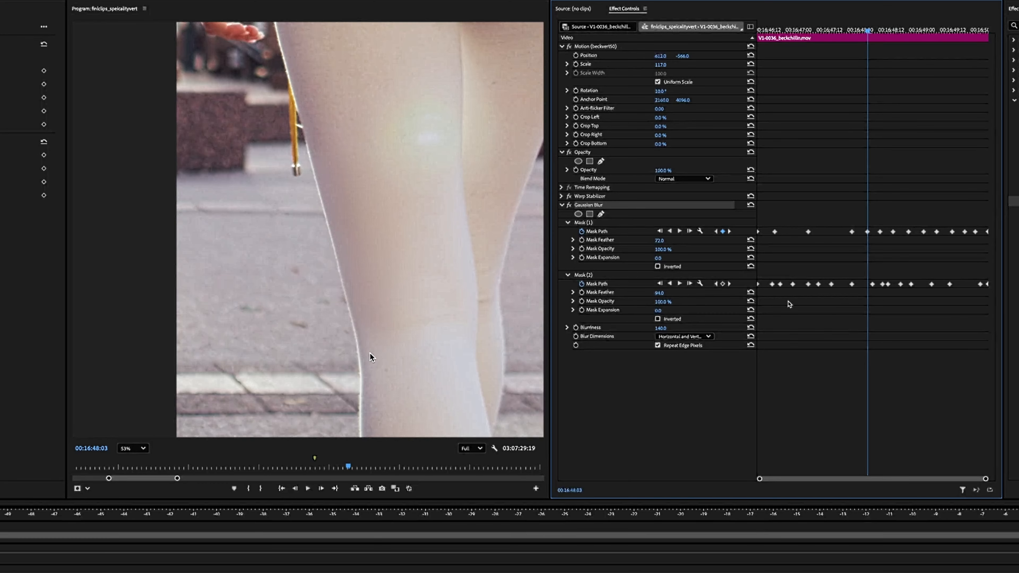
pyautogui.click(582, 277)
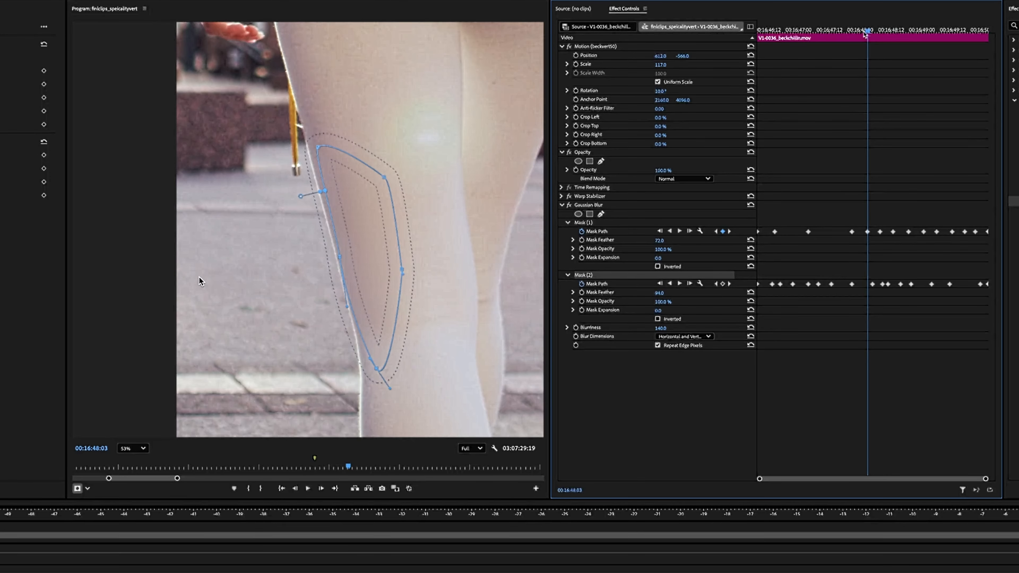
pyautogui.press('Right')
pyautogui.press('Right')
pyautogui.press('Right')
pyautogui.press('Right')
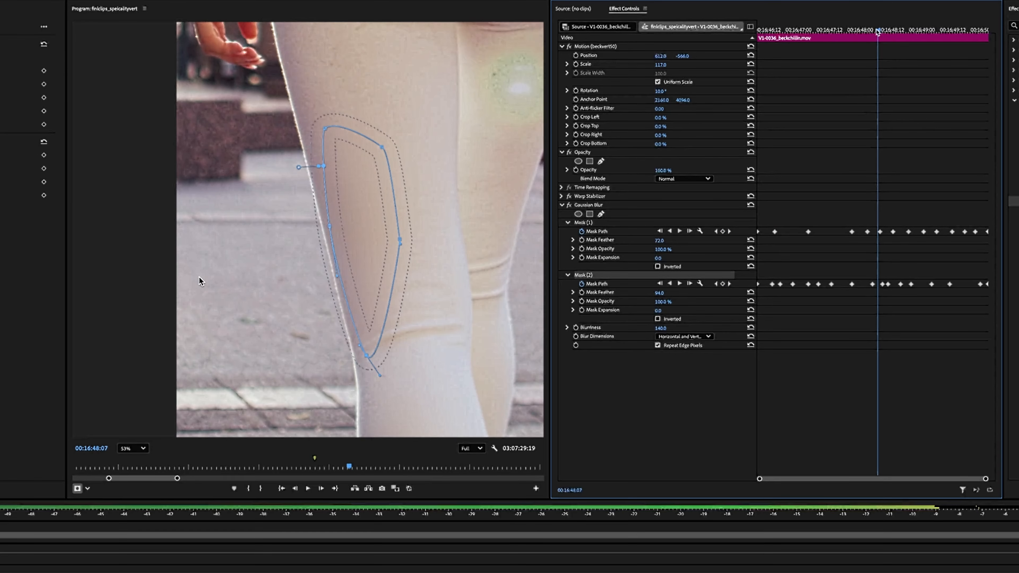
pyautogui.press('Right')
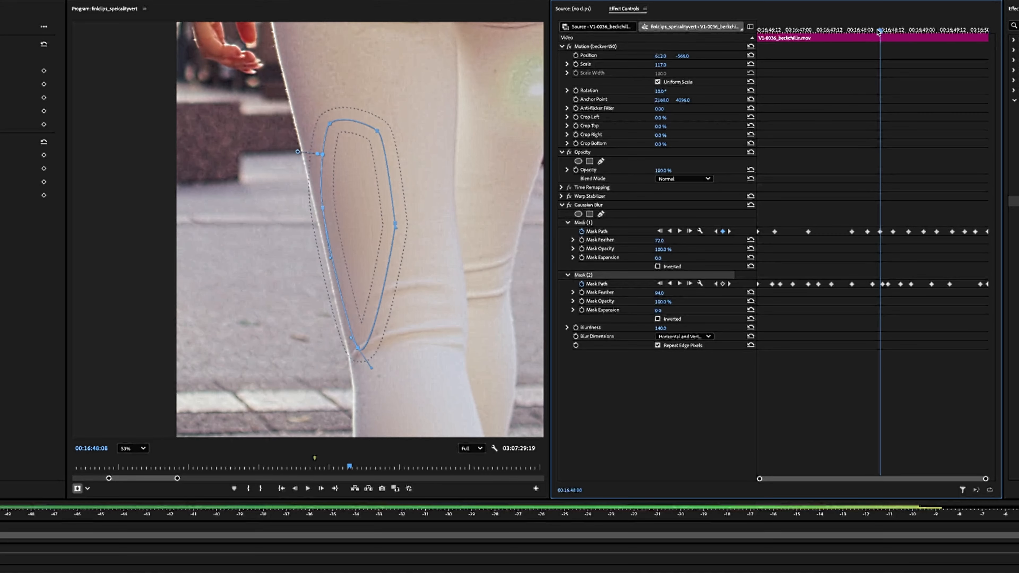
pyautogui.moveTo(878, 33); pyautogui.dragTo(881, 32)
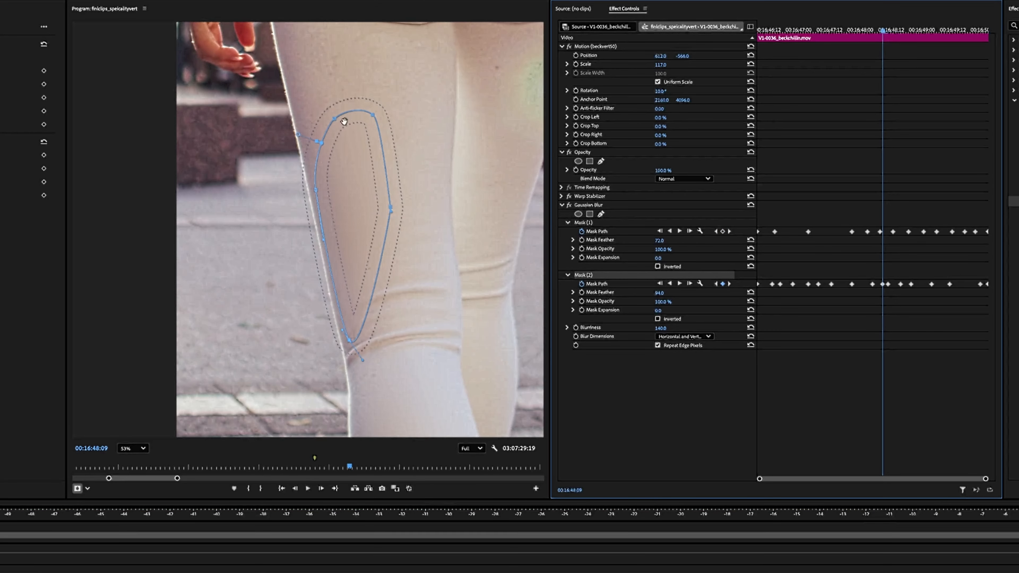
# At the 00:16:48:09 keyframe, reshape Mask (2)'s upper edge by moving its upper-left point out to the leg's left edge.
pyautogui.click(275, 219)
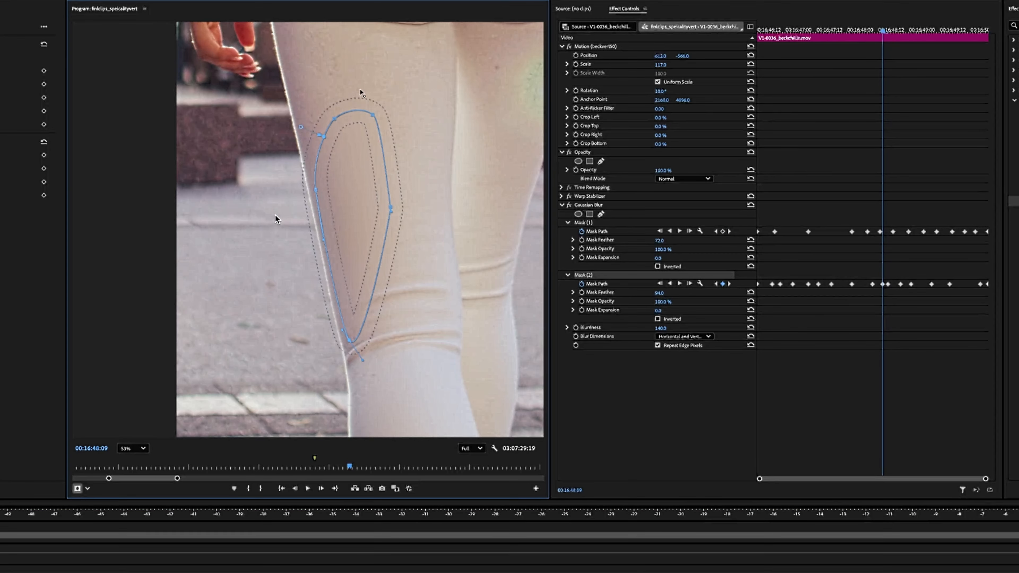
pyautogui.click(372, 115)
pyautogui.moveTo(336, 119); pyautogui.dragTo(306, 112)
# Check frame by frame how Mask (2) follows the leg through 00:16:48:13.
pyautogui.moveTo(882, 28); pyautogui.dragTo(874, 28)
pyautogui.press('Left')
pyautogui.press('Right')
pyautogui.press('Right')
pyautogui.press('Right')
pyautogui.press('Right')
pyautogui.press('Right')
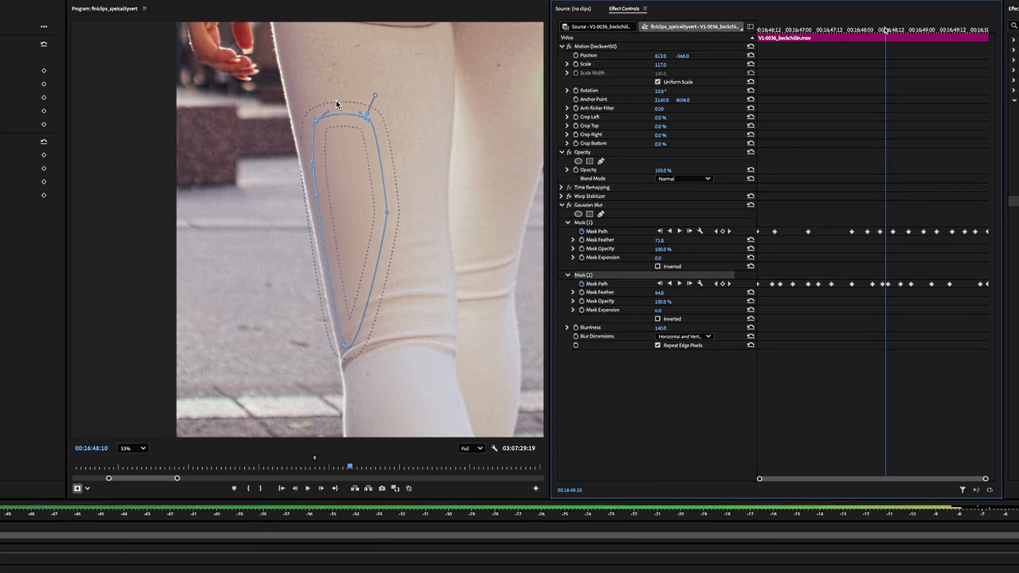
pyautogui.press('Right')
pyautogui.press('Right')
pyautogui.press('Right')
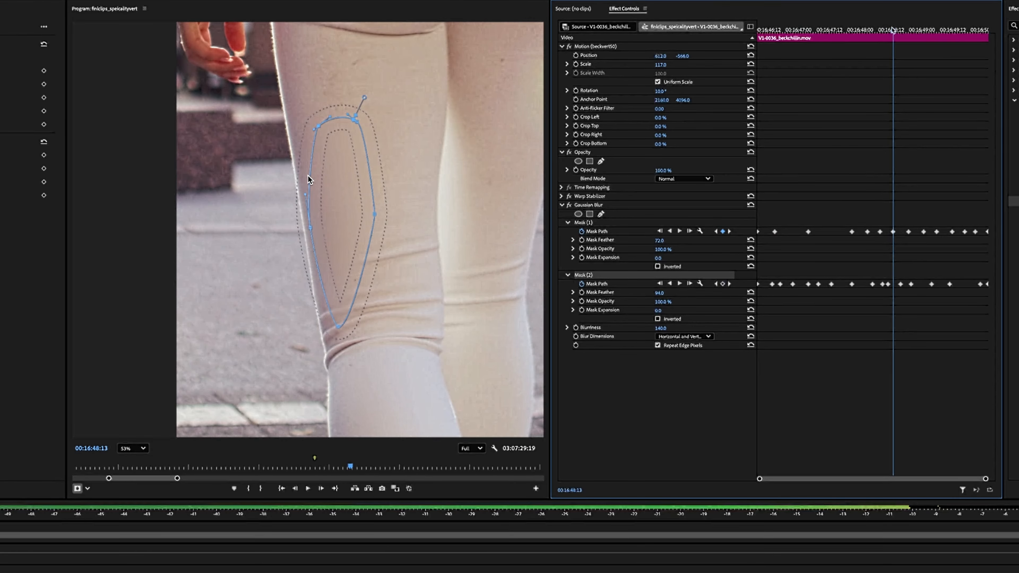
# At the 00:16:48:11 keyframe, move Mask (2)'s upper-left point up and out to the leg's left edge.
pyautogui.press('Left')
pyautogui.press('Left')
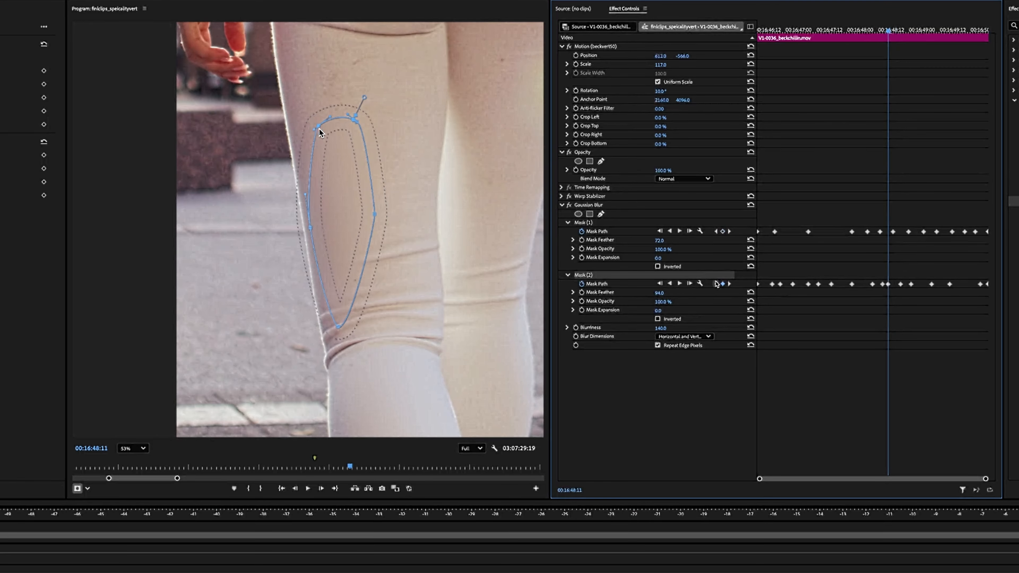
pyautogui.moveTo(324, 132); pyautogui.dragTo(300, 103)
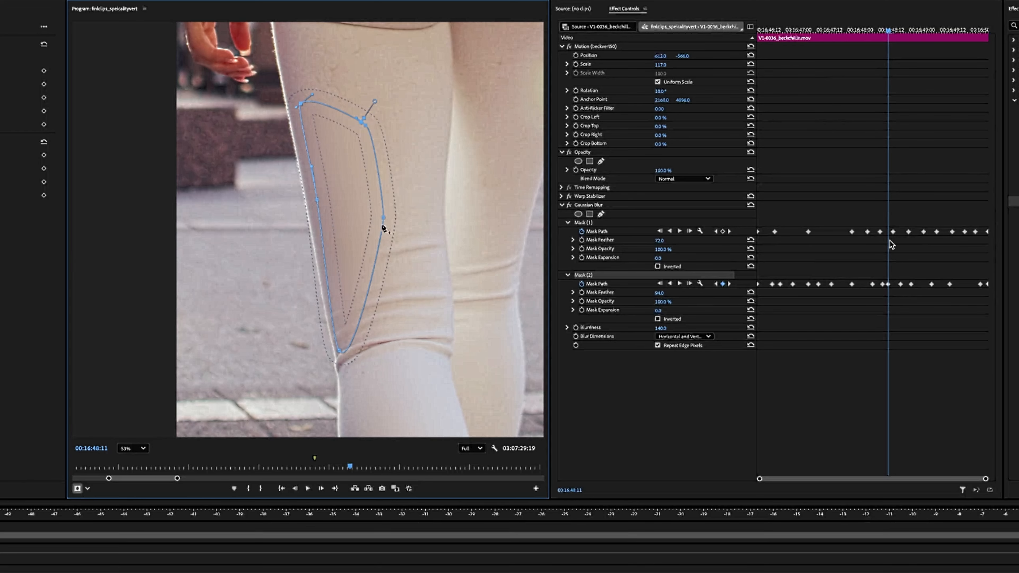
# Hide the mask outlines and play the clip repeatedly from its start to review the blur on the whole leg.
pyautogui.scroll(-6, 383, 228)
pyautogui.moveTo(380, 231); pyautogui.dragTo(343, 217)
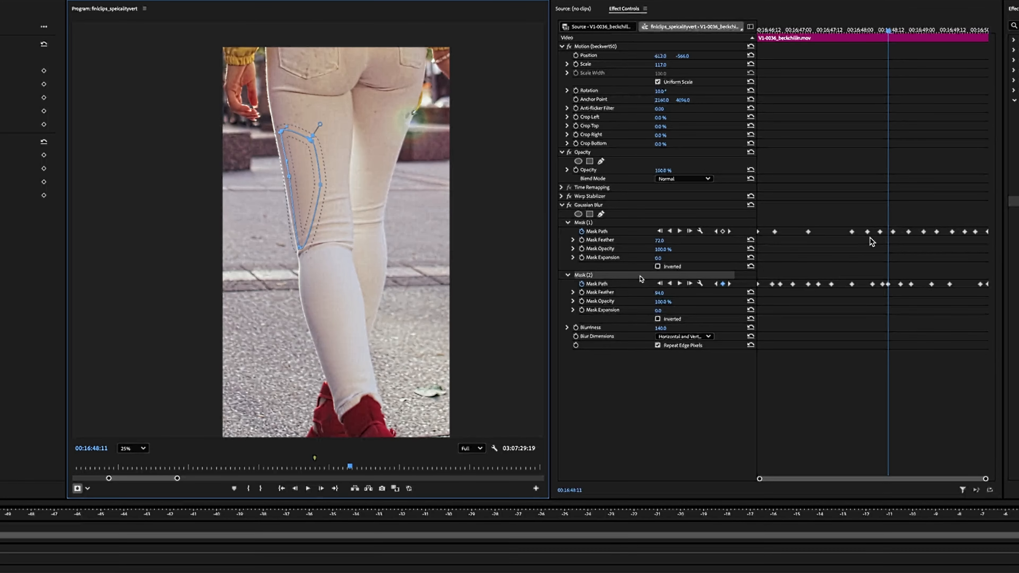
pyautogui.click(581, 223)
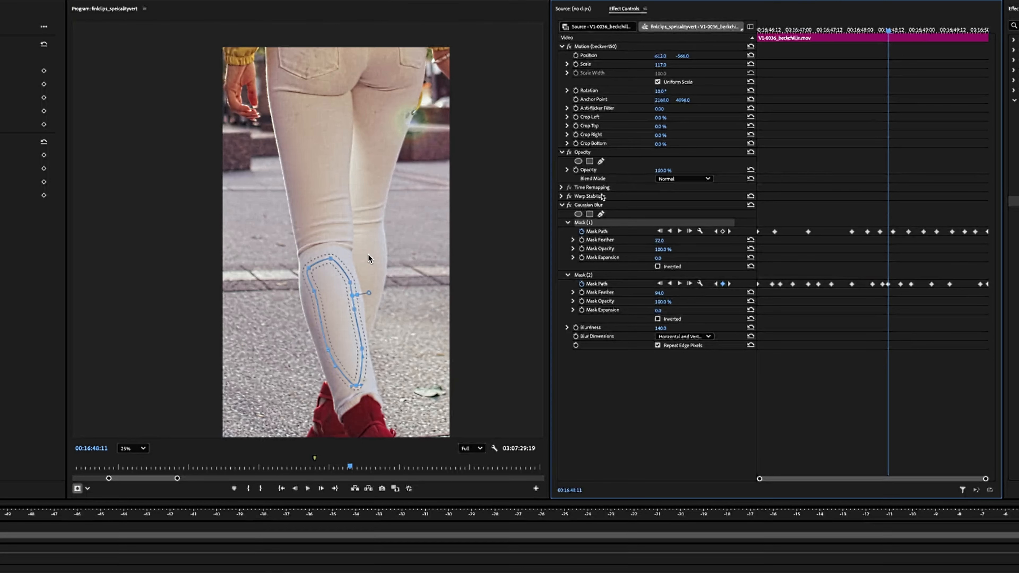
pyautogui.click(596, 205)
pyautogui.click(767, 30)
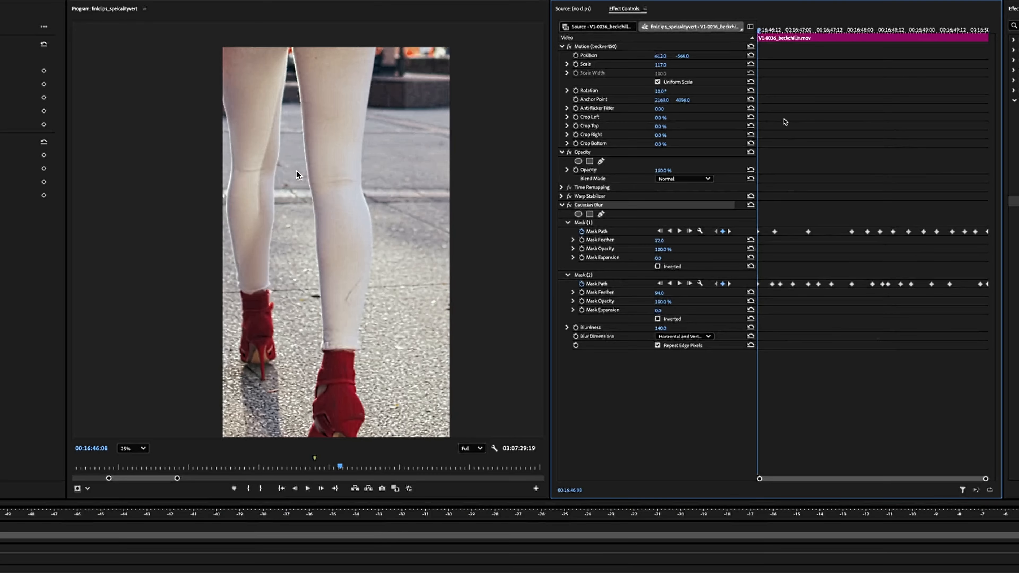
pyautogui.press('space')
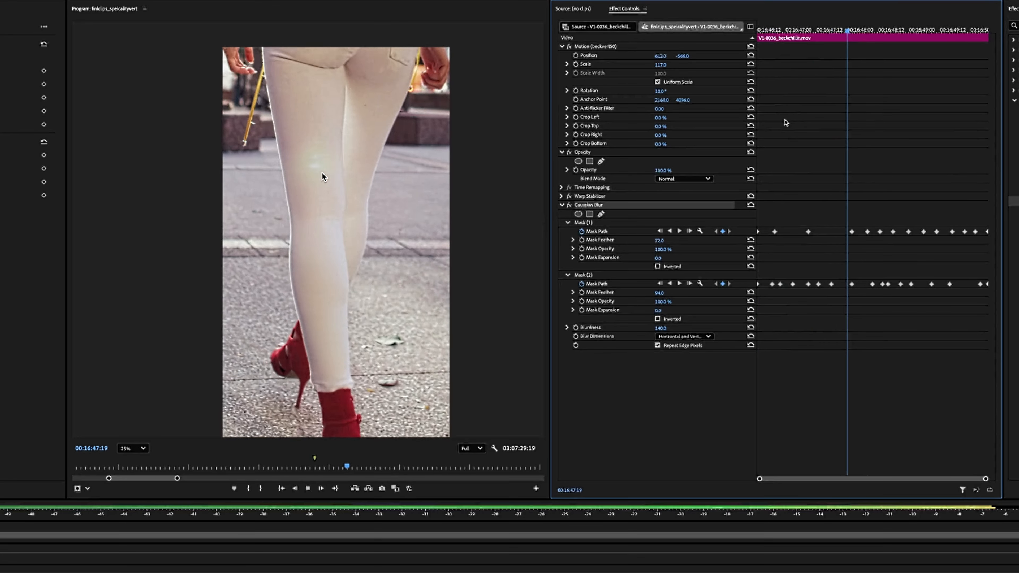
pyautogui.press('space')
pyautogui.moveTo(907, 35); pyautogui.dragTo(777, 53)
pyautogui.press('space')
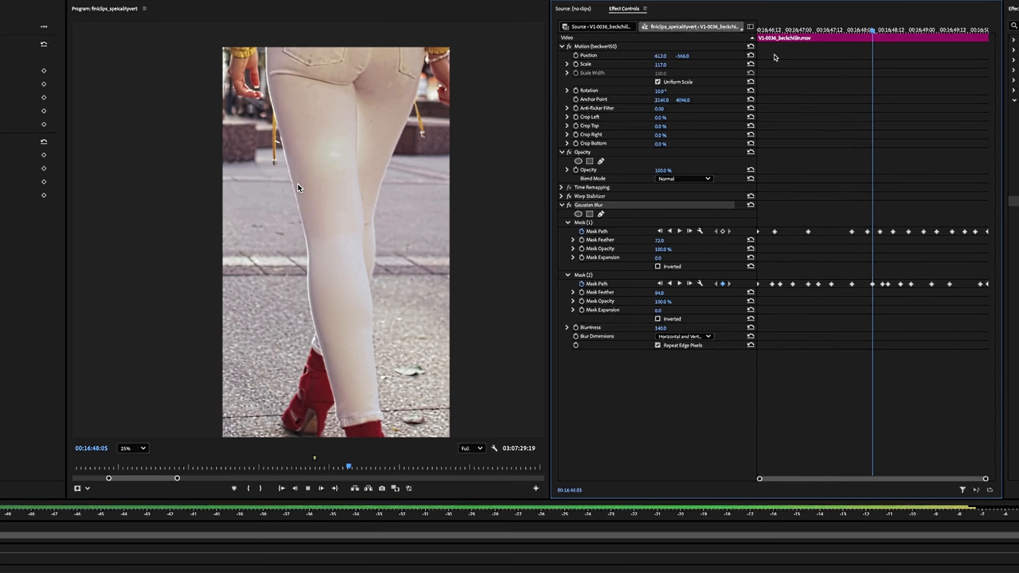
pyautogui.press('space')
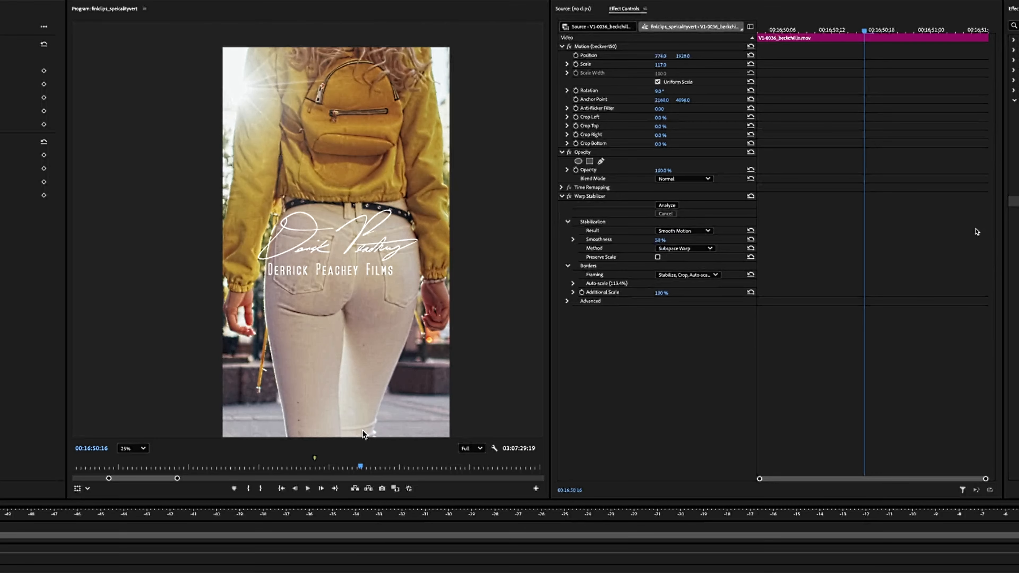
# Add Gaussian Blur to the next clip at 00:16:50:16 and draw a freeform mask around the marks on the lower left leg.
pyautogui.hotkey('shift', '7')
pyautogui.press('Return')
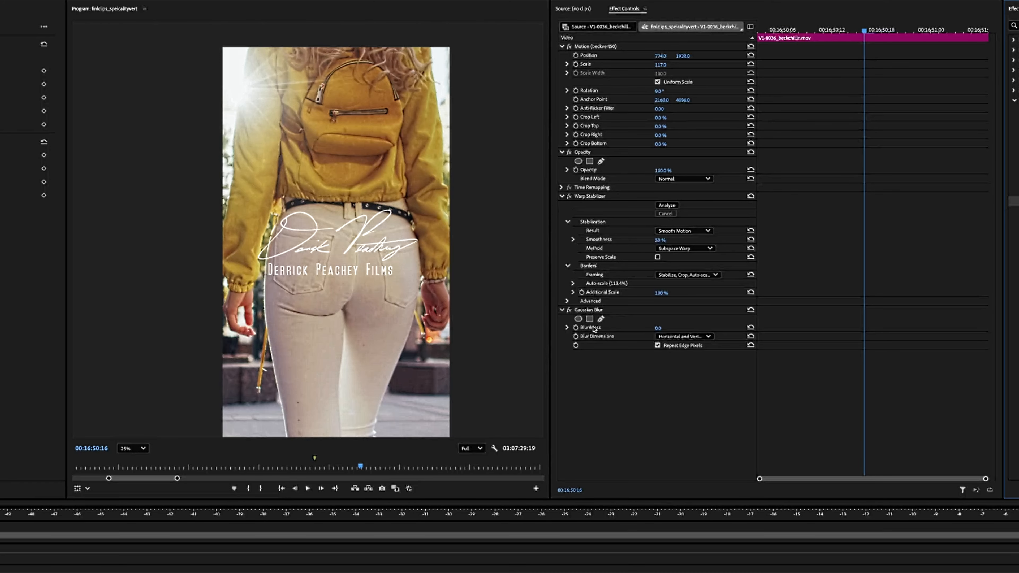
pyautogui.click(601, 320)
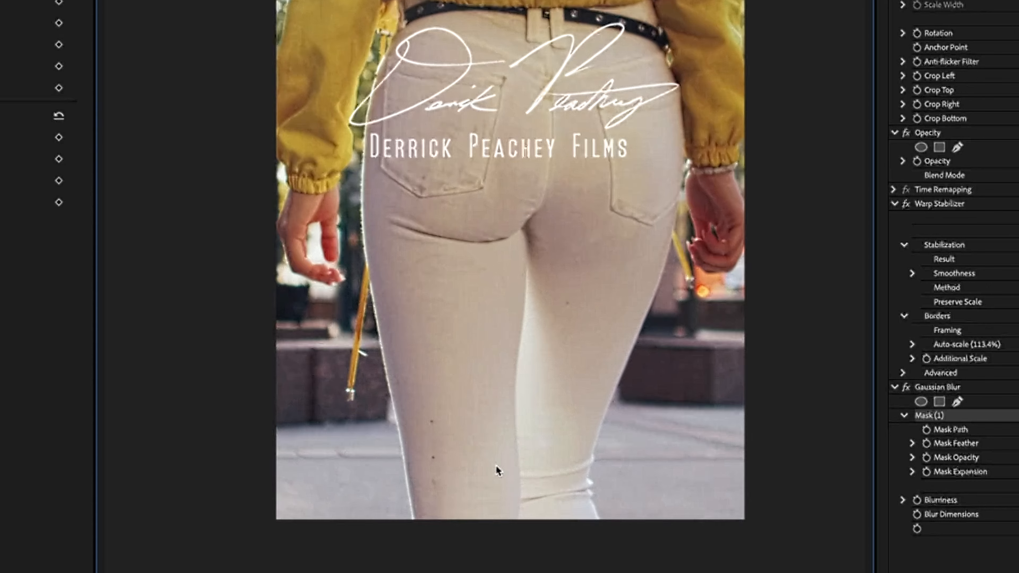
pyautogui.moveTo(443, 411); pyautogui.dragTo(441, 440)
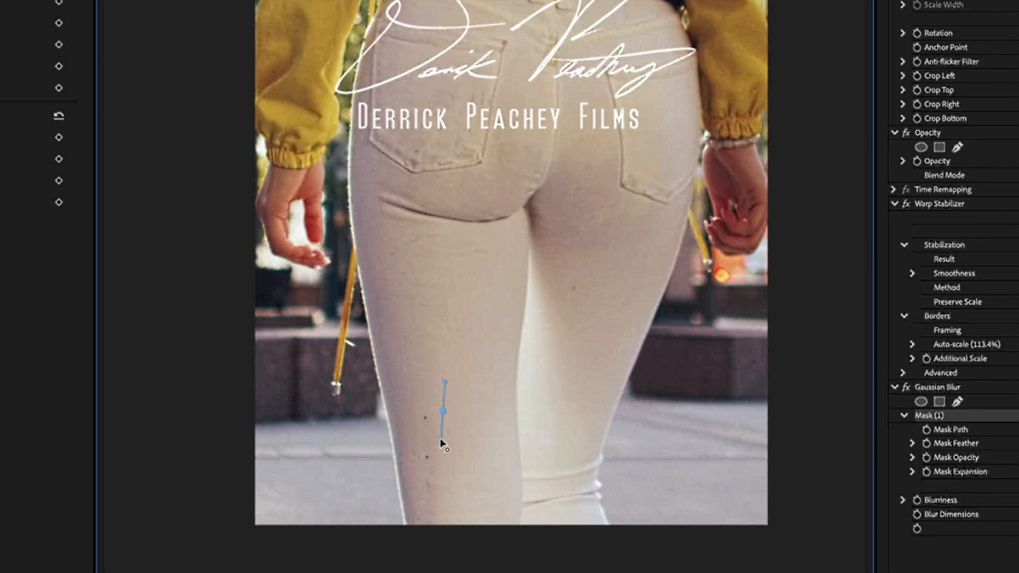
pyautogui.moveTo(437, 526); pyautogui.dragTo(415, 528)
pyautogui.moveTo(405, 479); pyautogui.dragTo(400, 454)
pyautogui.moveTo(405, 383); pyautogui.dragTo(420, 389)
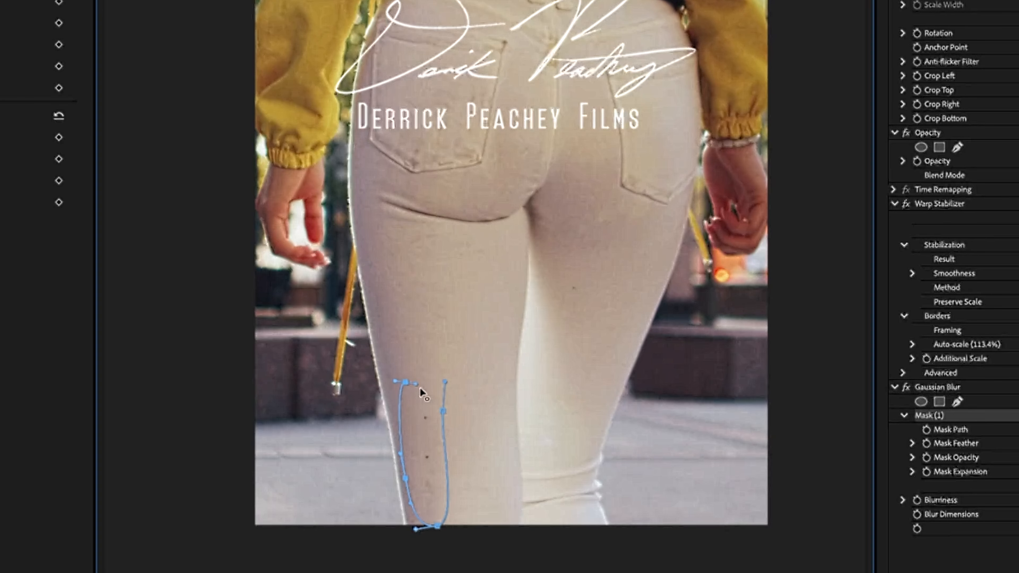
pyautogui.click(443, 410)
pyautogui.moveTo(443, 409); pyautogui.dragTo(441, 417)
pyautogui.moveTo(437, 526); pyautogui.dragTo(407, 459)
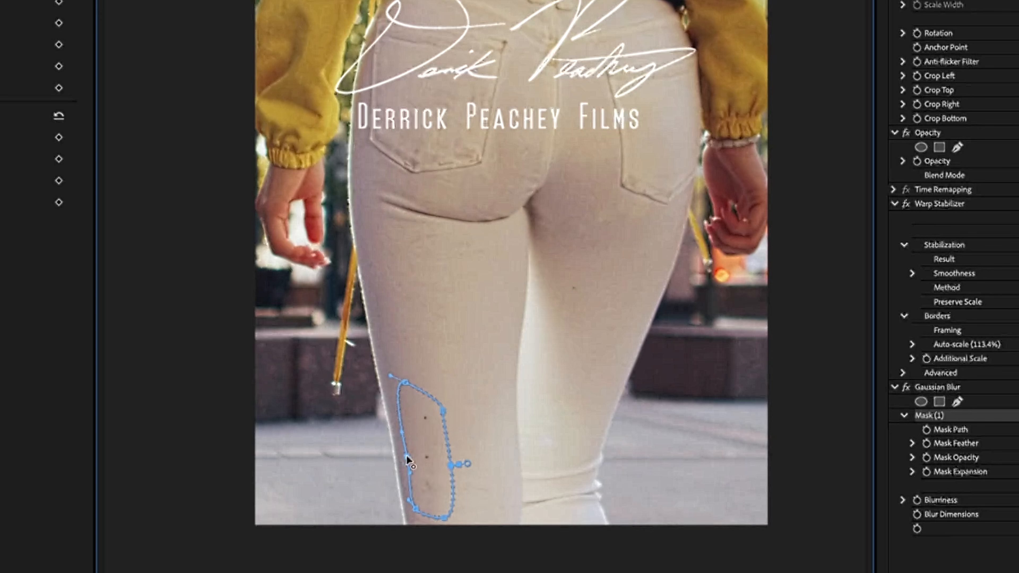
# Enable Mask Path keyframing for the new Mask (1) at 00:16:50:16 and set its feather to 45.
pyautogui.click(925, 430)
pyautogui.click(925, 430)
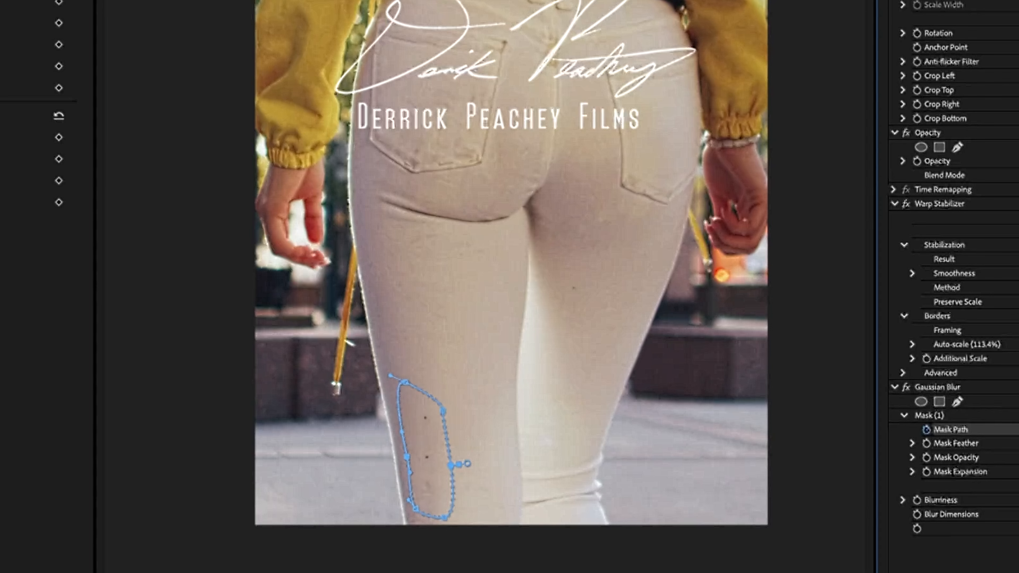
pyautogui.moveTo(467, 464); pyautogui.dragTo(476, 462)
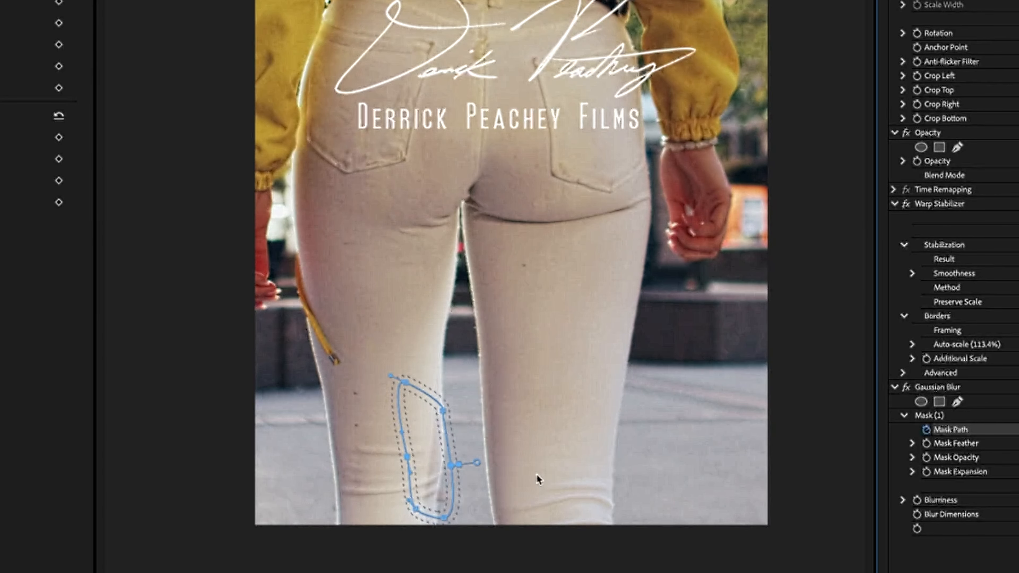
# At 00:16:50:03, move Mask (1) left onto the marks on the lower left leg and pull its bottom points inward.
pyautogui.moveTo(420, 453); pyautogui.dragTo(356, 433)
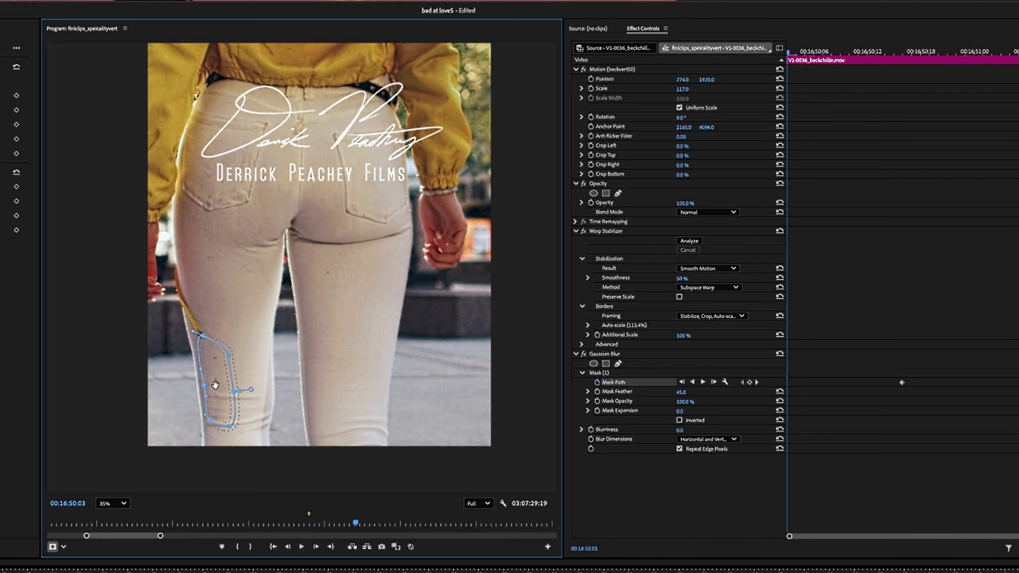
pyautogui.scroll(3, 225, 410)
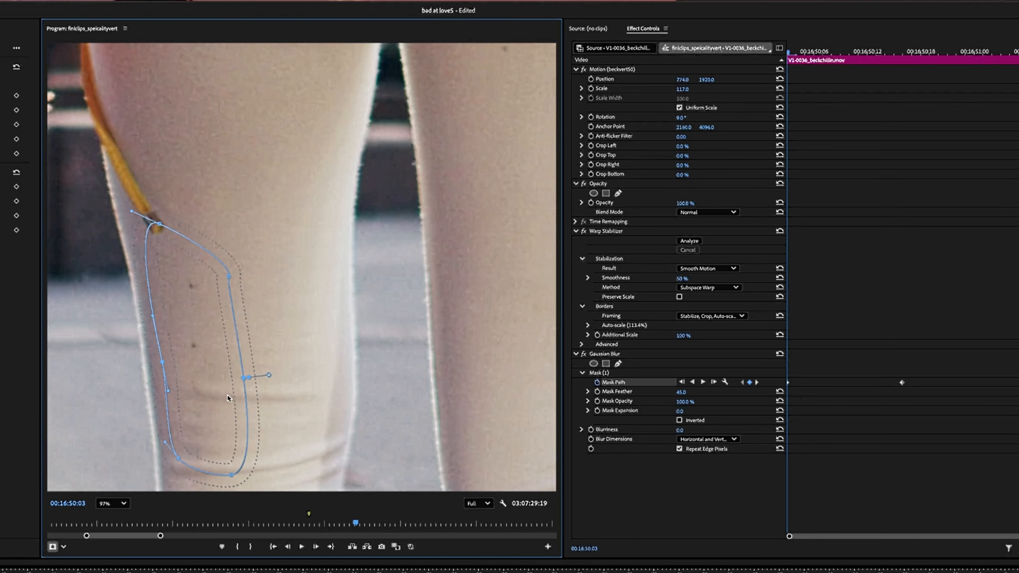
pyautogui.moveTo(221, 413); pyautogui.dragTo(215, 423)
pyautogui.moveTo(225, 485); pyautogui.dragTo(166, 450)
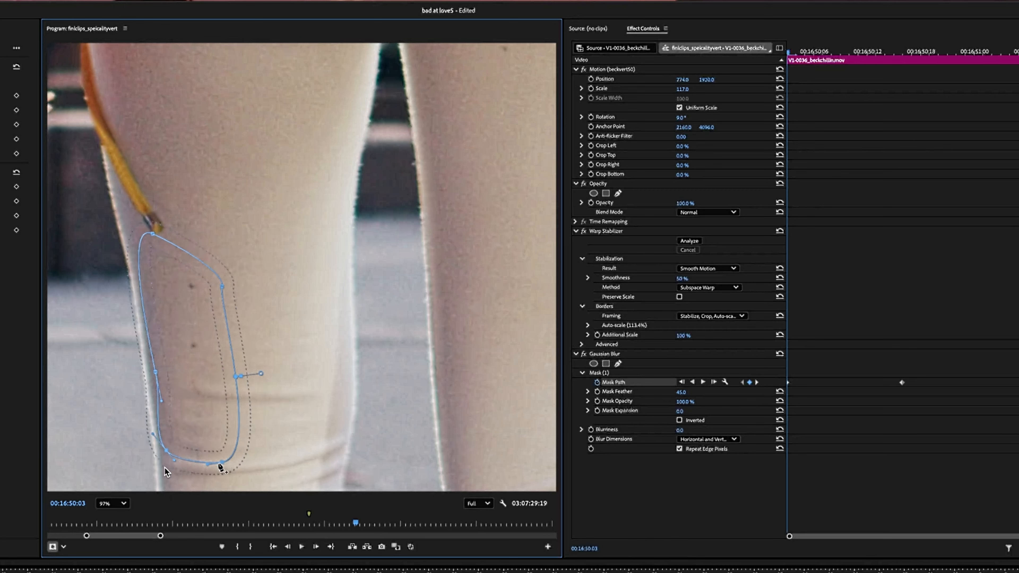
pyautogui.moveTo(223, 465); pyautogui.dragTo(211, 463)
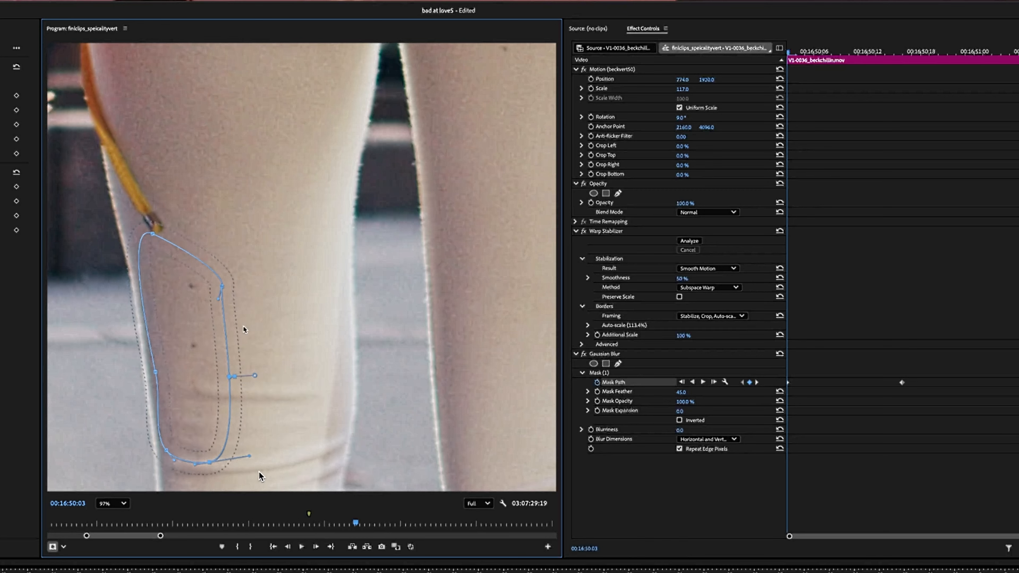
# Narrow Mask (1) at 00:16:50:03 by moving its right edge, upper-left corner and left-side points closer to the marks.
pyautogui.click(199, 259)
pyautogui.moveTo(228, 365); pyautogui.dragTo(208, 365)
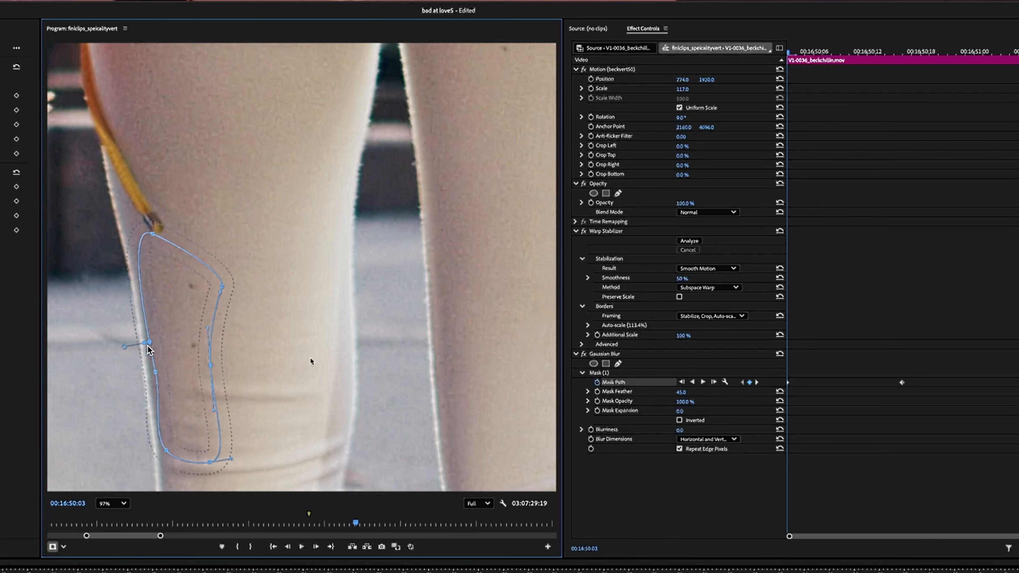
pyautogui.click(152, 234)
pyautogui.moveTo(126, 222); pyautogui.dragTo(171, 264)
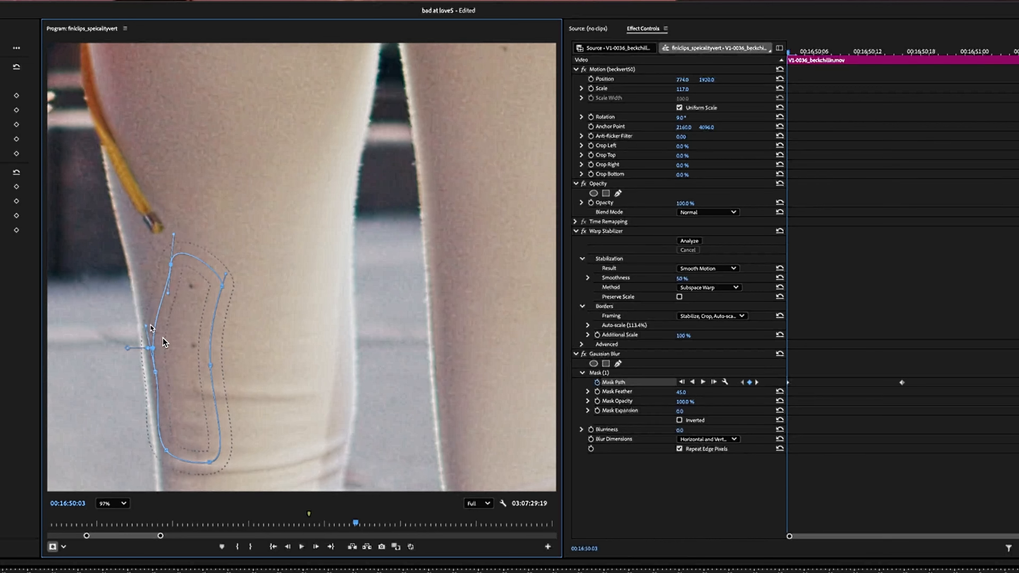
pyautogui.moveTo(146, 329); pyautogui.dragTo(151, 339)
pyautogui.moveTo(156, 372); pyautogui.dragTo(164, 359)
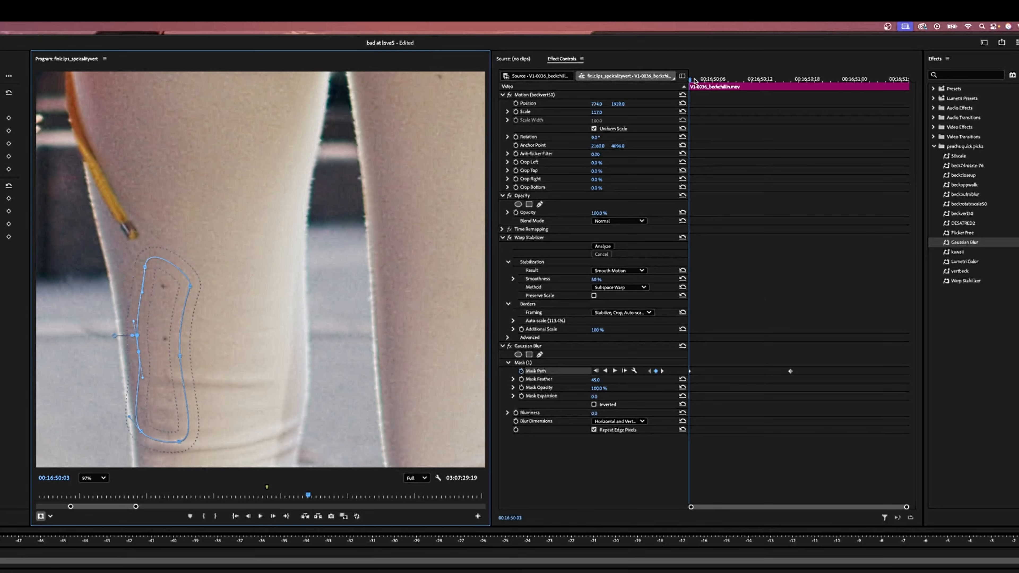
# At 00:16:50:21, move Mask (1) to the right so it follows the marks on the leg.
pyautogui.moveTo(788, 52); pyautogui.dragTo(817, 52)
pyautogui.moveTo(717, 82); pyautogui.dragTo(795, 86)
pyautogui.scroll(-5, 428, 275)
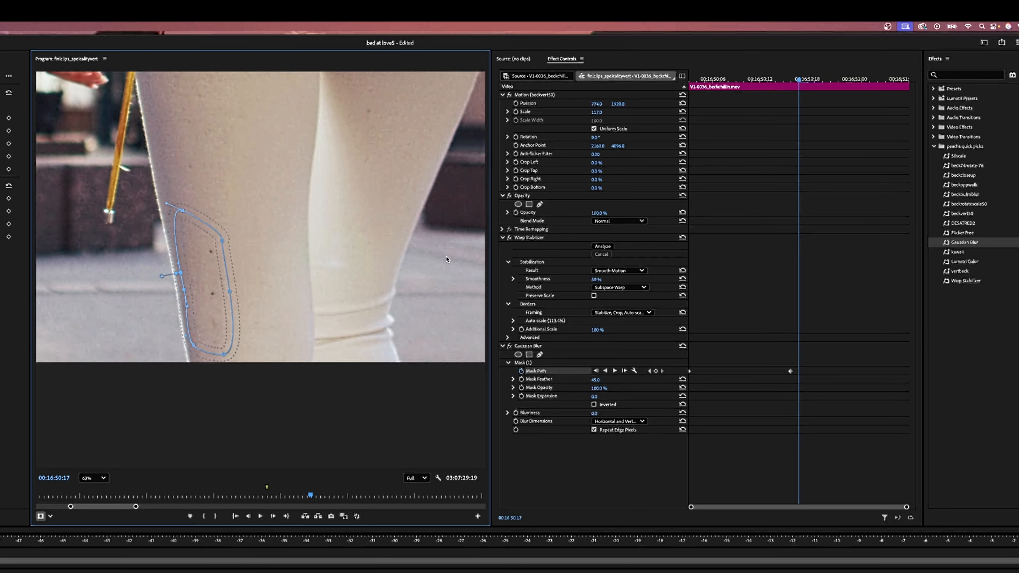
pyautogui.moveTo(798, 81); pyautogui.dragTo(829, 80)
pyautogui.moveTo(216, 289); pyautogui.dragTo(248, 296)
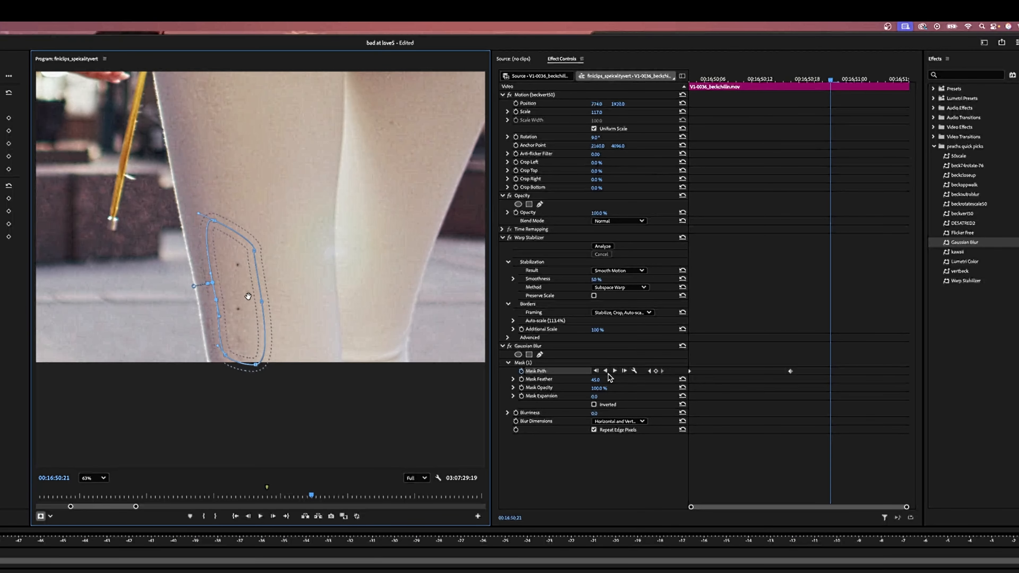
# At the clip's end, 00:16:51:07, move Mask (1) down and right over the marks on the leg.
pyautogui.moveTo(830, 81); pyautogui.dragTo(917, 89)
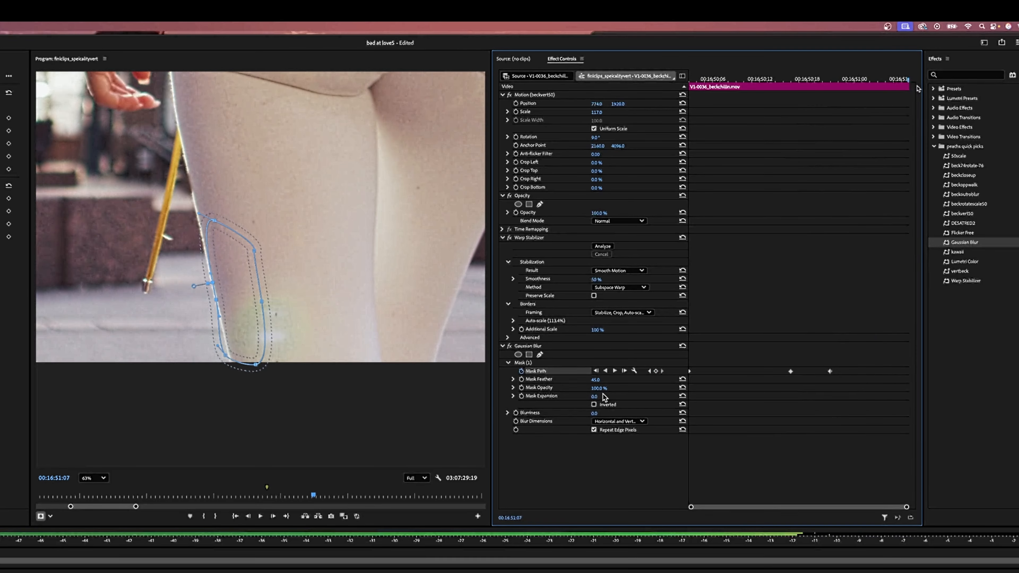
pyautogui.moveTo(233, 288); pyautogui.dragTo(276, 340)
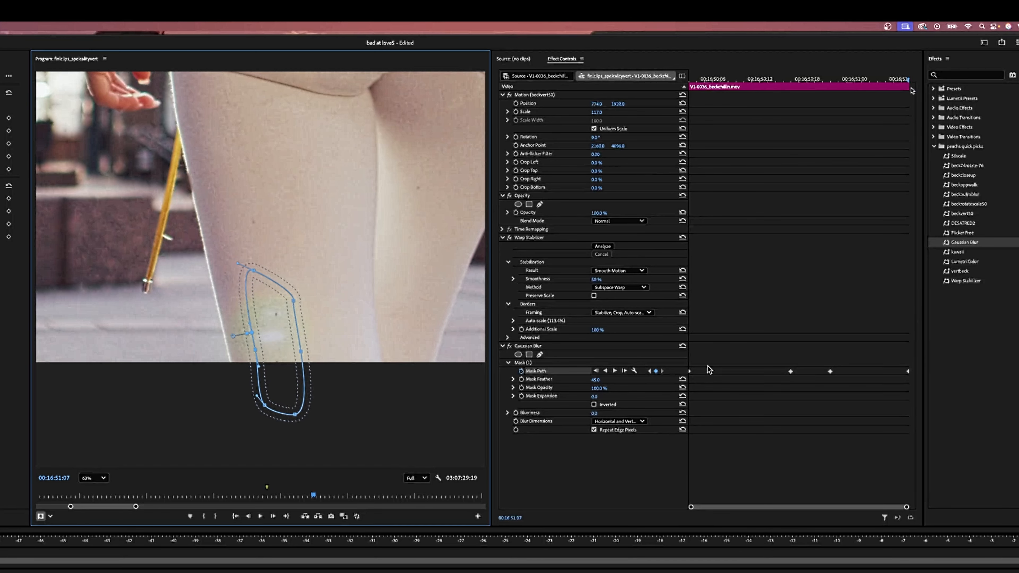
pyautogui.moveTo(887, 81); pyautogui.dragTo(945, 131)
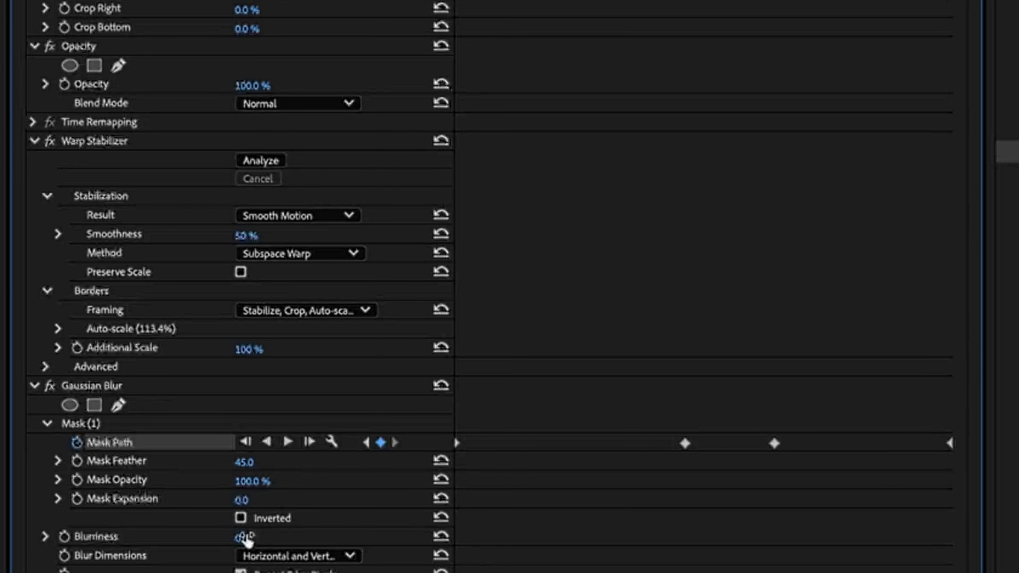
# Set the Gaussian Blur's Blurriness to 62, then hide the mask outline and play the clip to review it.
pyautogui.moveTo(245, 537); pyautogui.dragTo(283, 537)
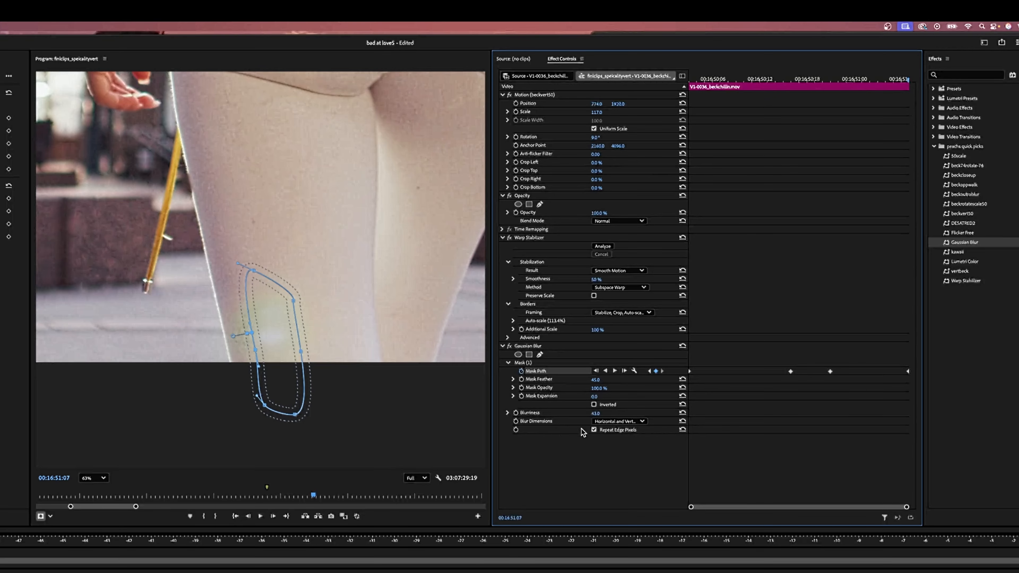
pyautogui.moveTo(900, 78); pyautogui.dragTo(752, 102)
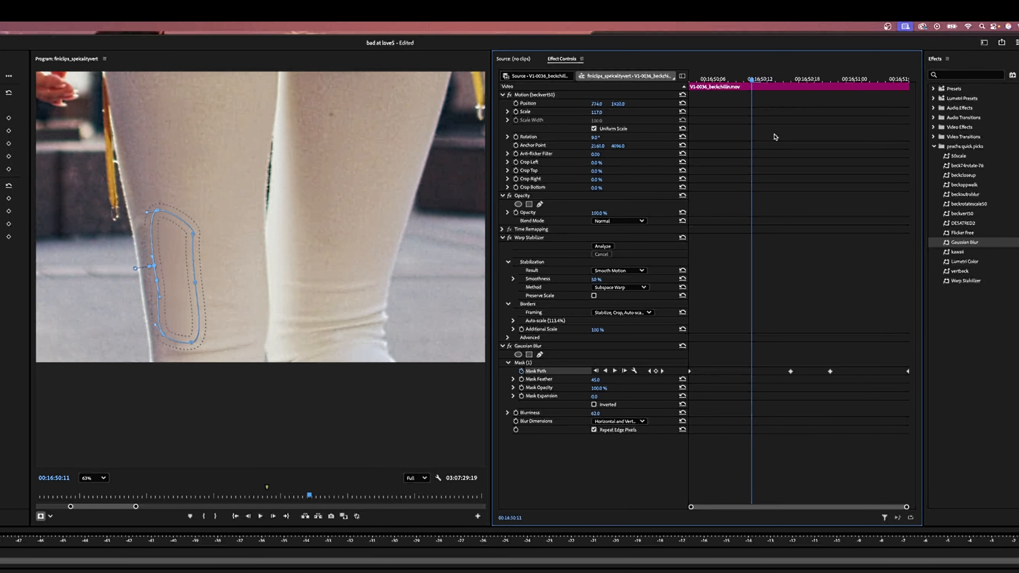
pyautogui.click(520, 238)
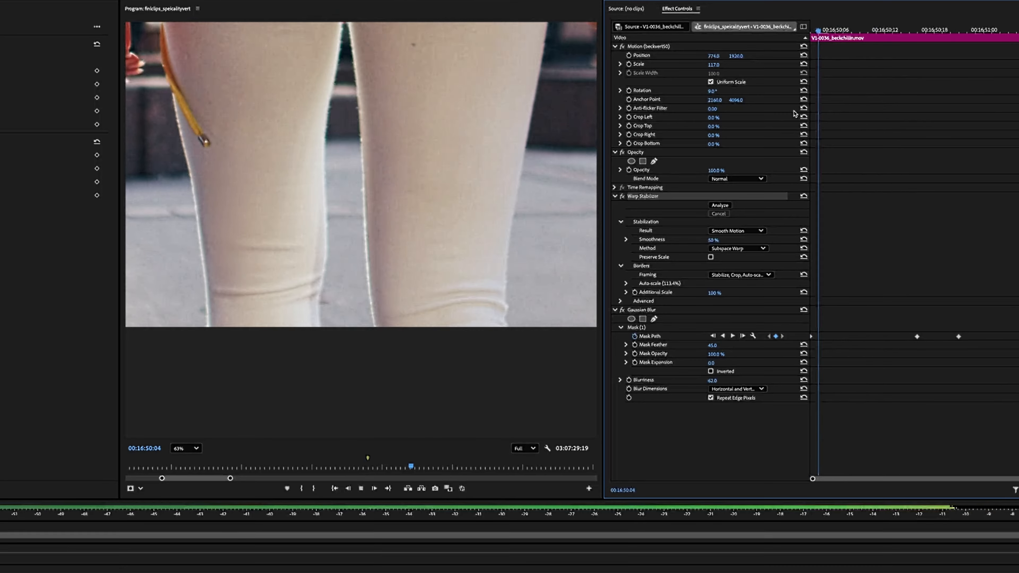
pyautogui.press('space')
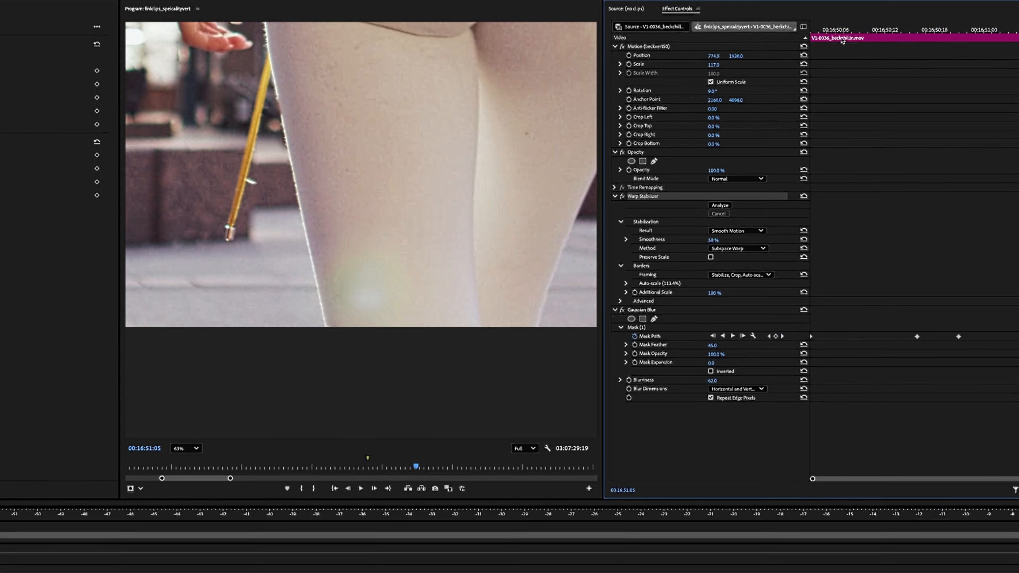
pyautogui.click(811, 30)
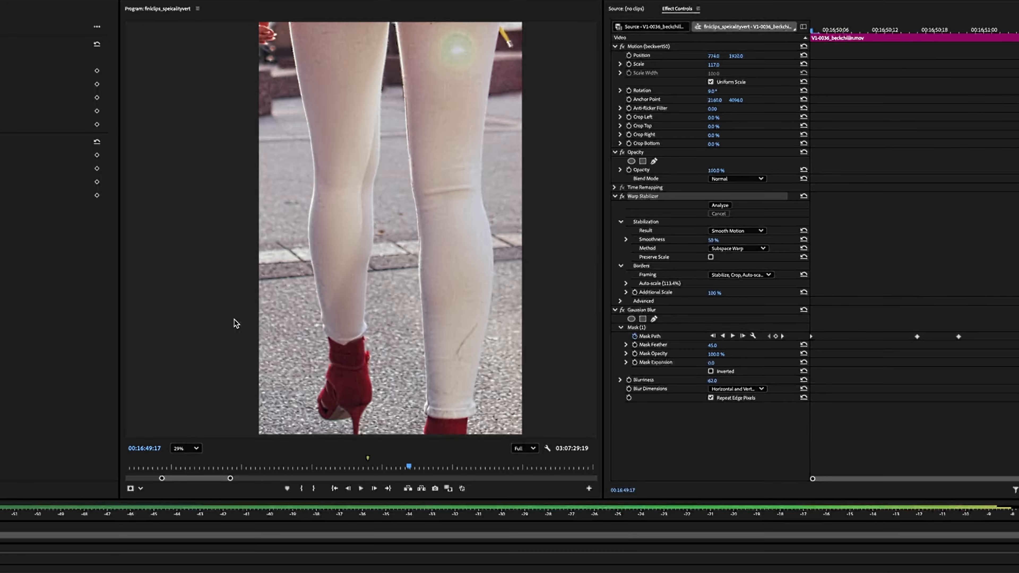
# Go frame by frame through the end of the previous clip around 00:16:49:04 and examine the lower legs for remaining marks.
pyautogui.press('Right')
pyautogui.press('Right')
pyautogui.press('Right')
pyautogui.press('Right')
pyautogui.press('Right')
pyautogui.press('Right')
pyautogui.press('Right')
pyautogui.press('Right')
pyautogui.press('Right')
pyautogui.press('Right')
pyautogui.press('Right')
pyautogui.press('Right')
pyautogui.press('Right')
pyautogui.press('Right')
pyautogui.press('Right')
pyautogui.press('Right')
pyautogui.press('Right')
pyautogui.press('Right')
pyautogui.press('Right')
pyautogui.press('Right')
pyautogui.press('Left')
pyautogui.press('Left')
pyautogui.press('Left')
pyautogui.press('Left')
pyautogui.press('Left')
pyautogui.press('Left')
pyautogui.press('Left')
pyautogui.press('Left')
pyautogui.press('Left')
pyautogui.press('Left')
pyautogui.press('Left')
pyautogui.press('Left')
pyautogui.press('Right')
pyautogui.press('Right')
pyautogui.press('Right')
pyautogui.press('Right')
pyautogui.press('Right')
pyautogui.press('Right')
pyautogui.press('Right')
pyautogui.press('Right')
pyautogui.press('Right')
pyautogui.press('Right')
pyautogui.press('Right')
pyautogui.press('Right')
pyautogui.press('Right')
pyautogui.press('Right')
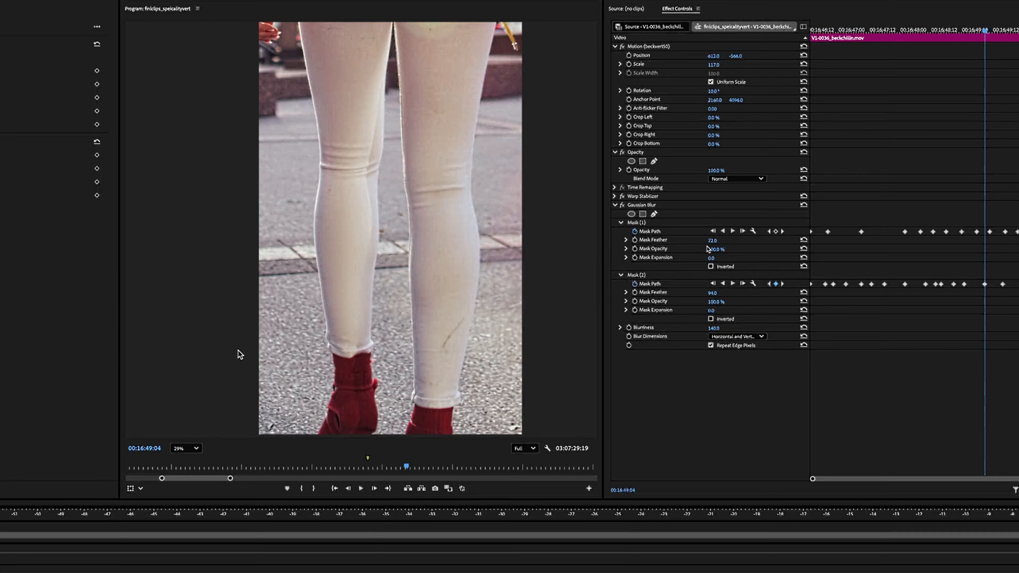
# At 00:16:49:04, draw a closed freeform Gaussian Blur mask, Mask (3), around the diagonal mark on the right calf.
pyautogui.click(654, 215)
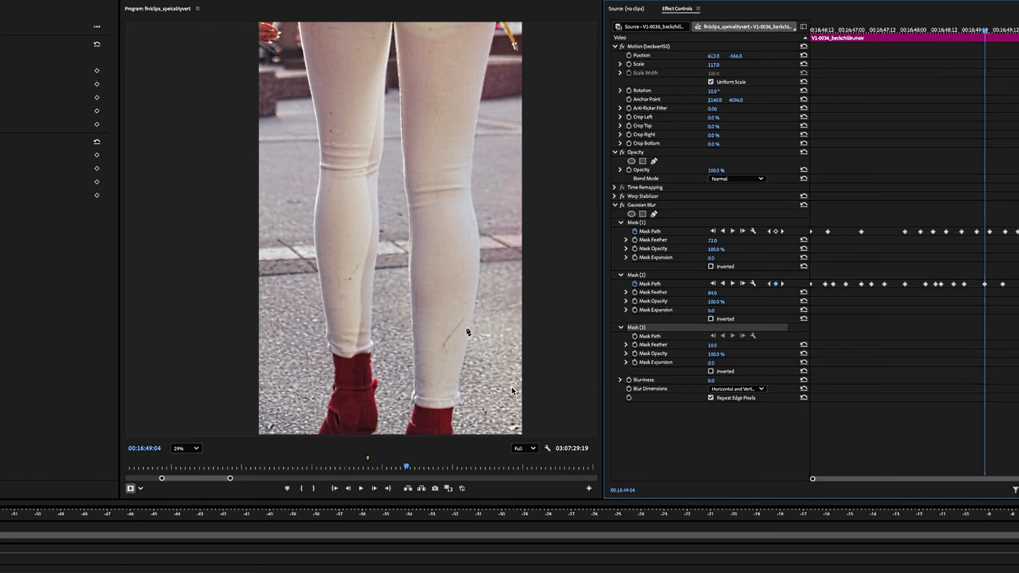
pyautogui.scroll(5, 470, 348)
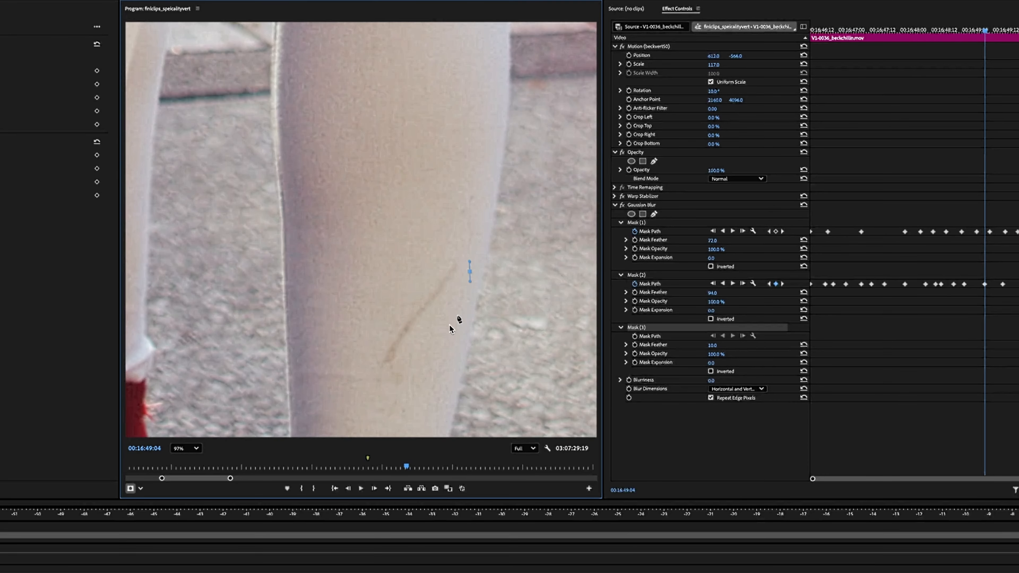
pyautogui.click(434, 344)
pyautogui.moveTo(376, 374); pyautogui.dragTo(376, 323)
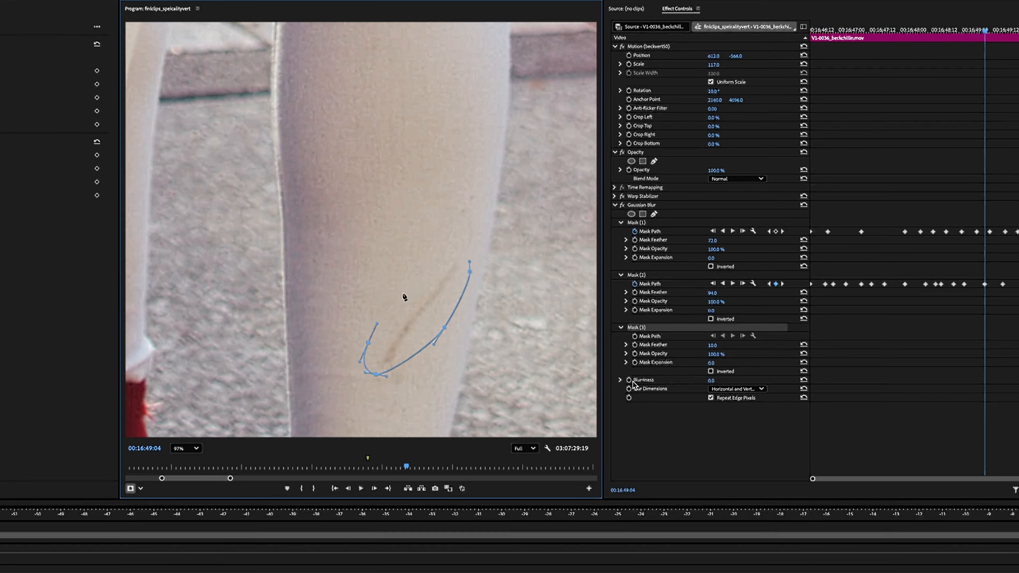
pyautogui.moveTo(418, 274); pyautogui.dragTo(434, 259)
pyautogui.click(471, 272)
pyautogui.keyDown('alt'); pyautogui.click(470, 271); pyautogui.keyUp('alt')
pyautogui.moveTo(454, 272); pyautogui.dragTo(461, 242)
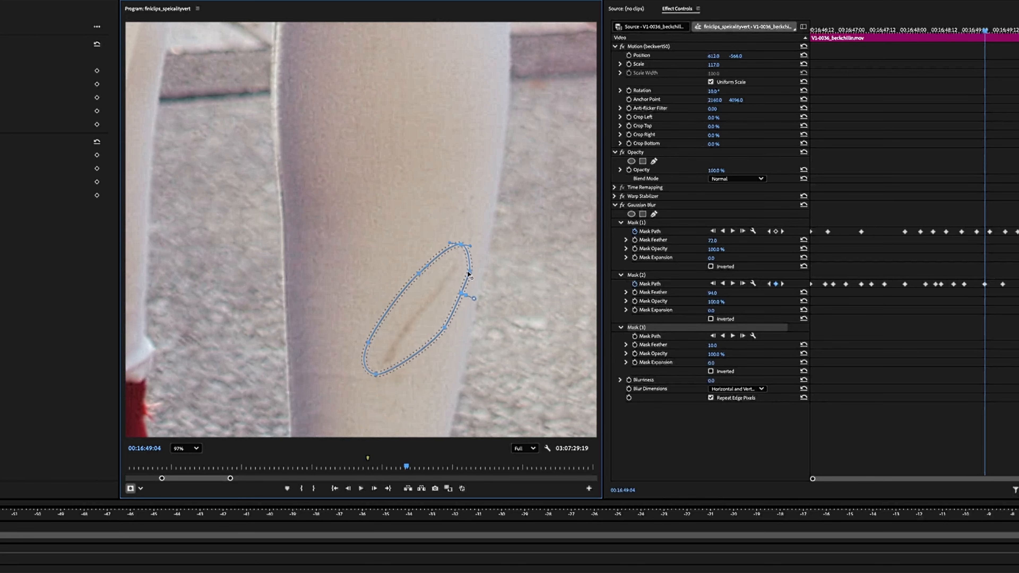
pyautogui.moveTo(470, 272); pyautogui.dragTo(470, 279)
# Enable Mask Path keyframing for Mask (3) and set its feather to 63 and its expansion to 22.
pyautogui.click(634, 336)
pyautogui.scroll(-3, 377, 289)
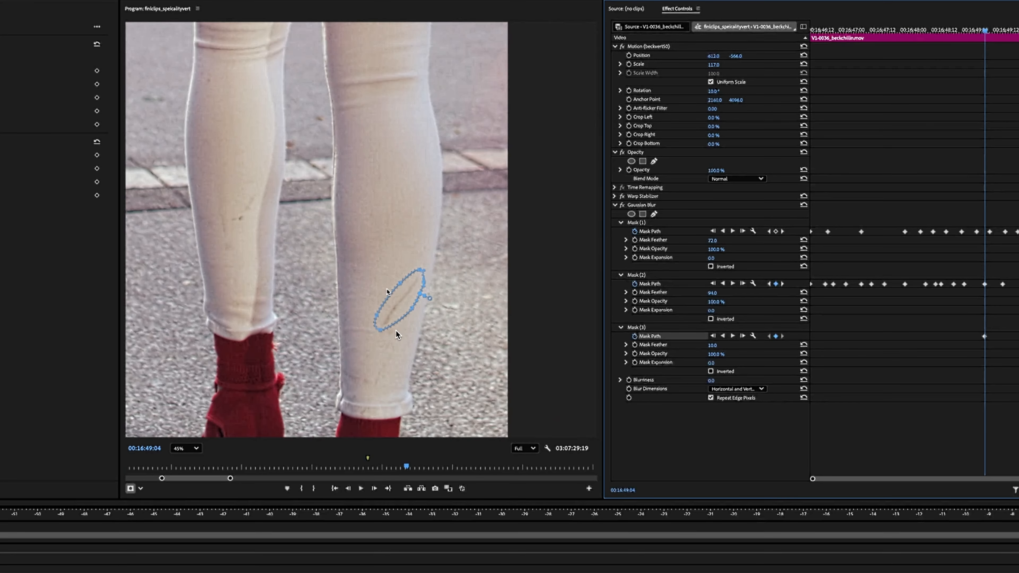
pyautogui.moveTo(711, 362)
pyautogui.mouseDown()
pyautogui.moveTo(722, 363)
pyautogui.moveTo(715, 345)
pyautogui.mouseUp()
pyautogui.moveTo(392, 330)
pyautogui.mouseDown()
pyautogui.moveTo(398, 323)
pyautogui.moveTo(396, 334)
pyautogui.moveTo(382, 325)
pyautogui.moveTo(382, 348)
pyautogui.moveTo(398, 319)
pyautogui.mouseUp()
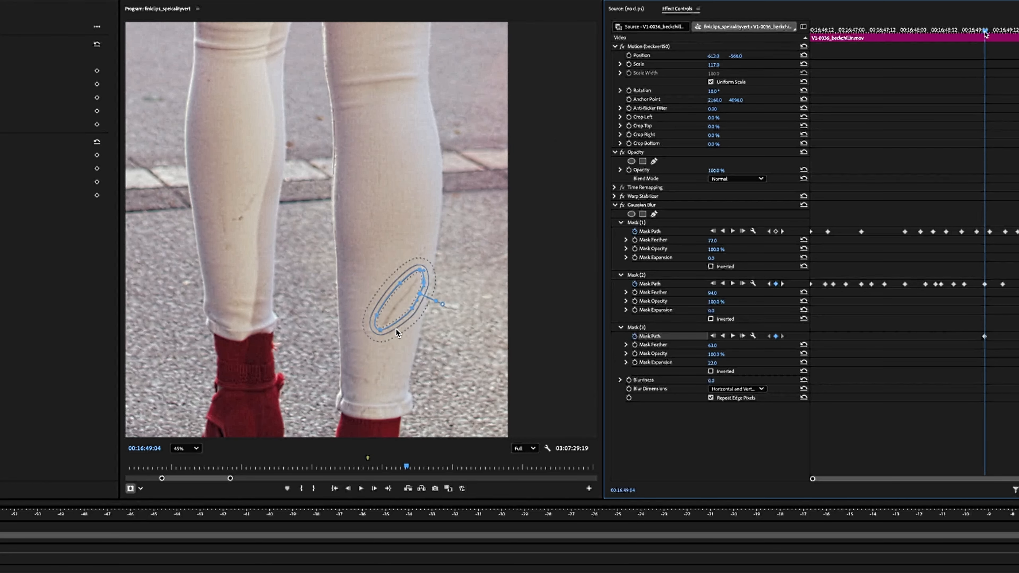
# At 00:16:48:17, move Mask (3) up and left over the diagonal mark on the right calf.
pyautogui.moveTo(985, 32); pyautogui.dragTo(945, 34)
pyautogui.press('Right')
pyautogui.press('Right')
pyautogui.press('Right')
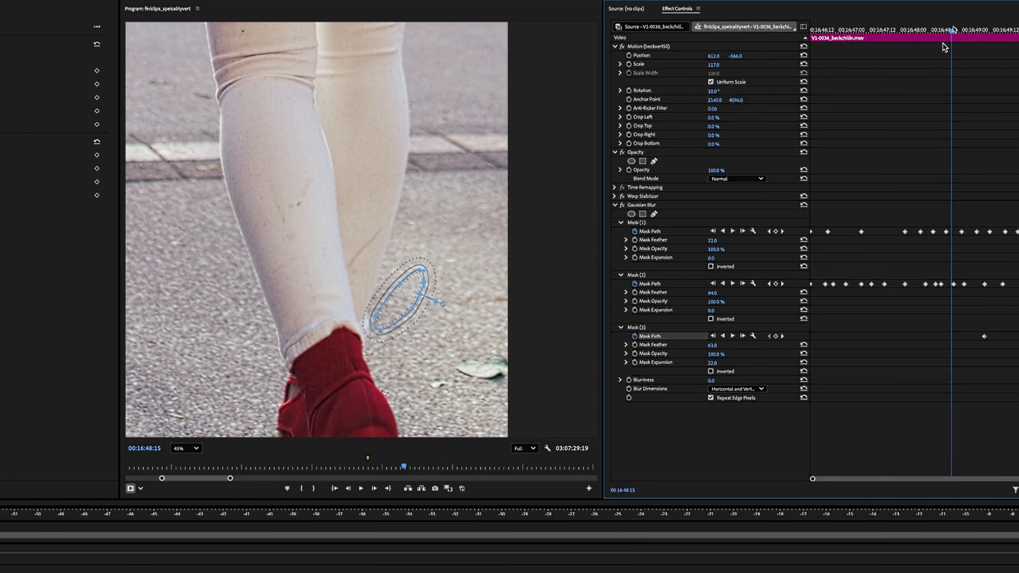
pyautogui.press('Right')
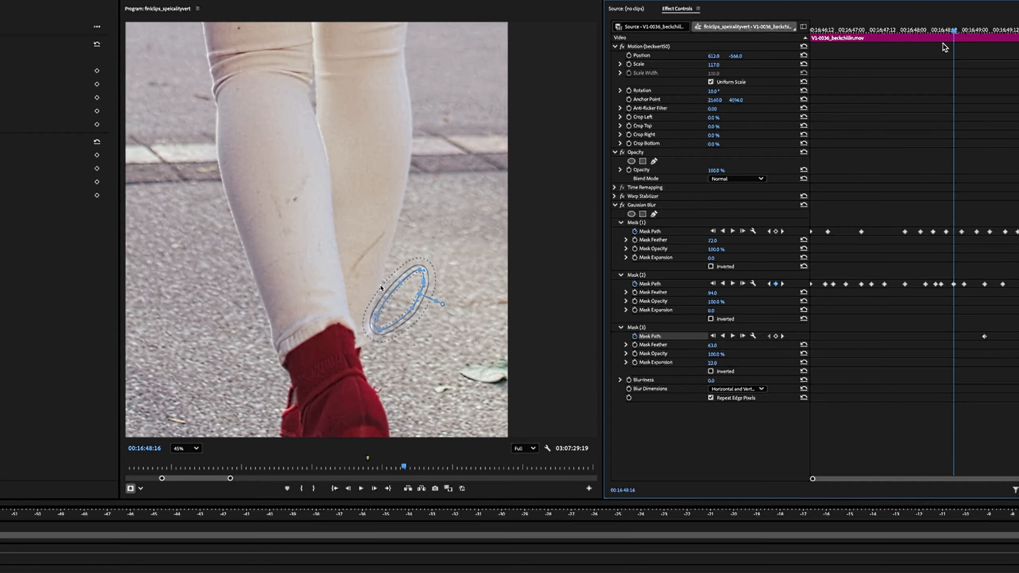
pyautogui.scroll(5, 381, 287)
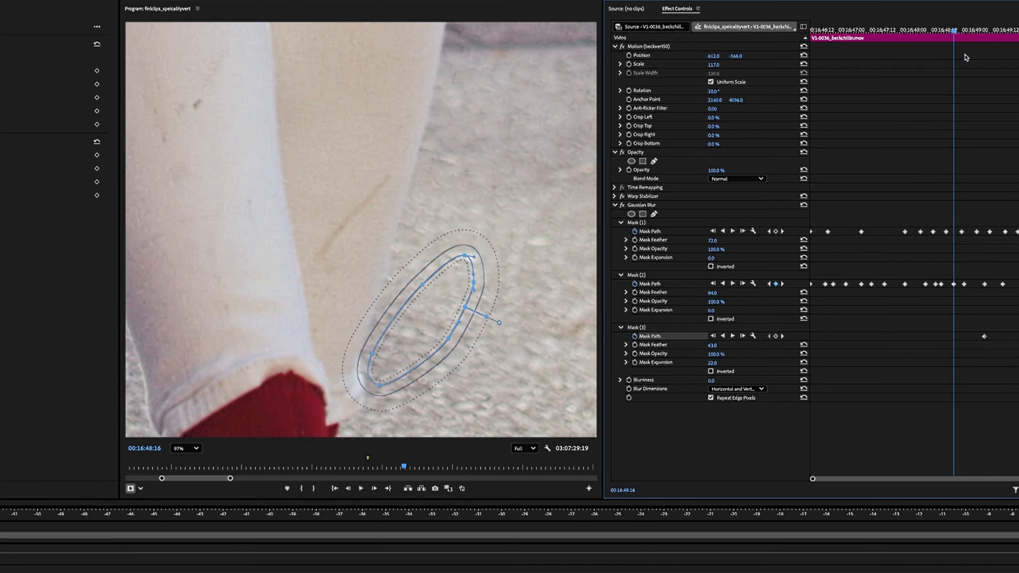
pyautogui.click(958, 32)
pyautogui.press('Right')
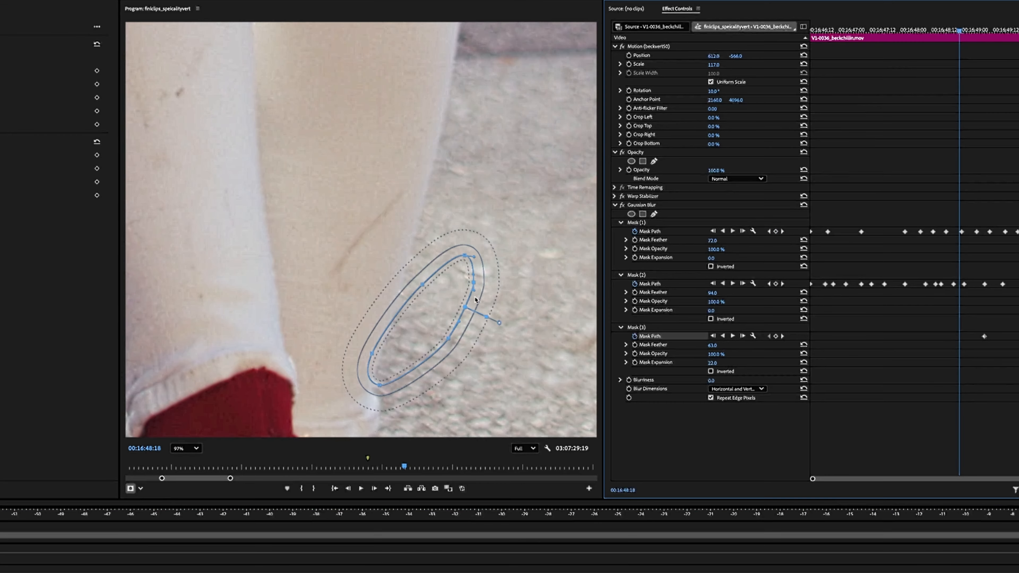
pyautogui.moveTo(958, 32); pyautogui.dragTo(956, 36)
pyautogui.moveTo(432, 305); pyautogui.dragTo(374, 209)
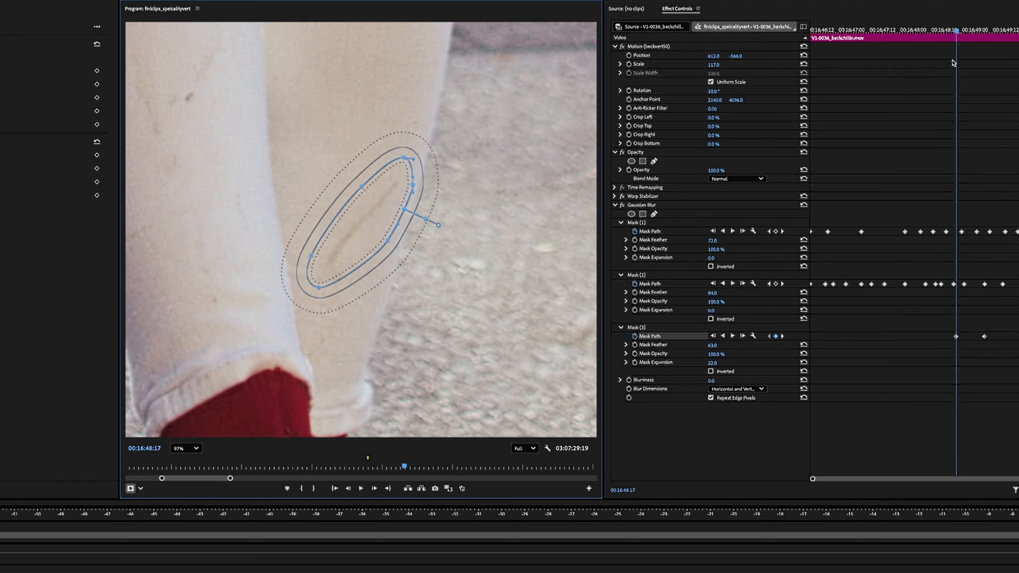
# At 00:16:48:12, move Mask (3) farther up and left over the visible part of the diagonal mark.
pyautogui.moveTo(956, 32); pyautogui.dragTo(943, 32)
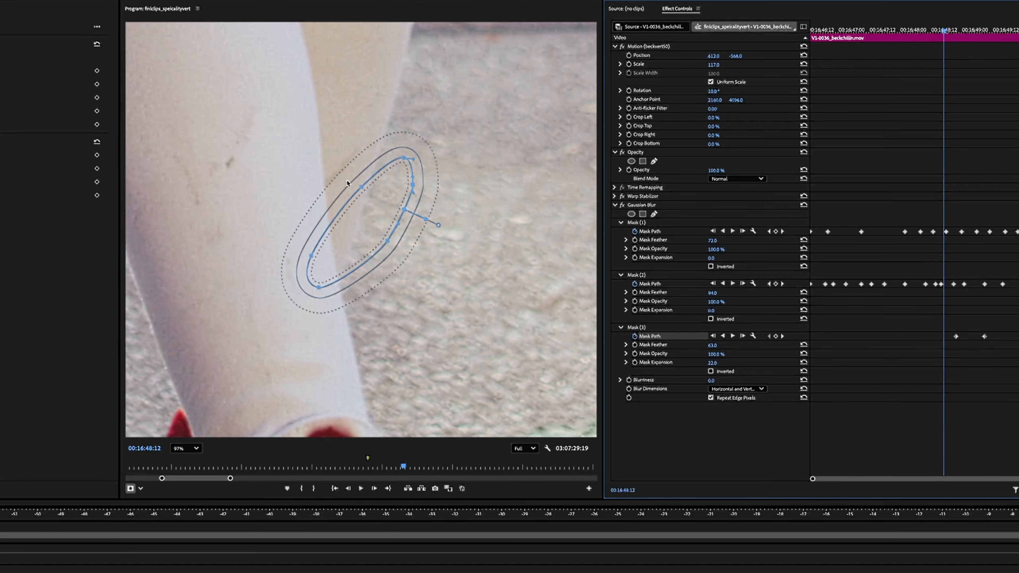
pyautogui.click(371, 170)
pyautogui.moveTo(371, 170); pyautogui.dragTo(315, 187)
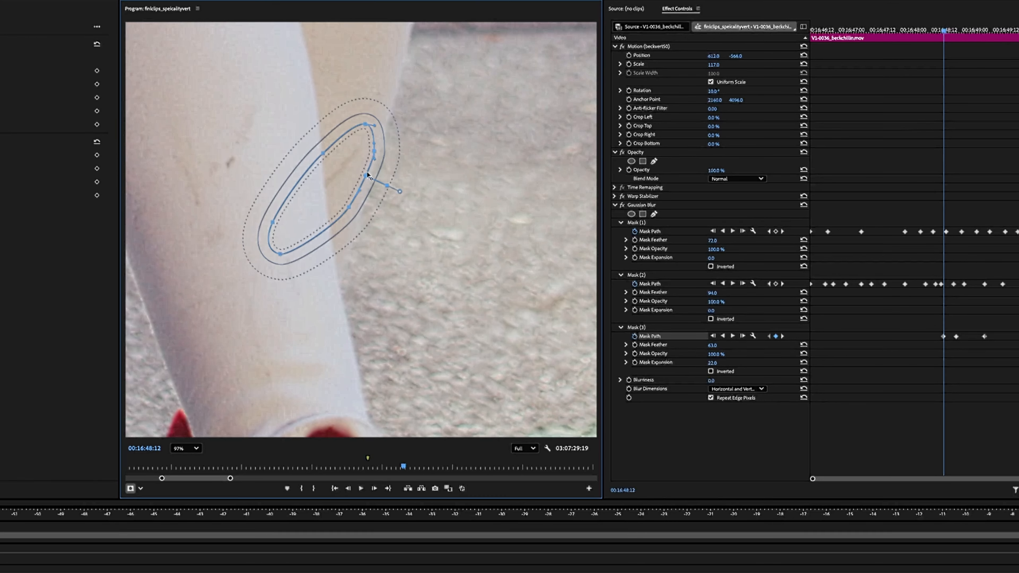
# At 00:16:48:12, pull Mask (3)'s lower end and left edge inward to fit the visible part of the diagonal mark.
pyautogui.click(373, 126)
pyautogui.click(353, 198)
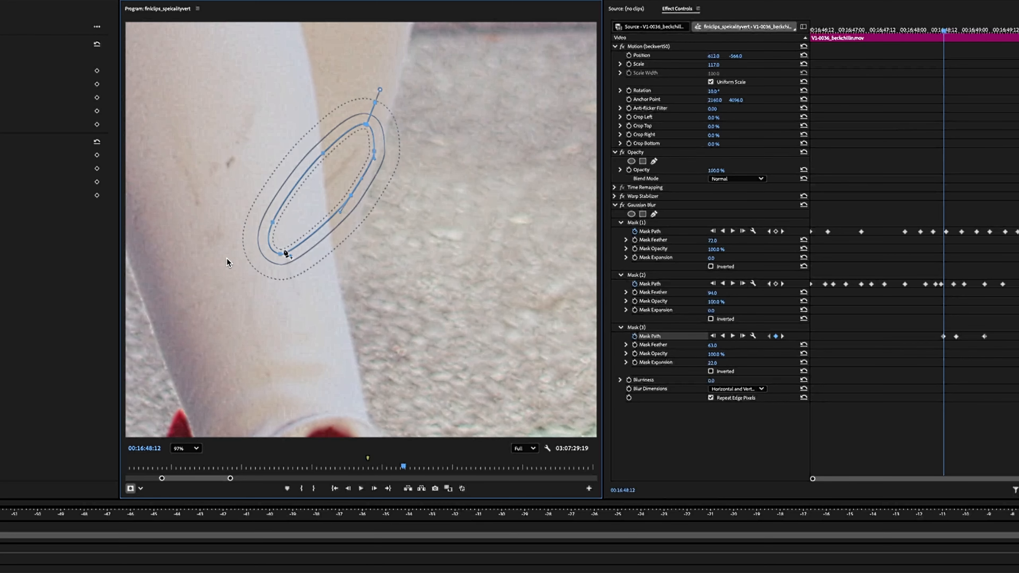
pyautogui.moveTo(279, 253); pyautogui.dragTo(329, 203)
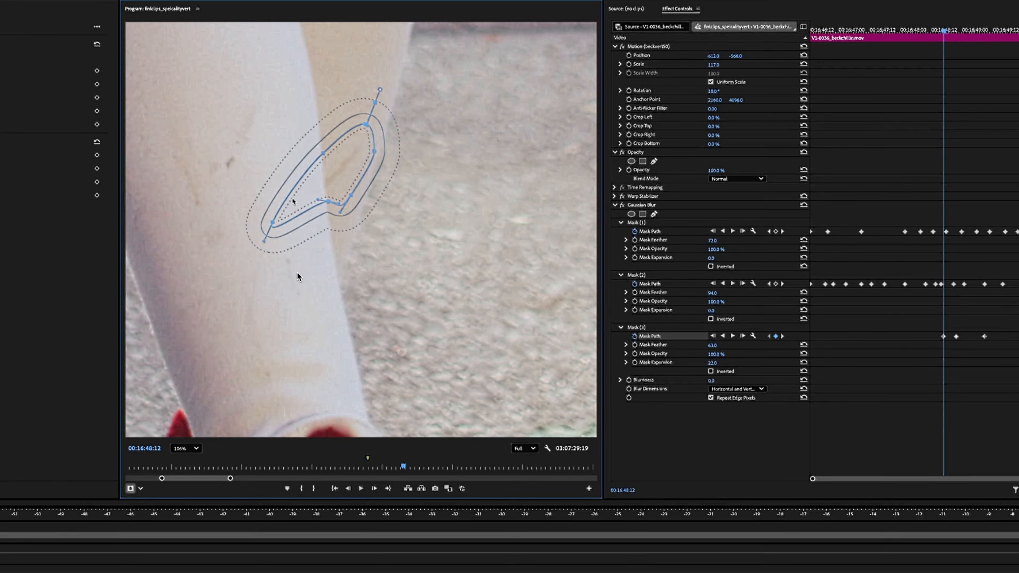
pyautogui.scroll(5, 289, 201)
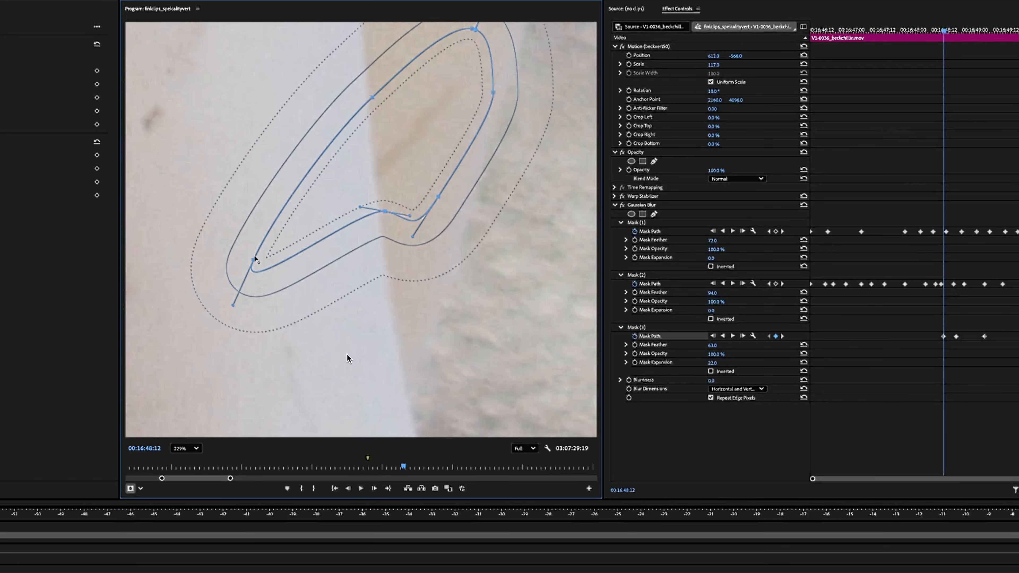
pyautogui.moveTo(253, 260); pyautogui.dragTo(257, 253)
pyautogui.moveTo(316, 183); pyautogui.dragTo(356, 155)
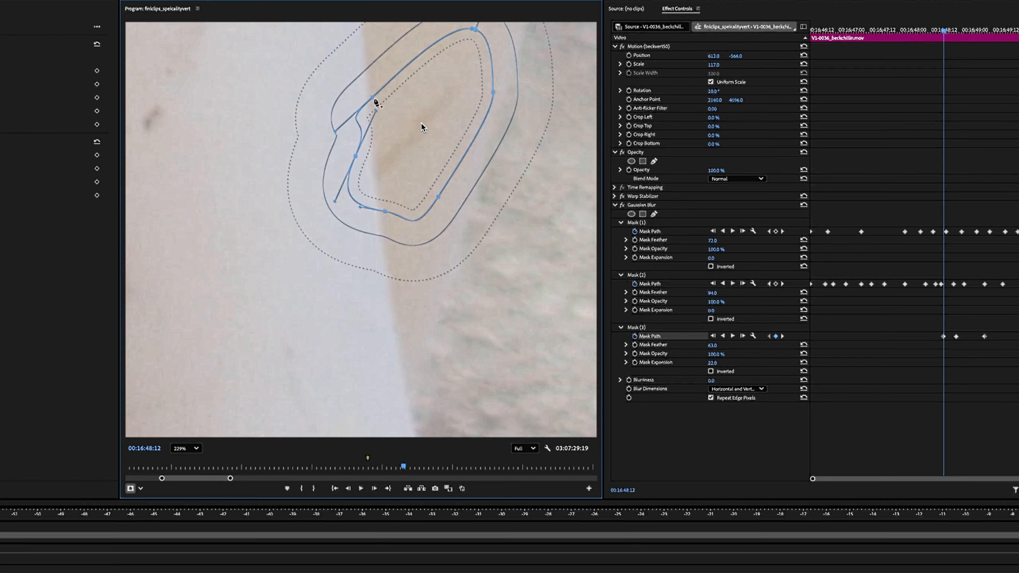
pyautogui.moveTo(373, 99); pyautogui.dragTo(419, 63)
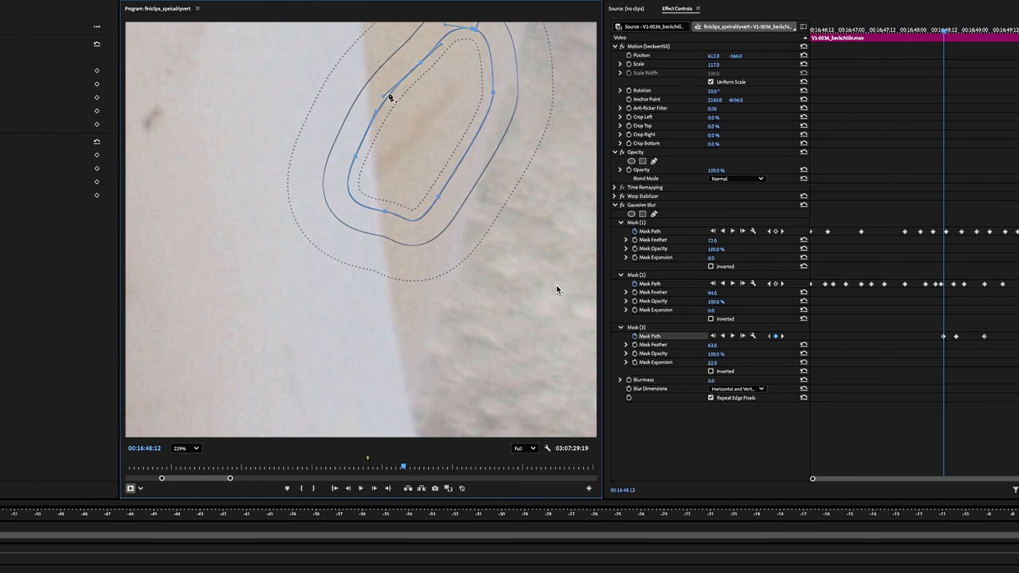
pyautogui.moveTo(384, 98); pyautogui.dragTo(399, 77)
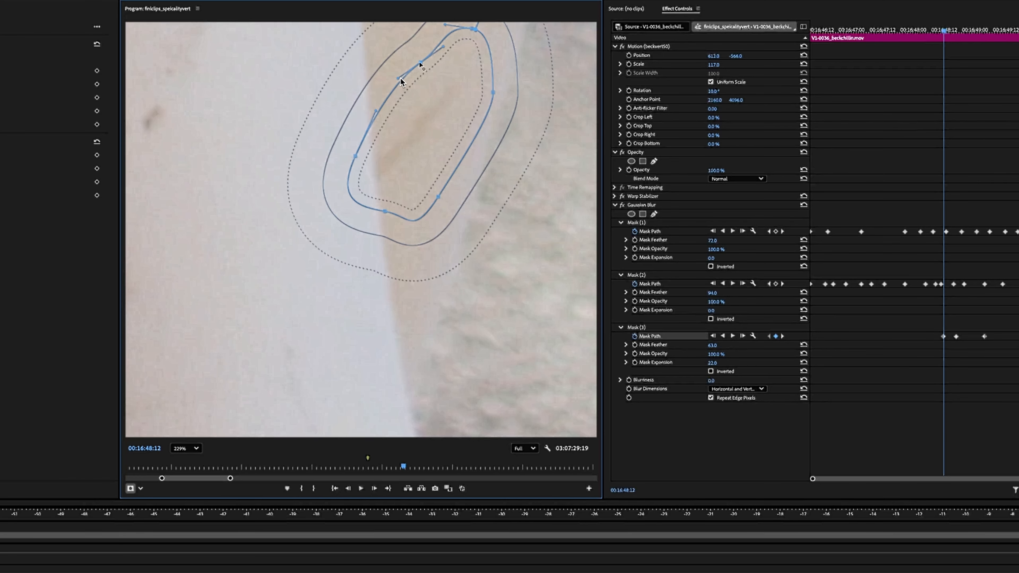
# Refine the upper-left curve of Mask (3) and bring its left edge closer to the mark.
pyautogui.scroll(5, 425, 70)
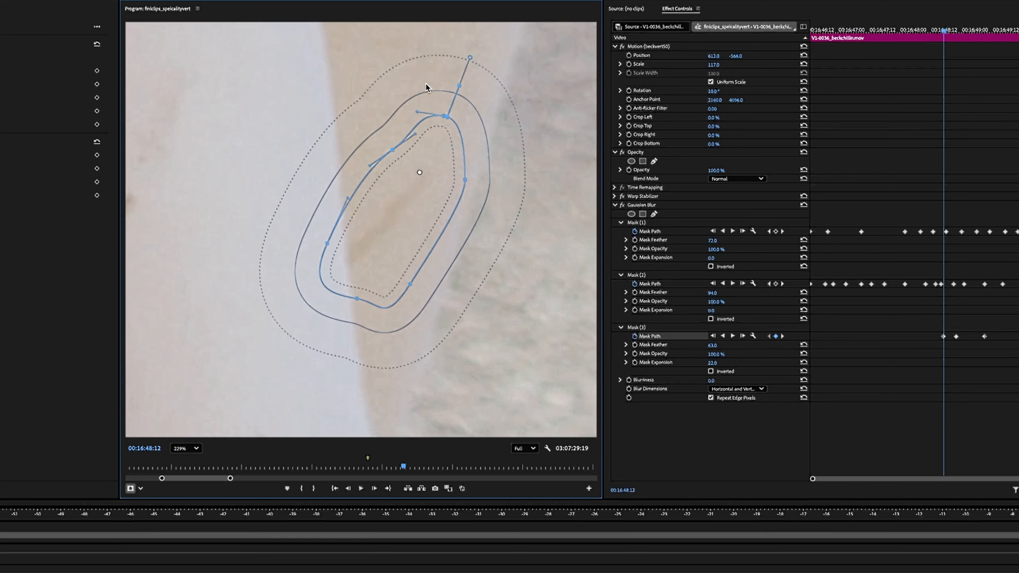
pyautogui.moveTo(413, 124); pyautogui.dragTo(423, 124)
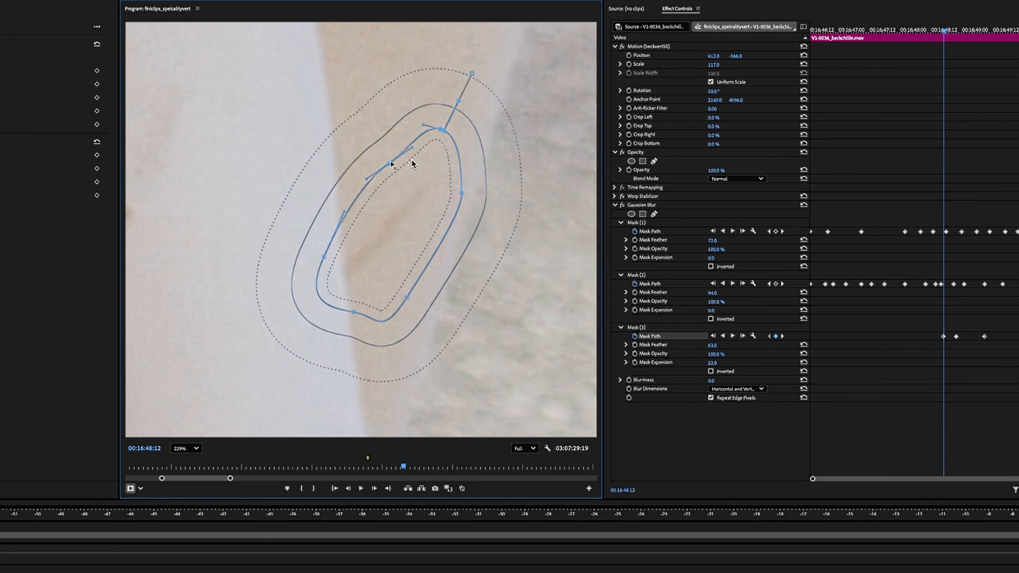
pyautogui.moveTo(388, 162); pyautogui.dragTo(388, 155)
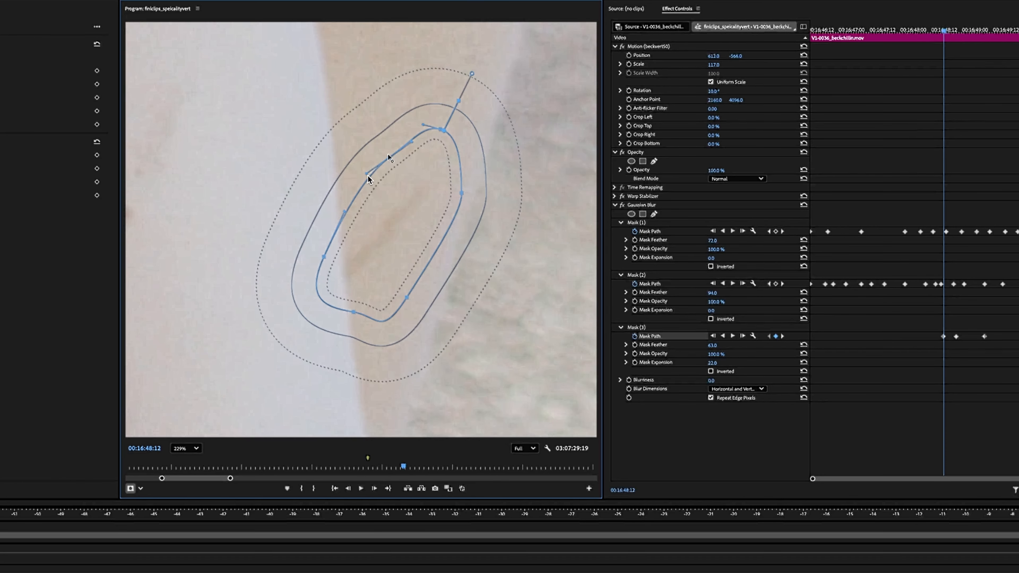
pyautogui.moveTo(333, 255); pyautogui.dragTo(356, 219)
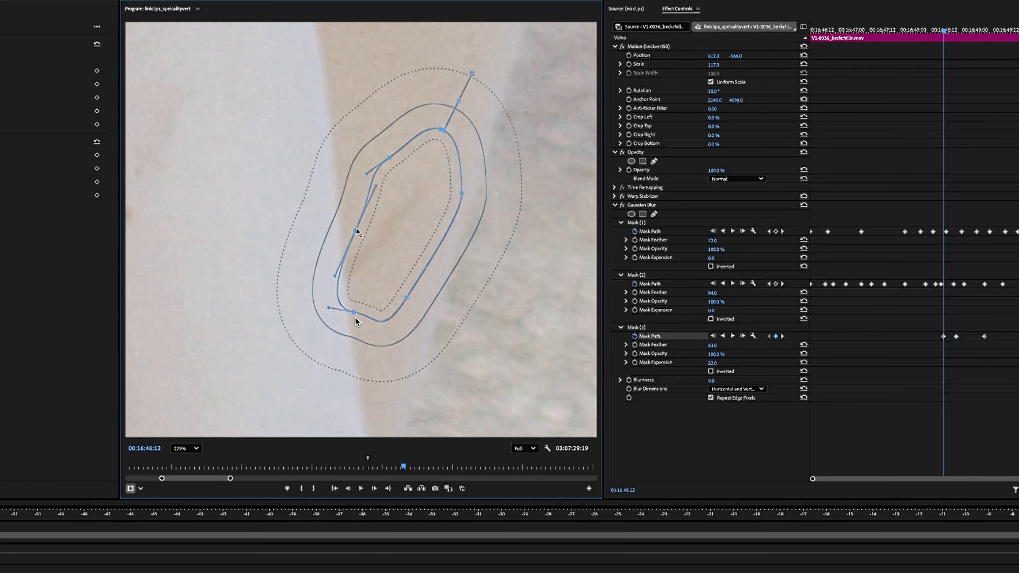
pyautogui.moveTo(356, 231)
pyautogui.mouseDown()
pyautogui.moveTo(346, 242)
pyautogui.moveTo(349, 229)
pyautogui.mouseUp()
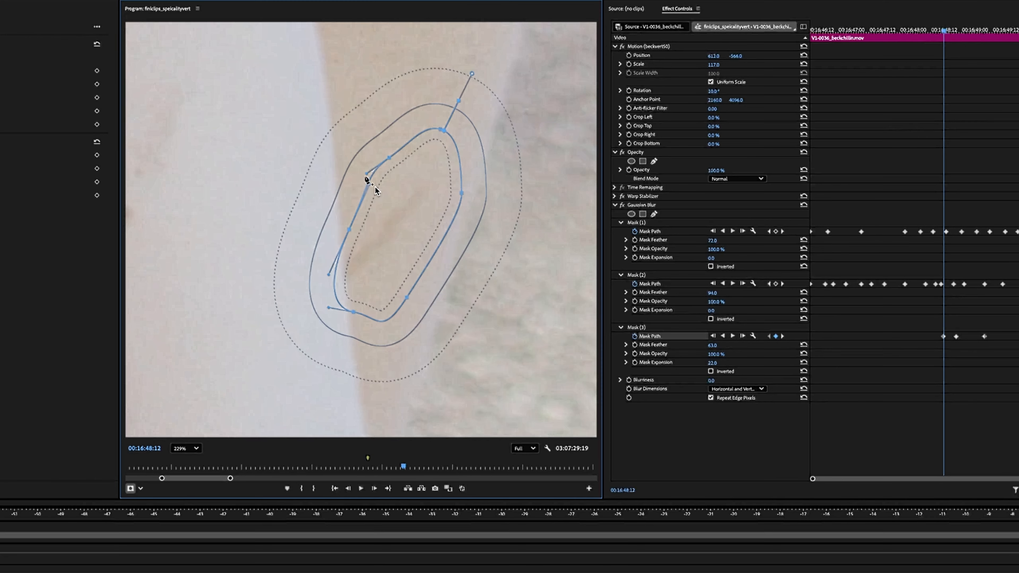
pyautogui.moveTo(367, 173); pyautogui.dragTo(397, 155)
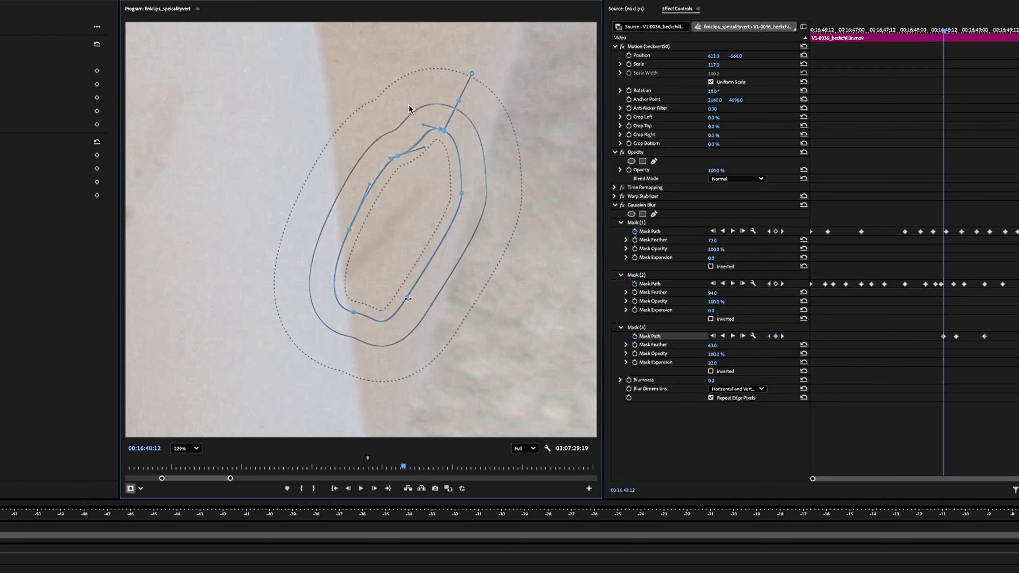
# Pull in the lower-right edge of Mask (3) and raise its bottom end to shorten the mask.
pyautogui.moveTo(407, 297); pyautogui.dragTo(408, 261)
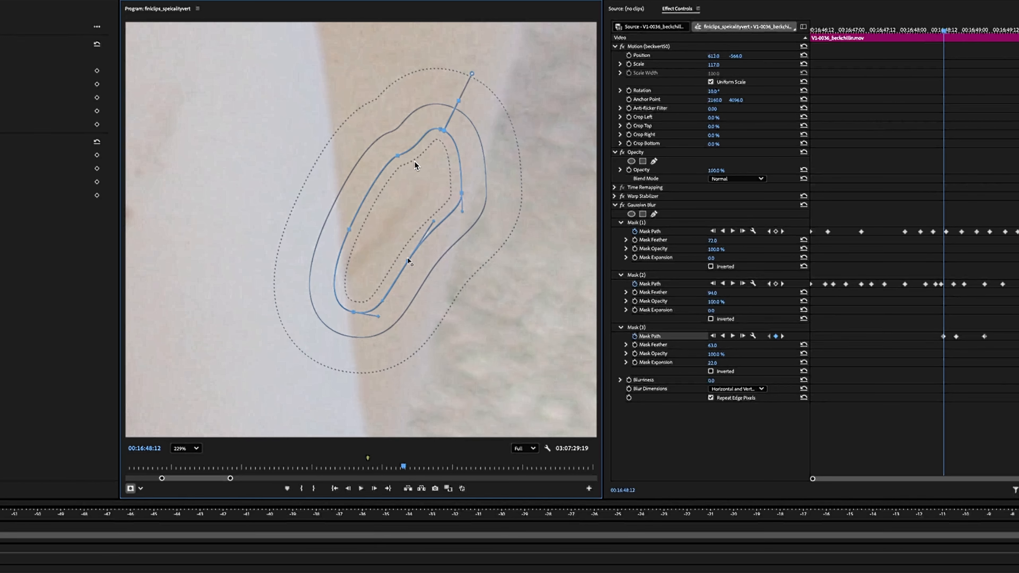
pyautogui.moveTo(460, 195); pyautogui.dragTo(461, 183)
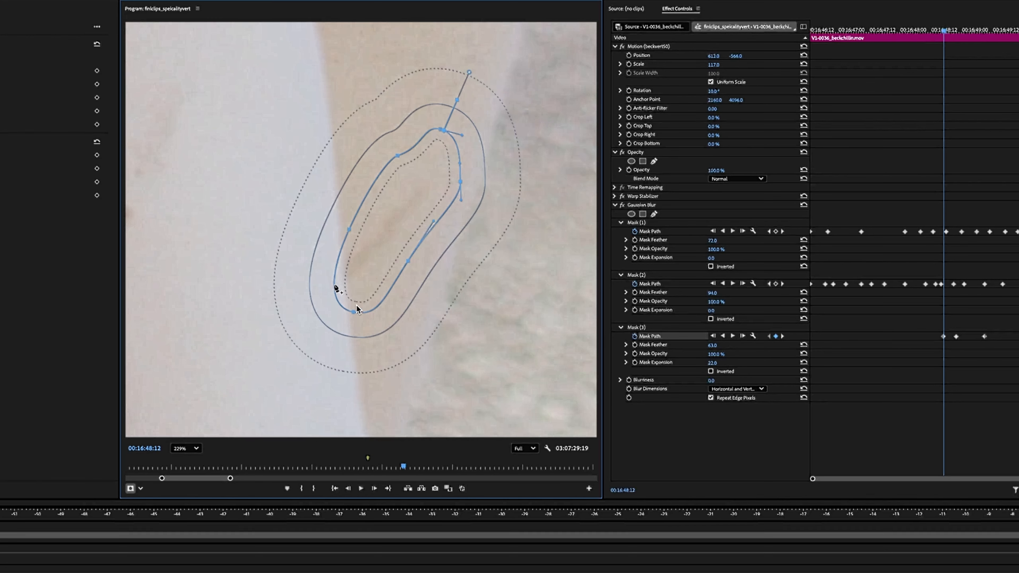
pyautogui.moveTo(353, 312); pyautogui.dragTo(338, 290)
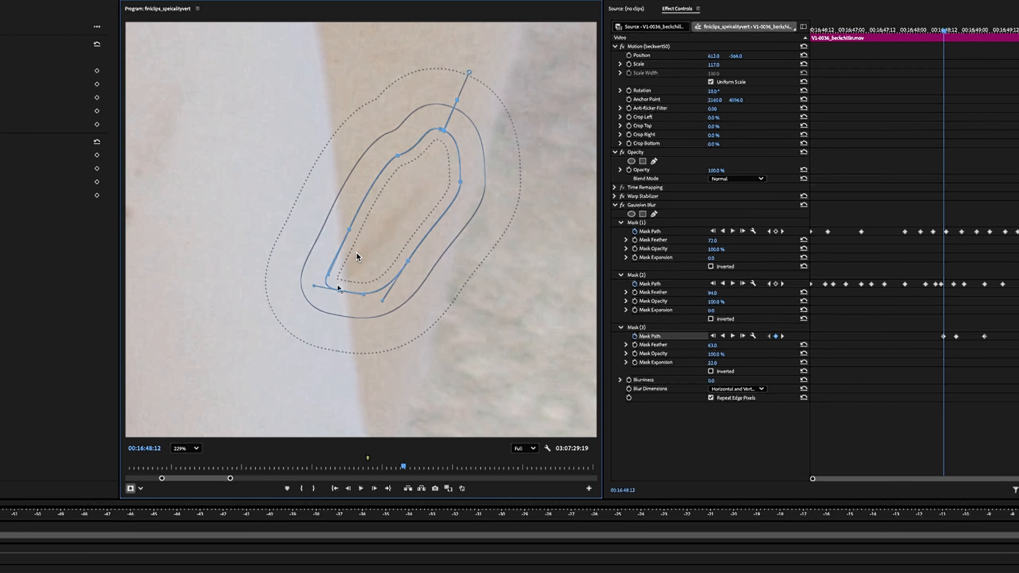
# Smooth the left side of Mask (3) by adjusting its middle and upper vertices and their curve handles.
pyautogui.moveTo(349, 229); pyautogui.dragTo(354, 229)
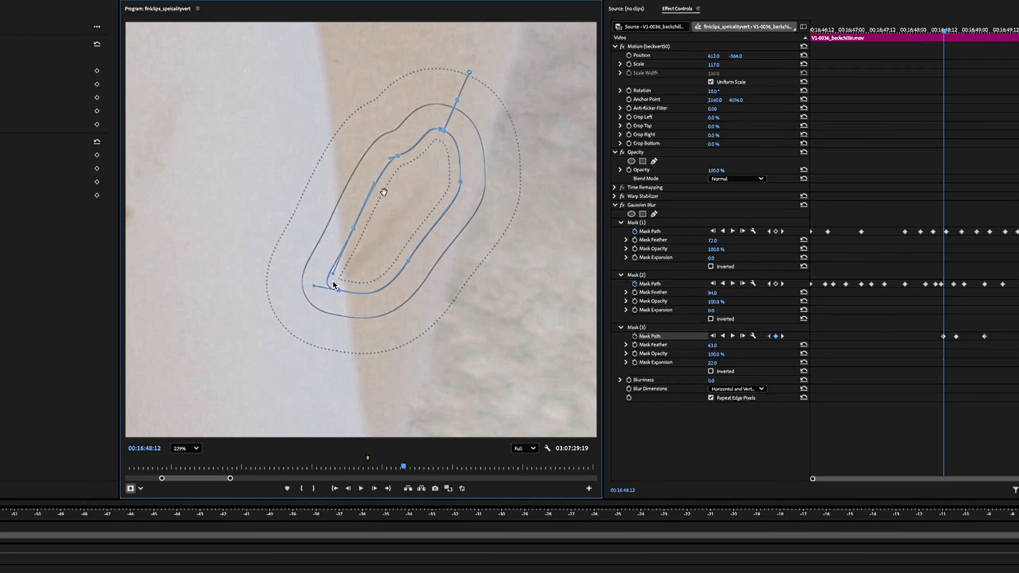
pyautogui.moveTo(374, 184); pyautogui.dragTo(364, 198)
pyautogui.moveTo(337, 259); pyautogui.dragTo(367, 209)
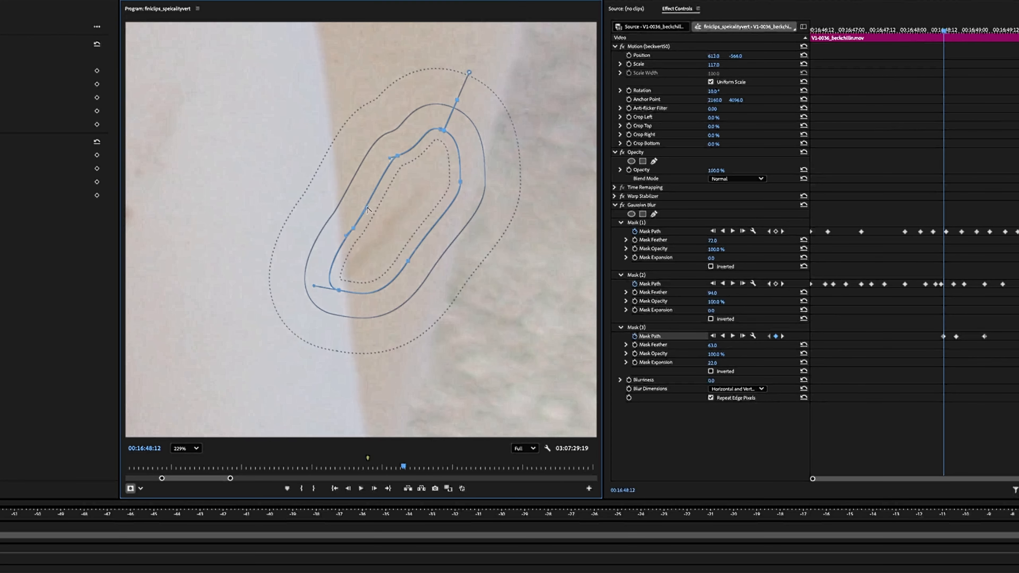
pyautogui.moveTo(351, 228); pyautogui.dragTo(363, 217)
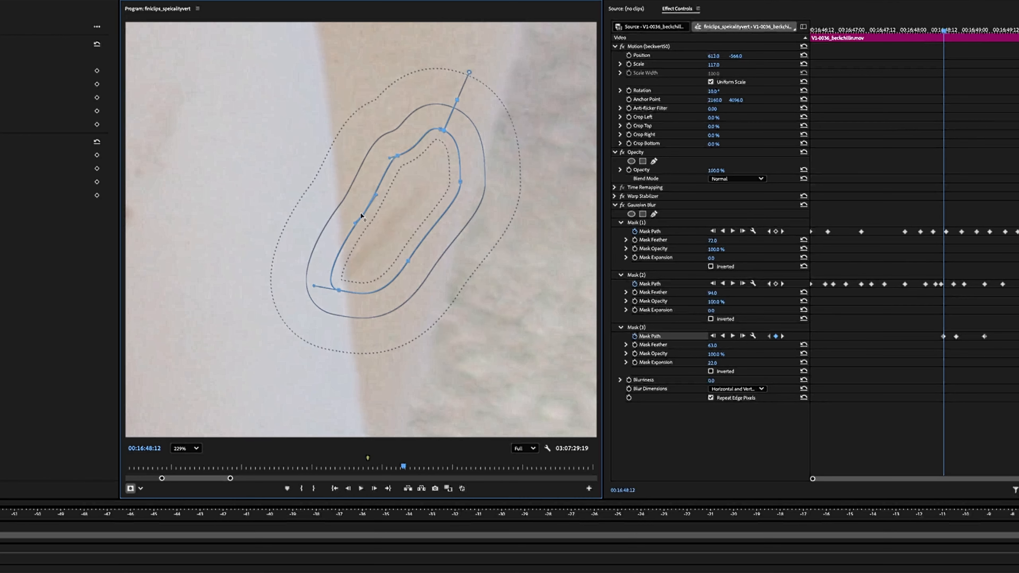
pyautogui.moveTo(397, 158)
pyautogui.mouseDown()
pyautogui.moveTo(426, 146)
pyautogui.moveTo(404, 149)
pyautogui.mouseUp()
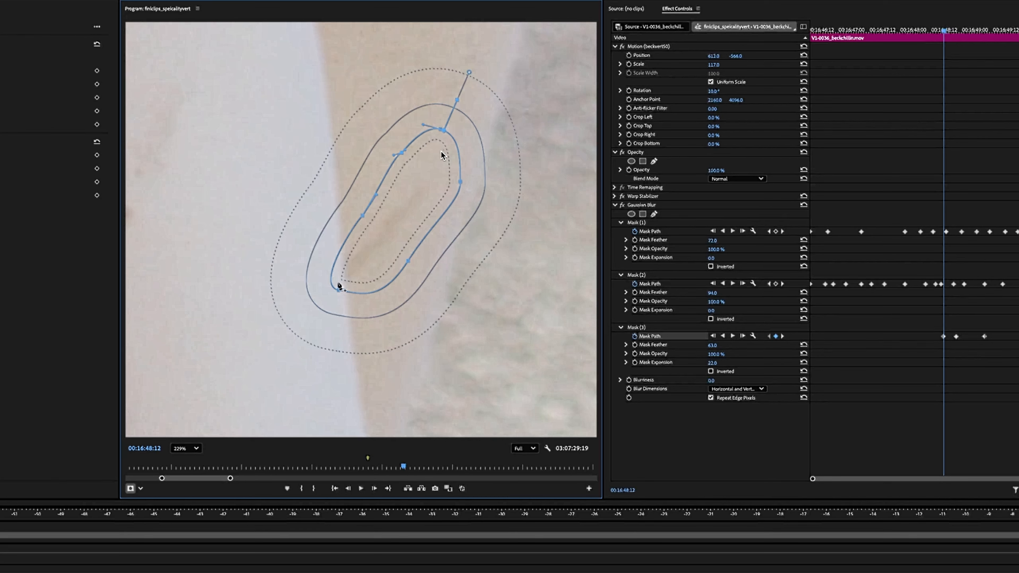
# Round the lower-left end of Mask (3) and shift its vertex slightly left to enclose the bottom of the mark.
pyautogui.moveTo(339, 289); pyautogui.dragTo(338, 276)
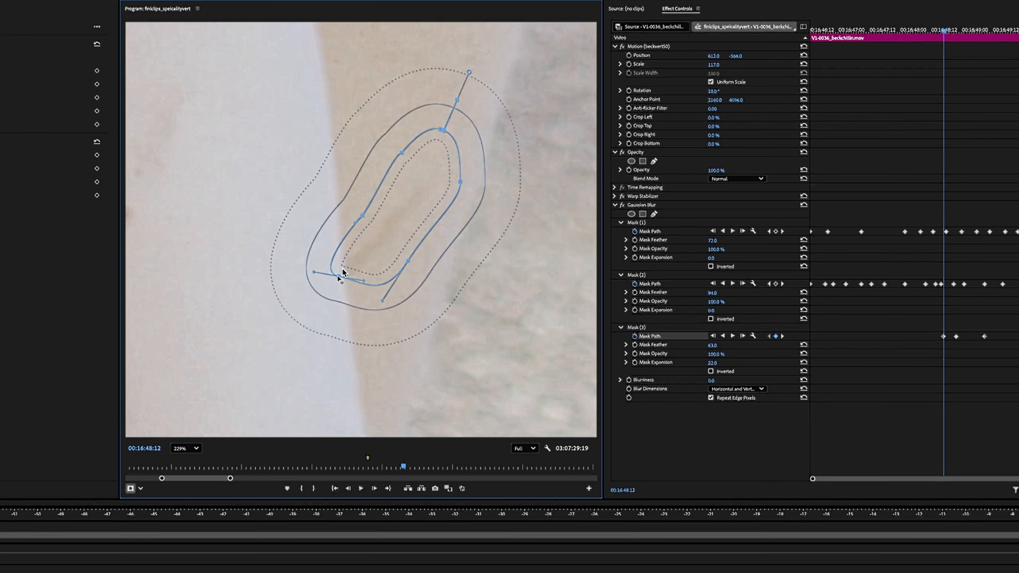
pyautogui.moveTo(364, 280); pyautogui.dragTo(349, 310)
pyautogui.moveTo(314, 272); pyautogui.dragTo(339, 248)
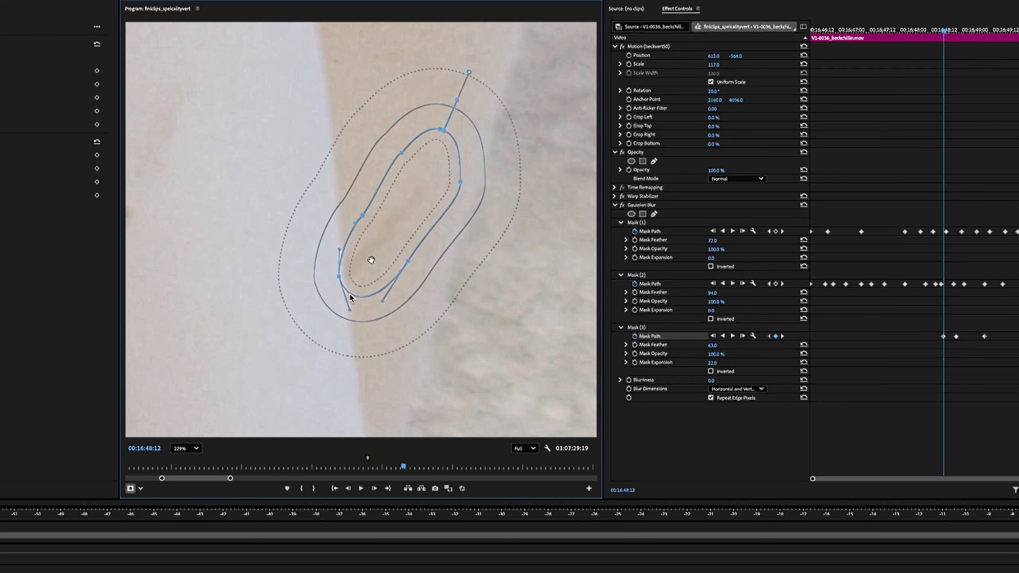
pyautogui.moveTo(337, 276); pyautogui.dragTo(336, 275)
pyautogui.press('Left')
pyautogui.press('Left')
pyautogui.press('Left')
pyautogui.press('Left')
pyautogui.press('Left')
pyautogui.press('Left')
pyautogui.press('Left')
pyautogui.press('Left')
pyautogui.press('Left')
pyautogui.press('Left')
pyautogui.press('Left')
pyautogui.press('Left')
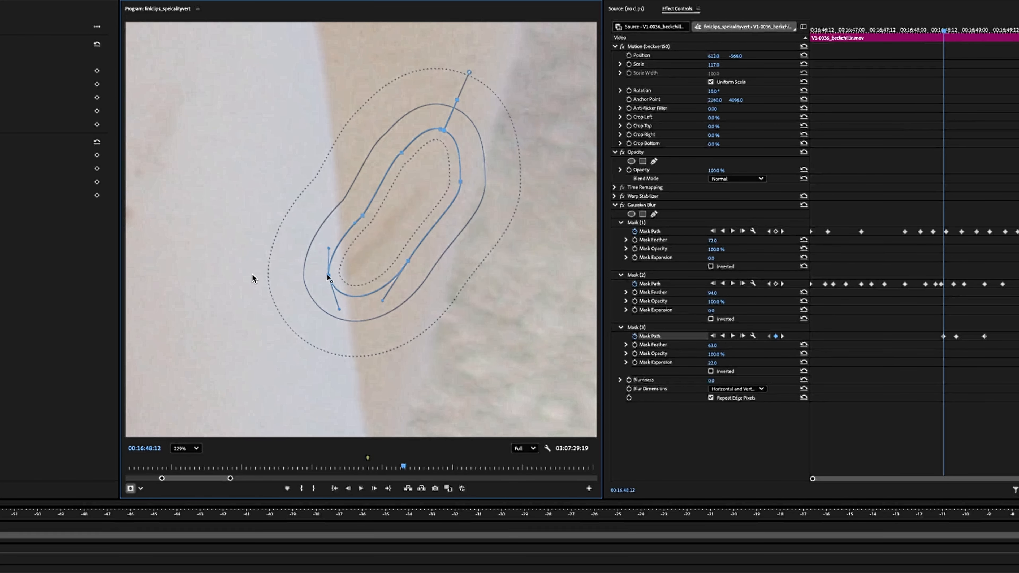
pyautogui.moveTo(327, 275); pyautogui.dragTo(330, 273)
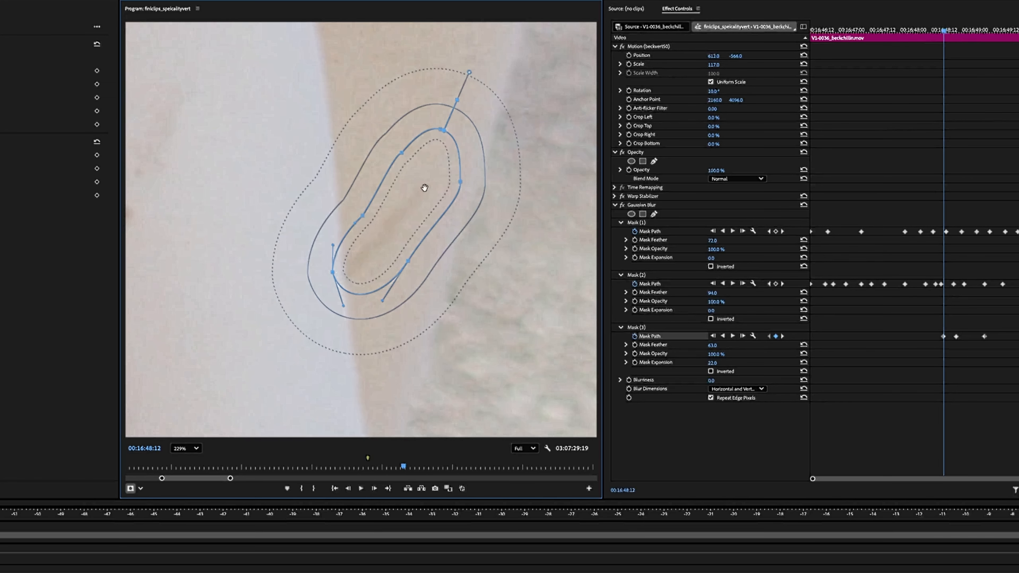
# At 00:16:48:11, move Mask (3) up and slightly right over the diagonal mark.
pyautogui.scroll(-2, 423, 194)
pyautogui.scroll(-3, 423, 194)
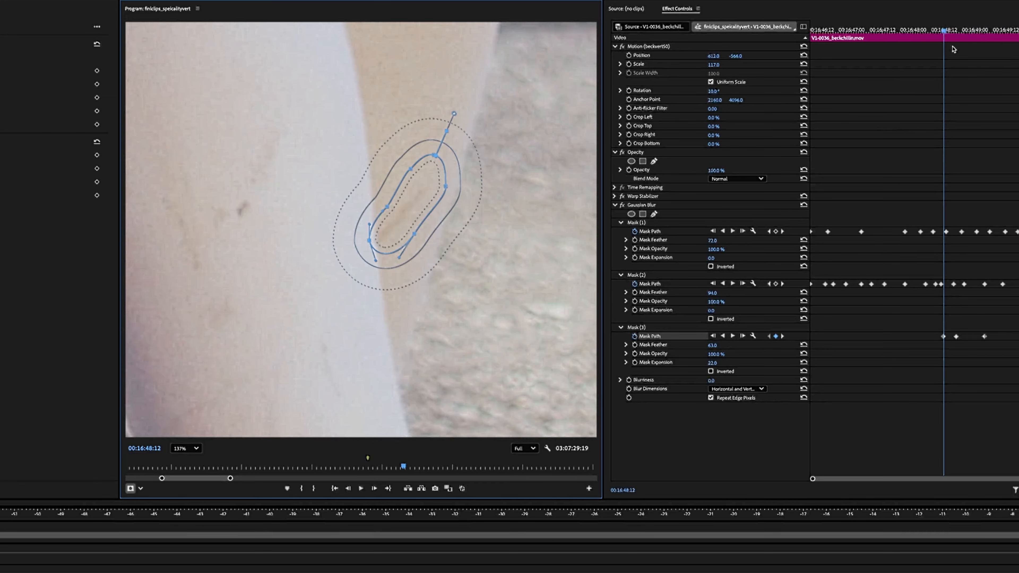
pyautogui.moveTo(946, 32); pyautogui.dragTo(945, 31)
pyautogui.press('Left')
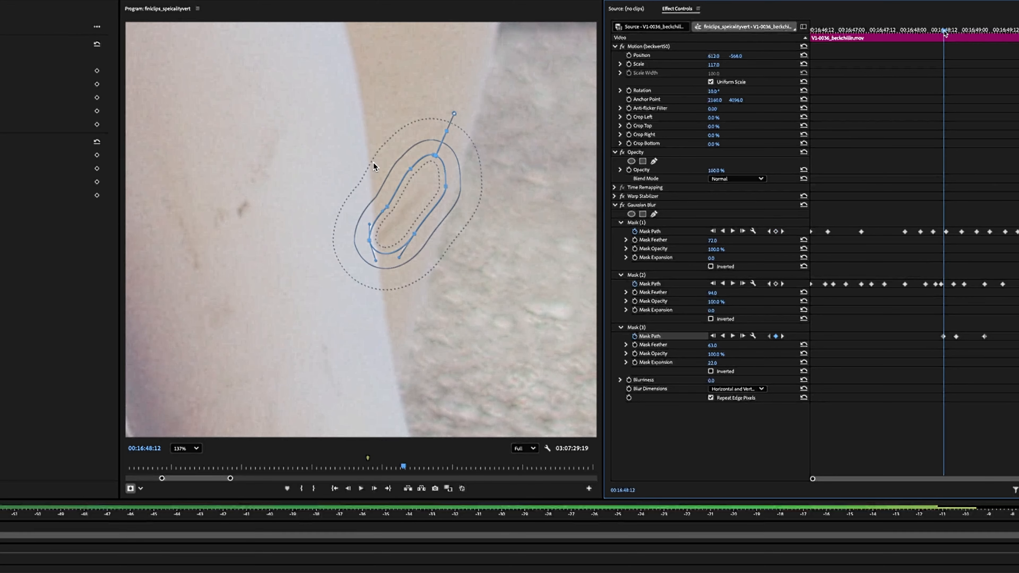
pyautogui.press('Left')
pyautogui.press('Left')
pyautogui.press('Right')
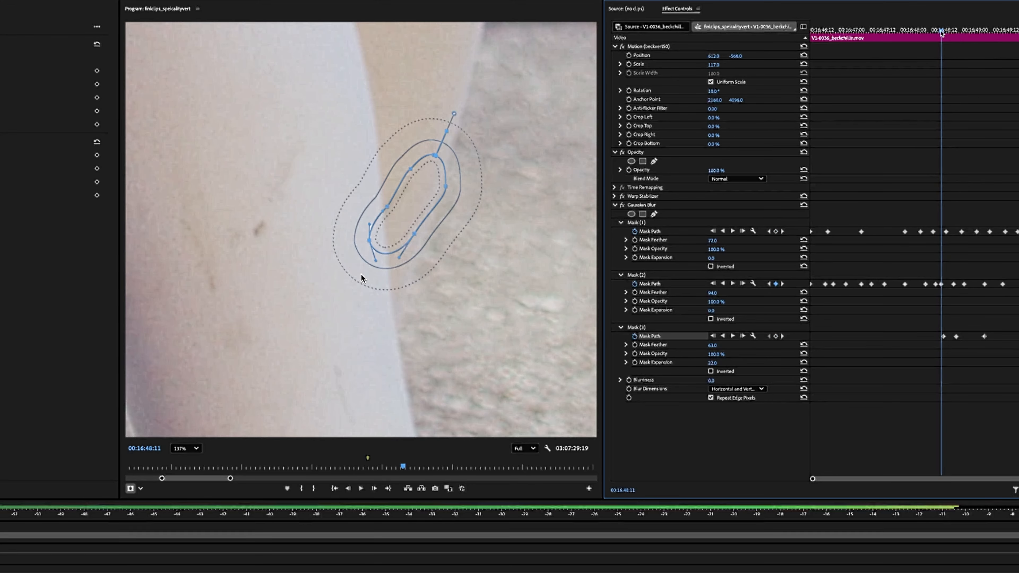
pyautogui.moveTo(405, 201); pyautogui.dragTo(411, 173)
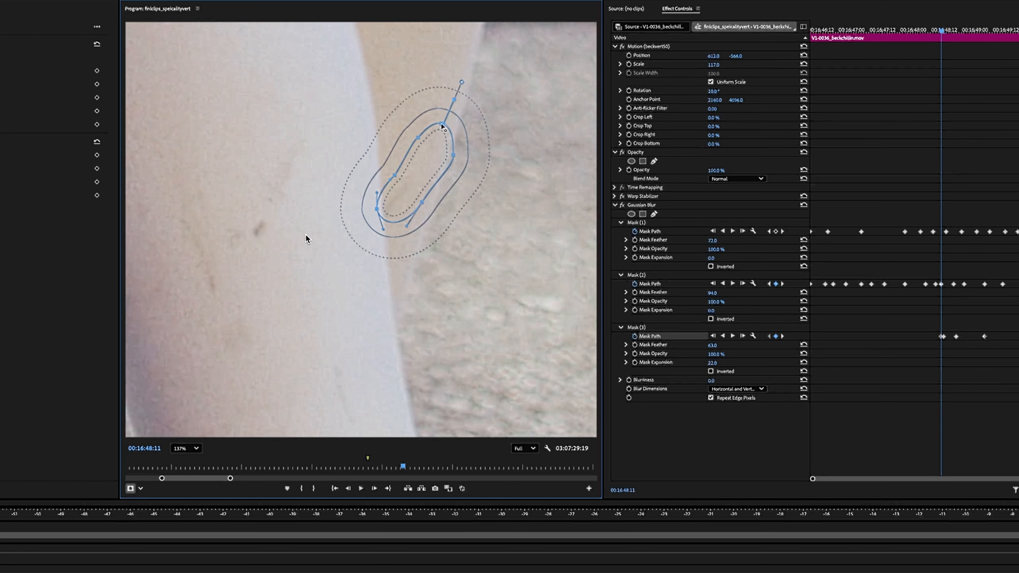
# Relocate Mask (3)'s feather handle to the lower-left end and pull the mask's upper vertices down toward the mark.
pyautogui.scroll(2, 441, 125)
pyautogui.scroll(2, 441, 126)
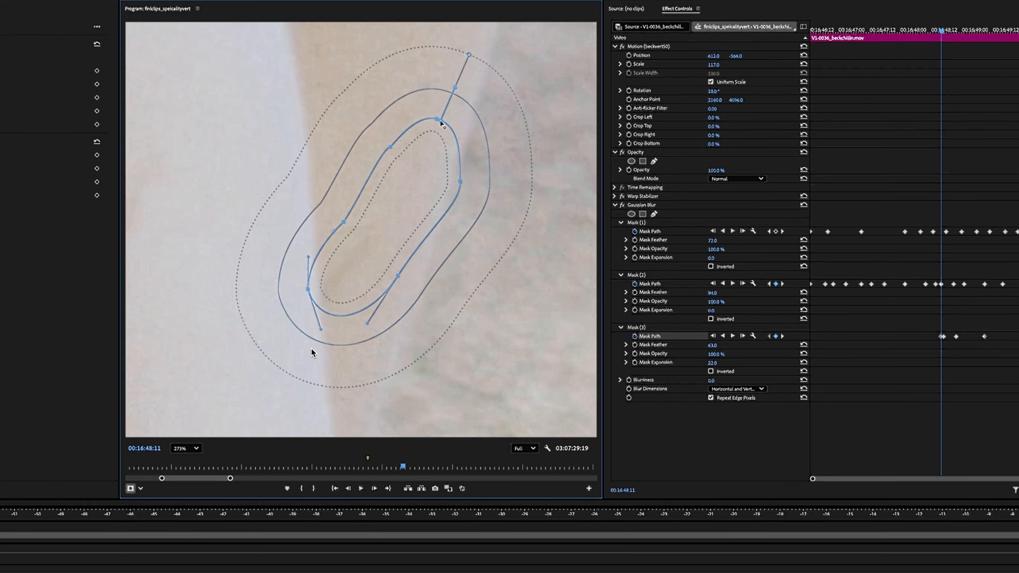
pyautogui.moveTo(427, 116); pyautogui.dragTo(284, 307)
pyautogui.moveTo(391, 148); pyautogui.dragTo(377, 171)
pyautogui.click(436, 119)
pyautogui.moveTo(437, 119); pyautogui.dragTo(416, 151)
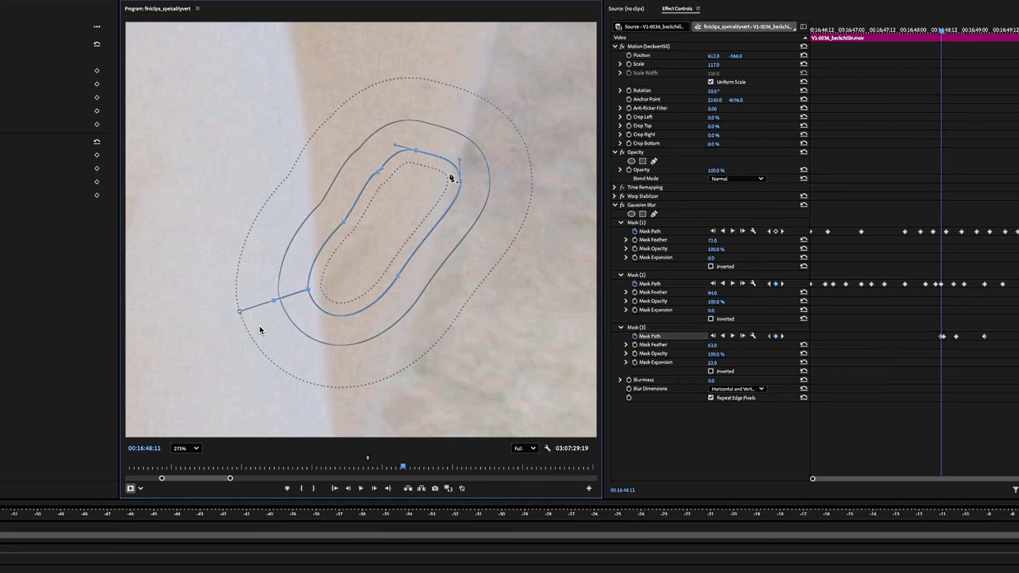
# Pull the right edge of Mask (3) inward, smooth its curves along the mark, and save the project.
pyautogui.moveTo(461, 181); pyautogui.dragTo(429, 201)
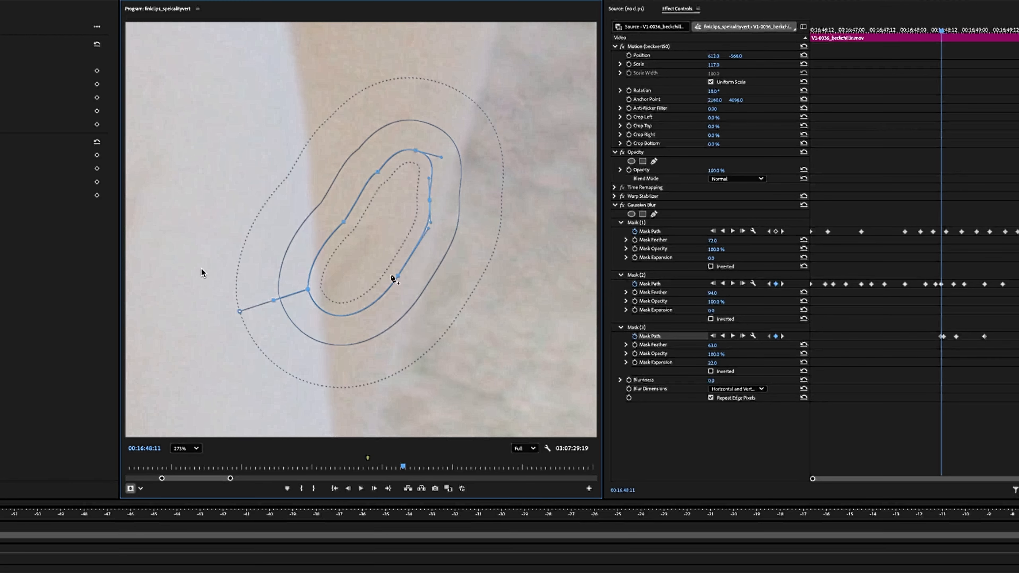
pyautogui.moveTo(395, 276); pyautogui.dragTo(379, 270)
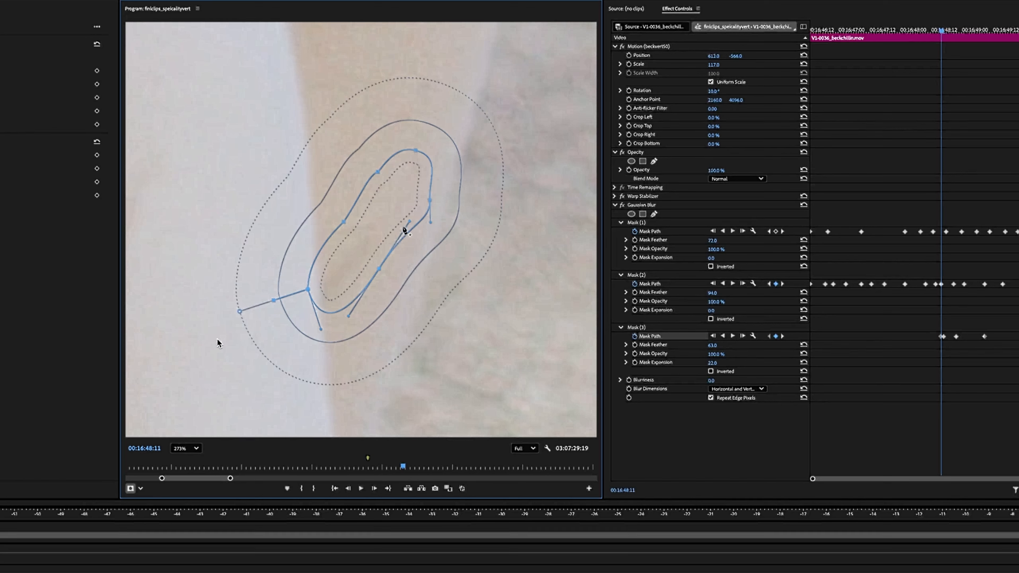
pyautogui.moveTo(409, 220); pyautogui.dragTo(404, 234)
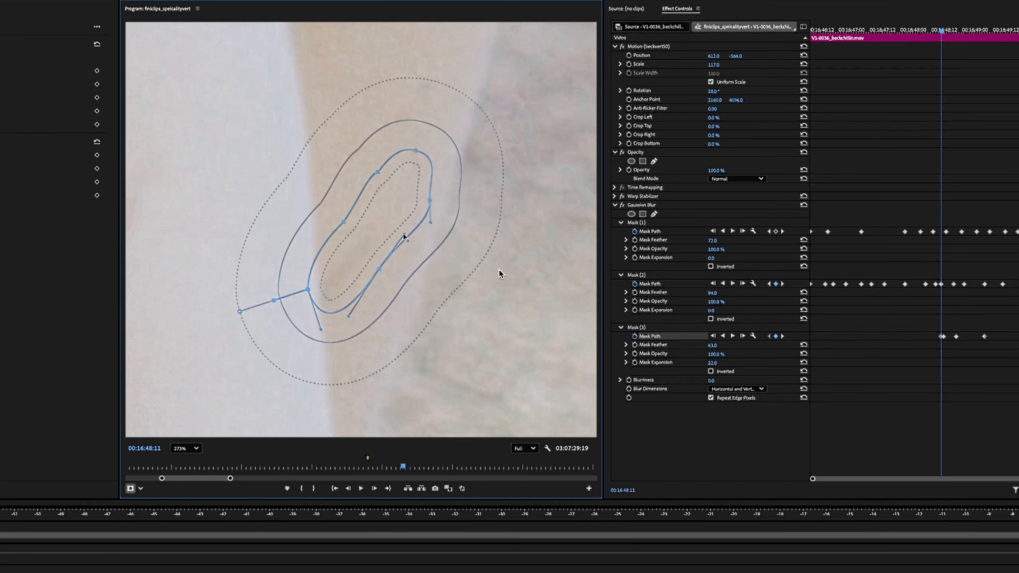
pyautogui.moveTo(349, 317); pyautogui.dragTo(356, 297)
pyautogui.moveTo(431, 223); pyautogui.dragTo(428, 208)
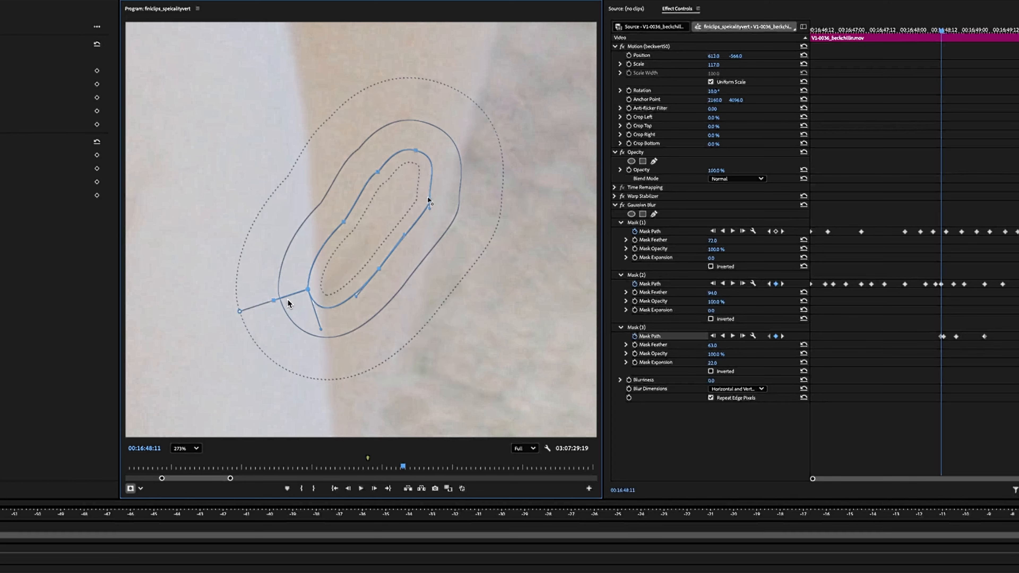
pyautogui.press('super+s')
# Keyframe Mask (3)'s opacity at 100% at 00:16:48:11 and at 0% one frame earlier, at 00:16:48:10.
pyautogui.click(634, 353)
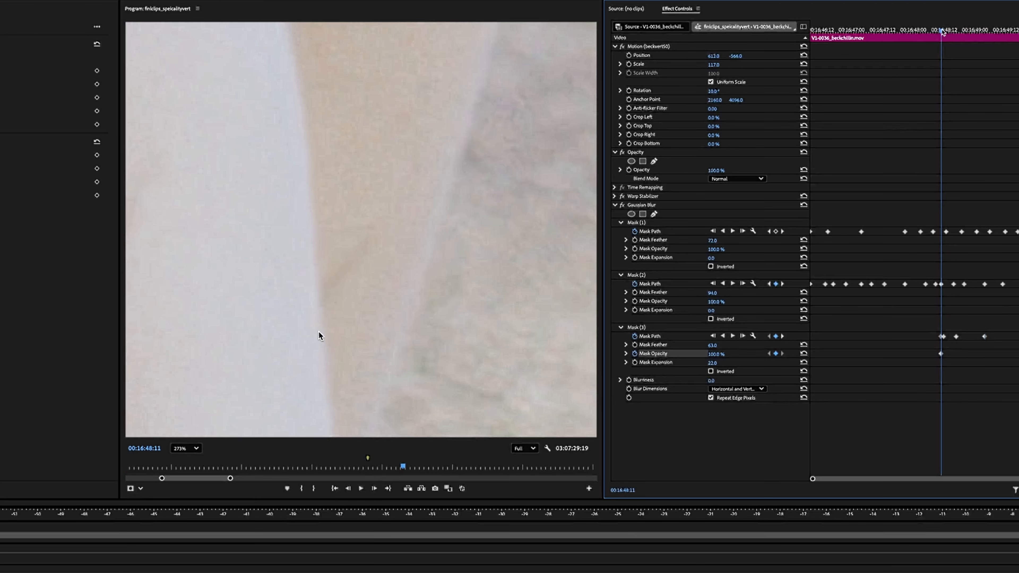
pyautogui.moveTo(941, 30); pyautogui.dragTo(938, 30)
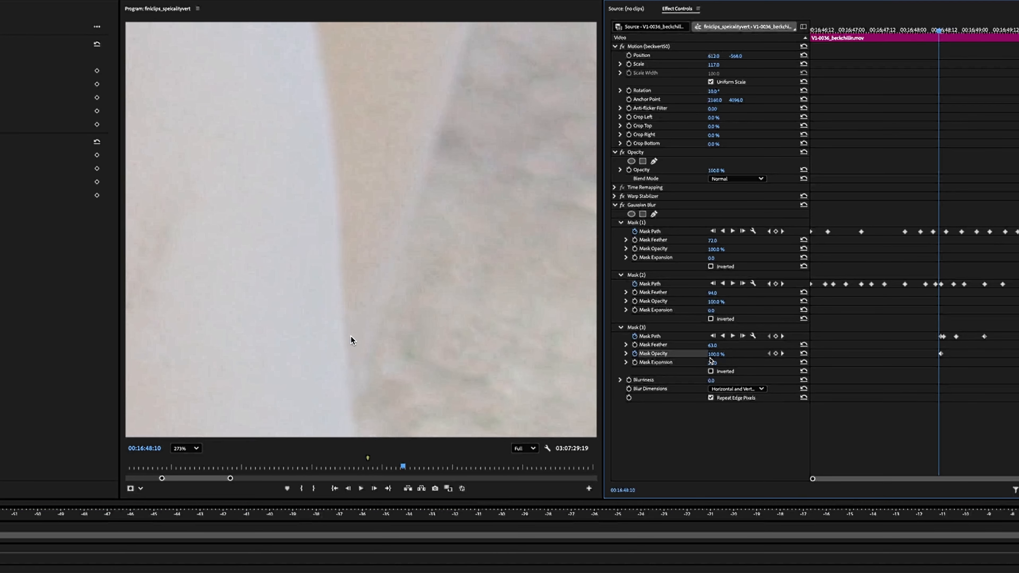
pyautogui.moveTo(712, 354); pyautogui.dragTo(672, 354)
pyautogui.scroll(-5, 430, 247)
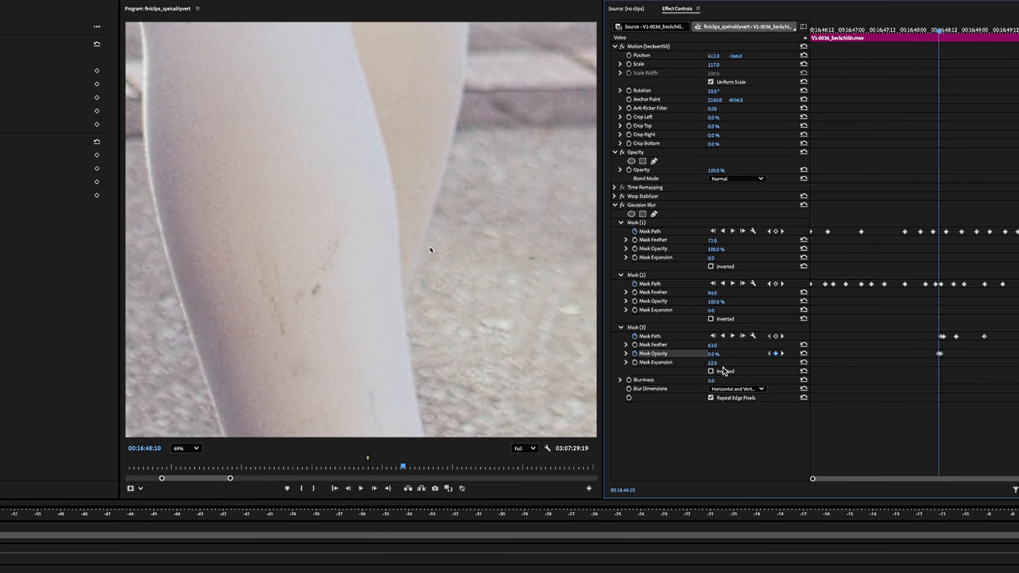
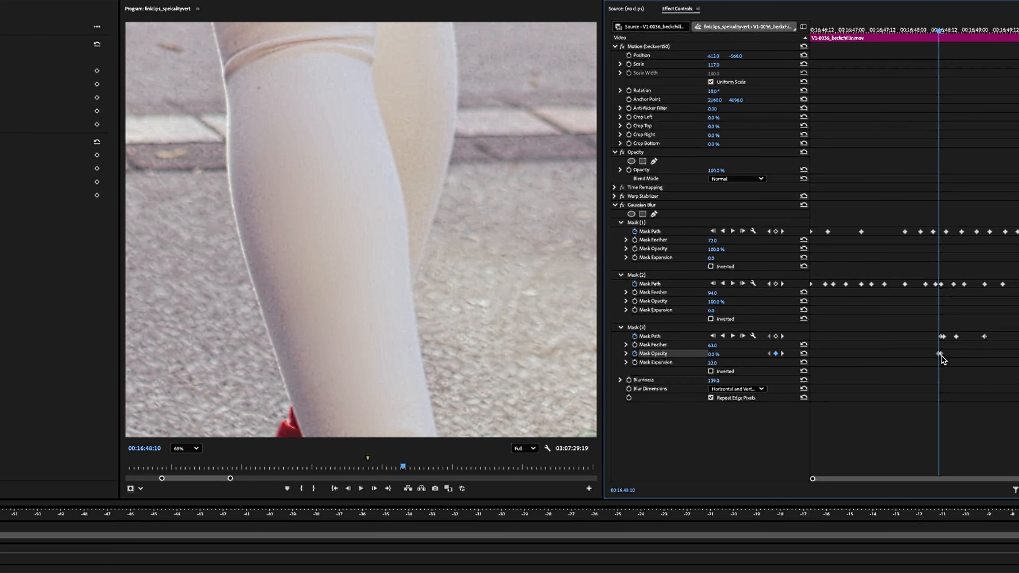
# Raise the Gaussian Blur's blurriness to 150 and play the clip to check how the masks cover the leg marks.
pyautogui.moveTo(723, 379); pyautogui.dragTo(718, 379)
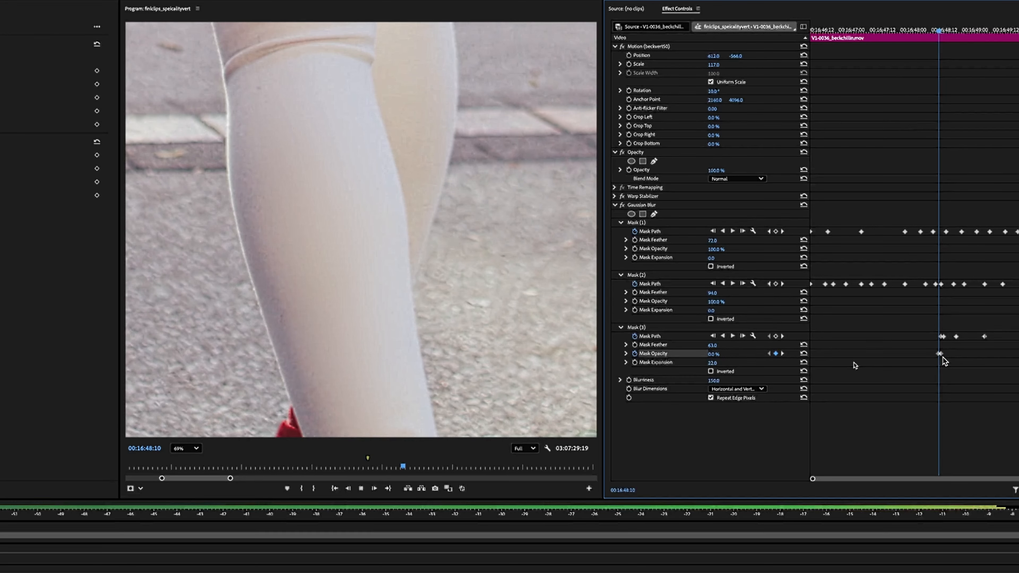
pyautogui.press('space')
pyautogui.scroll(-5, 437, 324)
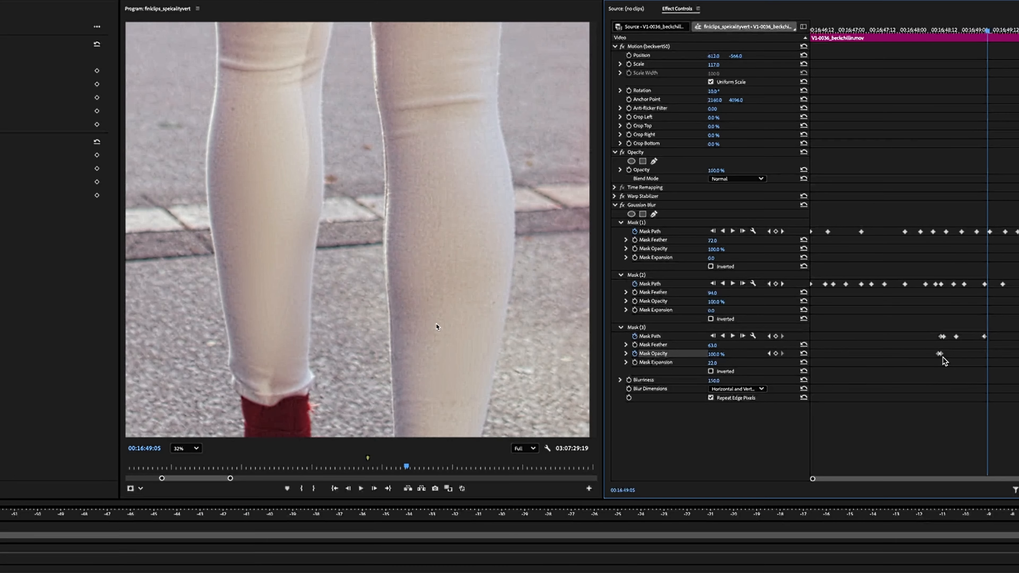
pyautogui.scroll(2, 437, 327)
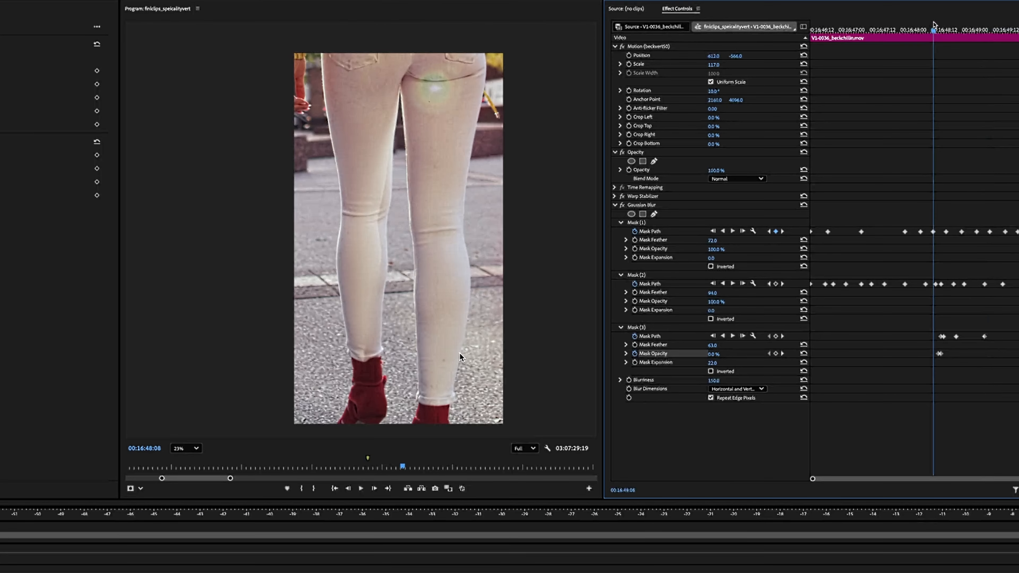
pyautogui.click(934, 30)
pyautogui.press('space')
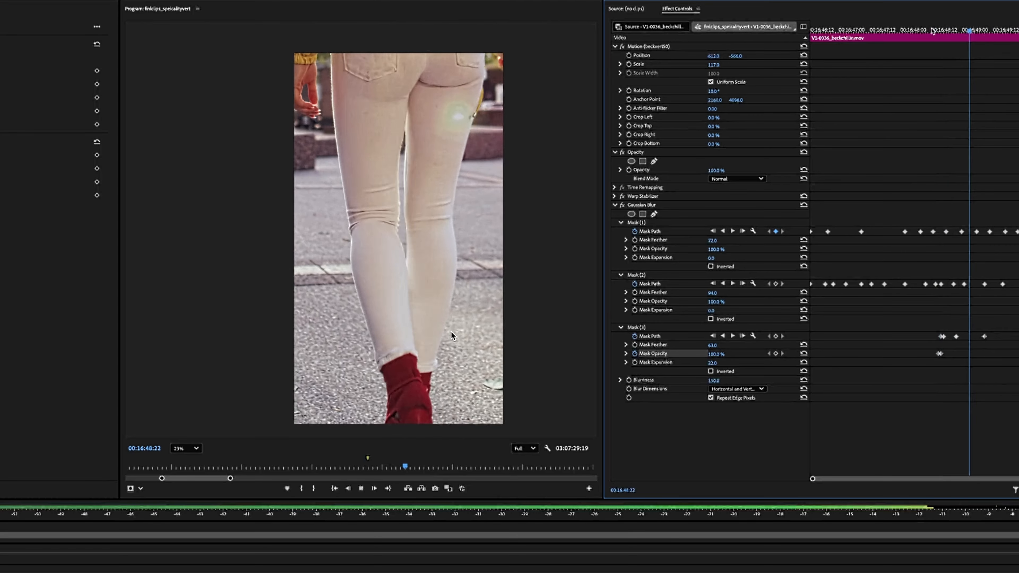
pyautogui.press('space')
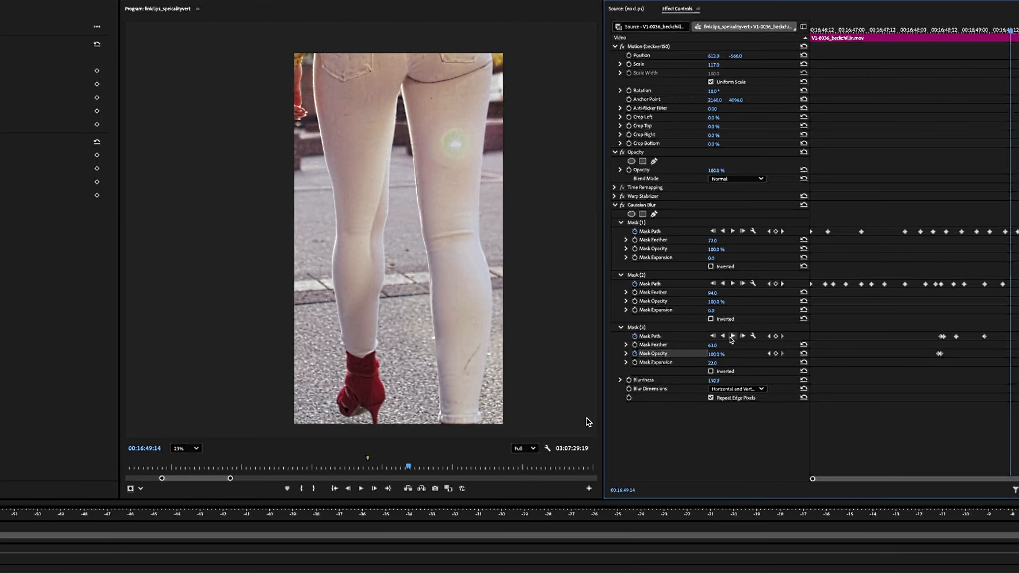
# Set the Gaussian Blur's blurriness back to 0 and save the project.
pyautogui.click(719, 380)
pyautogui.click(717, 440)
pyautogui.hotkey('ctrl', 's')
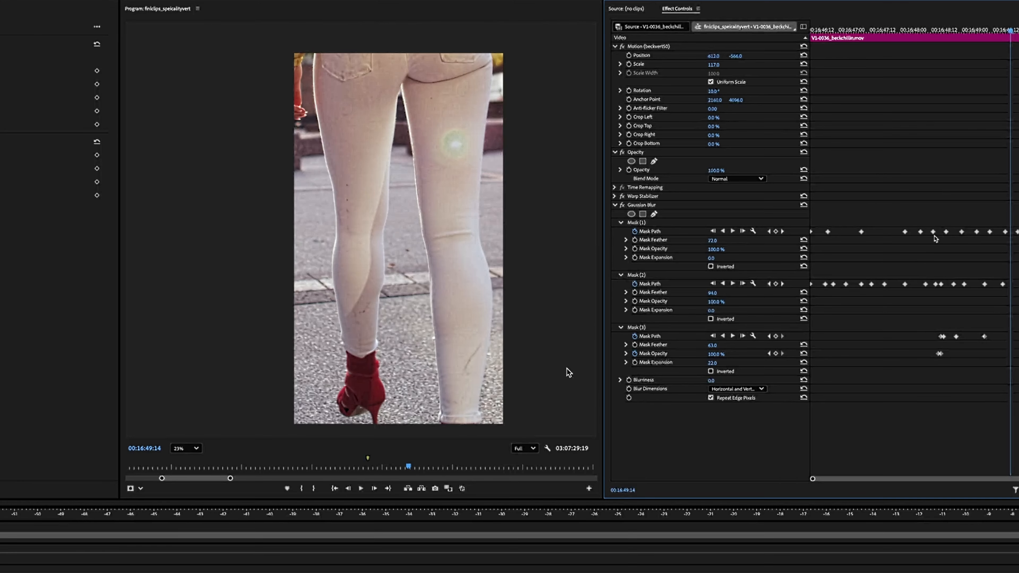
# At 00:16:49:14, move Mask (3) down and right onto the diagonal mark on the right calf.
pyautogui.click(985, 30)
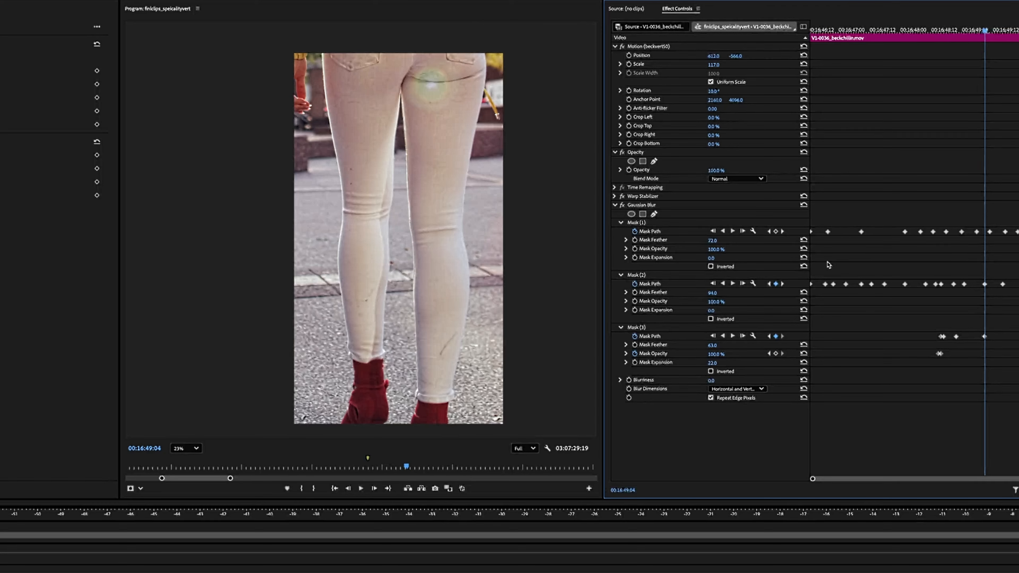
pyautogui.click(644, 336)
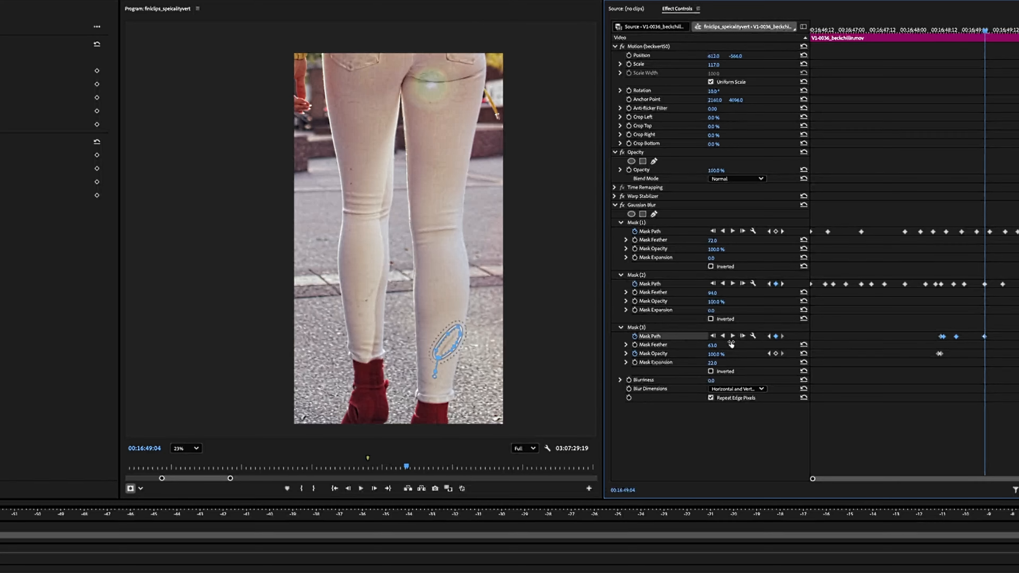
pyautogui.click(768, 335)
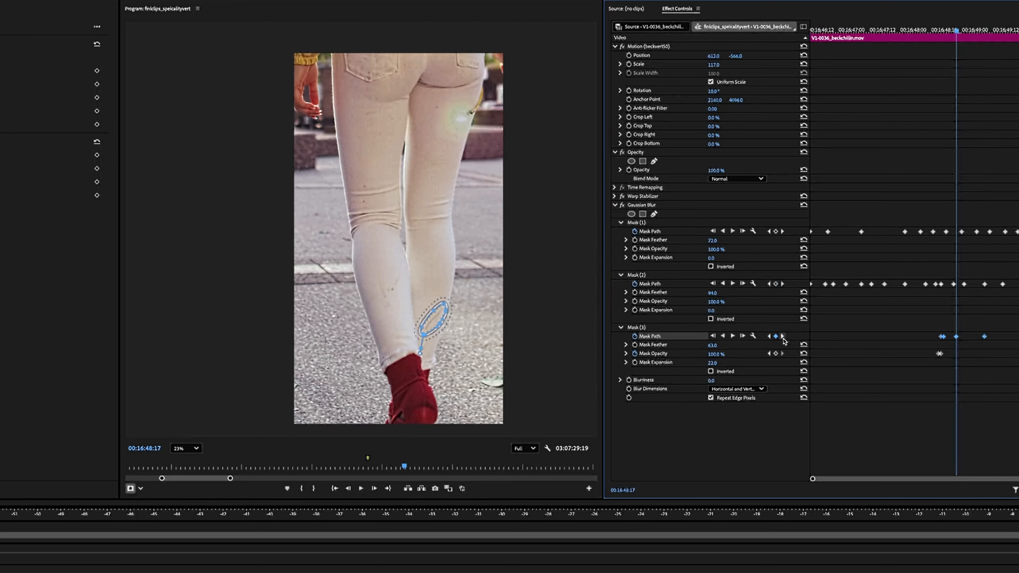
pyautogui.click(782, 337)
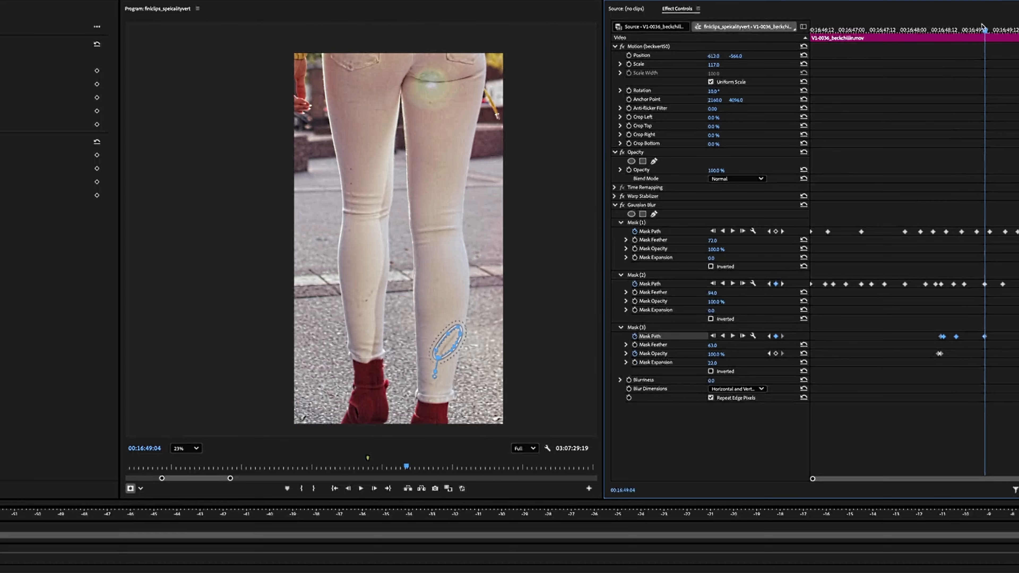
pyautogui.moveTo(986, 33); pyautogui.dragTo(1010, 33)
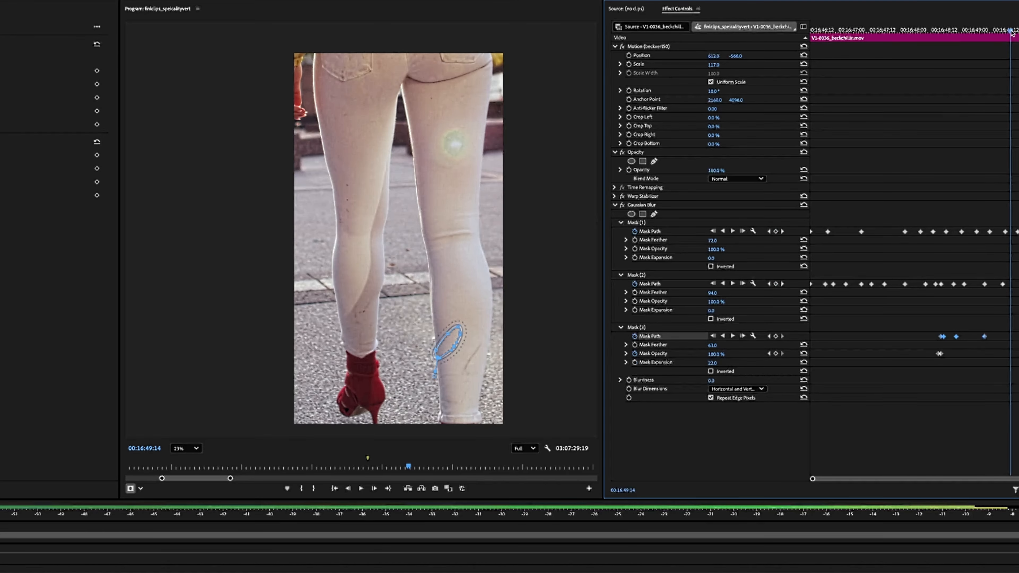
pyautogui.scroll(4, 461, 381)
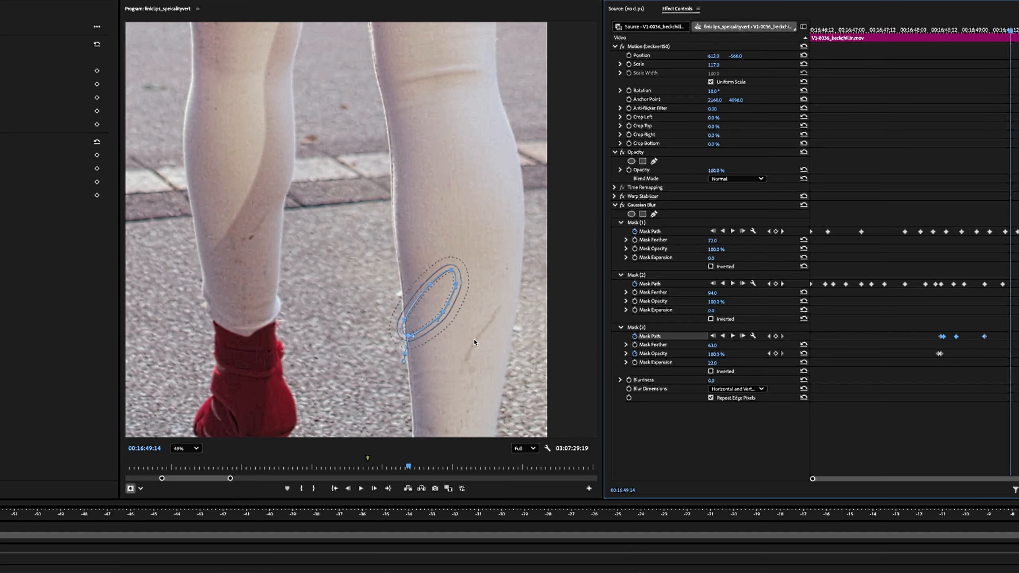
pyautogui.moveTo(428, 308); pyautogui.dragTo(481, 336)
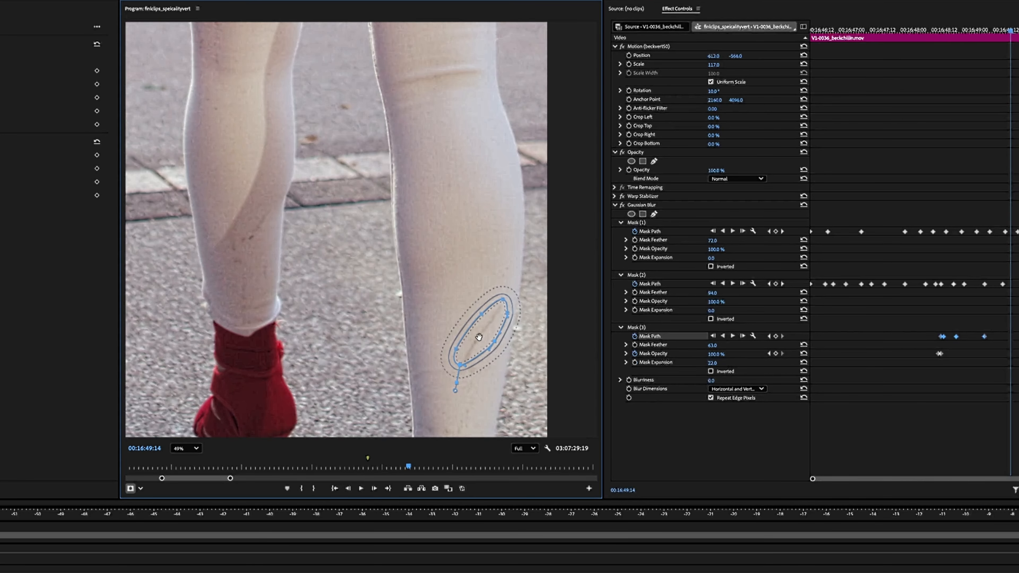
# Relocate Mask (3)'s feather handle to its upper-left edge and extend the lower and upper ends around the mark.
pyautogui.moveTo(459, 366); pyautogui.dragTo(451, 320)
pyautogui.moveTo(460, 373); pyautogui.dragTo(465, 375)
pyautogui.moveTo(502, 300); pyautogui.dragTo(507, 290)
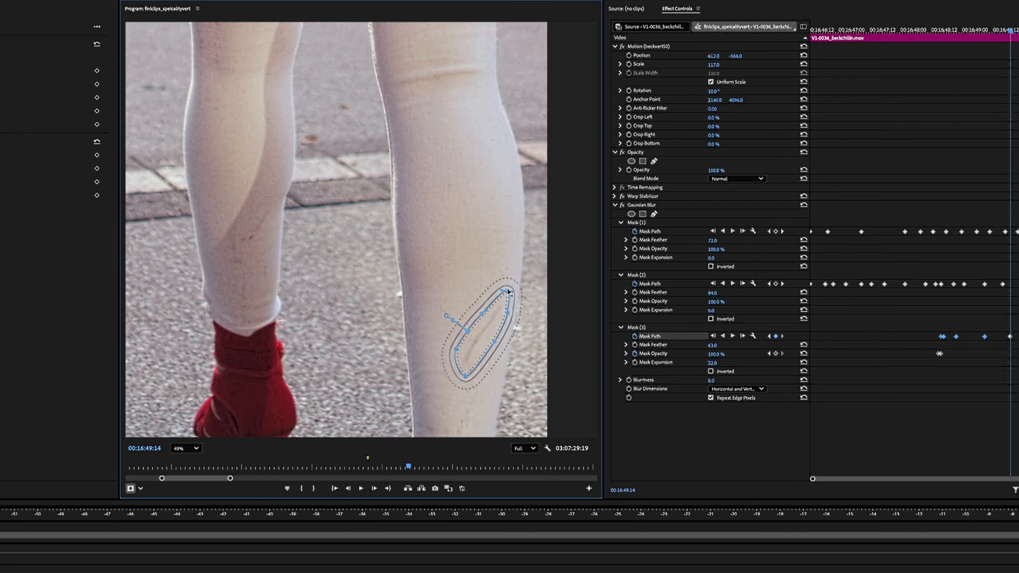
# At 00:16:49:17, shift Mask (3) slightly down and right to follow the calf mark.
pyautogui.click(1007, 32)
pyautogui.moveTo(982, 33); pyautogui.dragTo(955, 39)
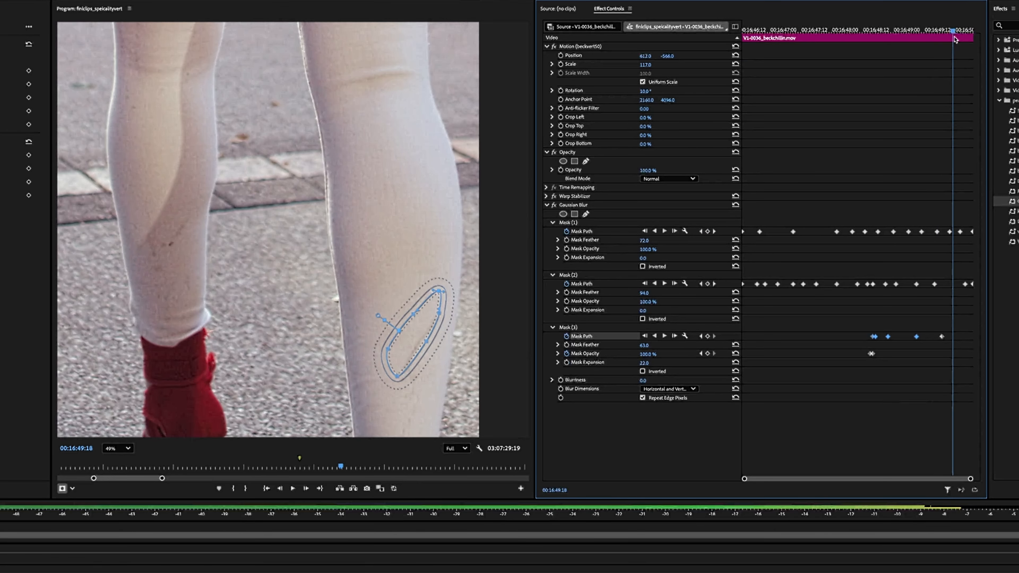
pyautogui.moveTo(955, 39); pyautogui.dragTo(951, 39)
pyautogui.moveTo(415, 343); pyautogui.dragTo(423, 352)
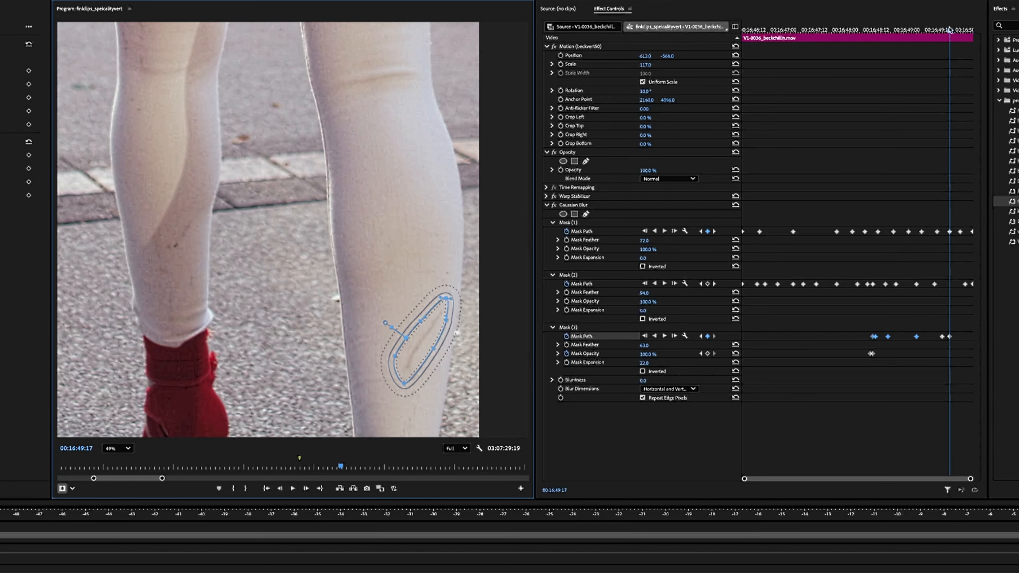
# Shift Mask (3) up and left at 00:16:49:23, and farther left at 00:16:50:02, to follow the calf mark.
pyautogui.moveTo(949, 30); pyautogui.dragTo(966, 31)
pyautogui.moveTo(423, 342); pyautogui.dragTo(416, 334)
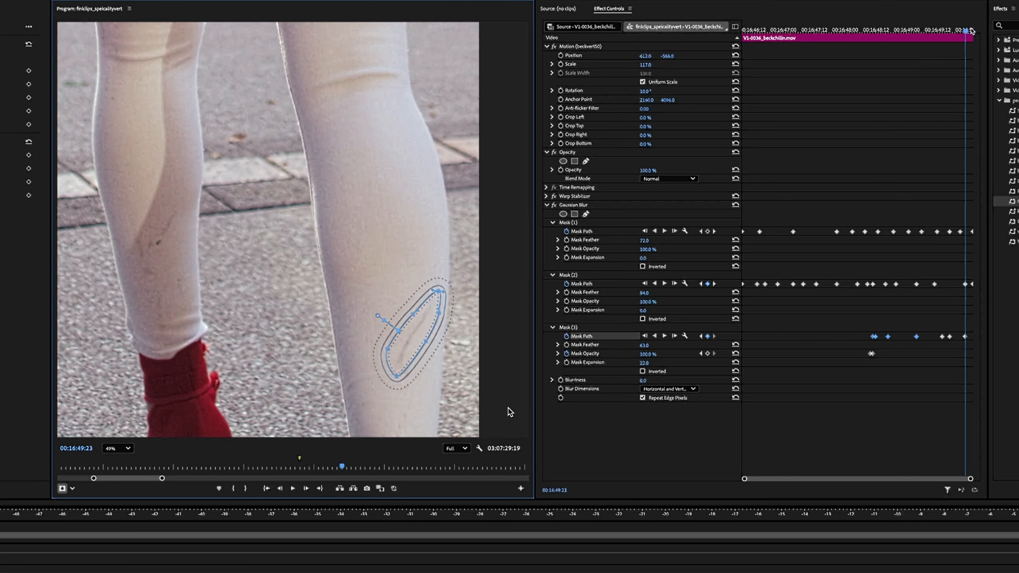
pyautogui.moveTo(965, 31); pyautogui.dragTo(972, 33)
pyautogui.moveTo(415, 326)
pyautogui.mouseDown()
pyautogui.moveTo(409, 314)
pyautogui.moveTo(405, 324)
pyautogui.mouseUp()
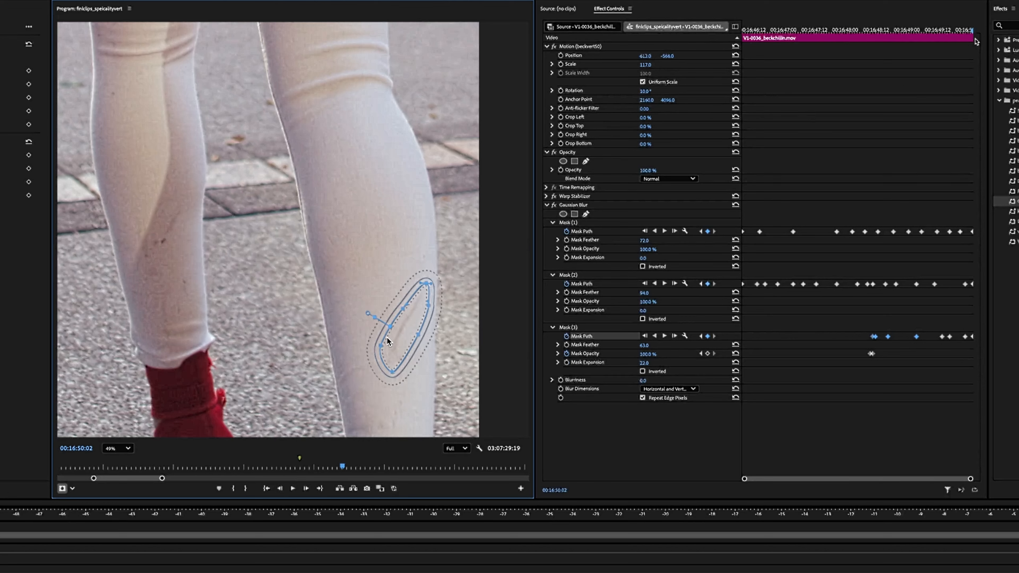
# At 00:16:49:10, nudge Mask (3) slightly right to centre it on the calf mark.
pyautogui.click(970, 31)
pyautogui.moveTo(970, 31); pyautogui.dragTo(937, 44)
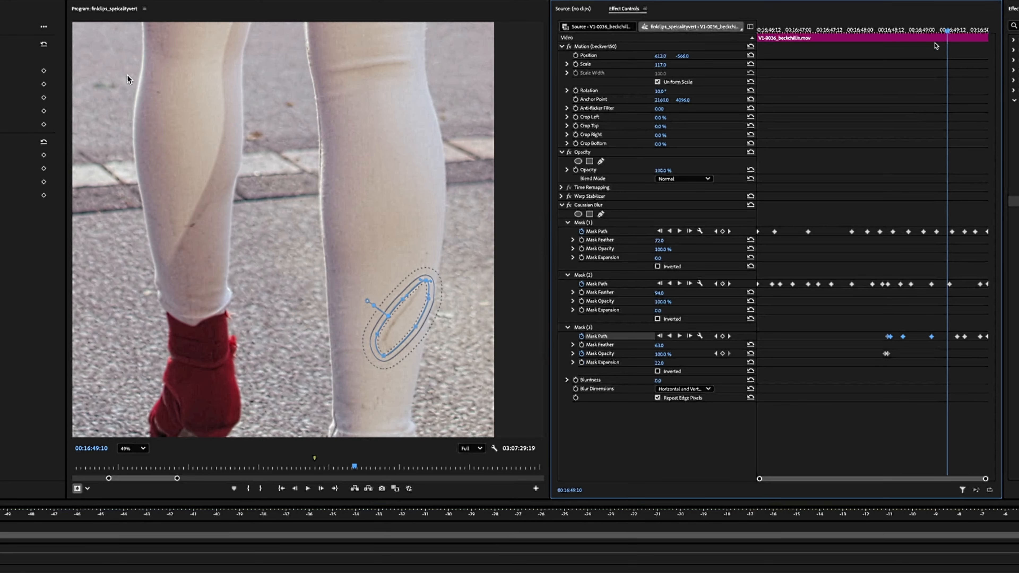
pyautogui.click(394, 324)
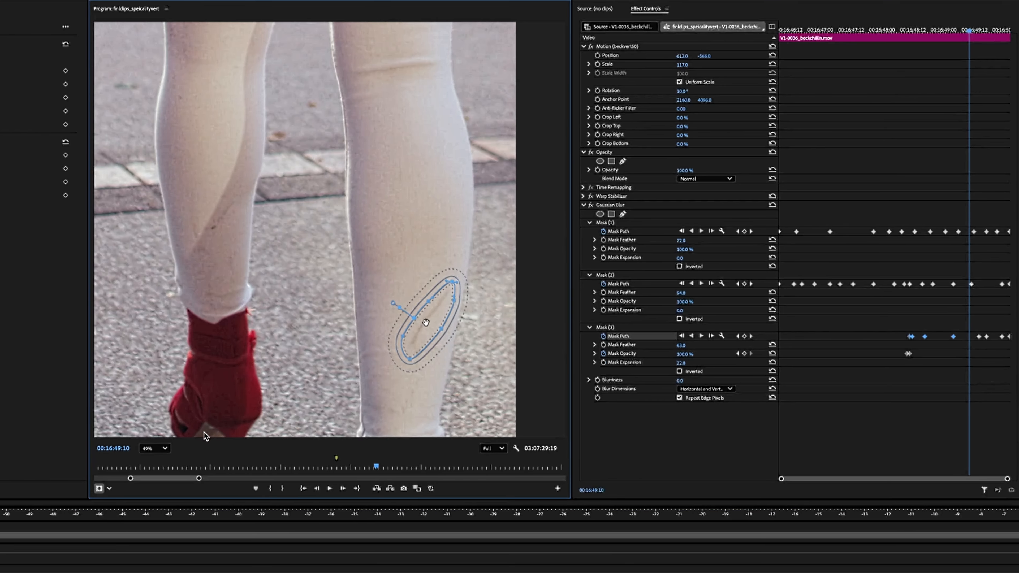
pyautogui.moveTo(434, 322); pyautogui.dragTo(436, 322)
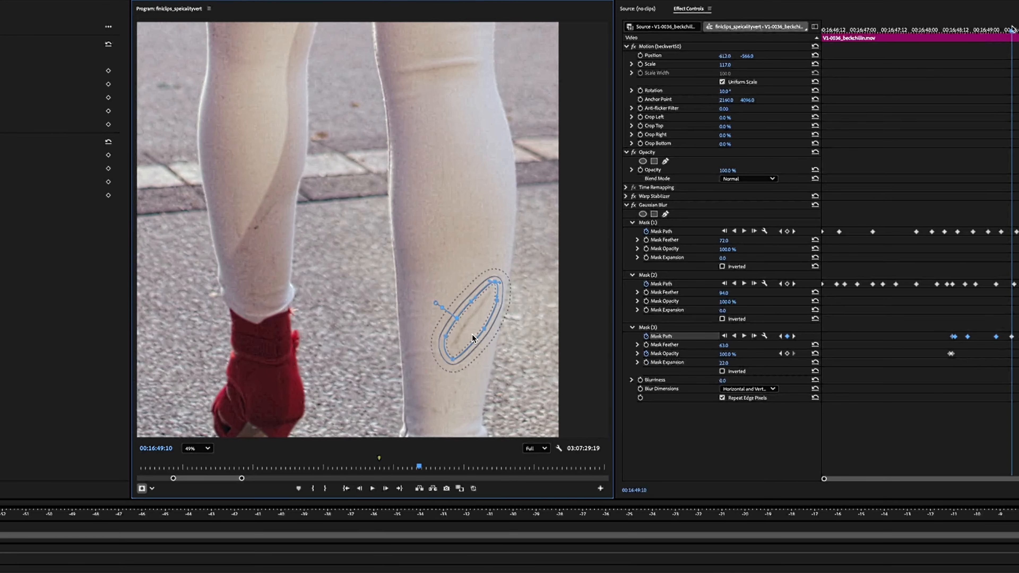
# Step through the frames from 00:16:49:10 back to 00:16:48:05, checking that Mask (3) follows the calf mark.
pyautogui.press('Left')
pyautogui.press('Left')
pyautogui.press('Left')
pyautogui.press('Left')
pyautogui.press('Left')
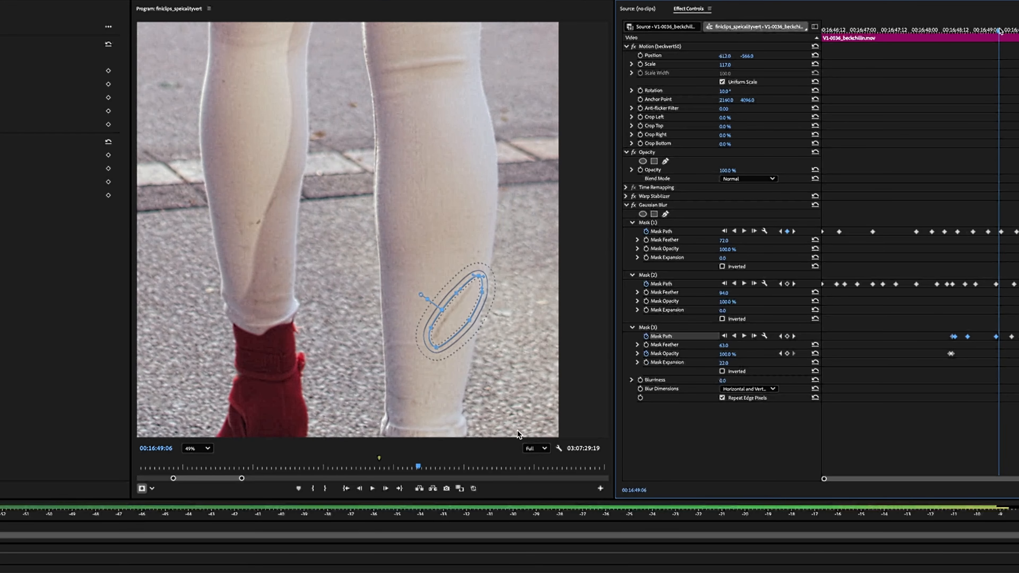
pyautogui.press('Left')
pyautogui.press('Left')
pyautogui.press('Left')
pyautogui.press('Left')
pyautogui.press('Left')
pyautogui.press('Left')
pyautogui.press('Left')
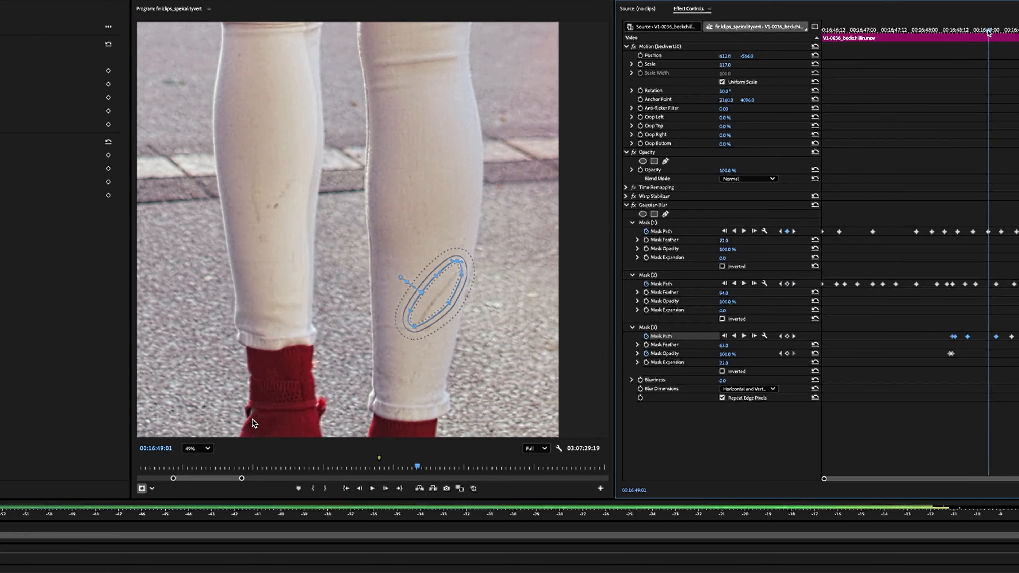
pyautogui.press('Right')
pyautogui.press('Right')
pyautogui.press('Right')
pyautogui.press('Right')
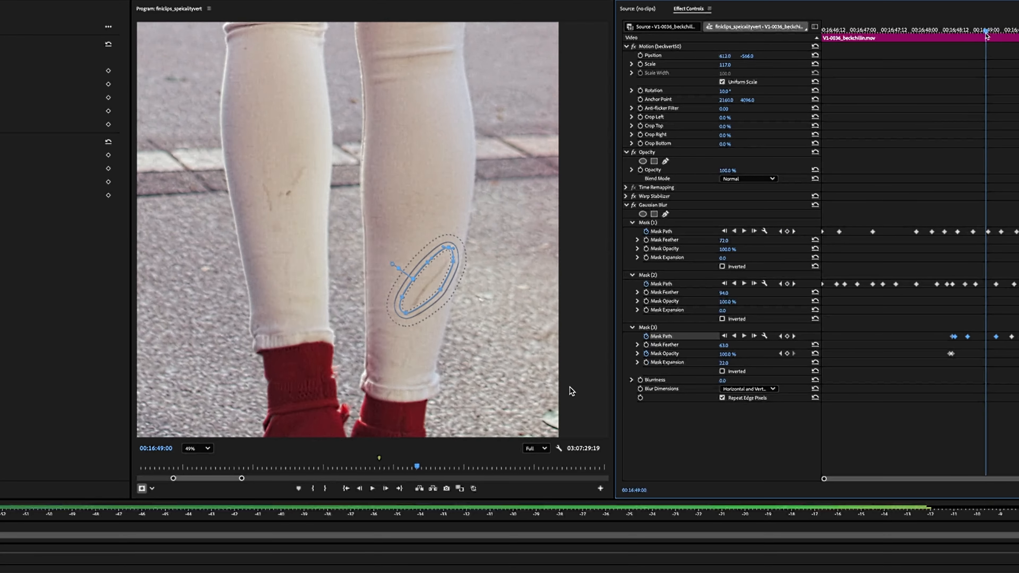
pyautogui.press('Left')
pyautogui.press('Left')
pyautogui.press('Left')
pyautogui.press('Left')
pyautogui.press('Left')
pyautogui.press('Left')
pyautogui.press('Left')
pyautogui.press('Left')
pyautogui.press('Left')
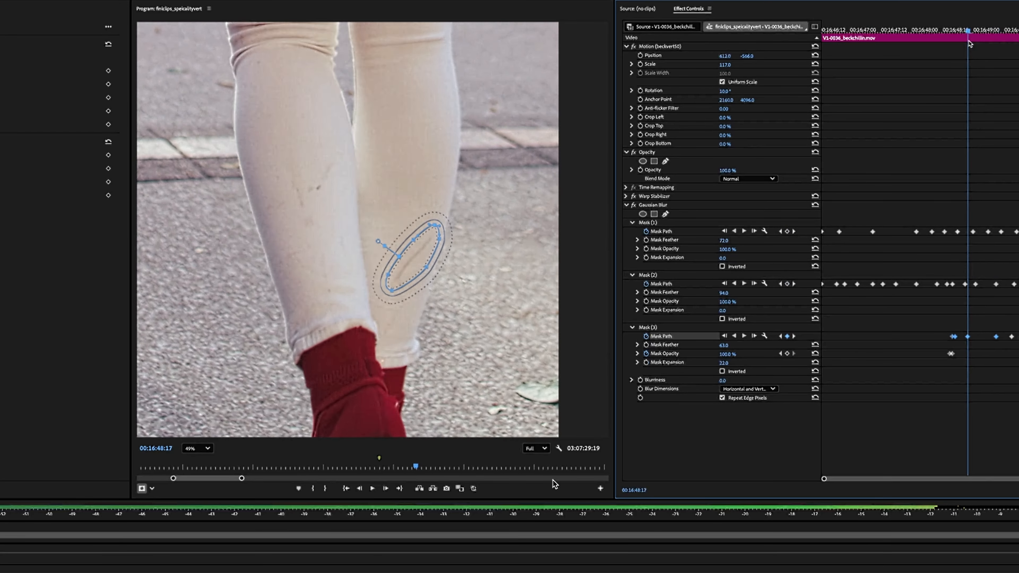
pyautogui.press('Left')
pyautogui.press('Left')
pyautogui.press('Left')
pyautogui.press('Left')
pyautogui.press('Left')
pyautogui.press('Left')
pyautogui.press('Left')
pyautogui.press('Left')
pyautogui.press('Left')
pyautogui.press('Left')
pyautogui.press('Left')
pyautogui.press('Left')
pyautogui.press('Left')
pyautogui.press('Left')
pyautogui.press('Left')
pyautogui.press('Left')
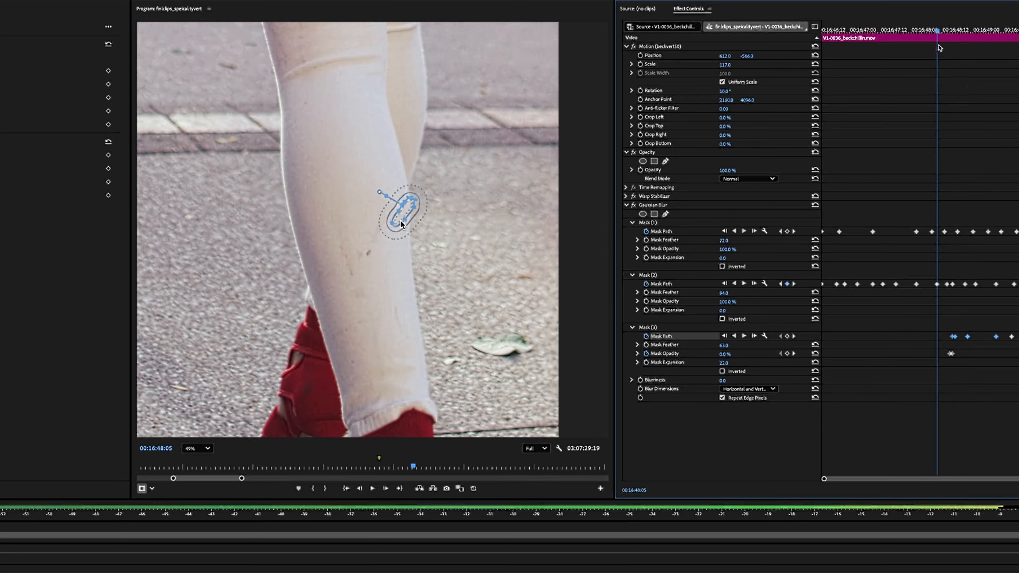
# Scrub back from 00:16:48:05 to 00:16:46:21 and return to 00:16:47:11, examining where the calf mark appears.
pyautogui.moveTo(927, 49); pyautogui.dragTo(893, 59)
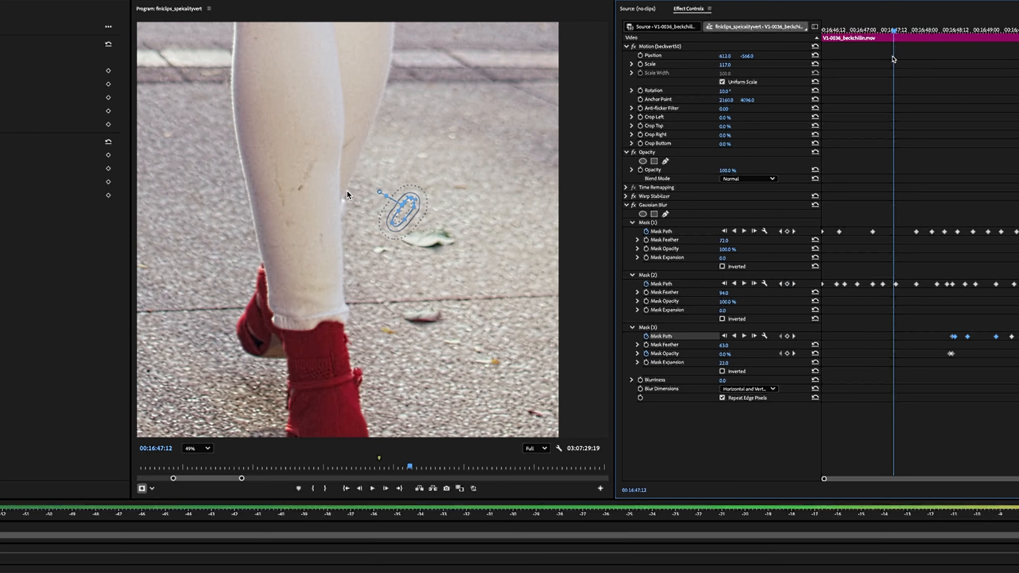
pyautogui.press('Left')
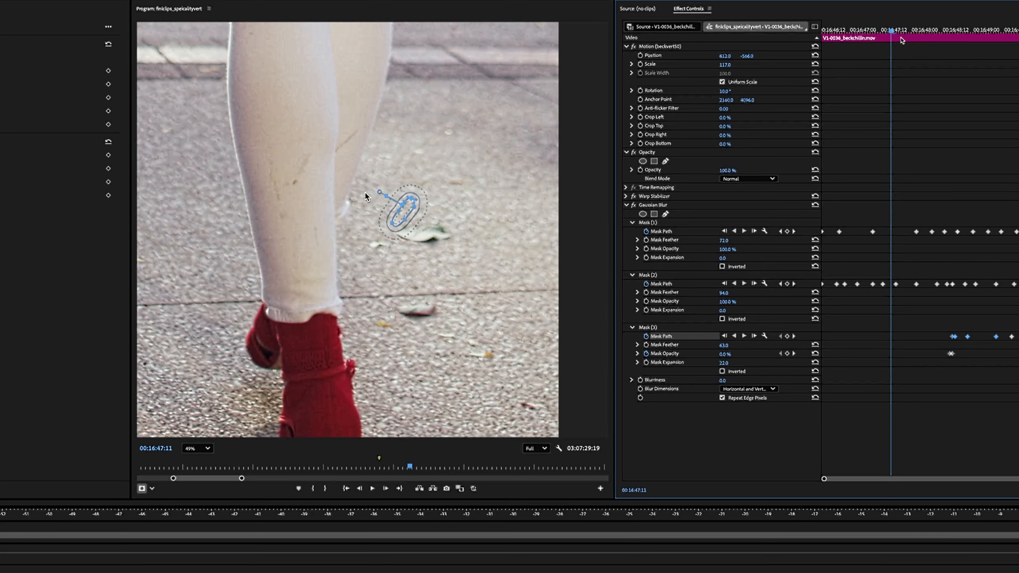
pyautogui.moveTo(888, 33); pyautogui.dragTo(839, 46)
pyautogui.press('l')
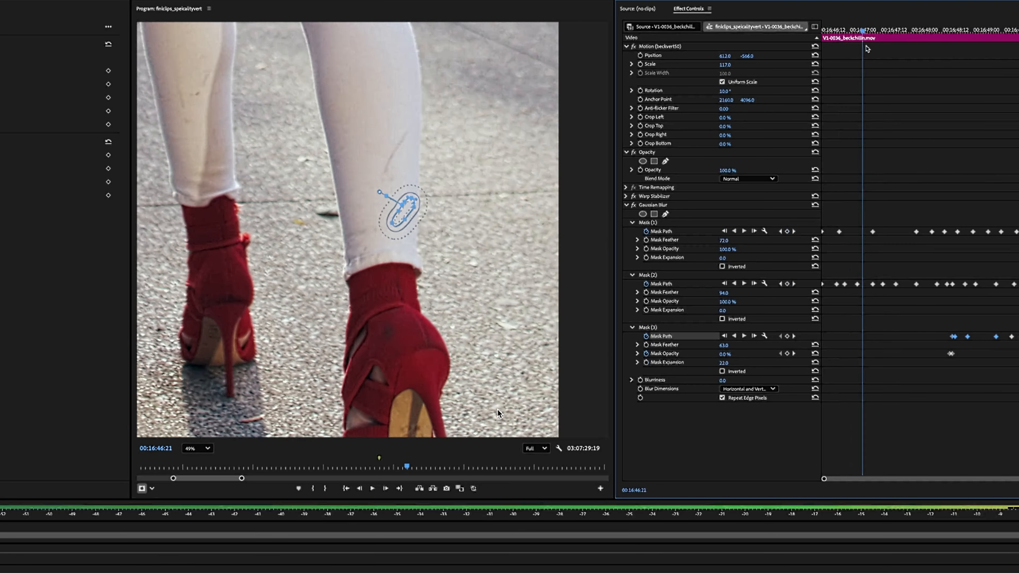
pyautogui.moveTo(936, 57); pyautogui.dragTo(921, 59)
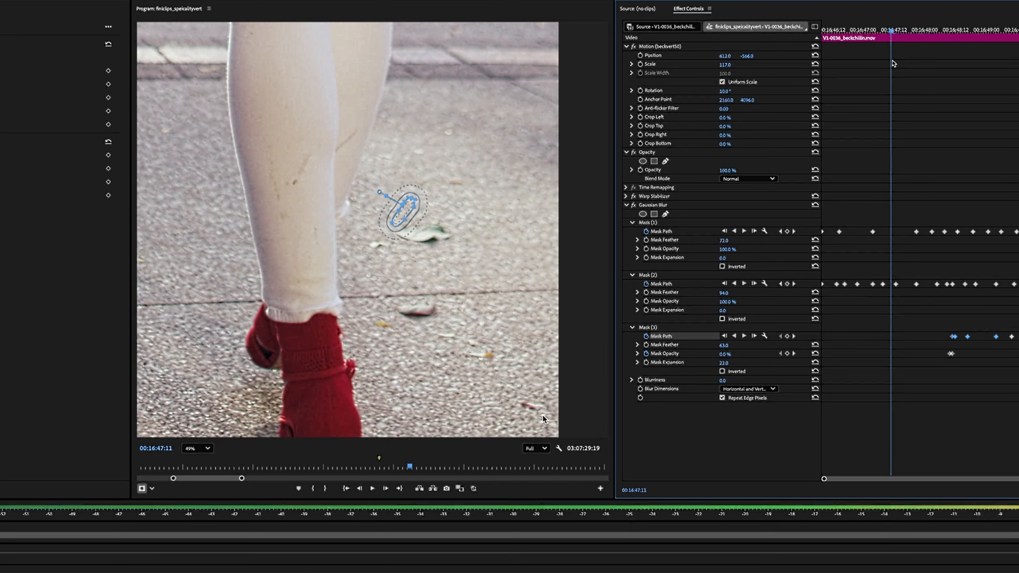
# At 00:16:47:11, try moving Mask (3) onto the rear calf mark and stretching its lower end left, and undo both changes.
pyautogui.scroll(3, 333, 138)
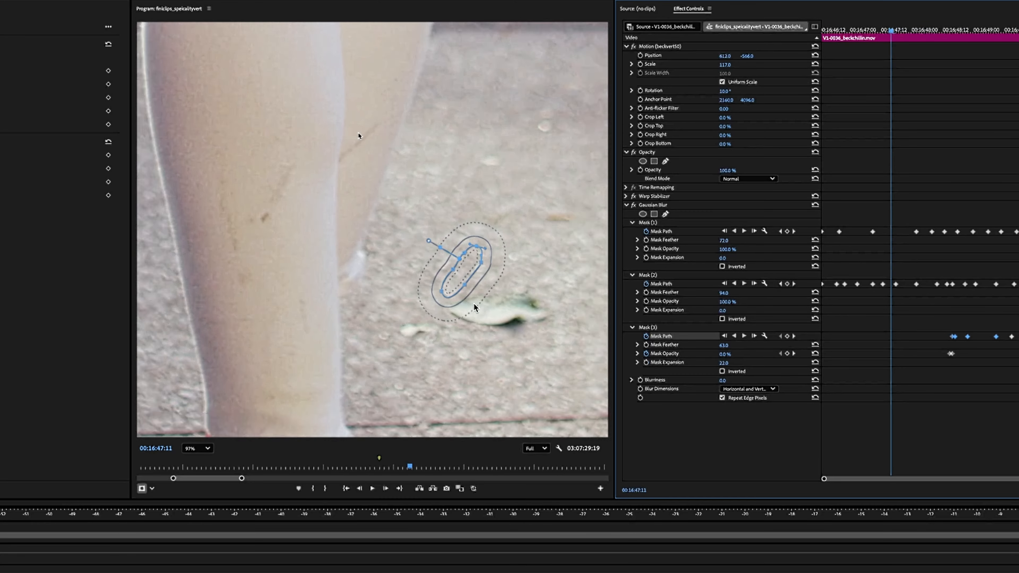
pyautogui.moveTo(472, 286); pyautogui.dragTo(367, 145)
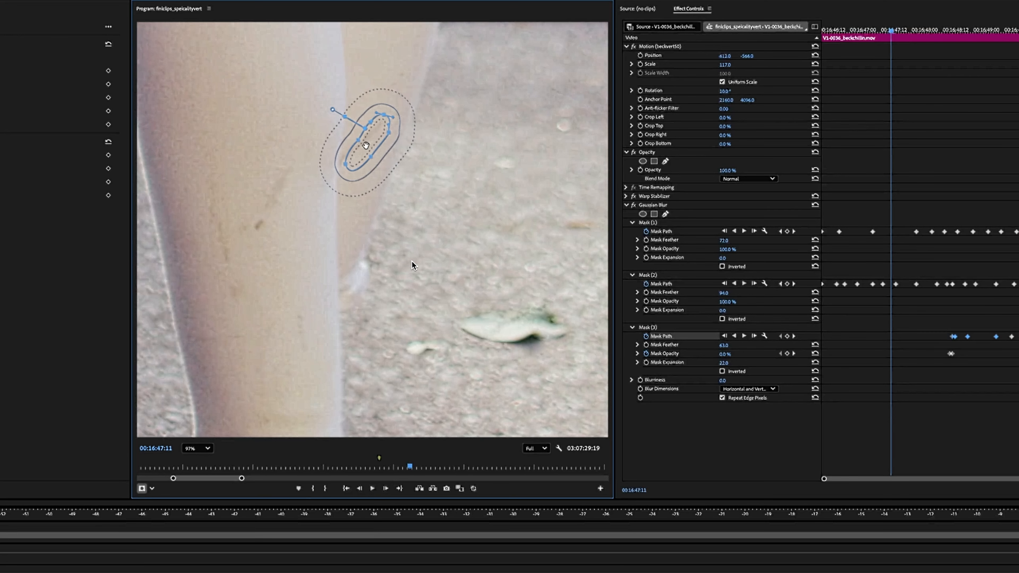
pyautogui.scroll(3, 366, 149)
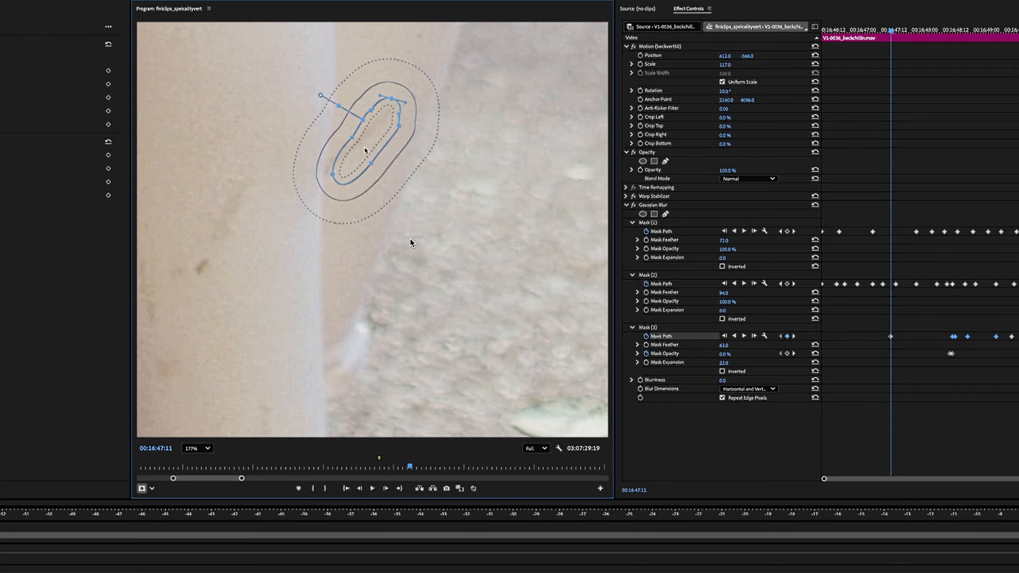
pyautogui.scroll(2, 410, 239)
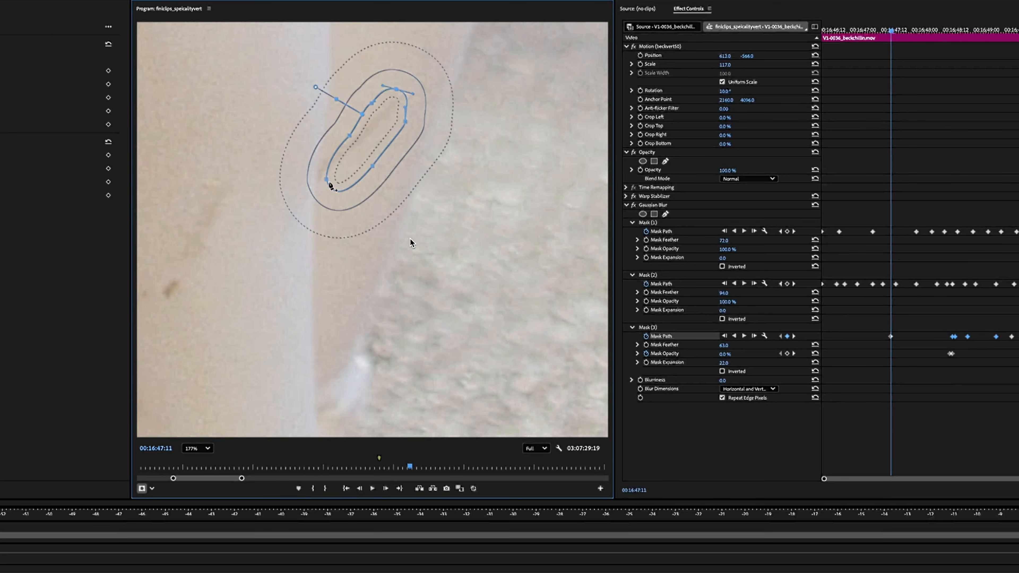
pyautogui.moveTo(326, 180); pyautogui.dragTo(301, 177)
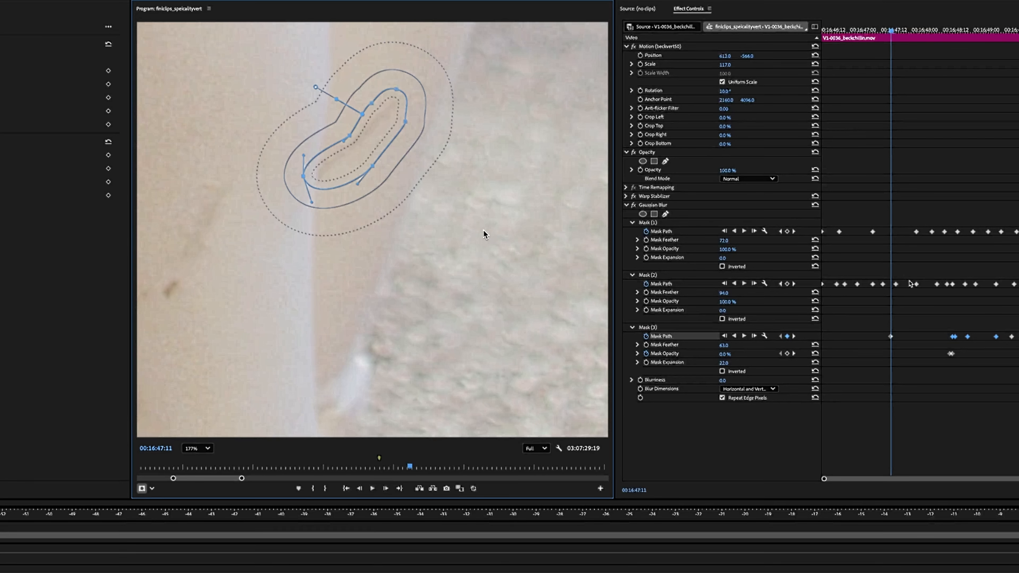
pyautogui.scroll(-3, 403, 203)
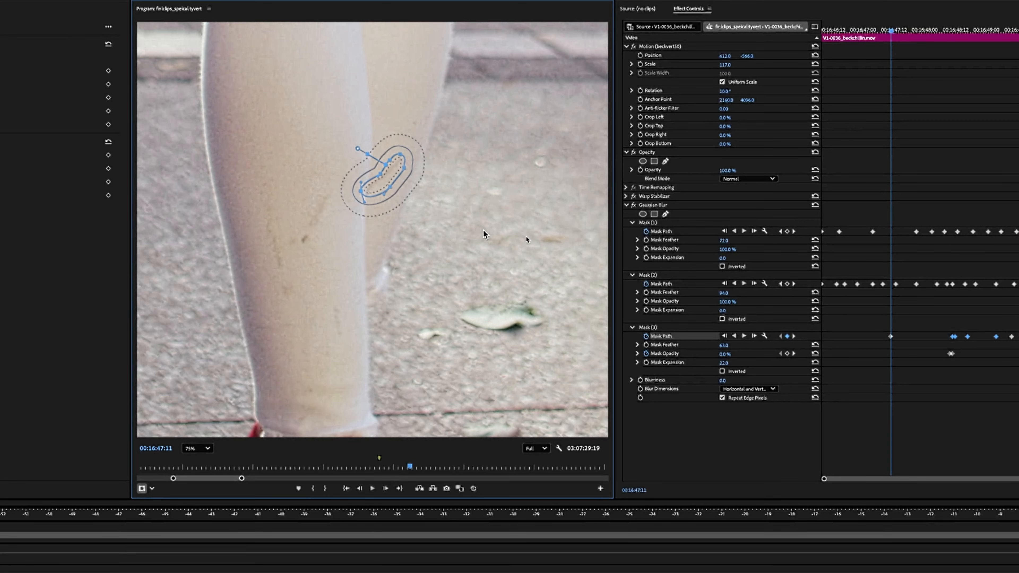
pyautogui.press('super+z')
pyautogui.press('super+z')
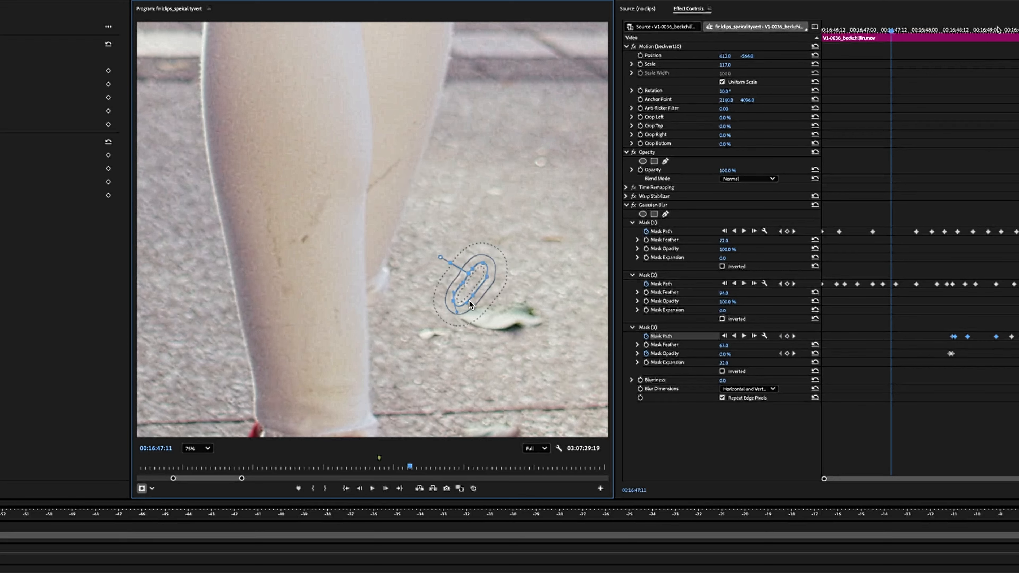
# Add a Mask (3) path keyframe at 00:16:47:11 and review the following frames, stopping at 00:16:49:00.
pyautogui.click(787, 336)
pyautogui.press('space')
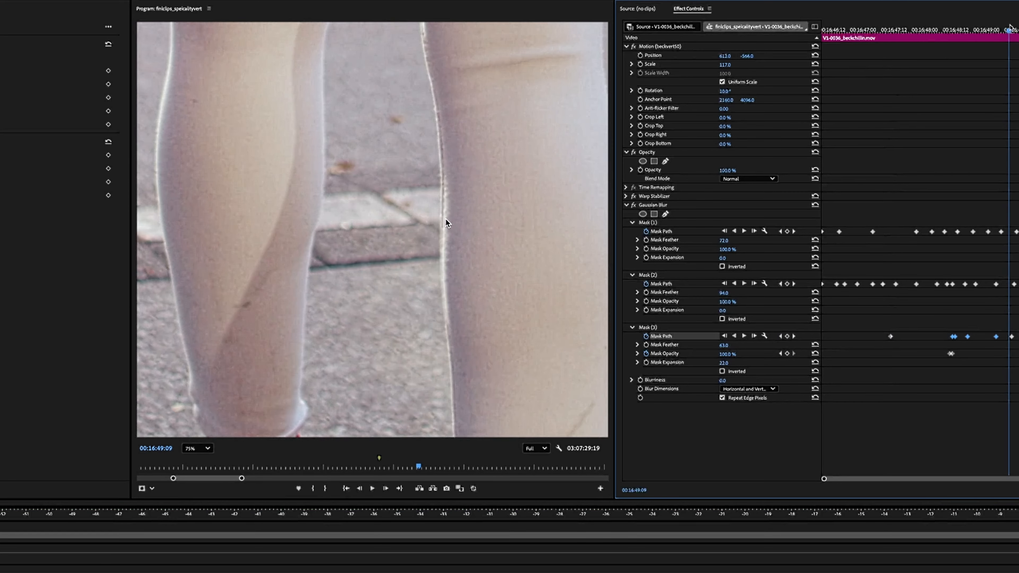
pyautogui.moveTo(1009, 25); pyautogui.dragTo(985, 26)
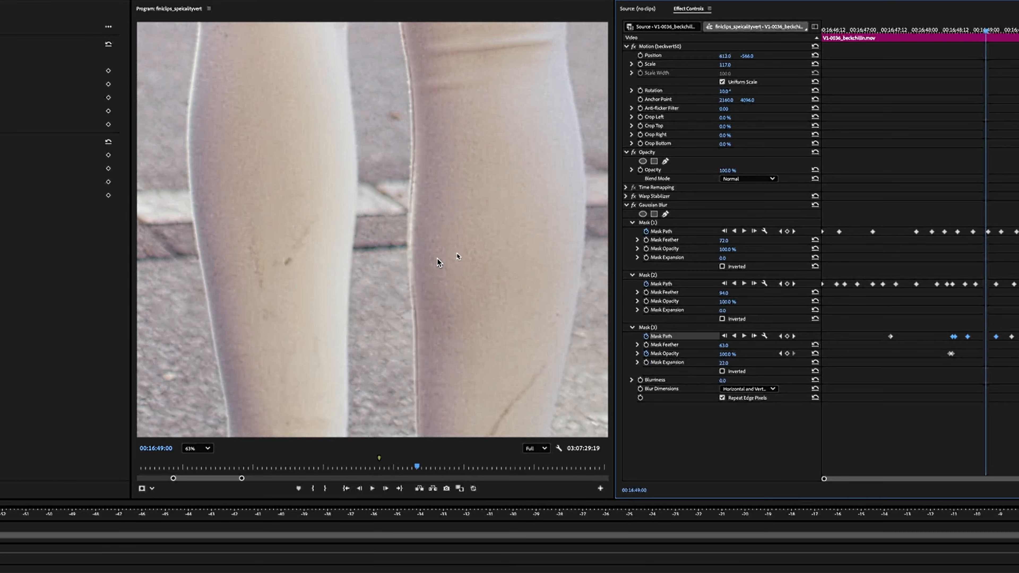
pyautogui.scroll(-2, 458, 255)
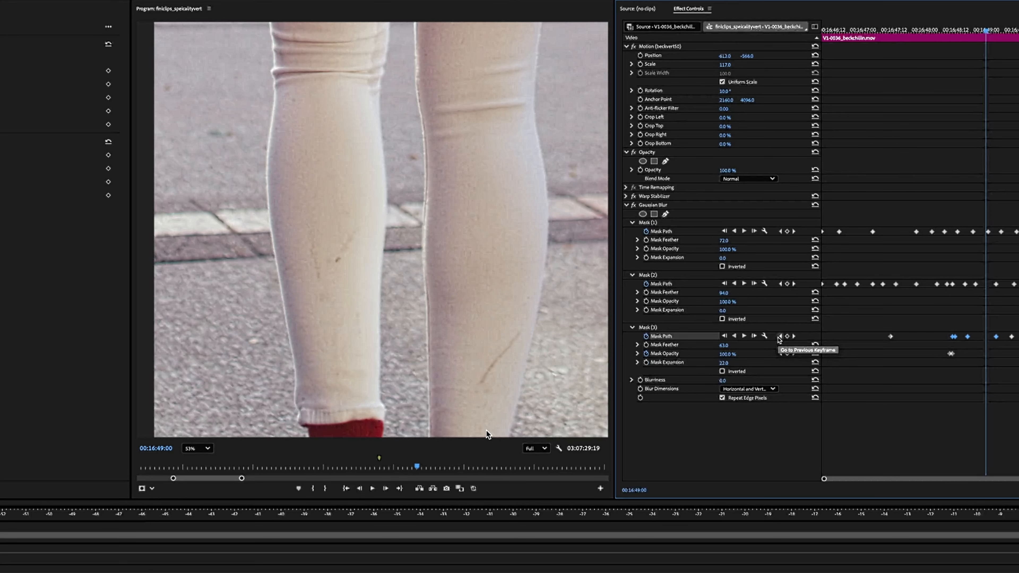
# Go through the Mask (3) path keyframes to 00:16:48:17 and copy the keyframe there.
pyautogui.click(793, 337)
pyautogui.click(780, 336)
pyautogui.click(780, 336)
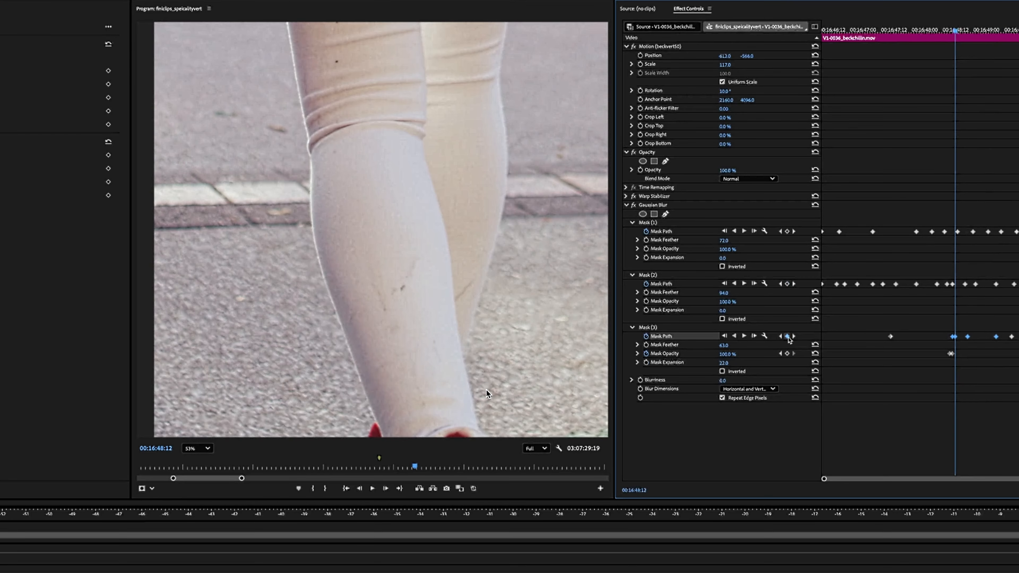
pyautogui.click(793, 336)
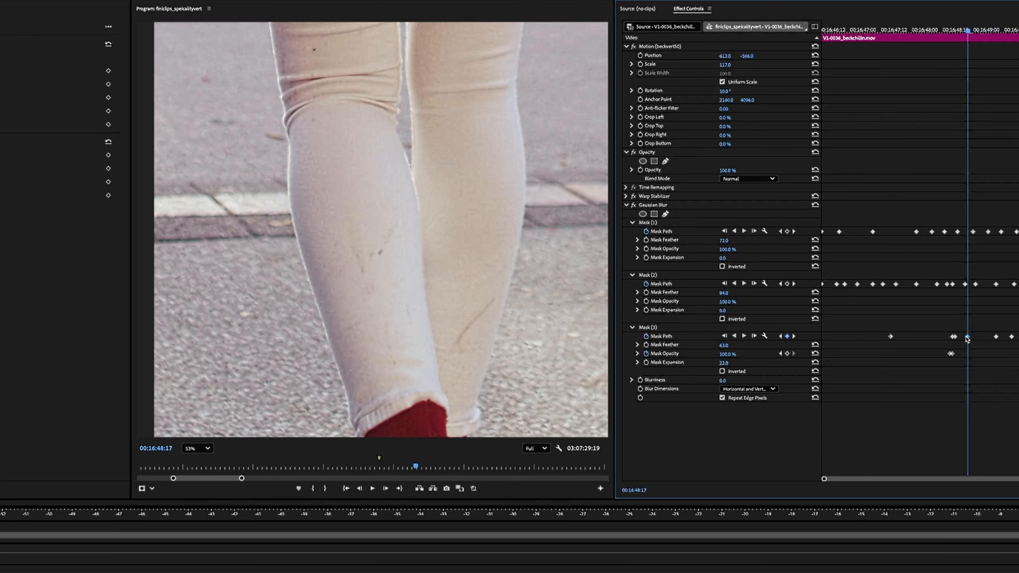
pyautogui.rightClick(966, 337)
pyautogui.click(982, 357)
# Return to the Mask (3) path keyframe at 00:16:47:11 and try to paste the copied keyframe over it.
pyautogui.click(780, 336)
pyautogui.click(780, 336)
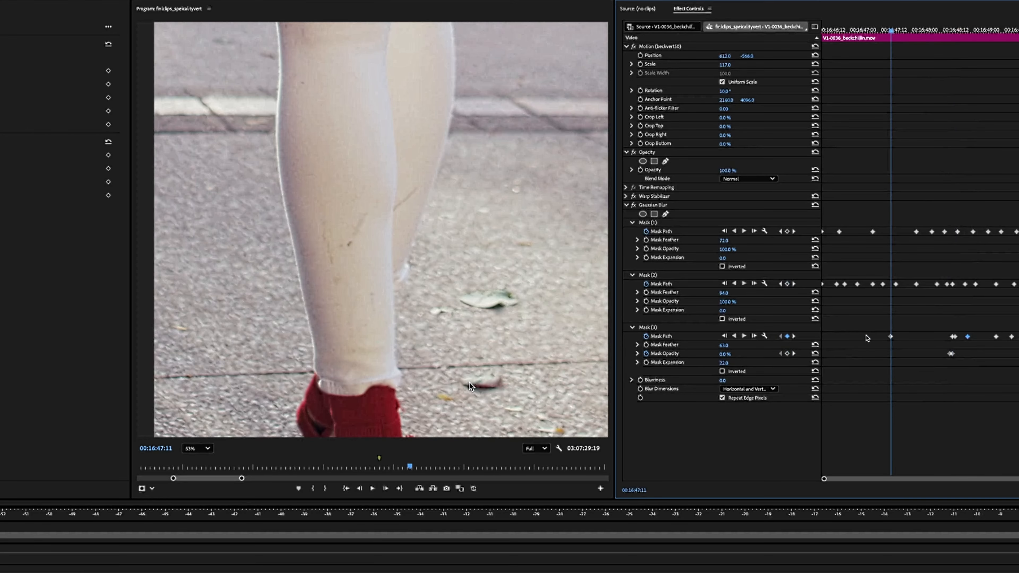
pyautogui.rightClick(890, 337)
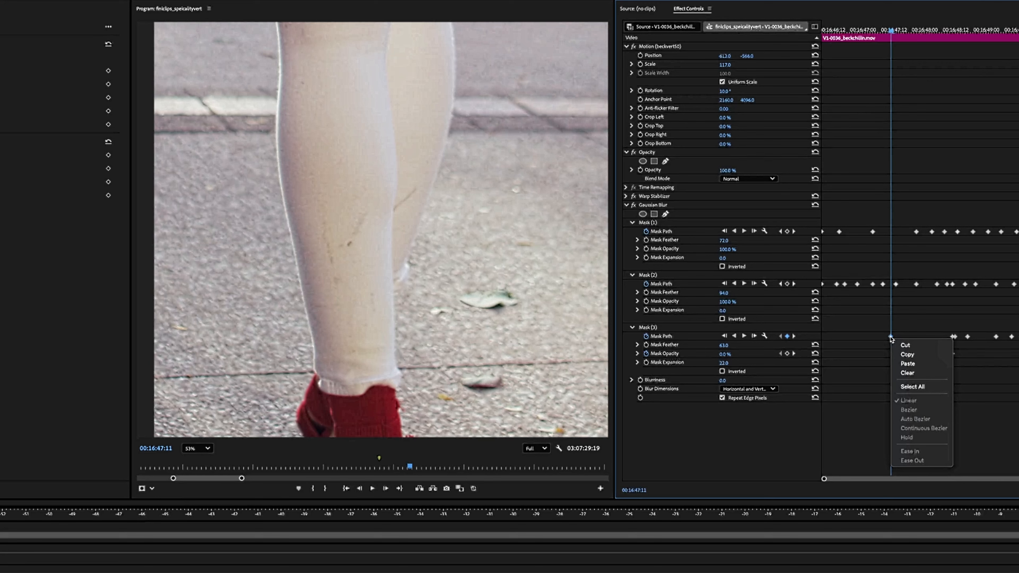
pyautogui.click(655, 327)
pyautogui.click(655, 327)
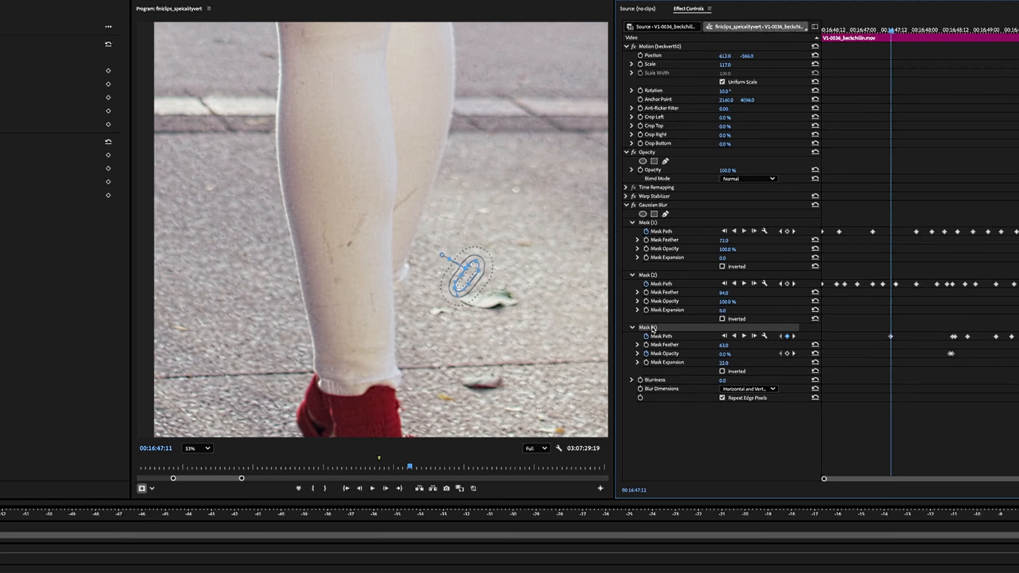
pyautogui.rightClick(890, 337)
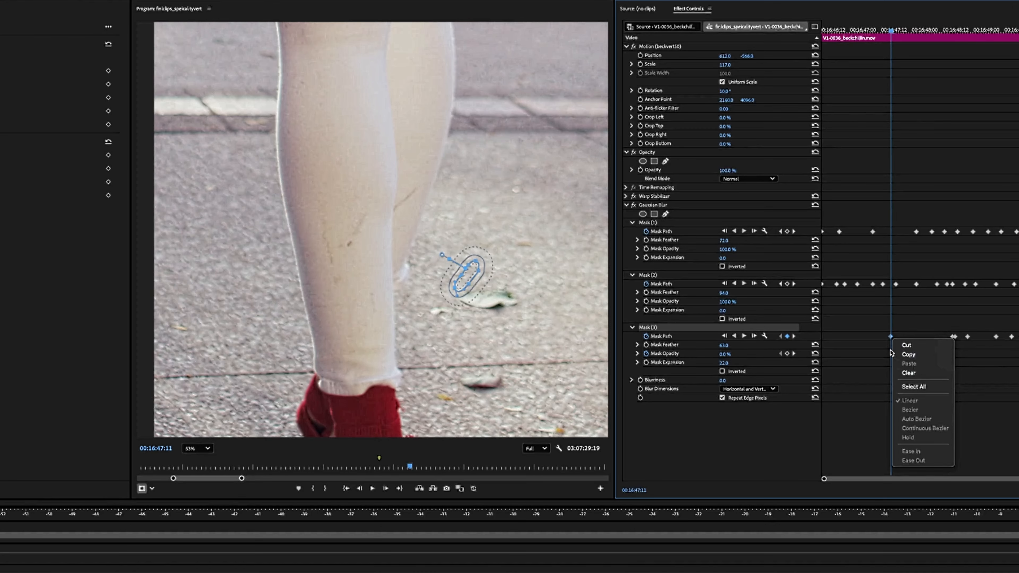
# Delete the Mask (3) path keyframe at 00:16:47:11.
pyautogui.click(884, 336)
pyautogui.moveTo(903, 326); pyautogui.dragTo(889, 343)
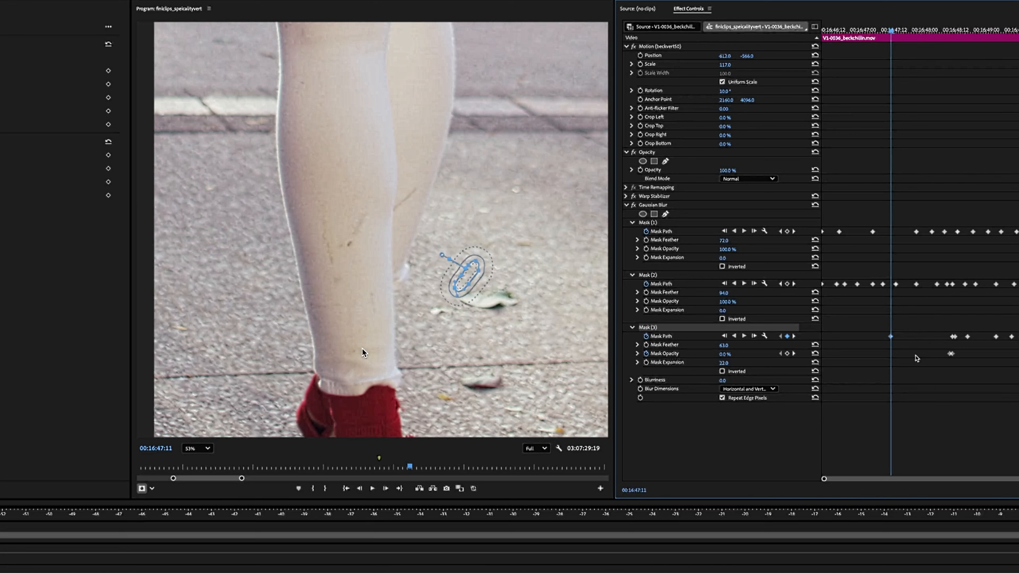
pyautogui.scroll(5, 902, 345)
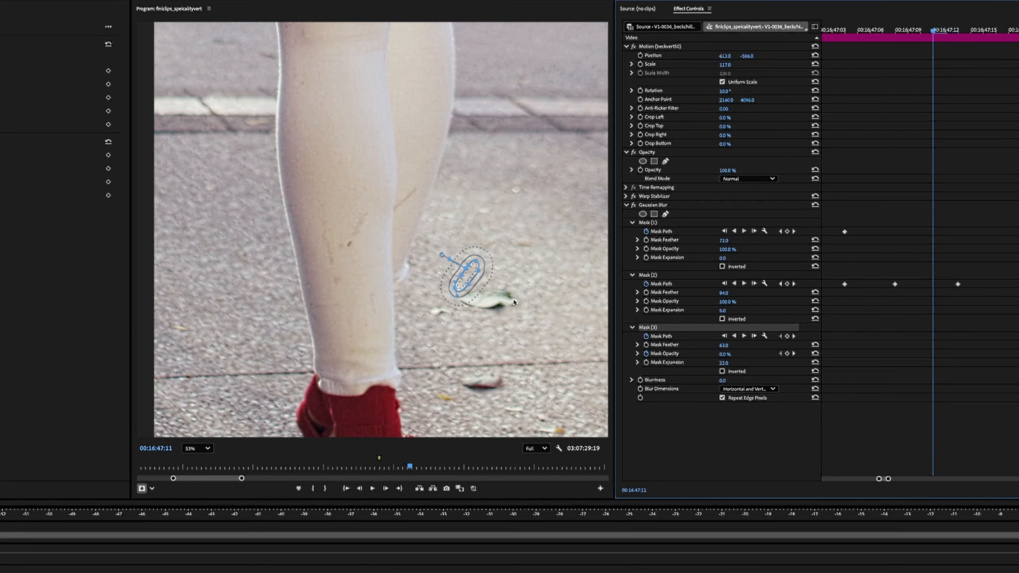
pyautogui.scroll(5, 469, 255)
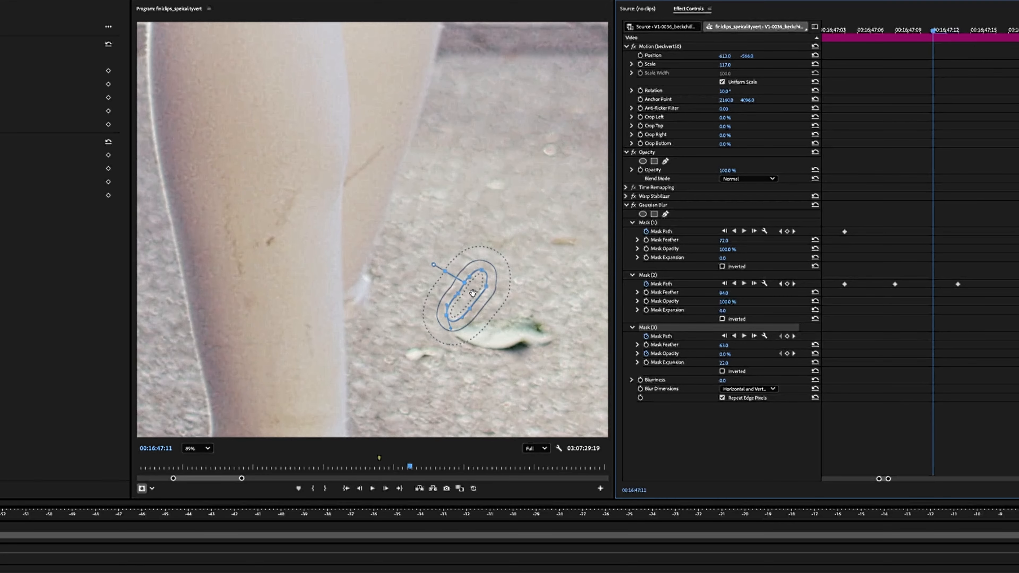
pyautogui.press('-')
pyautogui.press('-')
pyautogui.press('-')
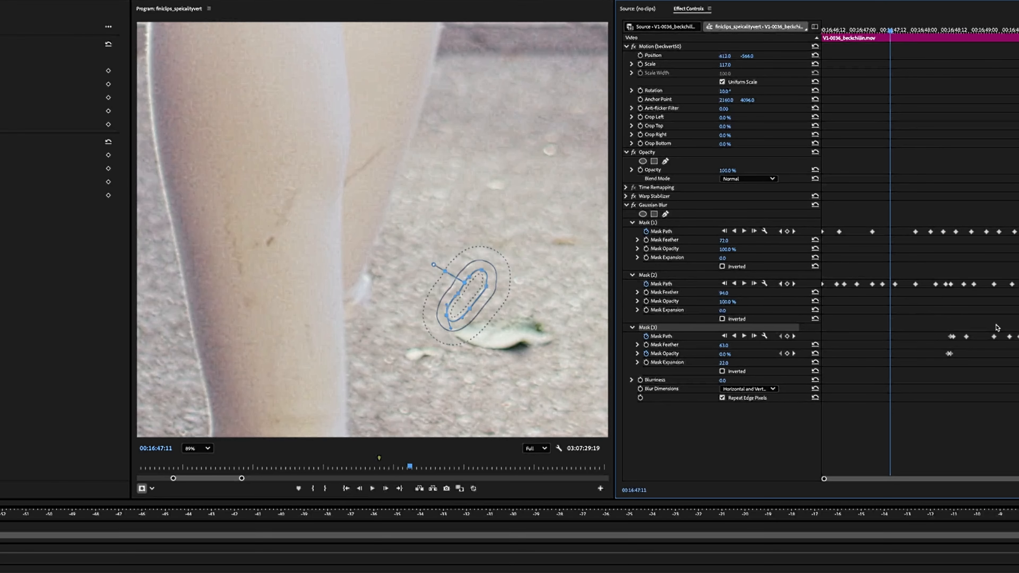
# Cut the Mask (3) path keyframe shortly after 00:16:49:00.
pyautogui.click(993, 336)
pyautogui.rightClick(995, 340)
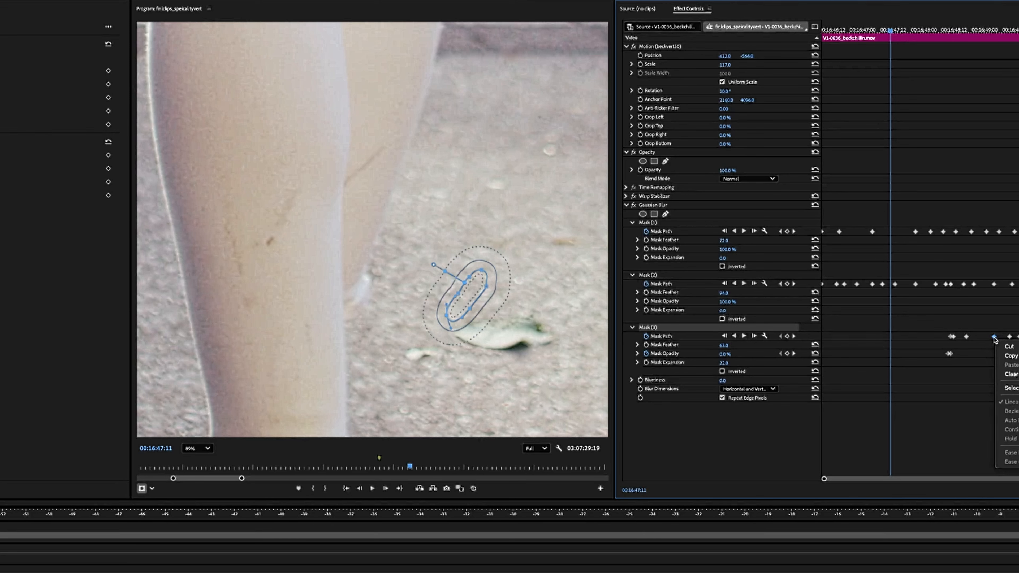
pyautogui.click(1000, 346)
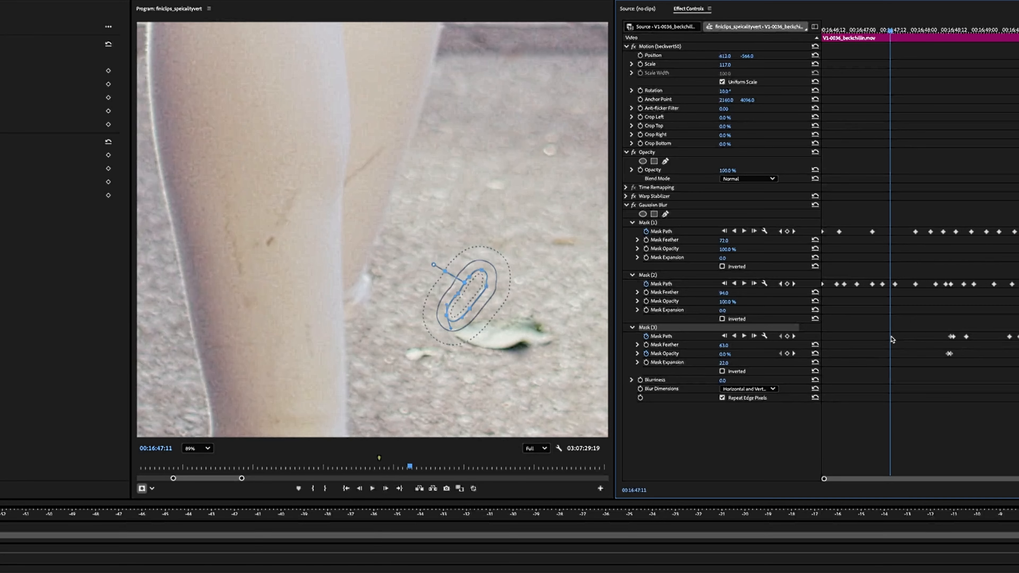
# Select Mask (1), Mask (2) and Mask (3) in turn to compare their outlines at 00:16:47:11.
pyautogui.click(677, 337)
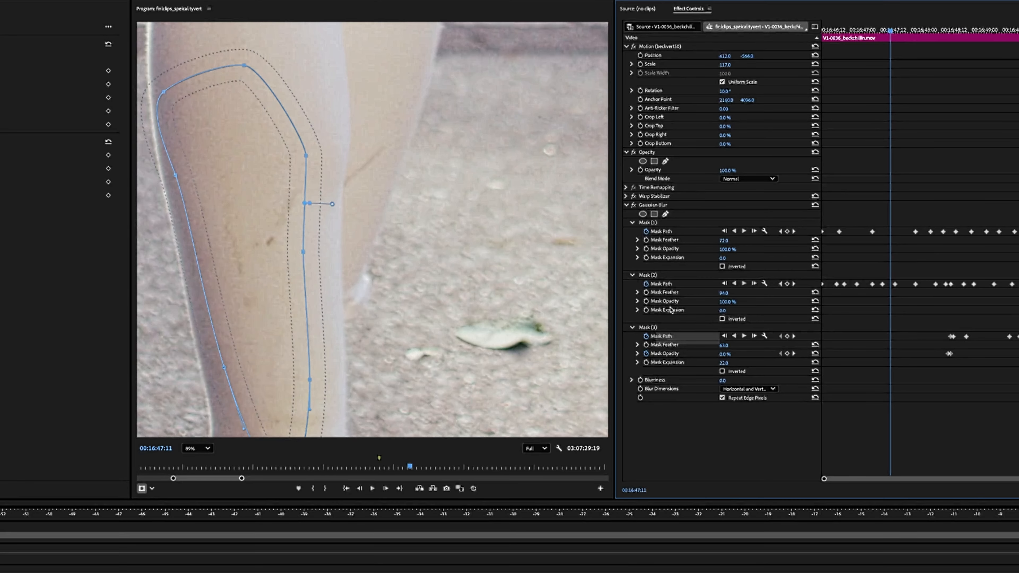
pyautogui.click(654, 276)
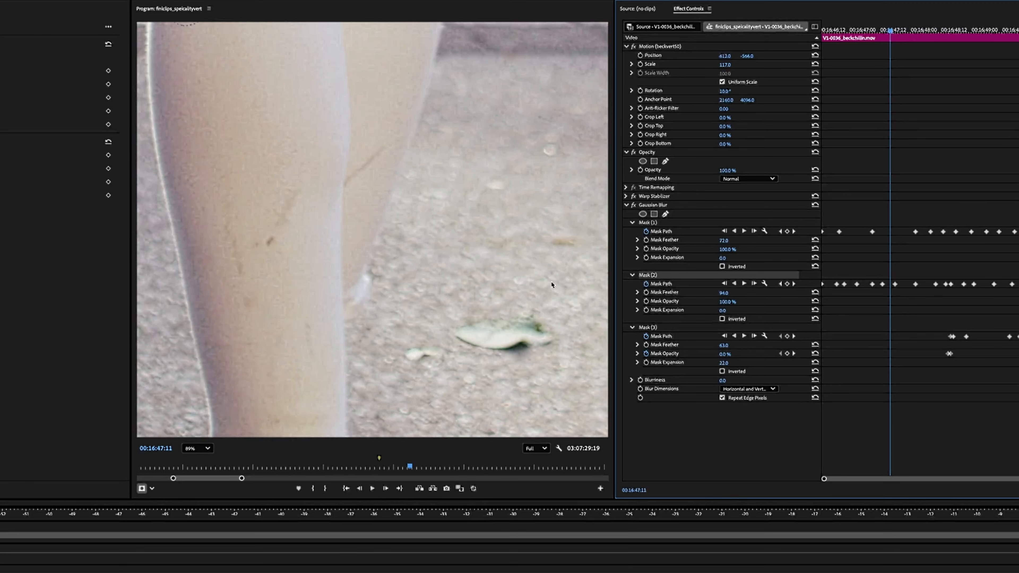
pyautogui.click(654, 224)
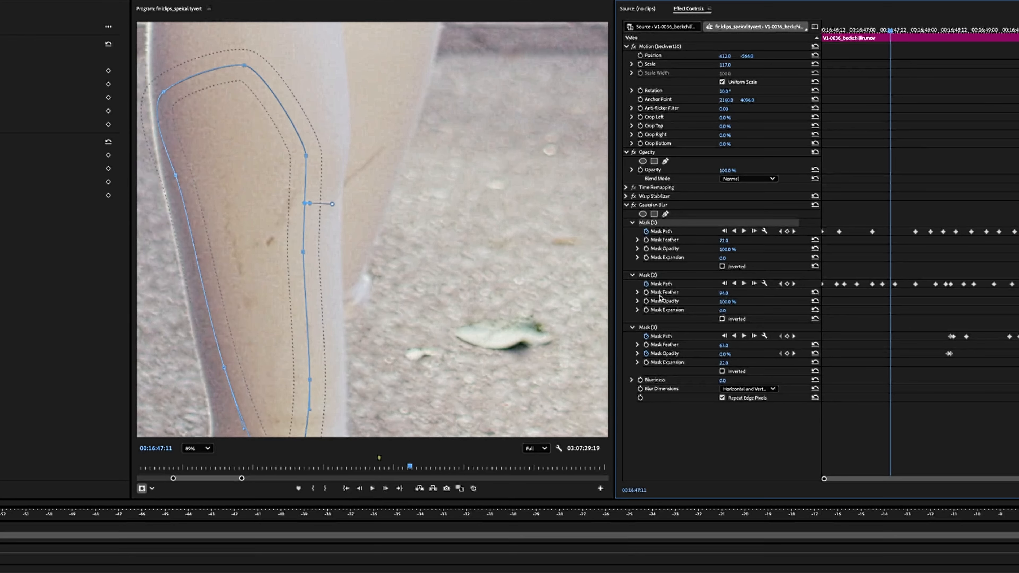
pyautogui.click(653, 277)
pyautogui.click(659, 328)
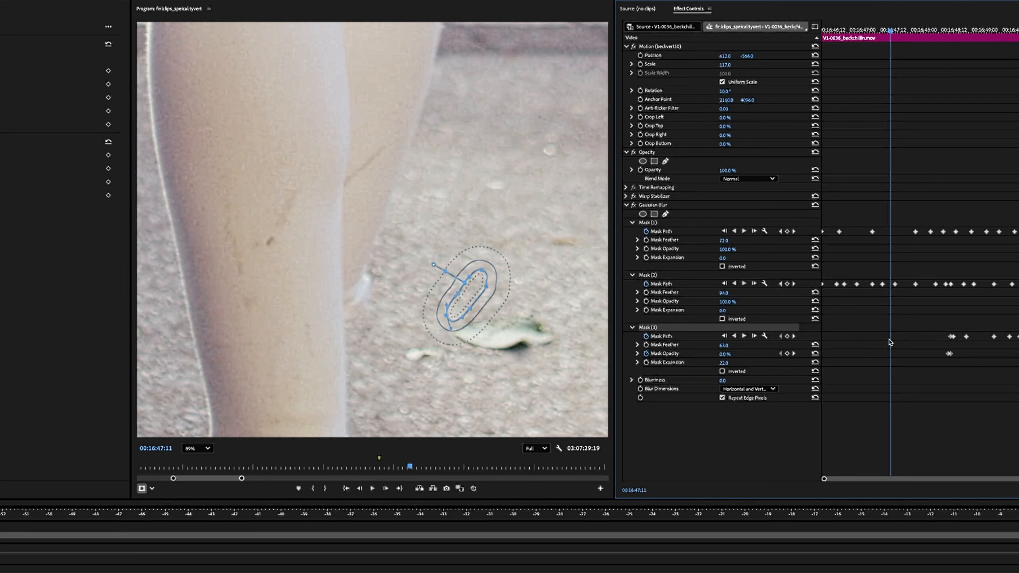
pyautogui.click(669, 334)
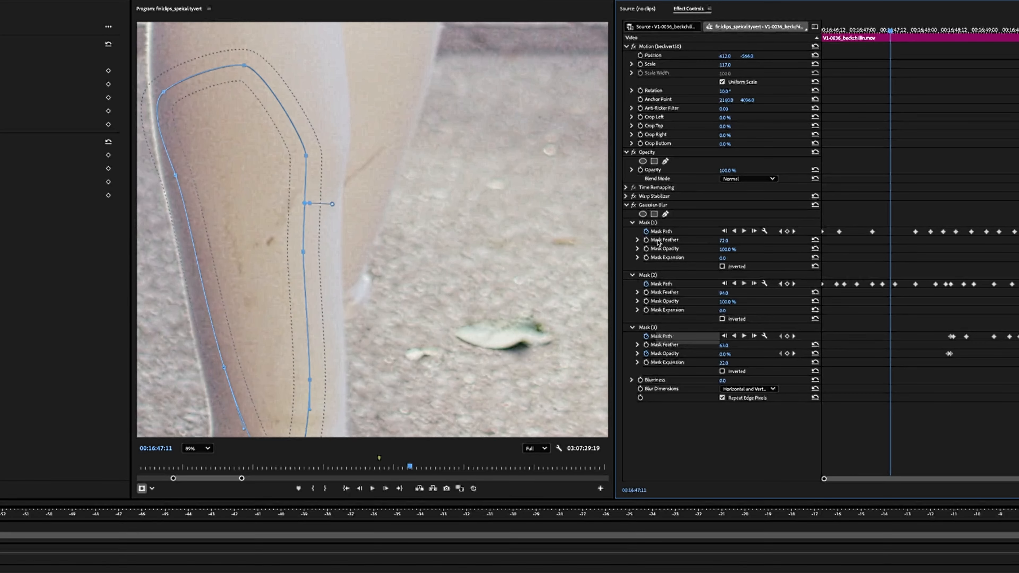
pyautogui.click(659, 225)
pyautogui.click(654, 328)
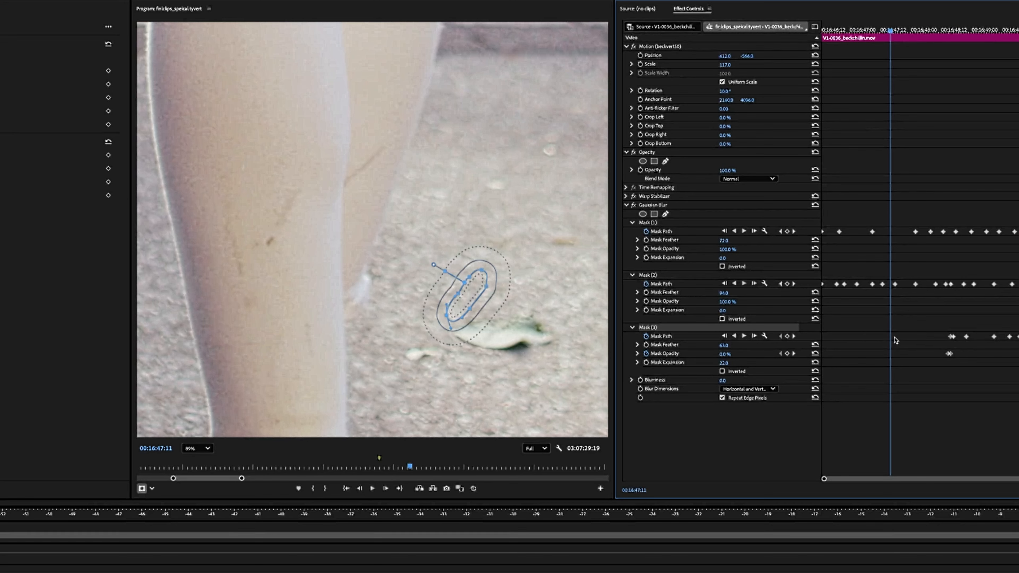
# Paste the cut path keyframe into Mask (3)'s Mask Path at 00:16:47:11.
pyautogui.click(666, 337)
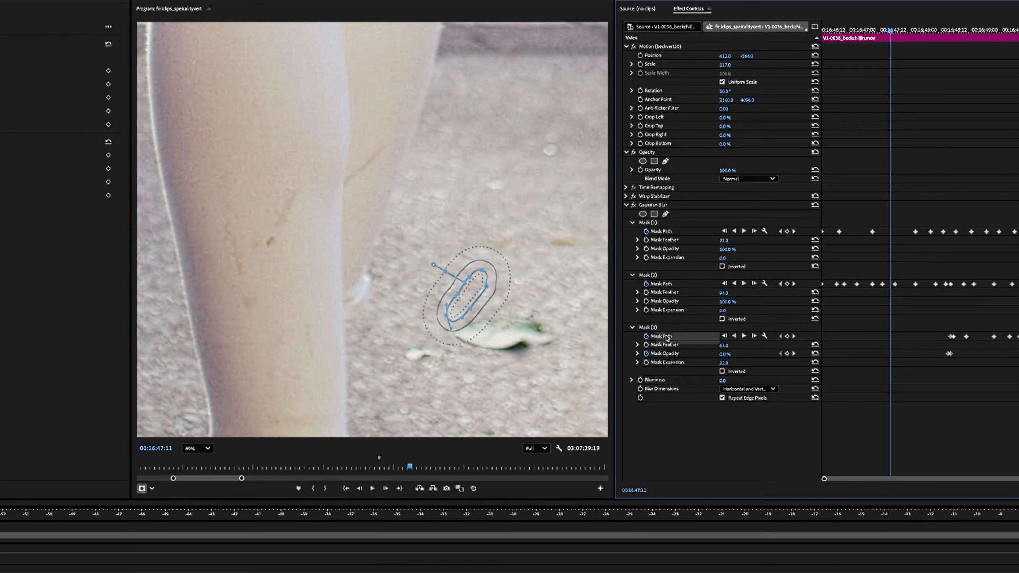
pyautogui.rightClick(666, 337)
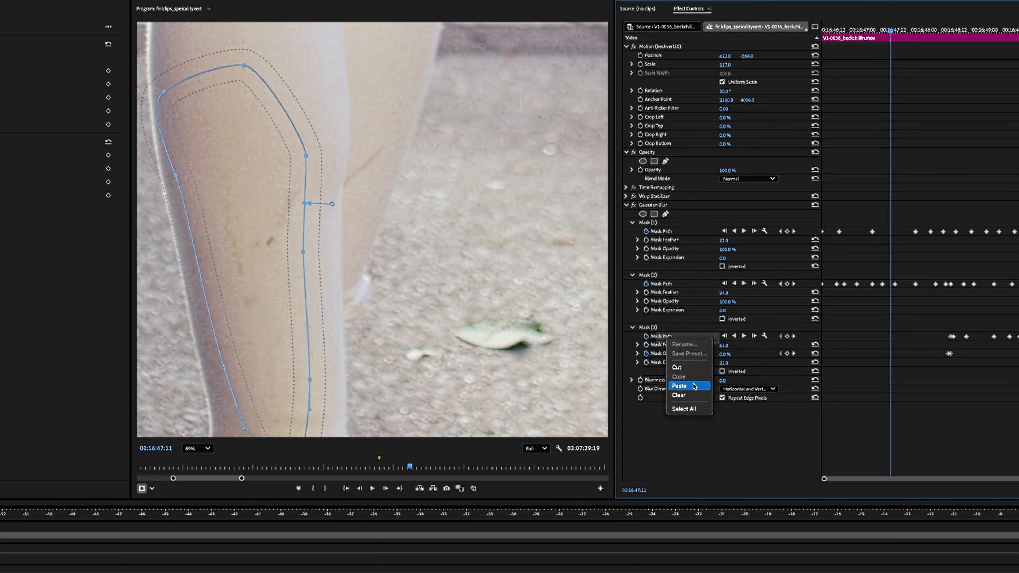
pyautogui.click(678, 387)
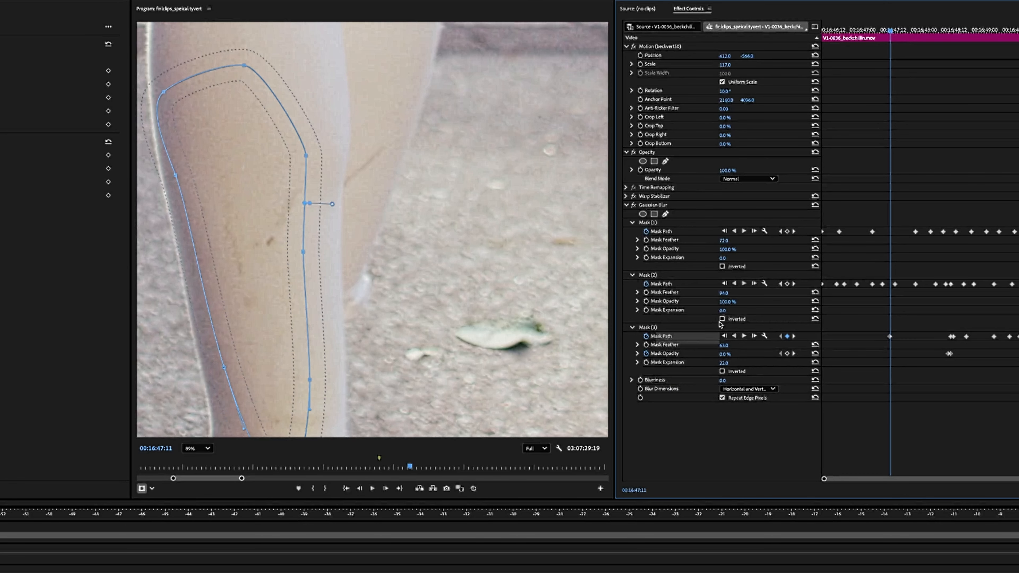
# Move Mask (3) from the pavement onto the mark on the rear calf at 00:16:47:11.
pyautogui.click(654, 223)
pyautogui.click(658, 327)
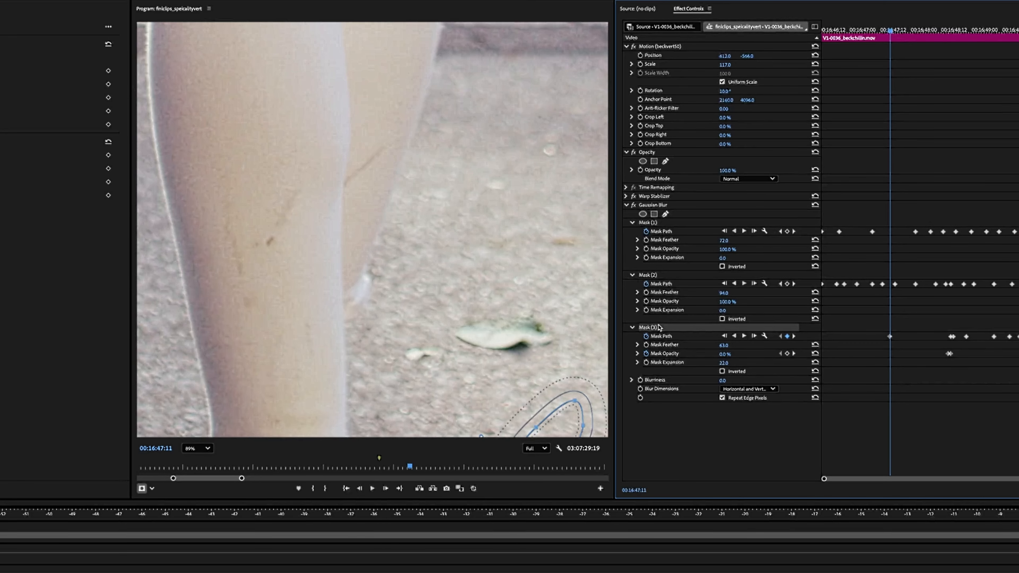
pyautogui.scroll(-4, 488, 306)
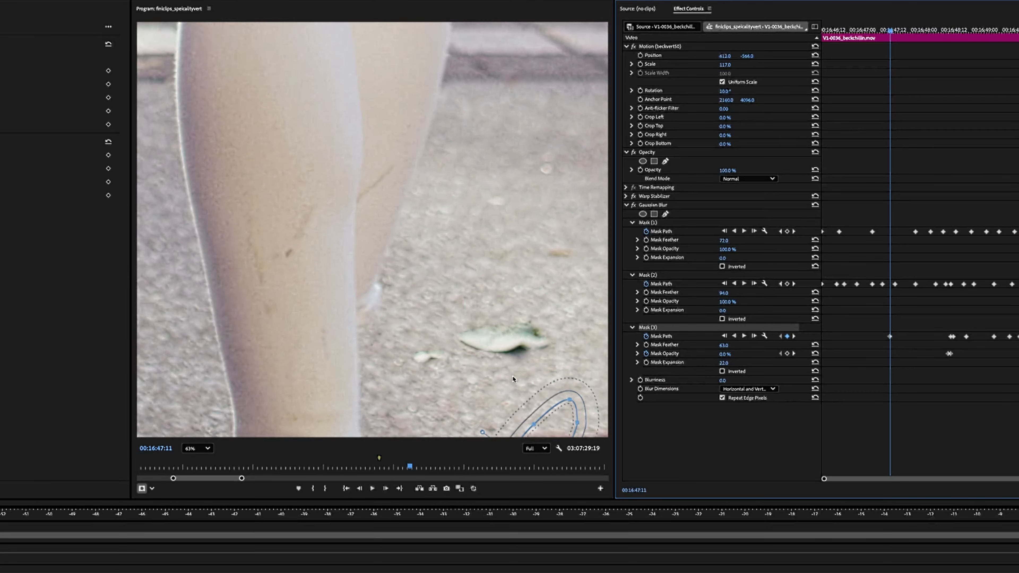
pyautogui.moveTo(488, 306); pyautogui.dragTo(502, 323)
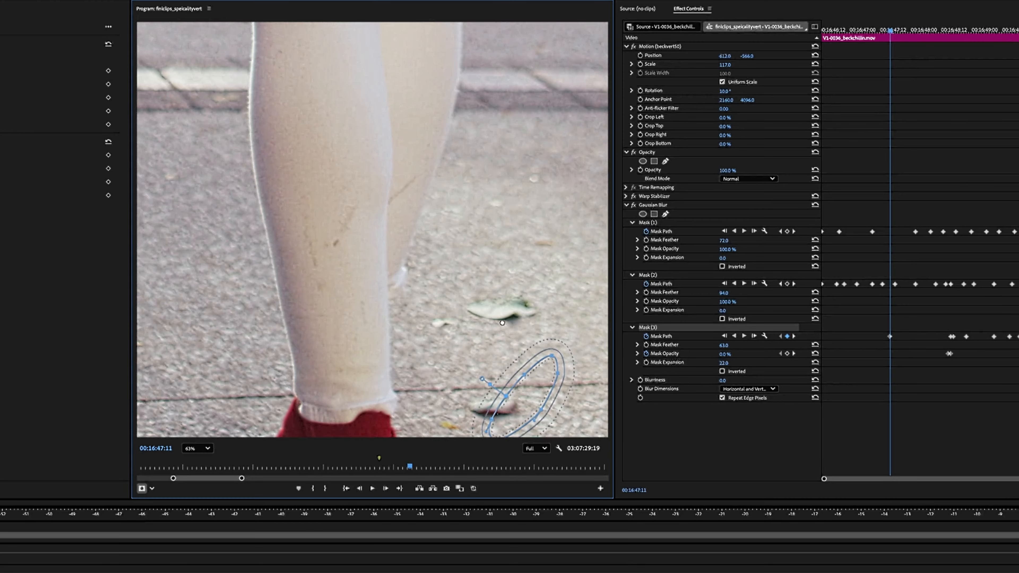
pyautogui.moveTo(546, 376); pyautogui.dragTo(416, 175)
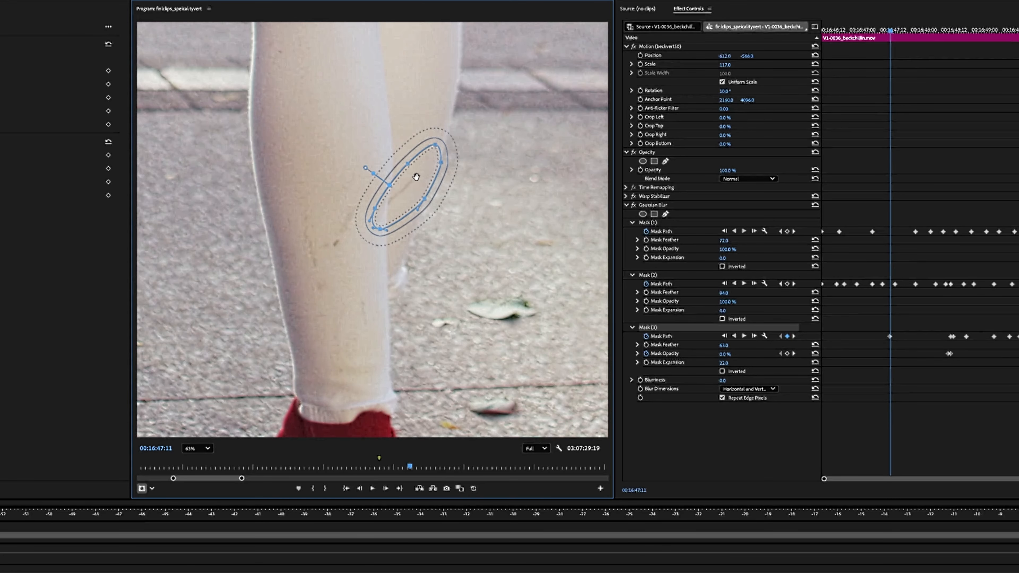
pyautogui.scroll(2, 420, 187)
pyautogui.scroll(3, 413, 184)
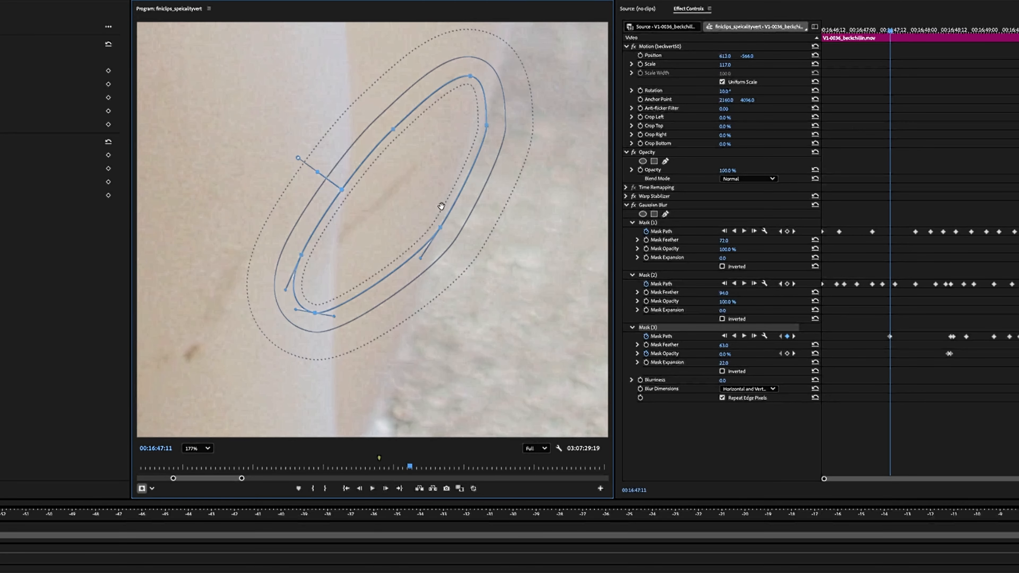
# Fine-tune Mask (3)'s position so its outline centres on the rear calf mark at 00:16:47:11.
pyautogui.click(894, 34)
pyautogui.moveTo(892, 33)
pyautogui.mouseDown()
pyautogui.moveTo(905, 33)
pyautogui.moveTo(889, 35)
pyautogui.mouseUp()
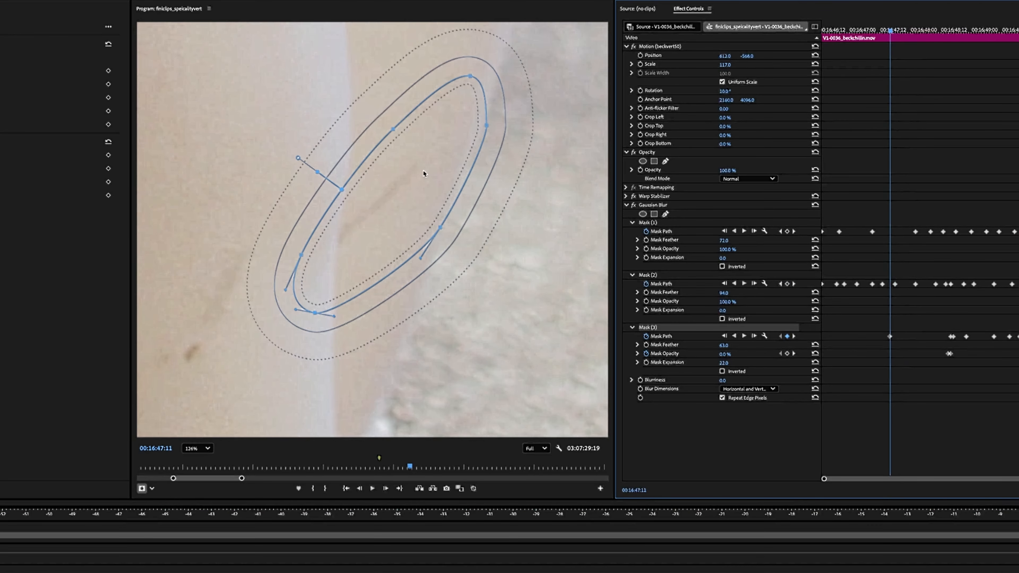
pyautogui.scroll(-5, 424, 173)
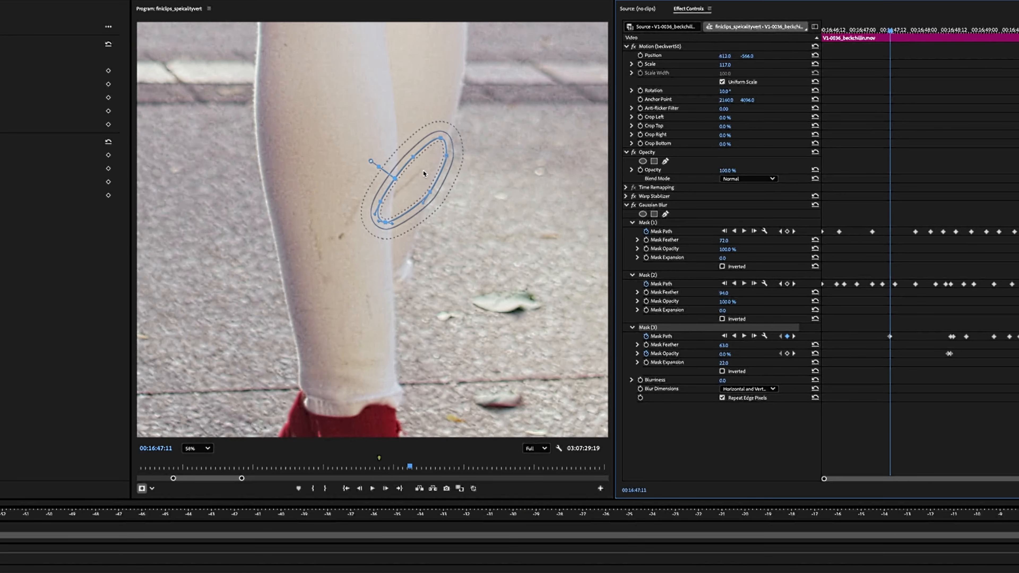
pyautogui.scroll(3, 423, 173)
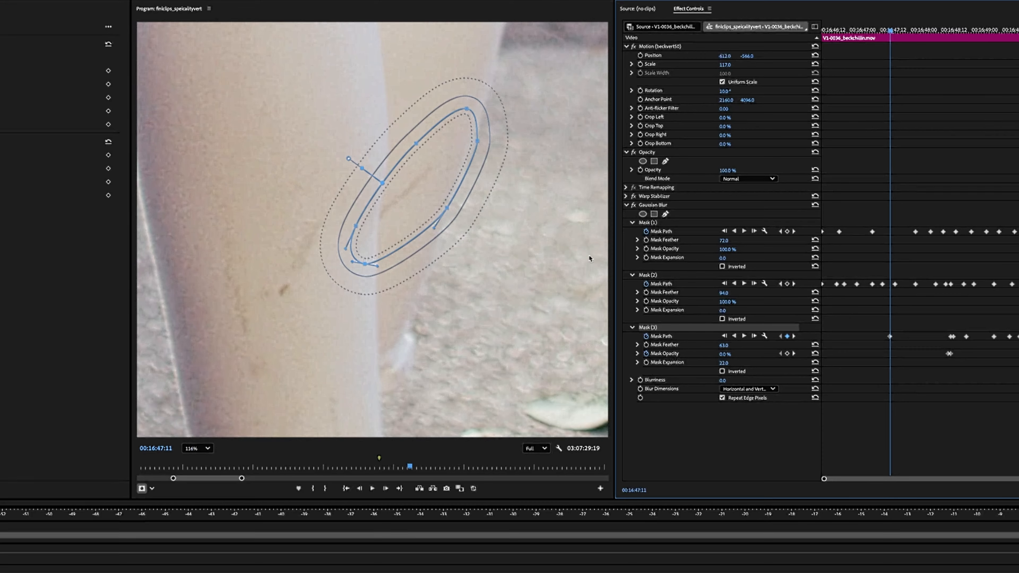
pyautogui.moveTo(438, 177); pyautogui.dragTo(417, 196)
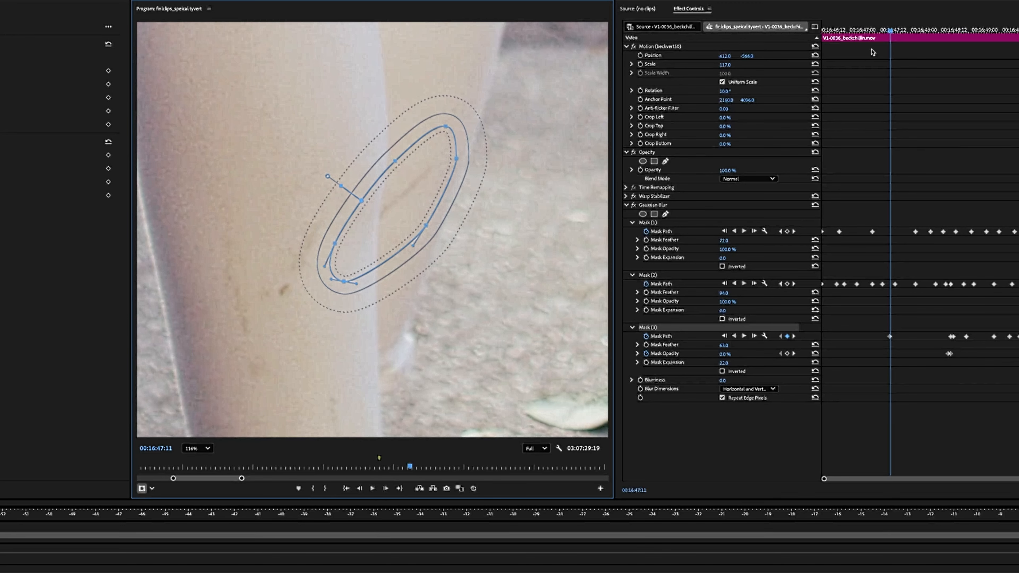
# Keyframe Mask (3) over the calf mark at 00:16:47:03, rotating its oval slightly steeper to follow the mark.
pyautogui.moveTo(890, 31); pyautogui.dragTo(870, 38)
pyautogui.moveTo(425, 188); pyautogui.dragTo(457, 98)
pyautogui.click(385, 189)
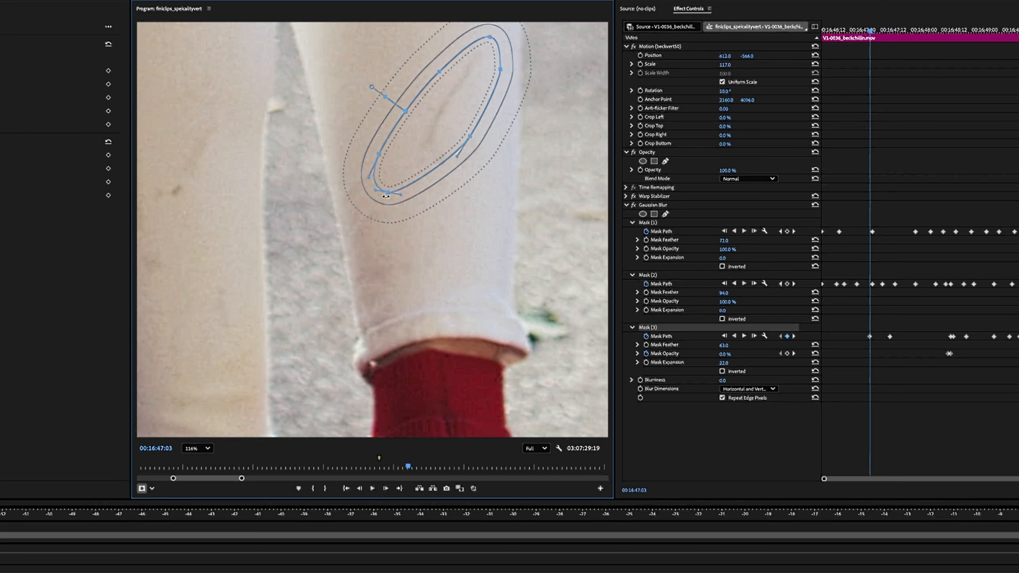
pyautogui.moveTo(386, 196); pyautogui.dragTo(395, 198)
pyautogui.moveTo(429, 132)
pyautogui.mouseDown()
pyautogui.moveTo(440, 123)
pyautogui.moveTo(439, 135)
pyautogui.moveTo(435, 126)
pyautogui.mouseUp()
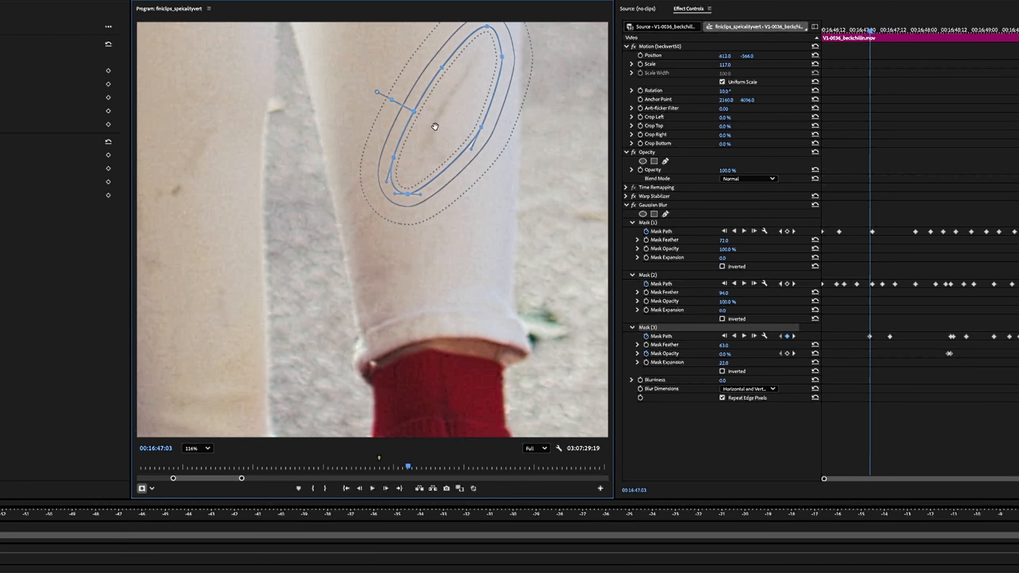
# Reposition Mask (3) over the calf mark at 00:16:46:22 and pull its outer-edge point slightly inward, away from the leg's edge.
pyautogui.moveTo(870, 33)
pyautogui.mouseDown()
pyautogui.moveTo(887, 35)
pyautogui.moveTo(857, 39)
pyautogui.mouseUp()
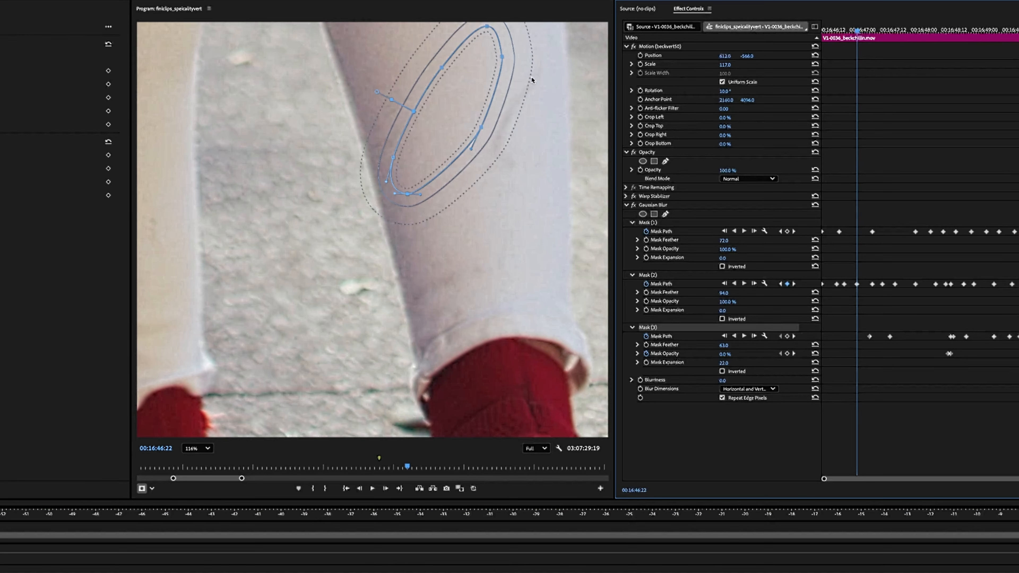
pyautogui.moveTo(483, 93); pyautogui.dragTo(526, 110)
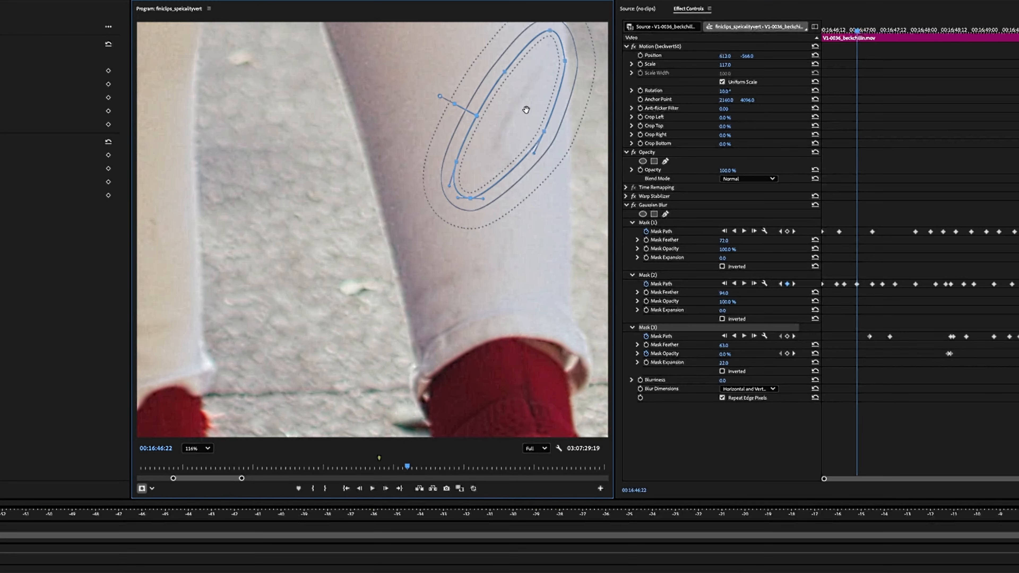
pyautogui.scroll(-3, 525, 111)
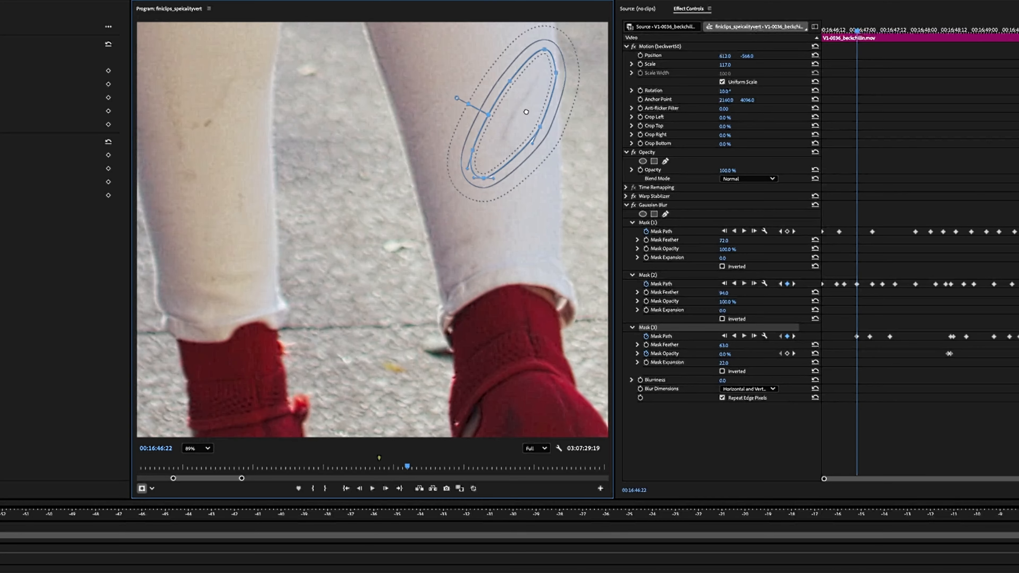
pyautogui.rightClick(499, 155)
pyautogui.click(500, 135)
pyautogui.moveTo(467, 189); pyautogui.dragTo(474, 157)
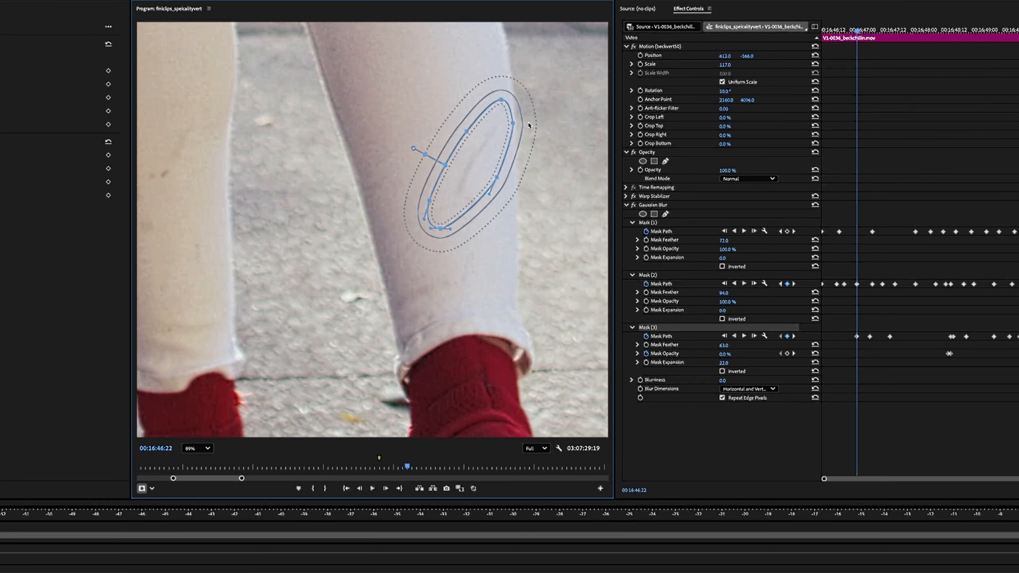
pyautogui.click(512, 124)
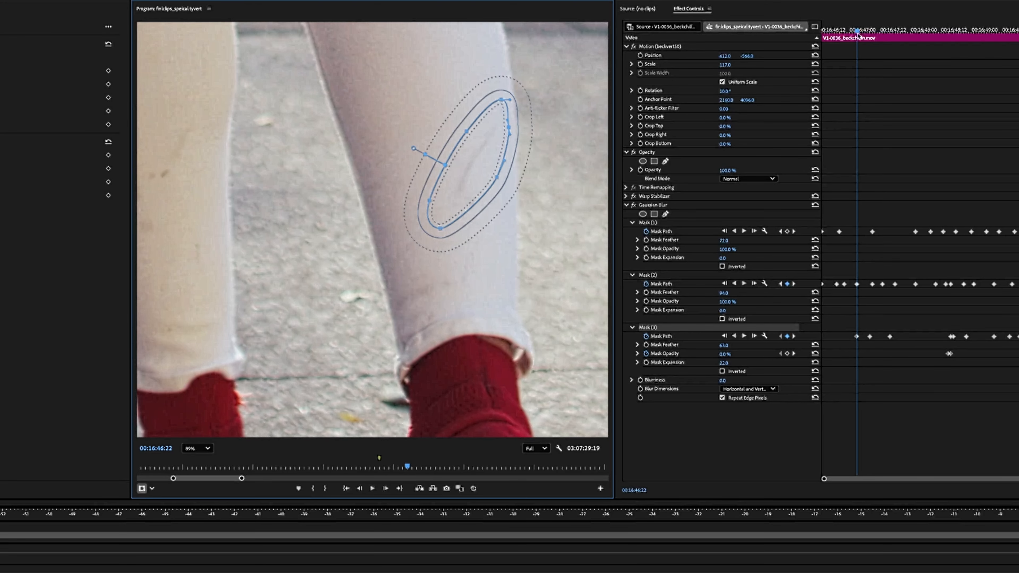
# Shift Mask (3) down the calf to cover the mark at 00:16:46:19.
pyautogui.moveTo(857, 33); pyautogui.dragTo(847, 34)
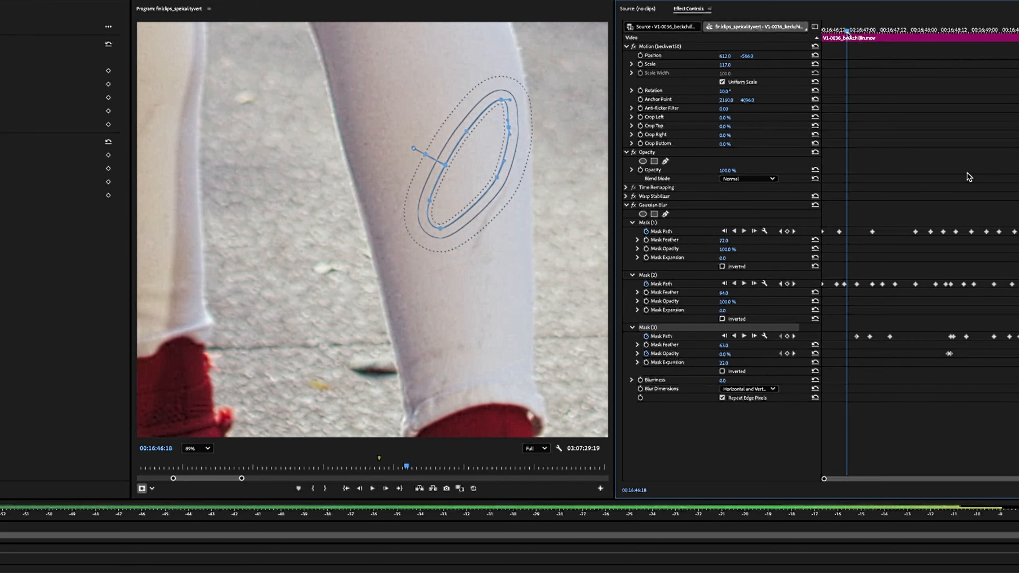
pyautogui.press('Right')
pyautogui.press('Right')
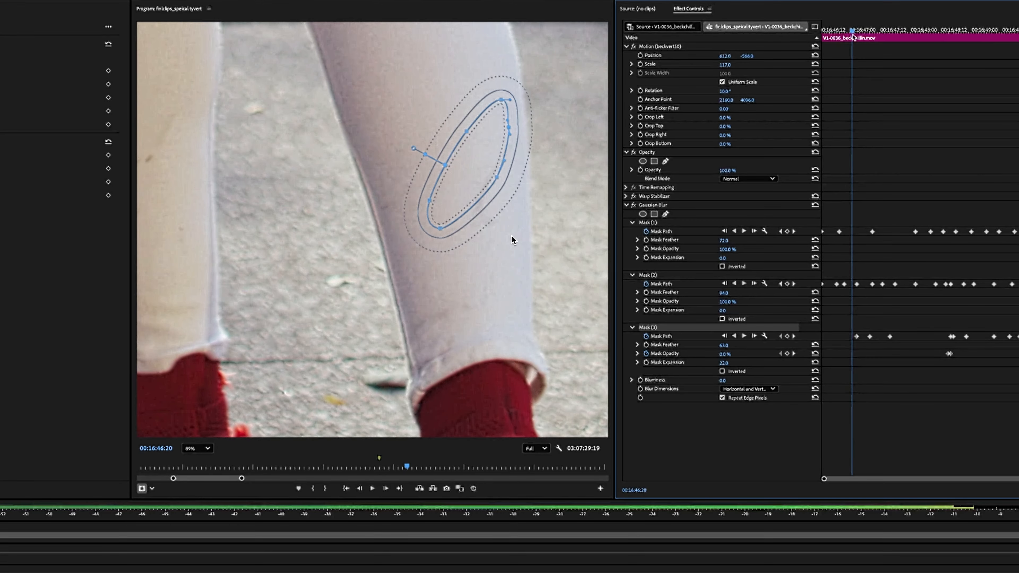
pyautogui.press('Left')
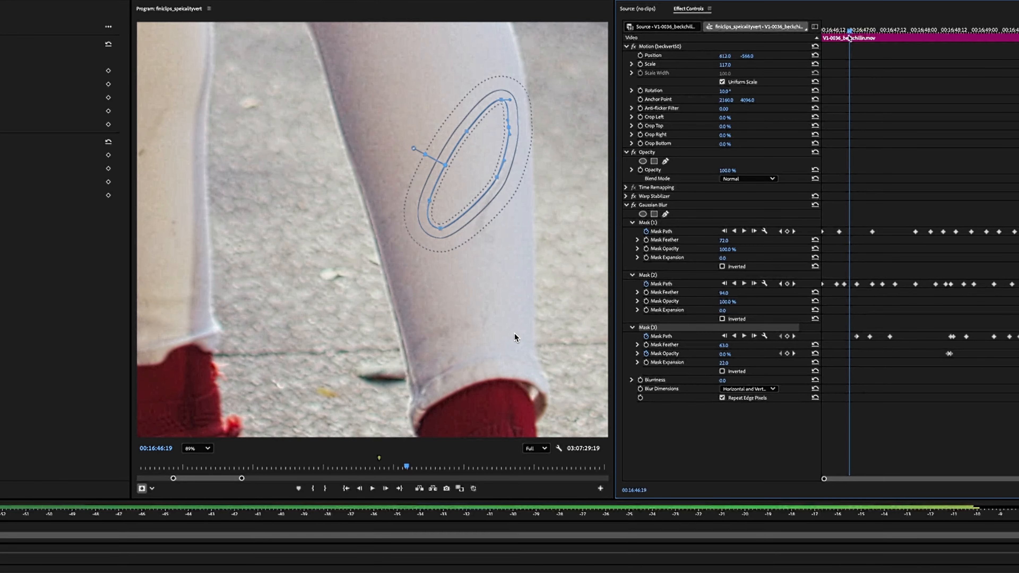
pyautogui.moveTo(485, 185); pyautogui.dragTo(501, 206)
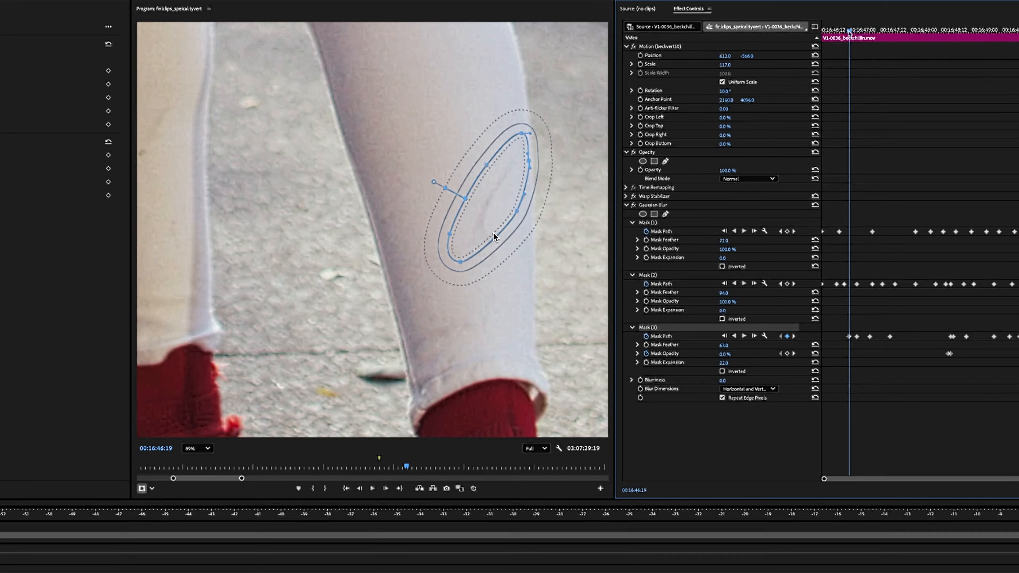
# Move Mask (3) lower on the calf to cover the mark at 00:16:46:12.
pyautogui.press('Left')
pyautogui.press('Left')
pyautogui.press('Left')
pyautogui.press('Left')
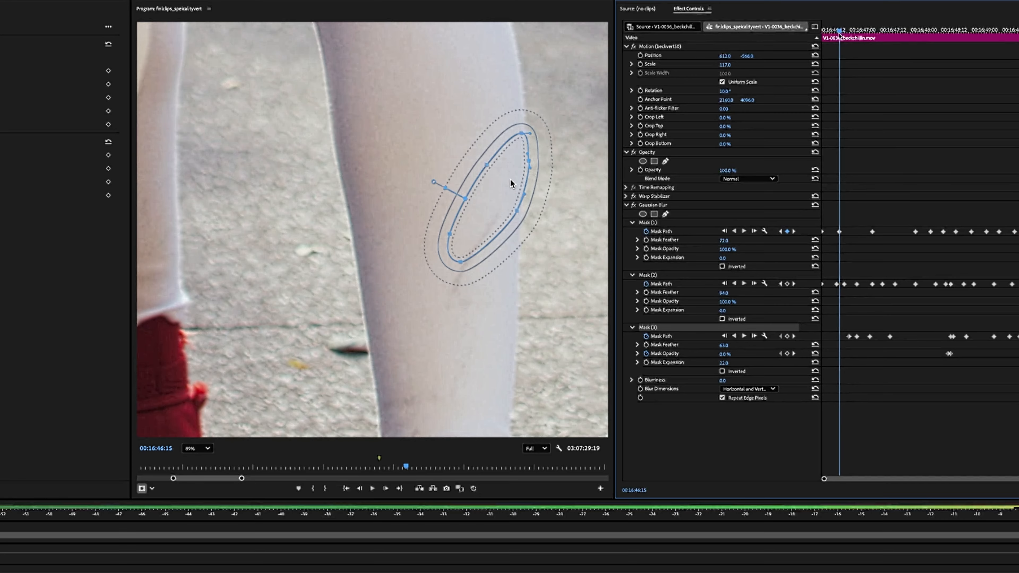
pyautogui.press('Left')
pyautogui.press('Left')
pyautogui.press('Left')
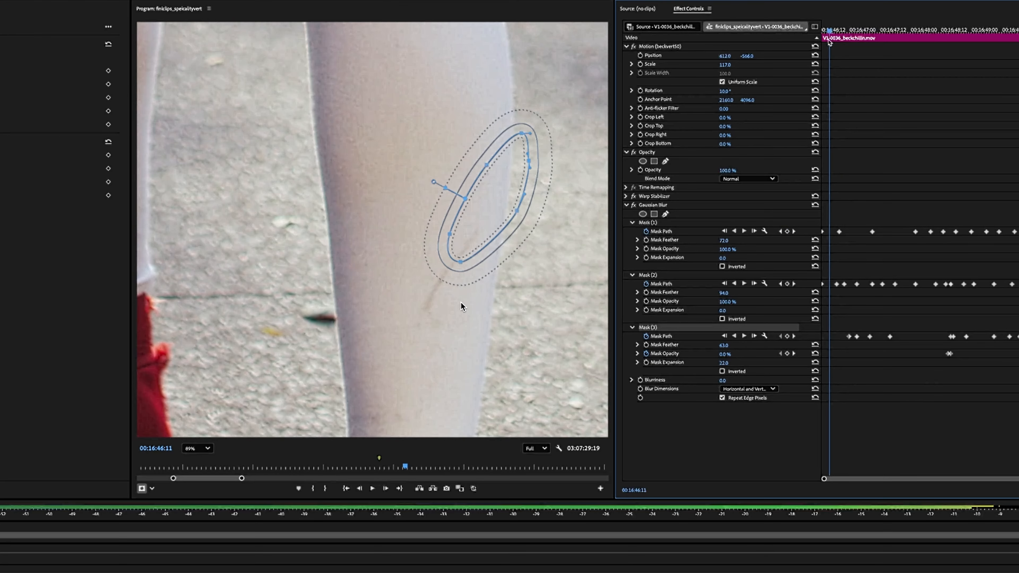
pyautogui.moveTo(495, 197); pyautogui.dragTo(465, 273)
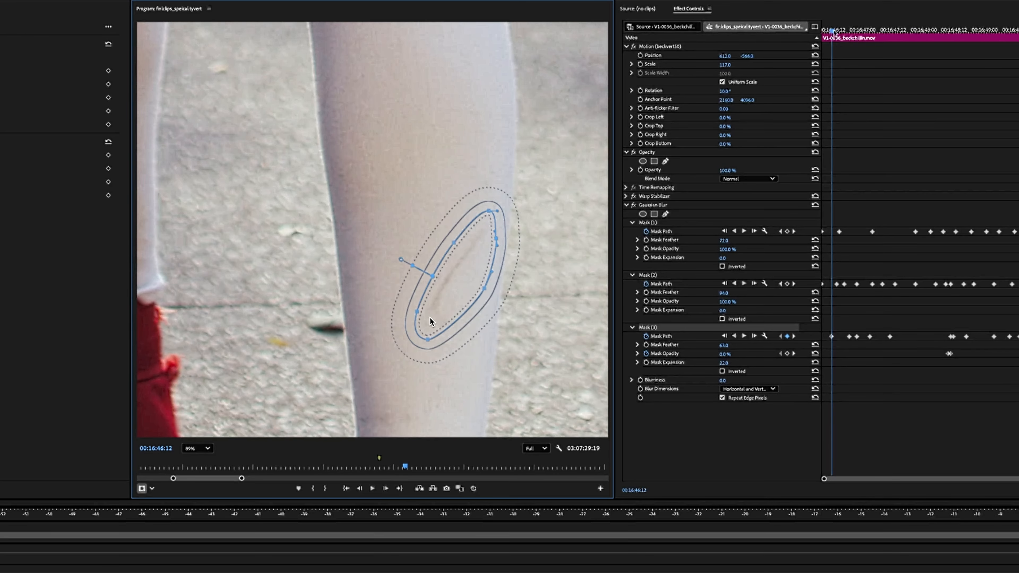
# Align Mask (3) with the calf mark at 00:16:46:08 and at 00:16:46:16.
pyautogui.moveTo(833, 31); pyautogui.dragTo(822, 33)
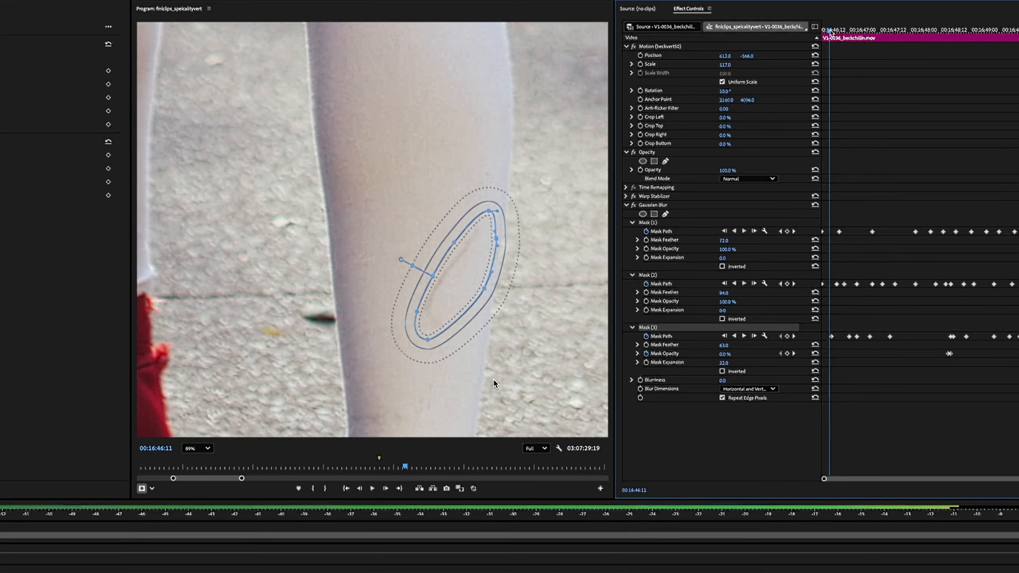
pyautogui.moveTo(453, 262)
pyautogui.mouseDown()
pyautogui.moveTo(425, 254)
pyautogui.moveTo(438, 252)
pyautogui.mouseUp()
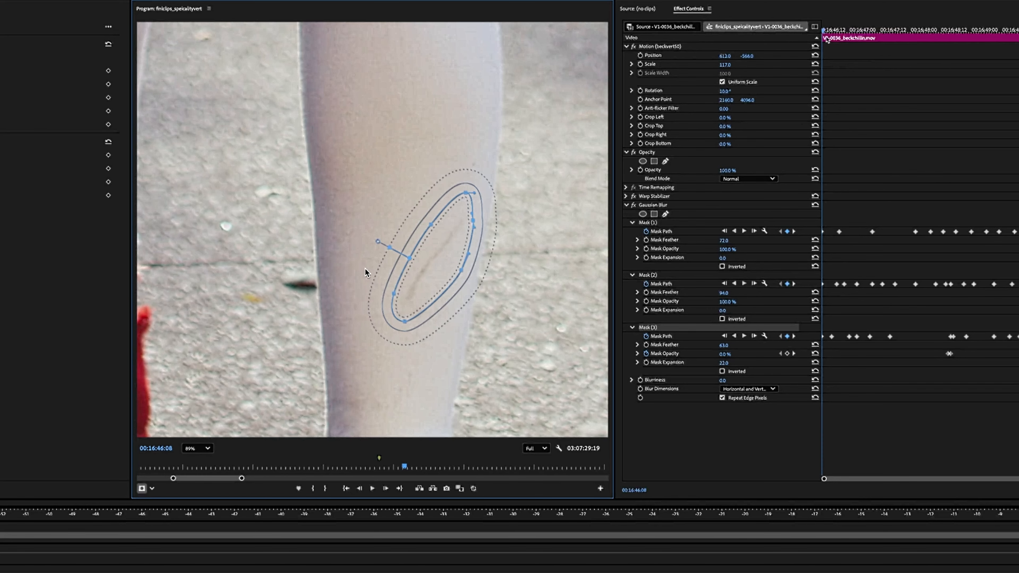
pyautogui.moveTo(825, 28); pyautogui.dragTo(844, 30)
pyautogui.moveTo(478, 239); pyautogui.dragTo(481, 246)
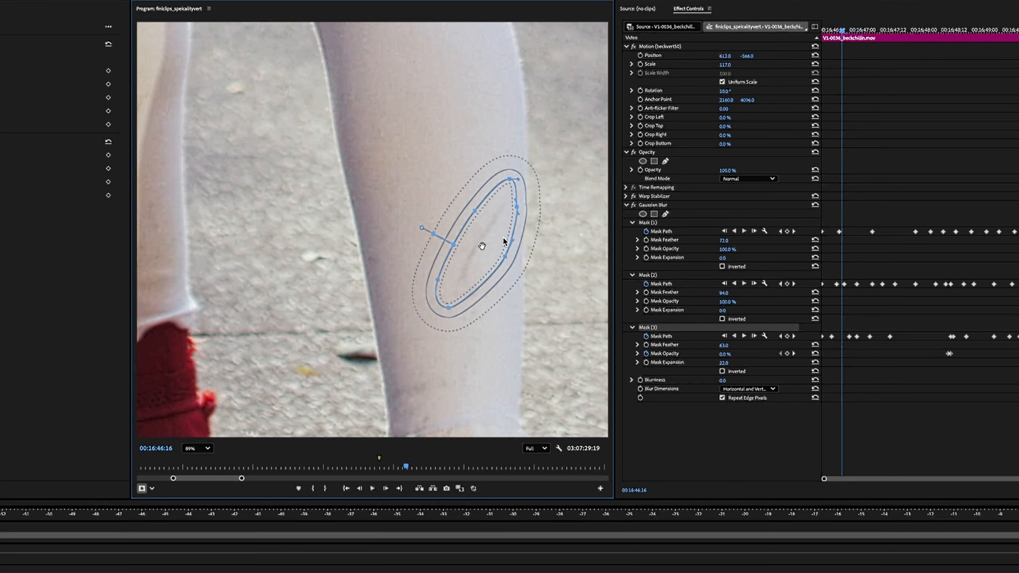
# Step through the frames from 00:16:46:13 to 00:16:47:08 to check how Mask (3) follows the calf mark.
pyautogui.moveTo(841, 30); pyautogui.dragTo(835, 31)
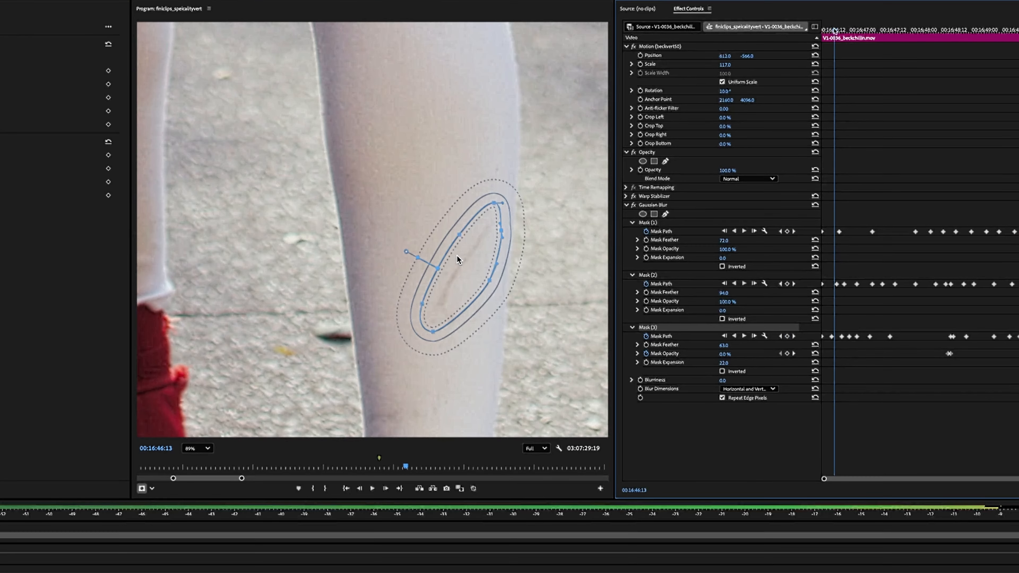
pyautogui.press('Right')
pyautogui.press('Right')
pyautogui.press('Right')
pyautogui.press('Right')
pyautogui.press('Right')
pyautogui.press('Right')
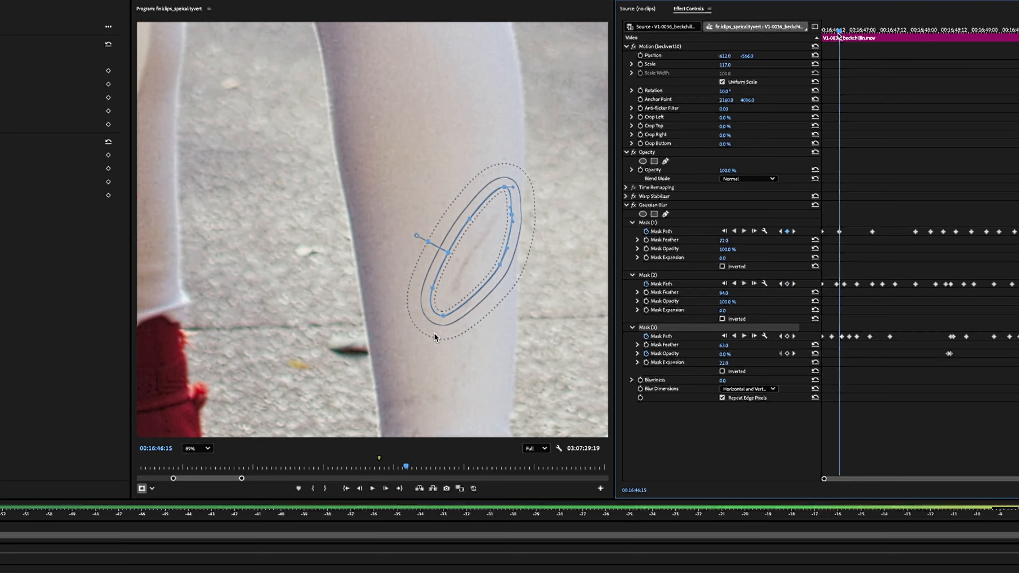
pyautogui.press('Left')
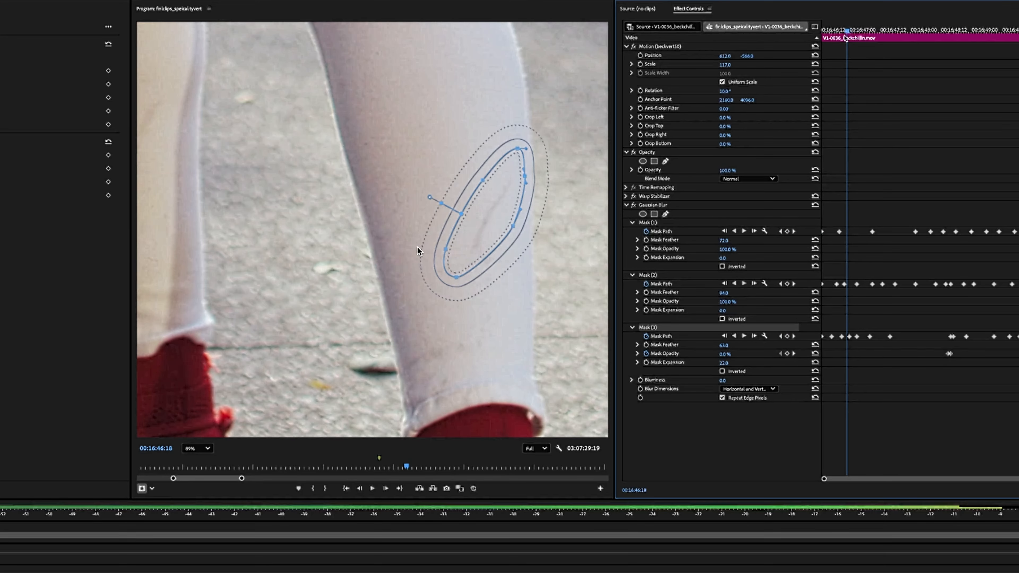
pyautogui.press('Right')
pyautogui.press('Right')
pyautogui.press('Right')
pyautogui.press('Right')
pyautogui.press('Right')
pyautogui.press('Right')
pyautogui.press('Right')
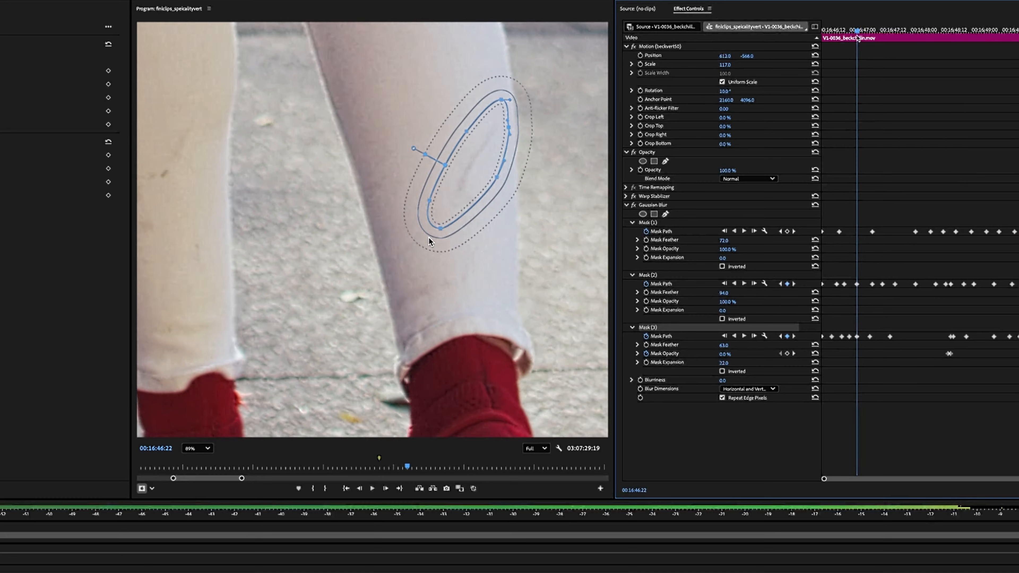
pyautogui.press('Right')
pyautogui.press('Right')
pyautogui.press('Right')
pyautogui.press('Right')
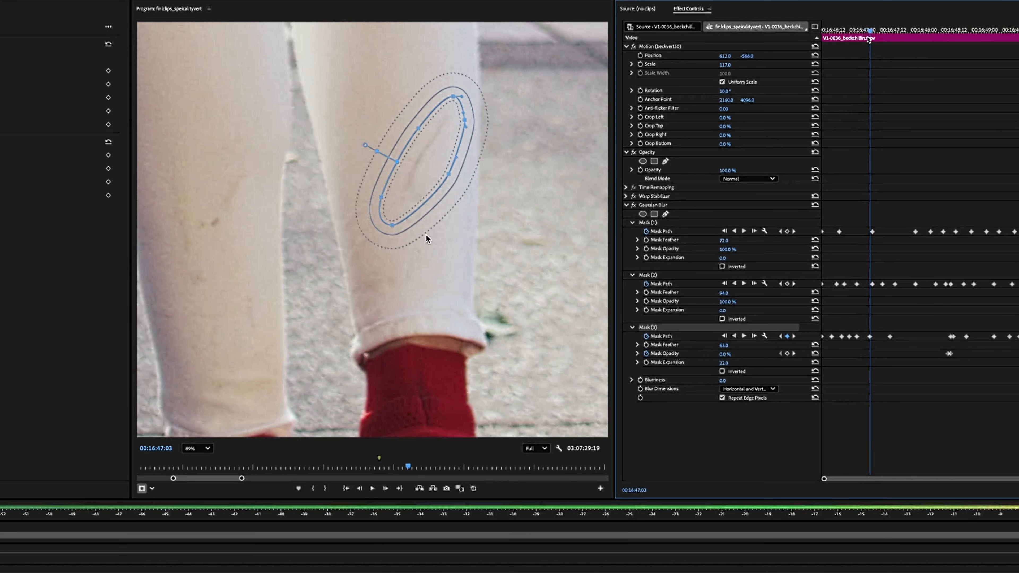
pyautogui.press('Right')
pyautogui.press('Right')
pyautogui.press('Right')
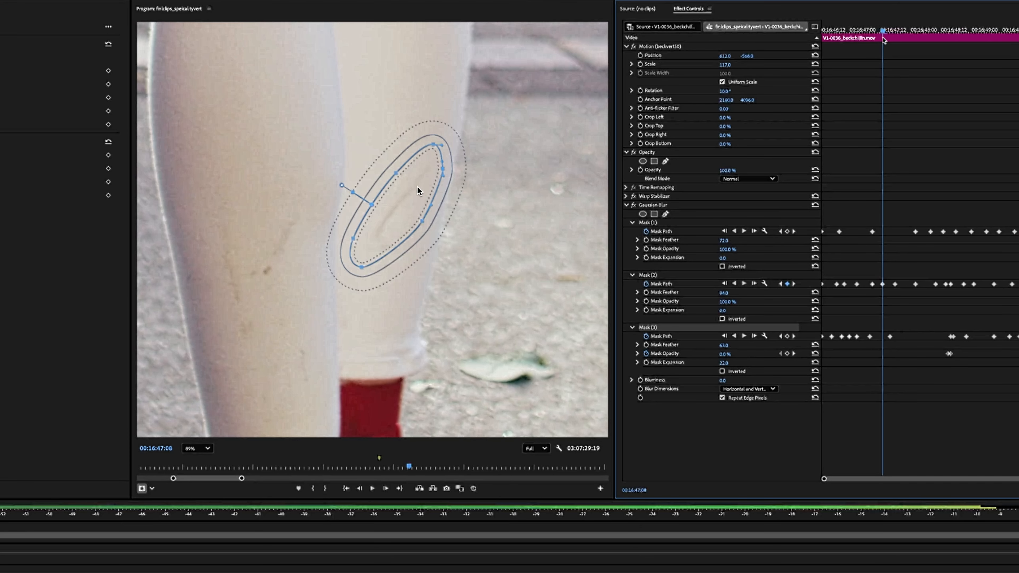
# Try deleting the Mask (3) path keyframe at 00:16:47:11, comparing the outline at 00:16:47:07 and 00:16:47:03.
pyautogui.press('Right')
pyautogui.press('Right')
pyautogui.press('Left')
pyautogui.press('Left')
pyautogui.press('Left')
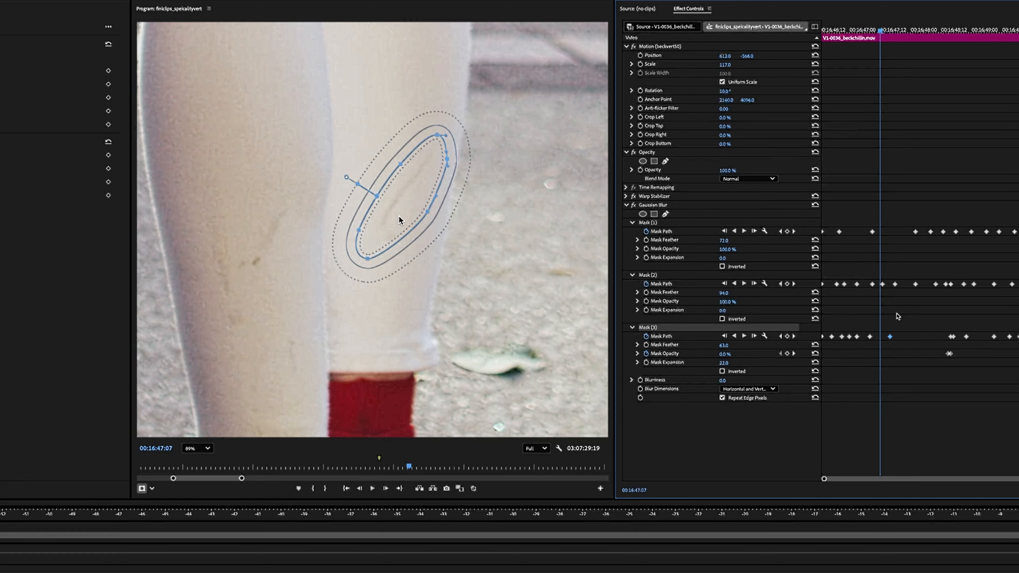
pyautogui.press('Delete')
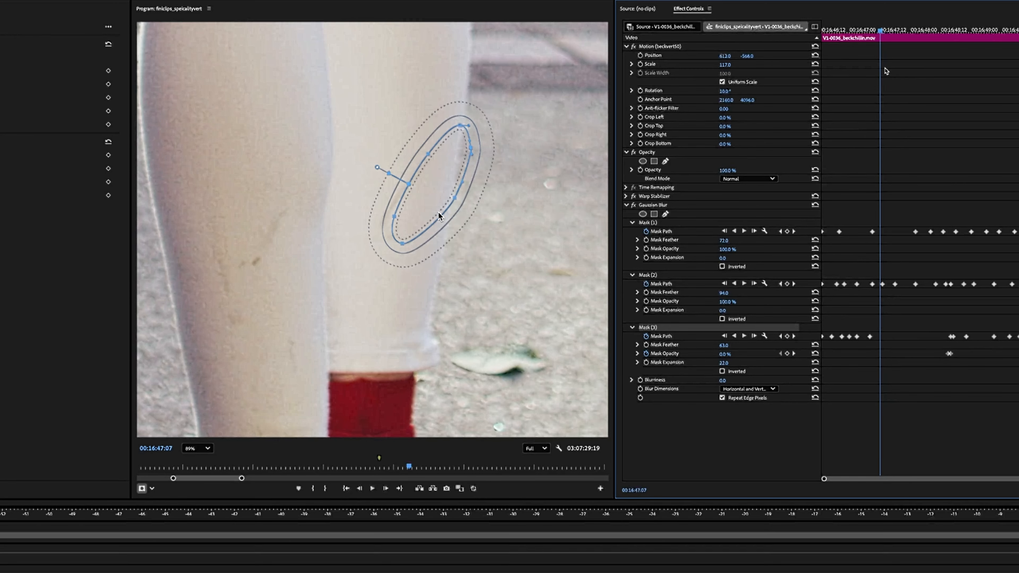
pyautogui.click(870, 31)
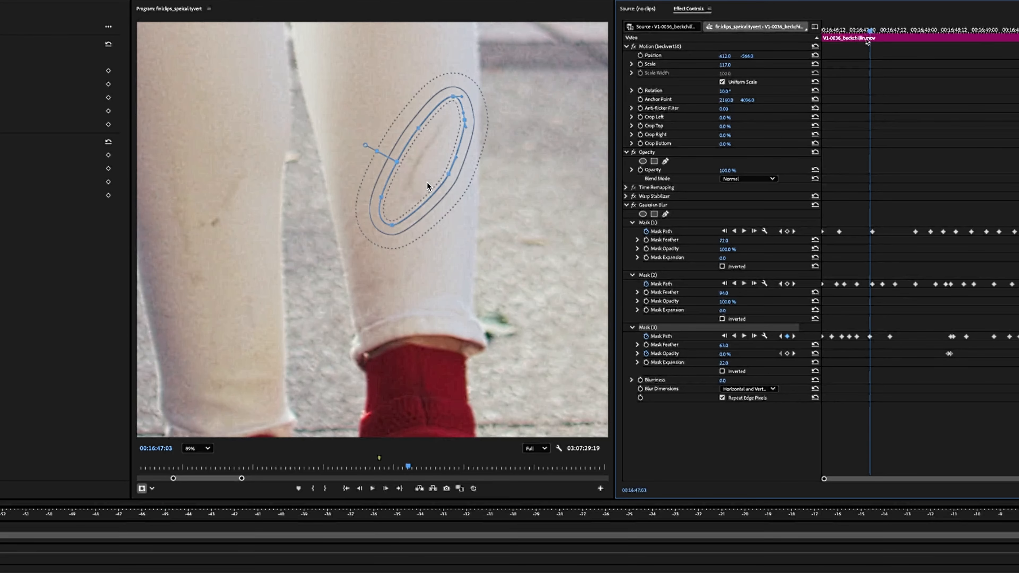
# Check Mask (3) against the calf mark at 00:16:47:06 and save the project.
pyautogui.click(873, 30)
pyautogui.moveTo(874, 30); pyautogui.dragTo(877, 30)
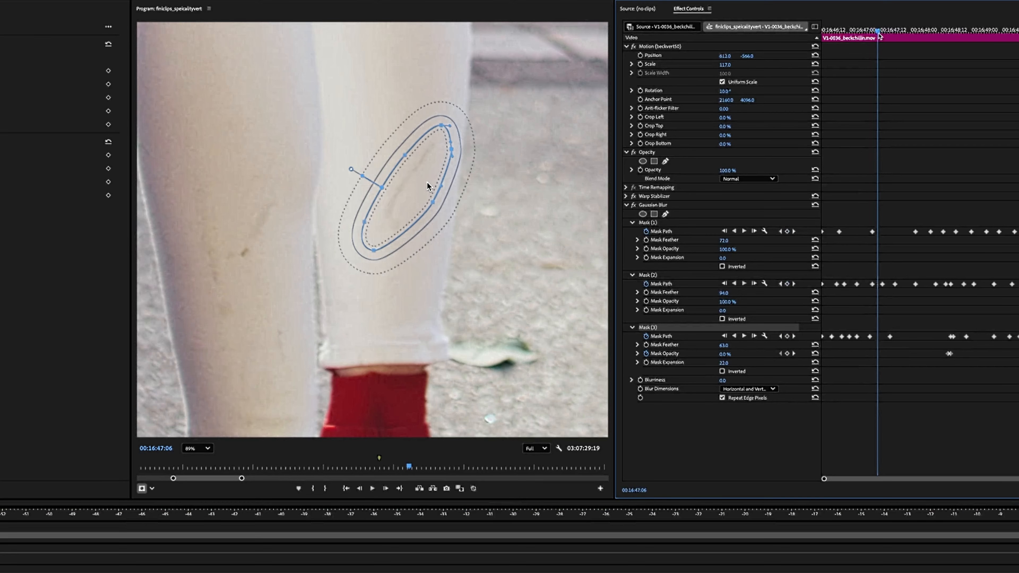
pyautogui.press('super+s')
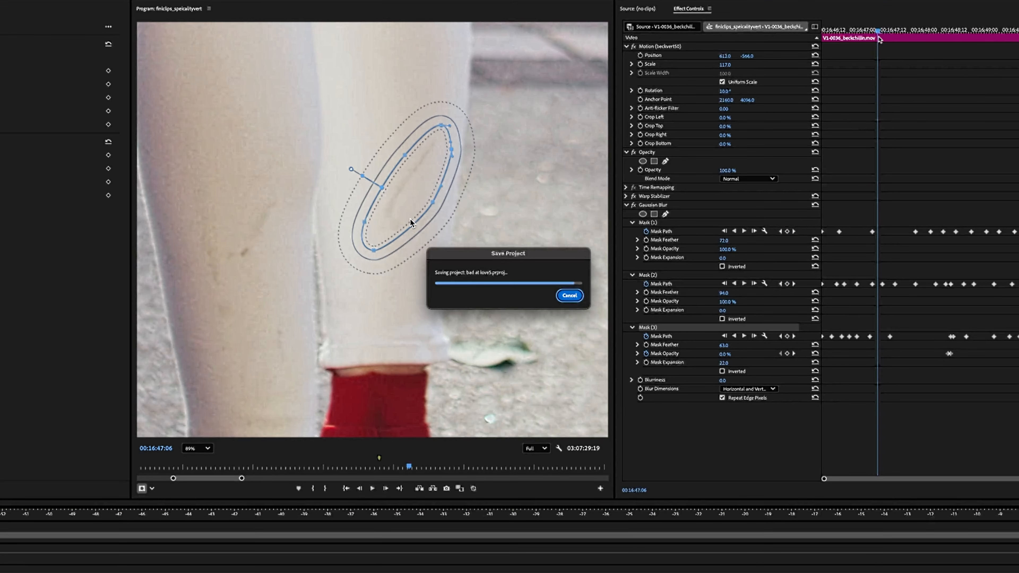
pyautogui.press('space')
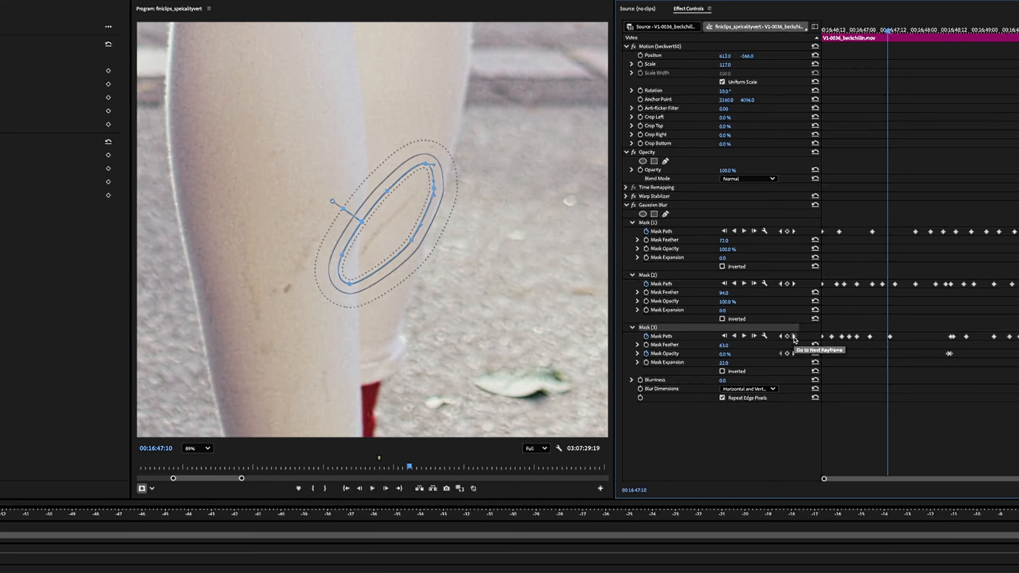
# Add a Mask (3) path keyframe at 00:16:47:08 and delete the one at 00:16:47:11.
pyautogui.moveTo(887, 32); pyautogui.dragTo(882, 32)
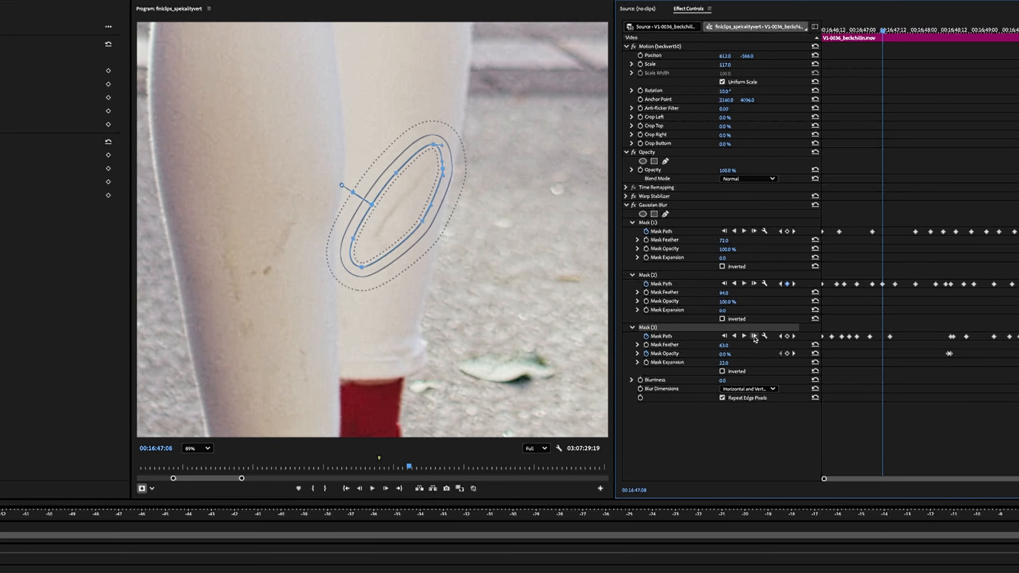
pyautogui.click(787, 336)
pyautogui.moveTo(906, 325); pyautogui.dragTo(887, 348)
pyautogui.press('Delete')
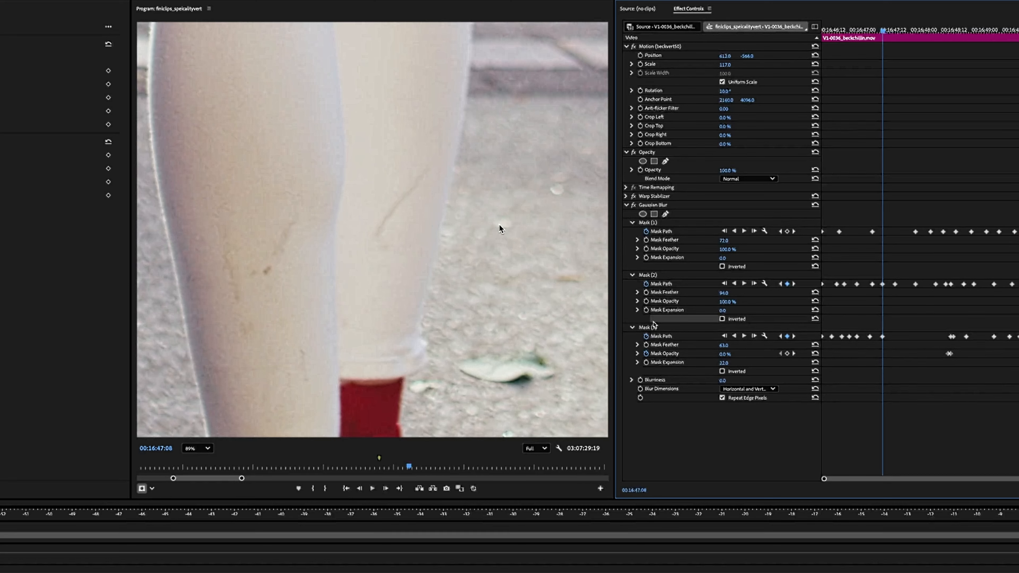
# Turn Mask (3)'s feather handle to its upper end and move the mask over the rear calf mark at 00:16:47:11.
pyautogui.click(650, 327)
pyautogui.press('Right')
pyautogui.press('Right')
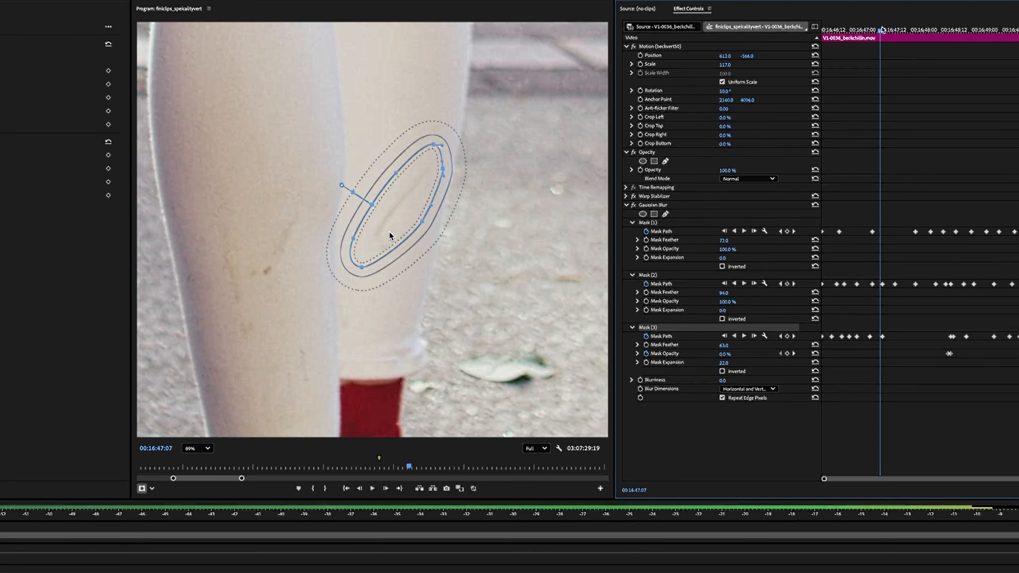
pyautogui.press('Right')
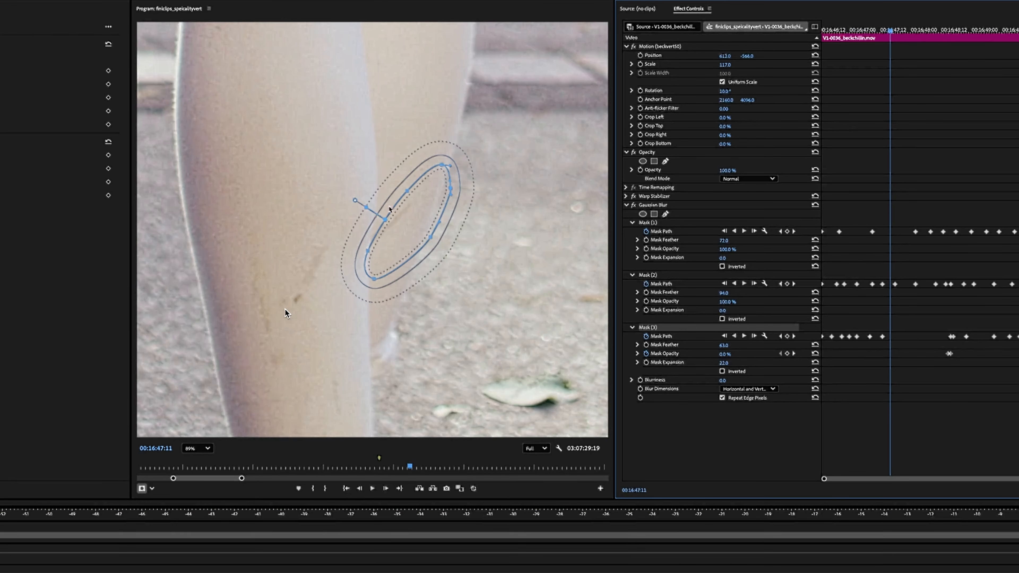
pyautogui.moveTo(384, 222); pyautogui.dragTo(456, 147)
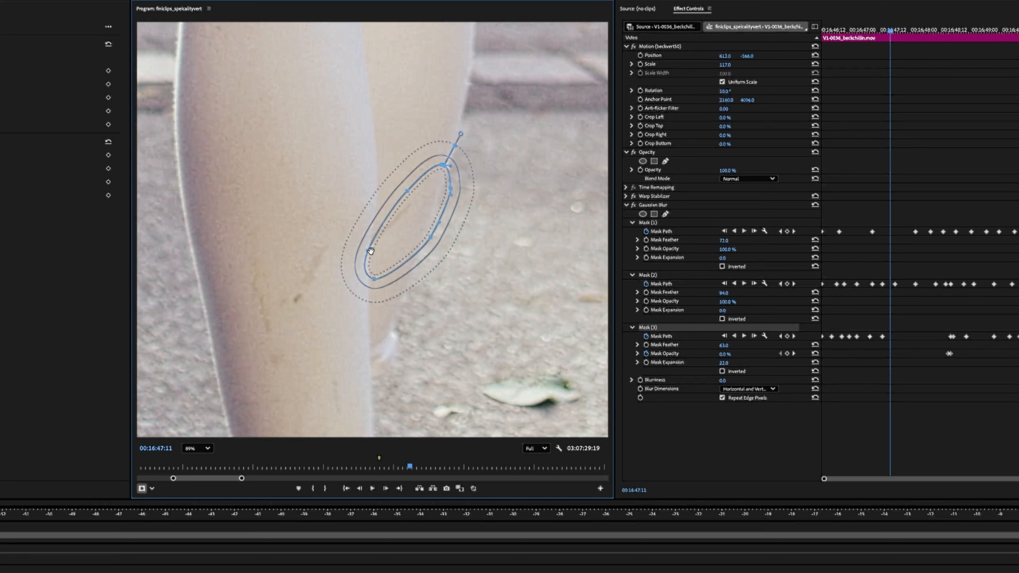
pyautogui.moveTo(409, 216); pyautogui.dragTo(391, 226)
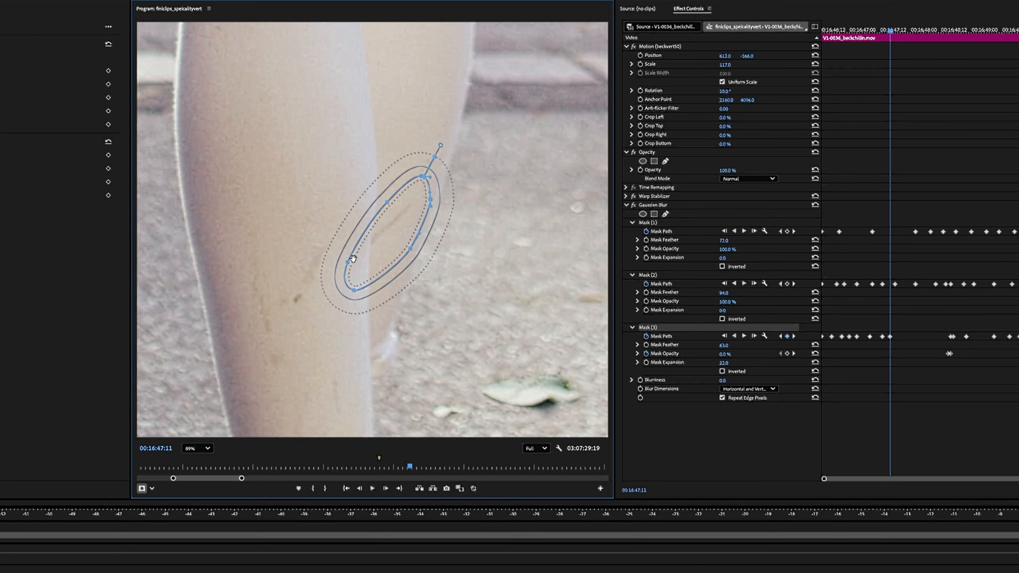
# Reshape the Mask (3) outline at 00:16:47:11 into a shorter shape fitted around the rear calf mark.
pyautogui.moveTo(348, 266); pyautogui.dragTo(396, 187)
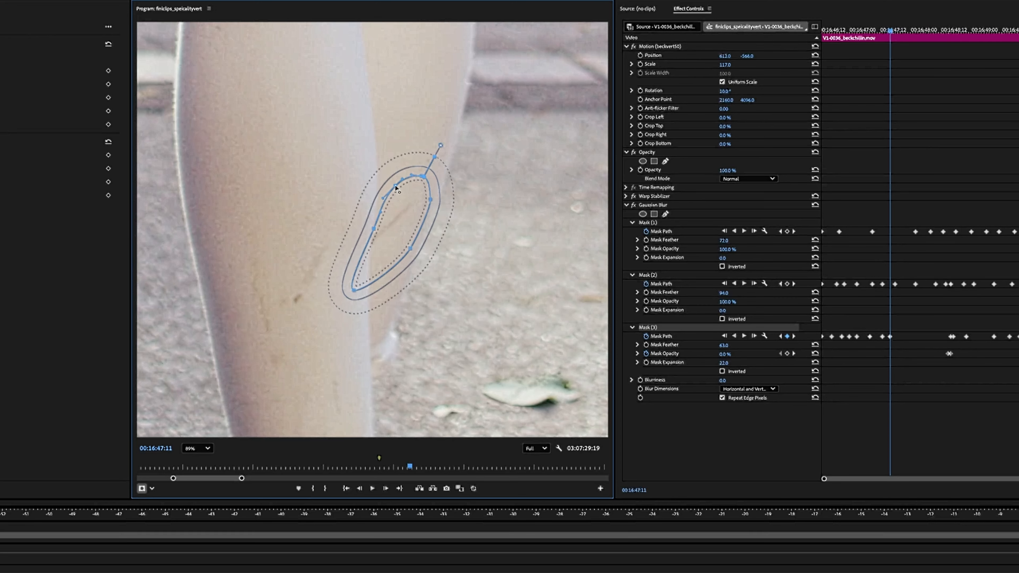
pyautogui.moveTo(353, 289); pyautogui.dragTo(378, 273)
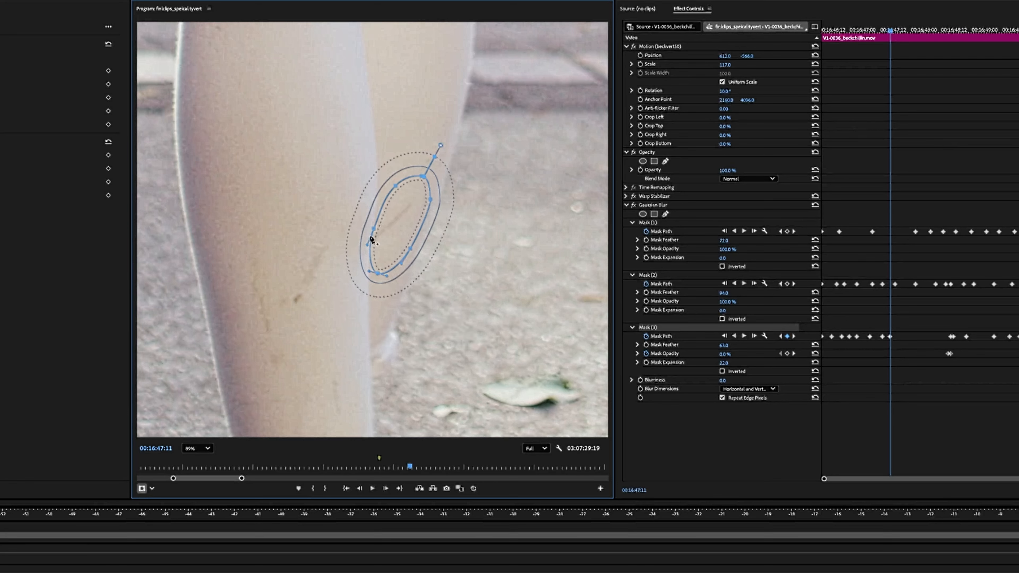
pyautogui.moveTo(374, 228); pyautogui.dragTo(381, 215)
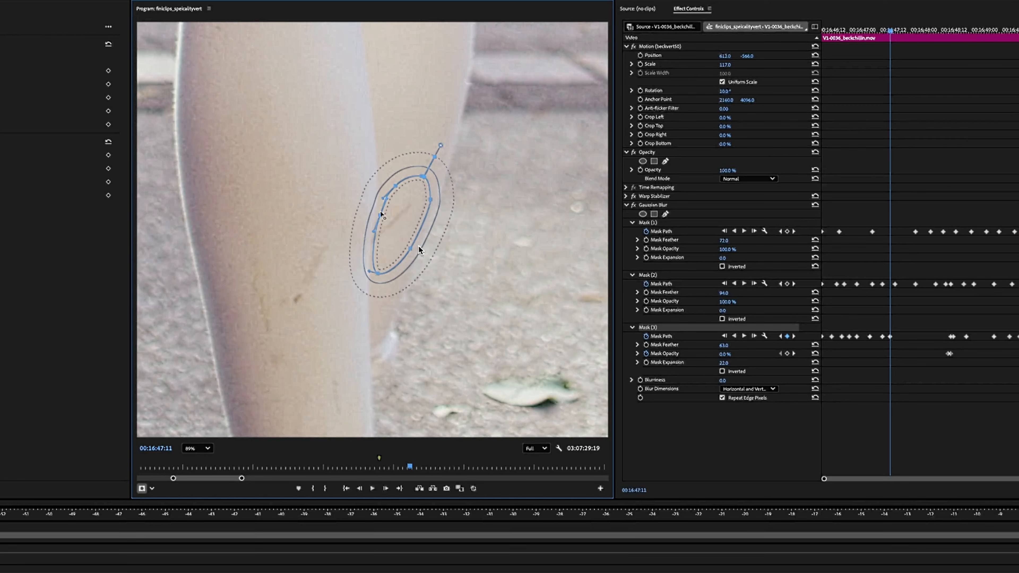
pyautogui.scroll(2, 397, 182)
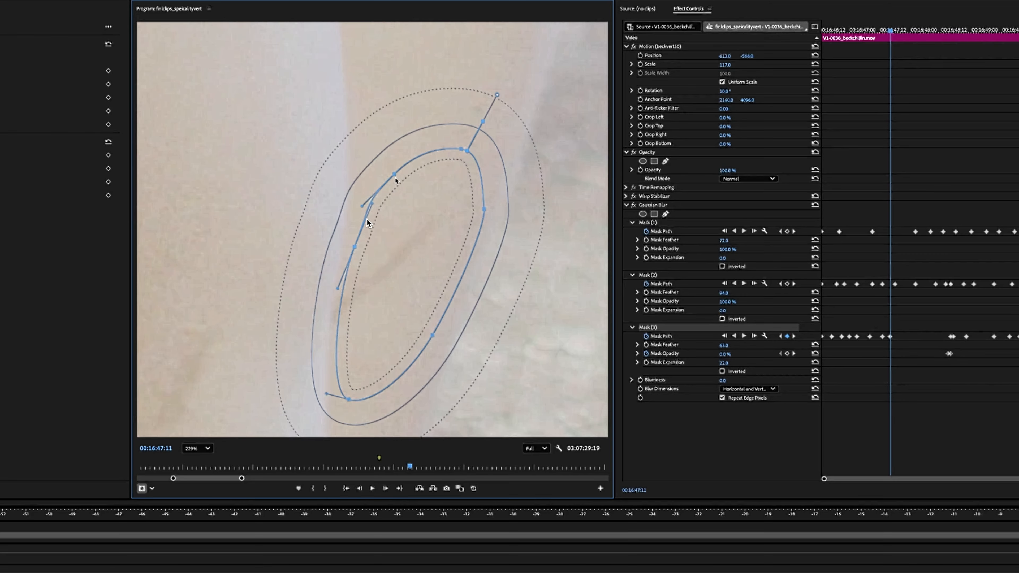
pyautogui.moveTo(395, 173); pyautogui.dragTo(406, 153)
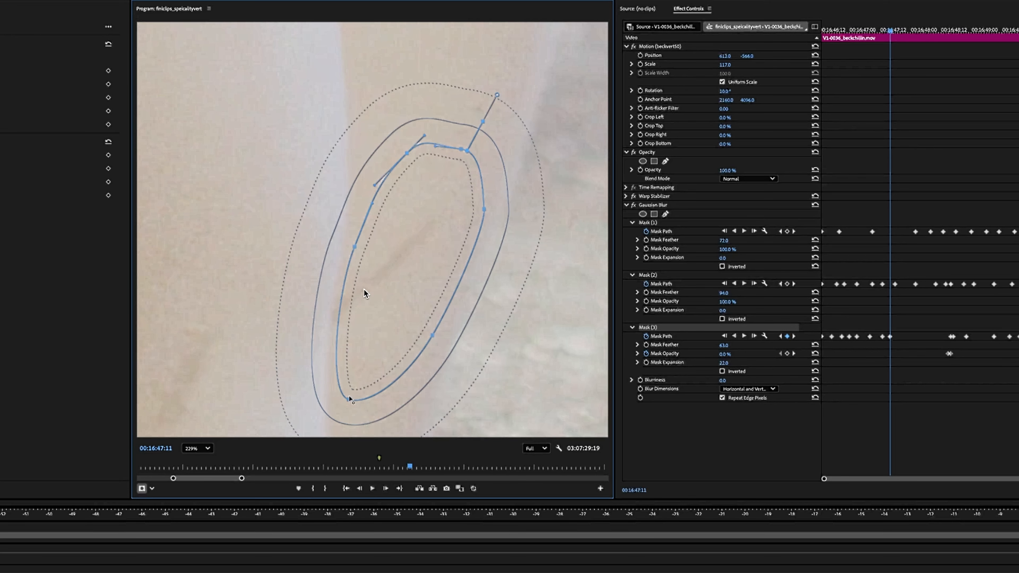
pyautogui.moveTo(344, 395); pyautogui.dragTo(332, 333)
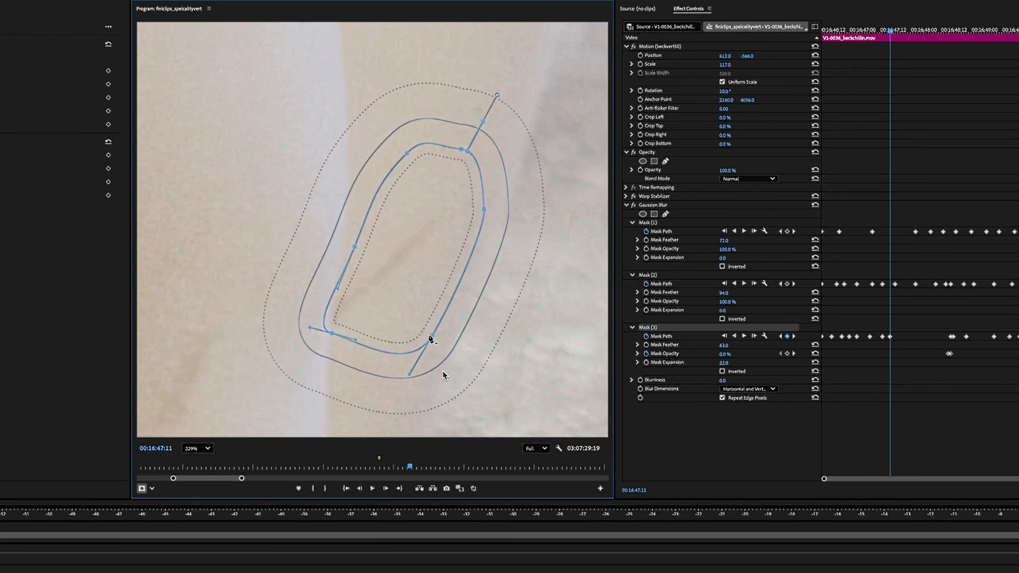
pyautogui.moveTo(432, 335); pyautogui.dragTo(408, 312)
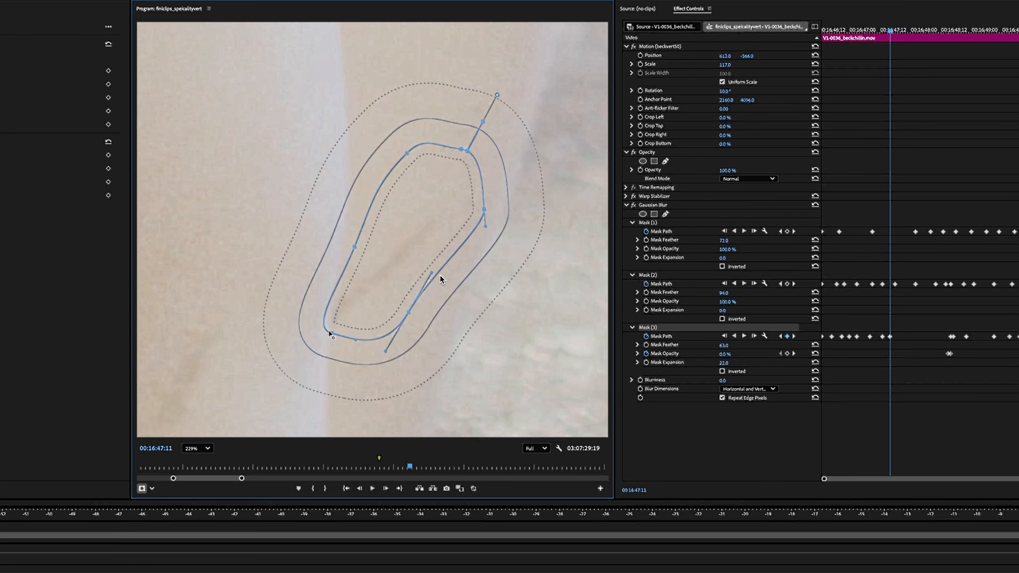
pyautogui.moveTo(331, 332); pyautogui.dragTo(328, 329)
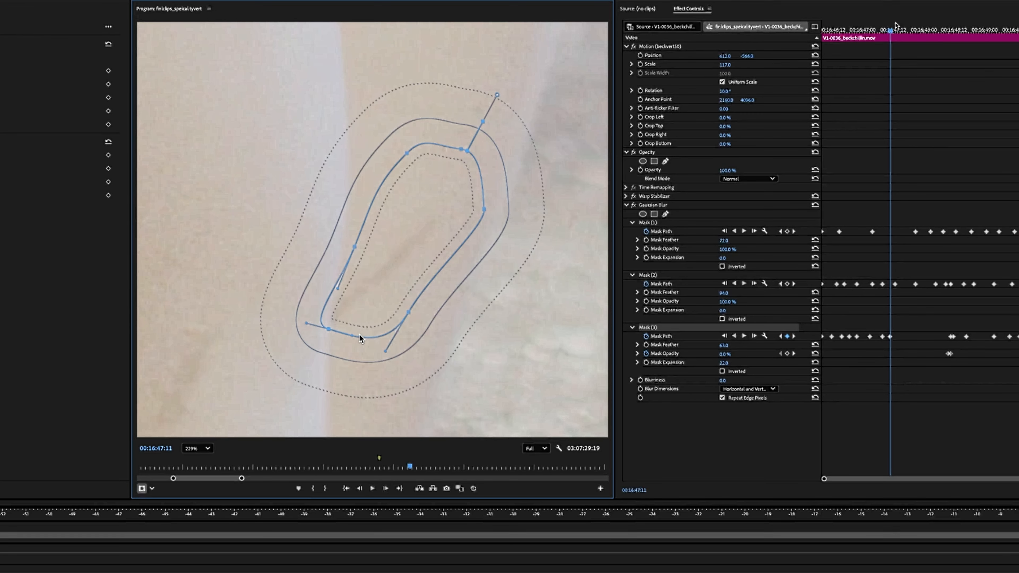
# Pull the inner edge of Mask (3) off the front leg at 00:16:47:13, converting three of its points to corners.
pyautogui.moveTo(890, 32); pyautogui.dragTo(896, 31)
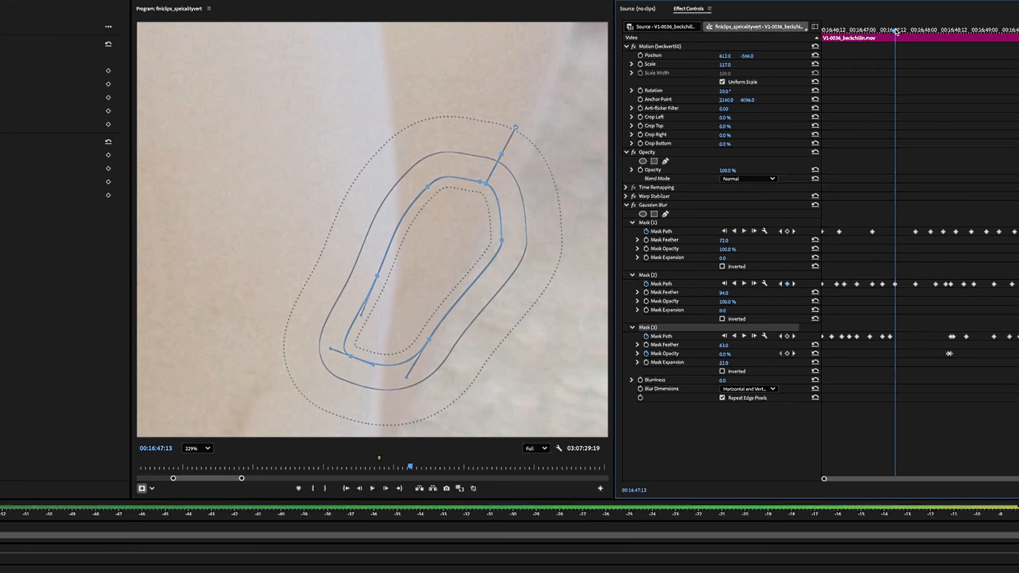
pyautogui.moveTo(894, 32); pyautogui.dragTo(895, 32)
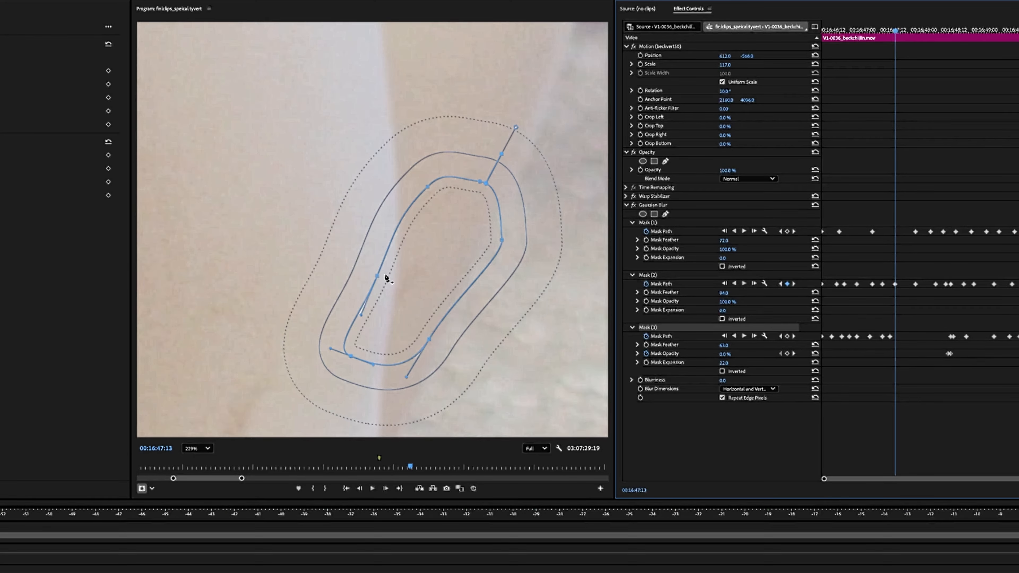
pyautogui.moveTo(377, 277); pyautogui.dragTo(401, 227)
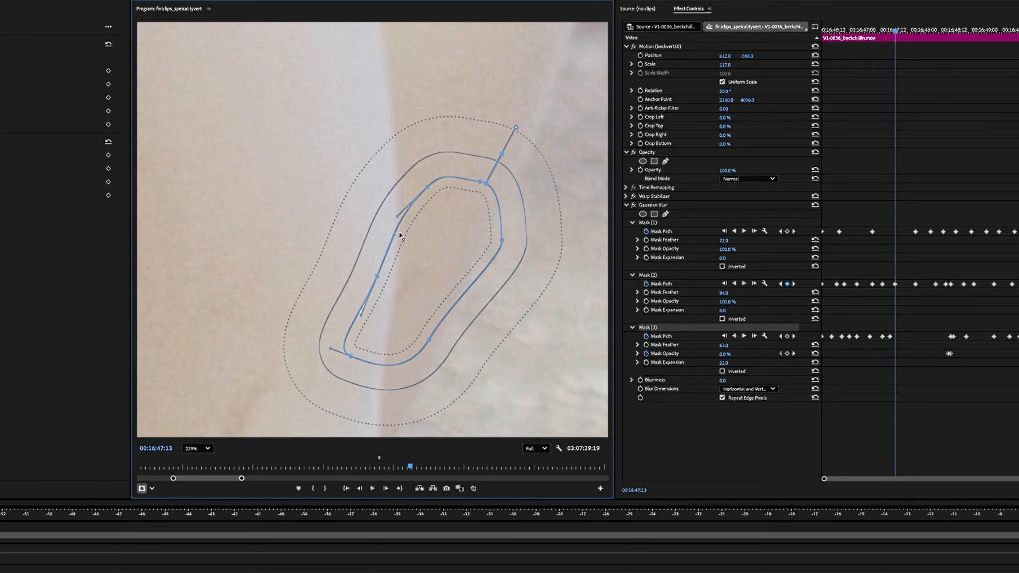
pyautogui.moveTo(428, 188); pyautogui.dragTo(441, 176)
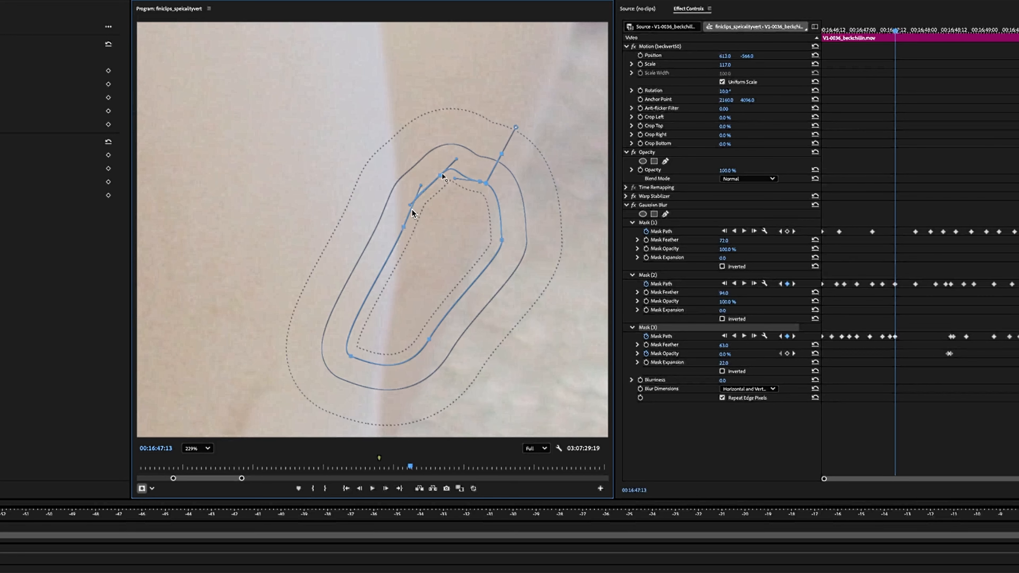
pyautogui.keyDown('alt'); pyautogui.click(440, 176); pyautogui.keyUp('alt')
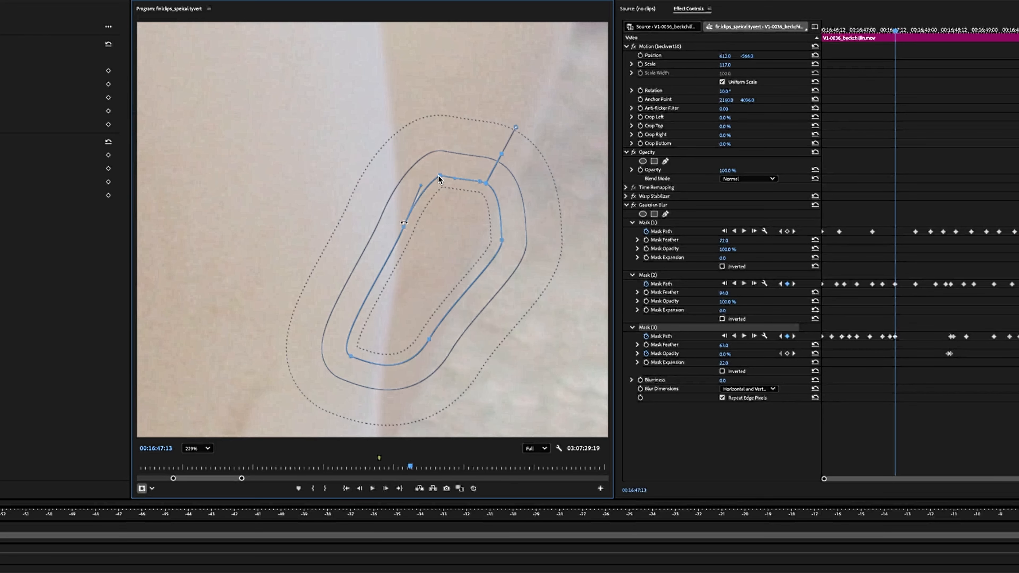
pyautogui.keyDown('alt'); pyautogui.click(403, 228); pyautogui.keyUp('alt')
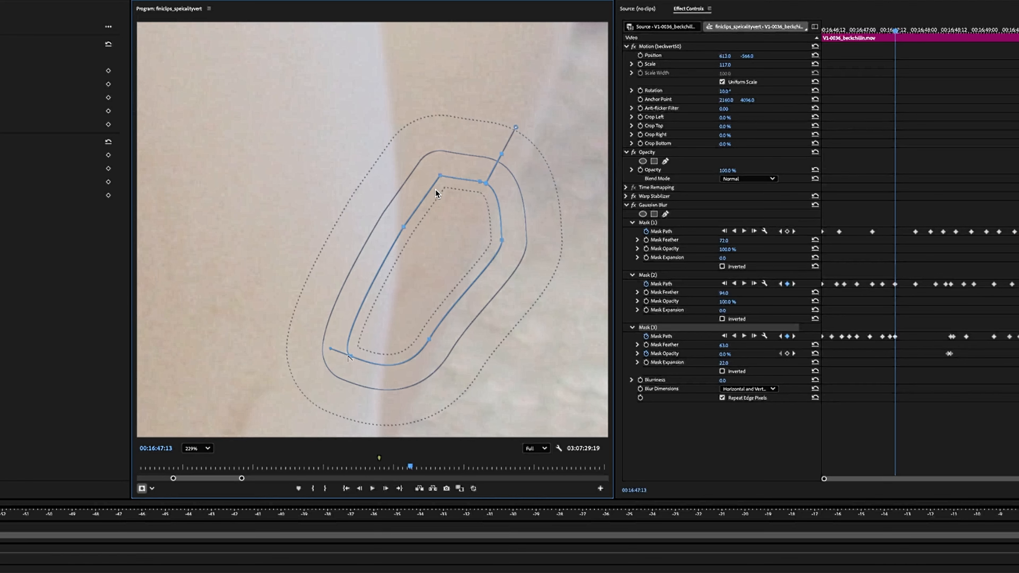
pyautogui.keyDown('alt'); pyautogui.click(349, 356); pyautogui.keyUp('alt')
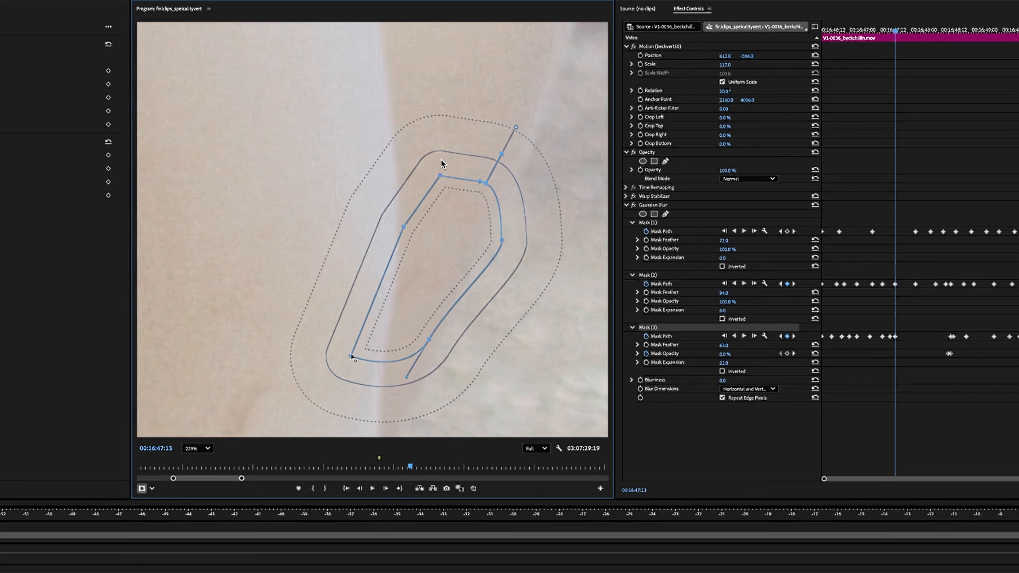
pyautogui.moveTo(349, 357); pyautogui.dragTo(395, 293)
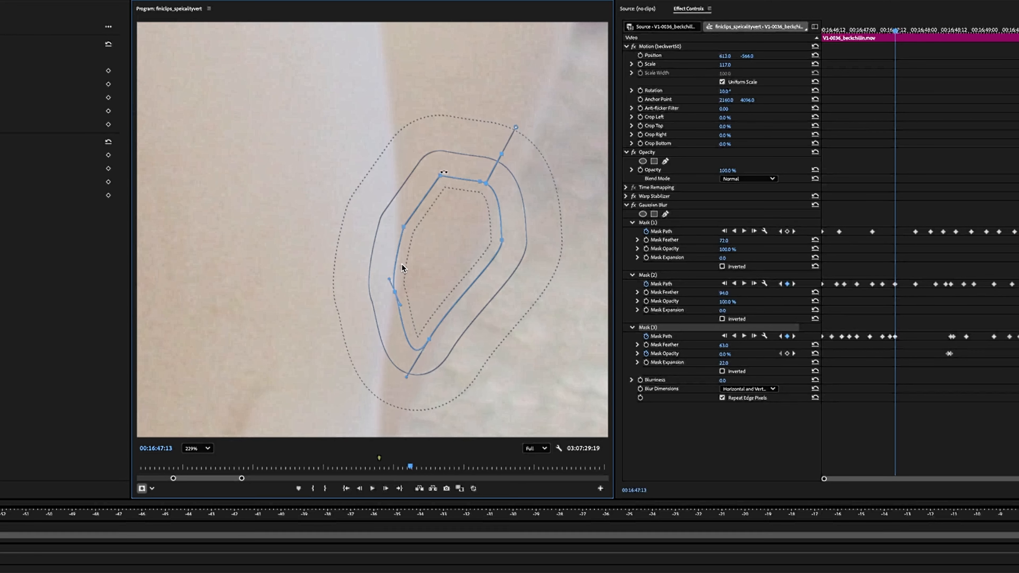
# Narrow Mask (3)'s outer edge to the rear calf at 00:16:47:13 and smooth the corners on its inner edge.
pyautogui.moveTo(441, 176); pyautogui.dragTo(470, 177)
pyautogui.moveTo(501, 240); pyautogui.dragTo(476, 222)
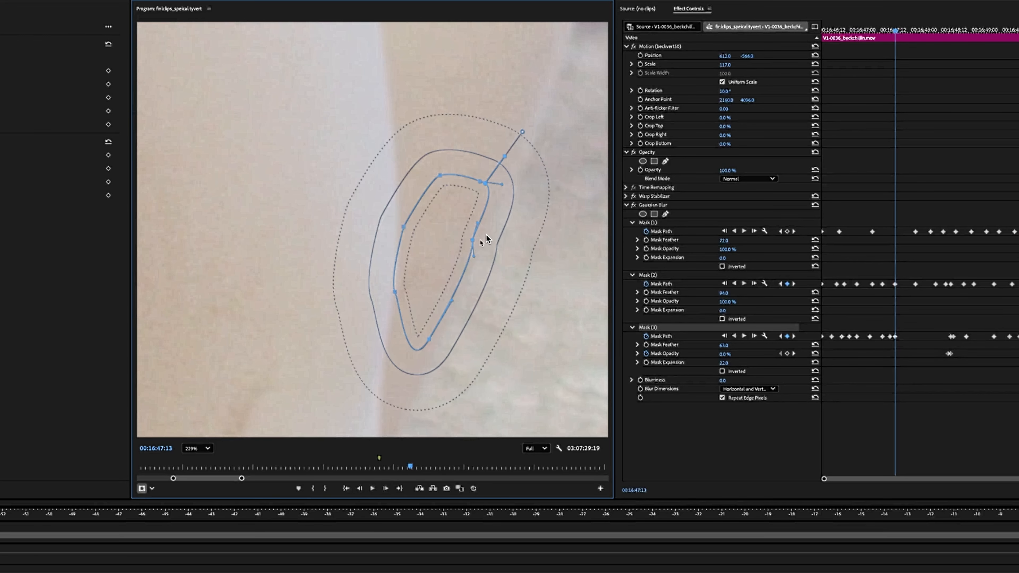
pyautogui.moveTo(472, 257); pyautogui.dragTo(470, 258)
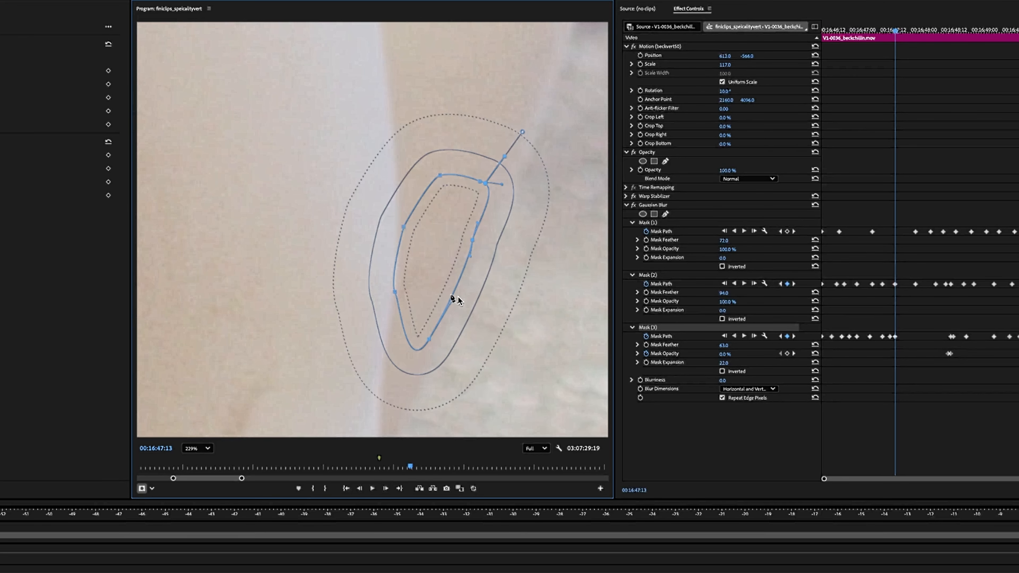
pyautogui.moveTo(441, 324); pyautogui.dragTo(433, 321)
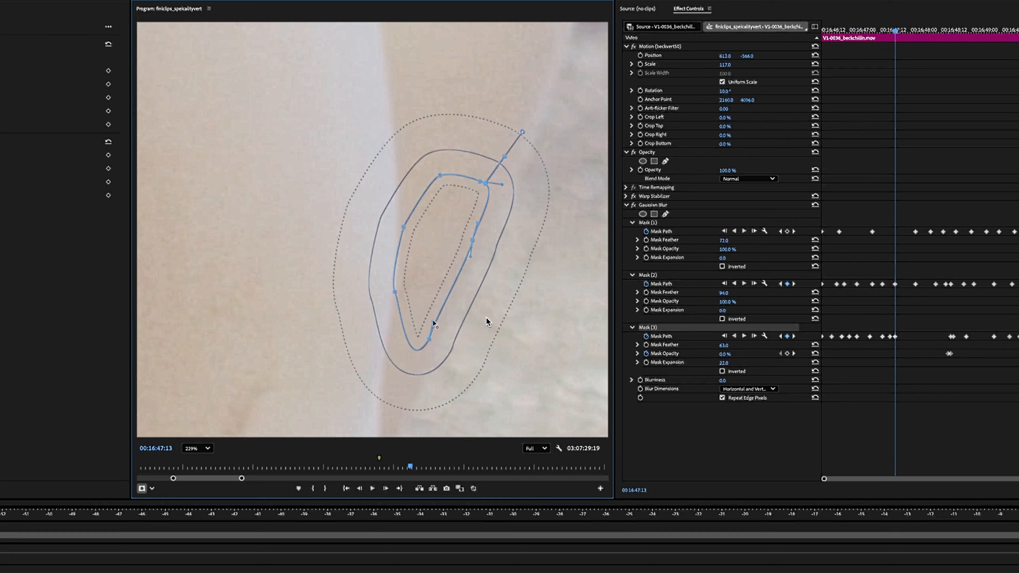
pyautogui.click(403, 227)
pyautogui.moveTo(403, 227); pyautogui.dragTo(407, 214)
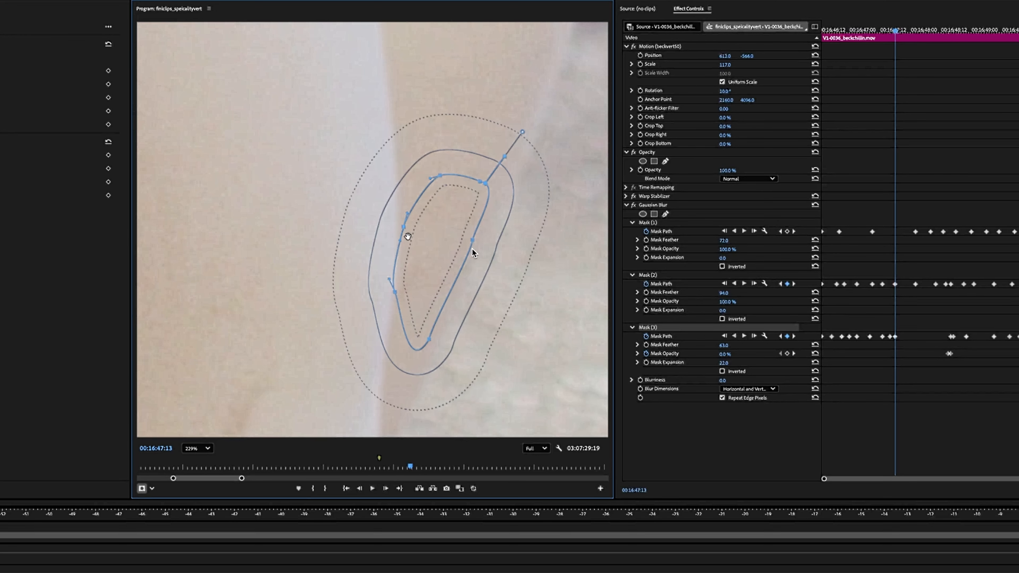
# Keyframe the Mask (3) opacity at 100% at 00:16:47:13, with a 0% keyframe shortly after it.
pyautogui.moveTo(721, 362); pyautogui.dragTo(704, 357)
pyautogui.click(787, 354)
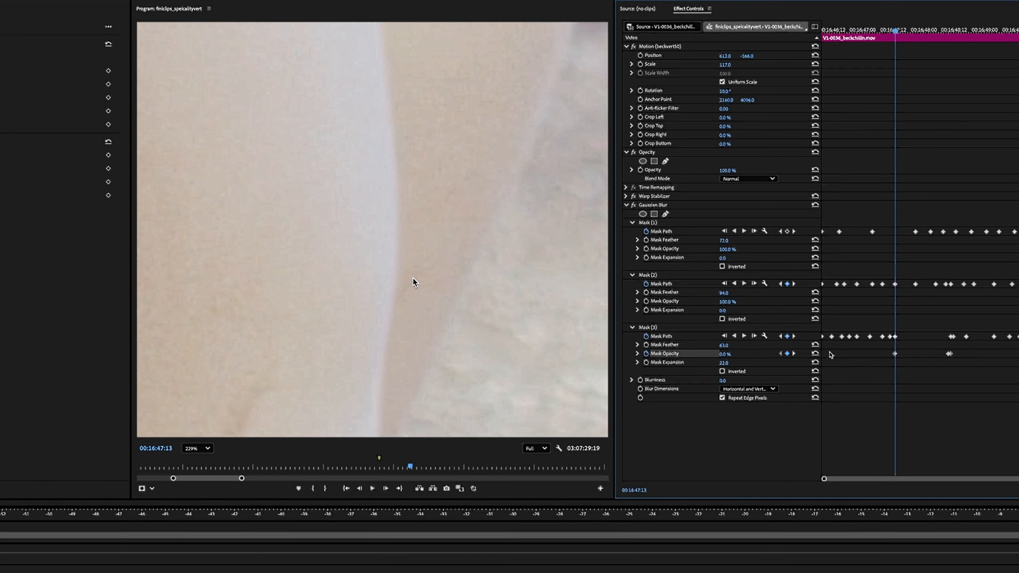
pyautogui.moveTo(895, 359); pyautogui.dragTo(901, 359)
pyautogui.moveTo(726, 354); pyautogui.dragTo(766, 354)
# Step back from 00:16:47:13 to 00:16:47:04 to check how Mask (3) covers the calf mark.
pyautogui.click(657, 328)
pyautogui.scroll(-5, 418, 268)
pyautogui.scroll(-2, 419, 269)
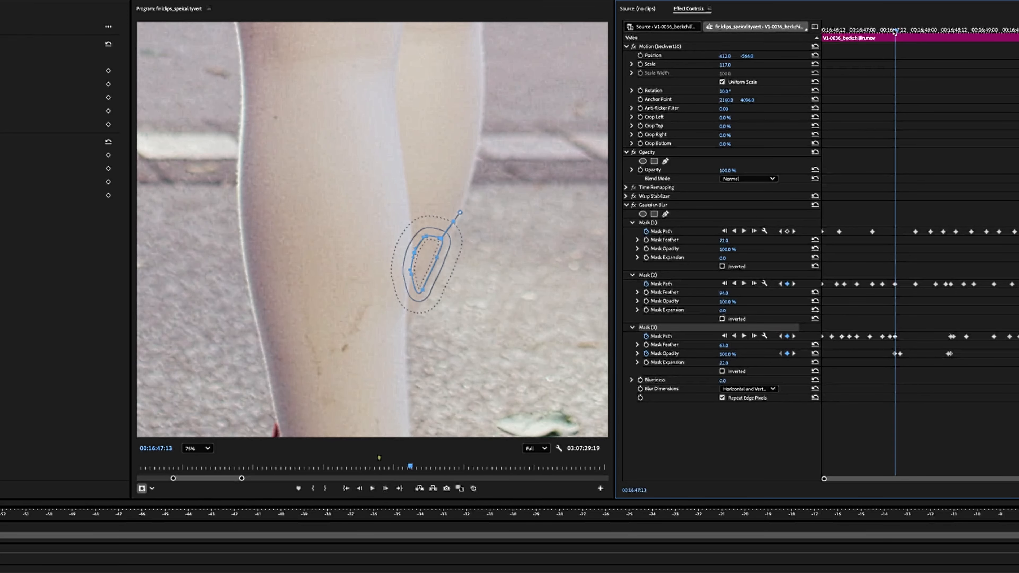
pyautogui.press('Left')
pyautogui.press('Left')
pyautogui.press('Left')
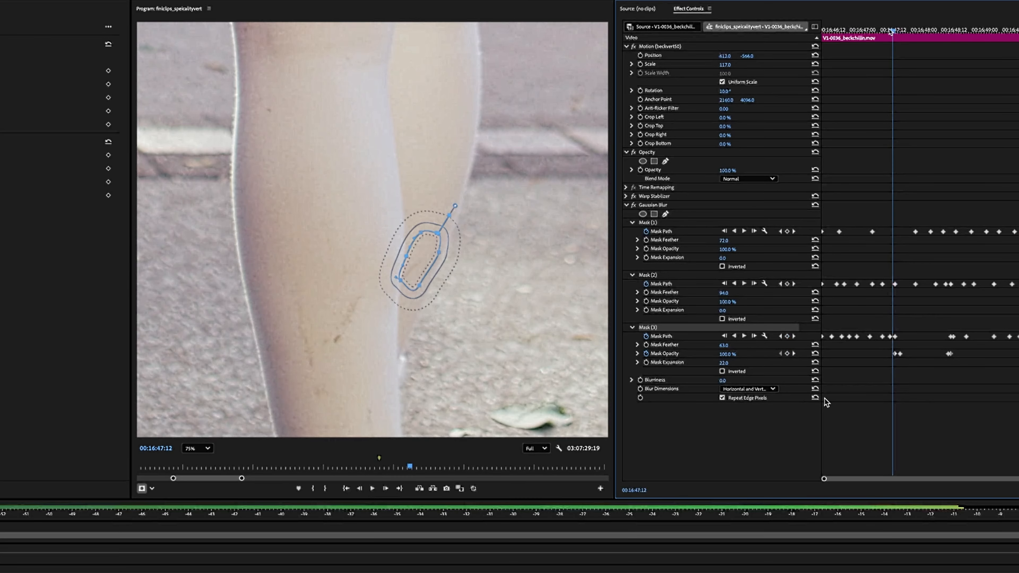
pyautogui.press('Left')
pyautogui.press('Left')
pyautogui.press('Left')
pyautogui.press('Left')
pyautogui.press('Left')
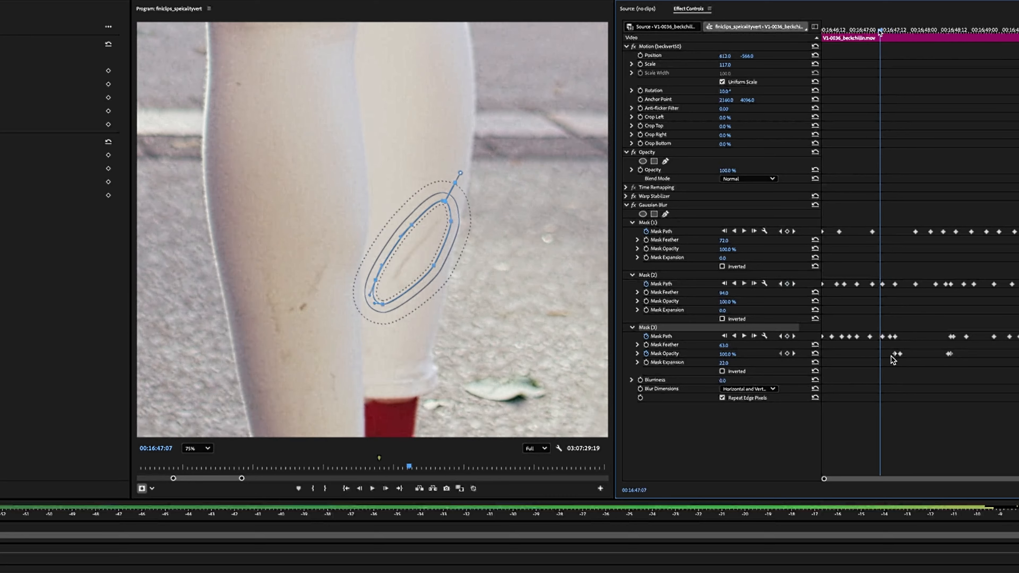
pyautogui.press('Left')
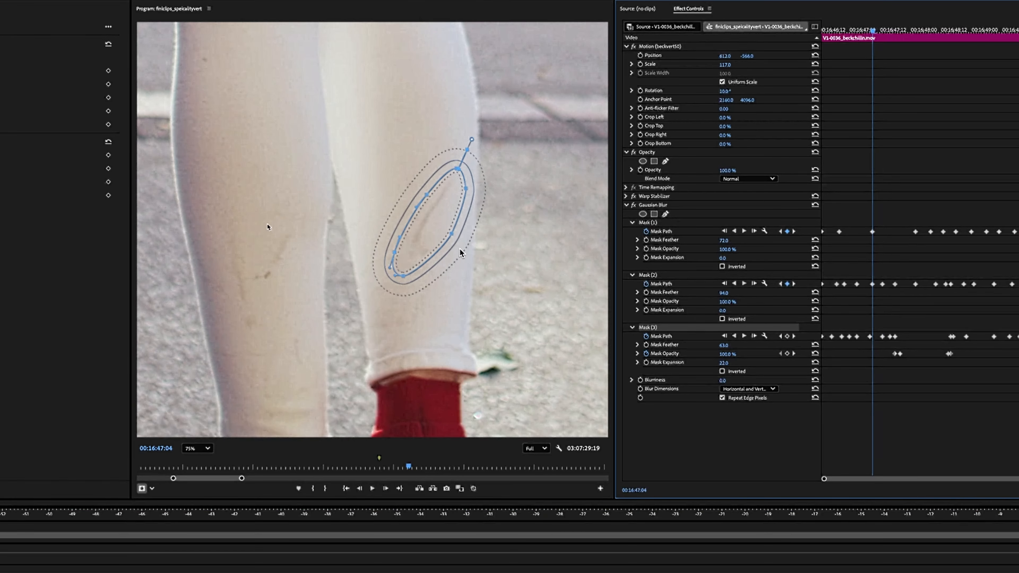
pyautogui.scroll(-2, 268, 224)
pyautogui.scroll(-3, 381, 250)
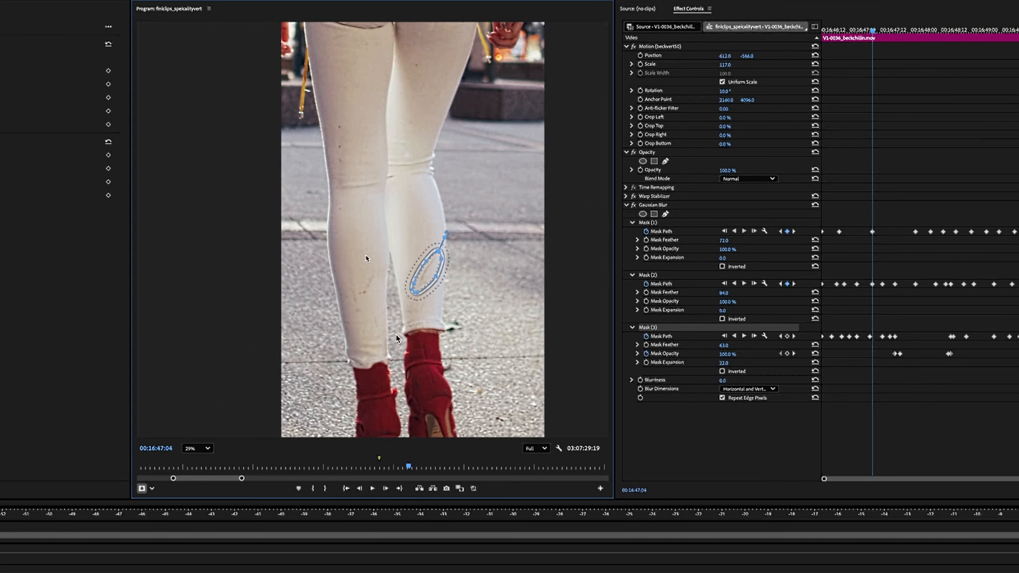
# Set the Gaussian Blur effect's Blurriness to 103 and return the playhead to the start of the clip at 00:16:46:08.
pyautogui.scroll(-1, 475, 306)
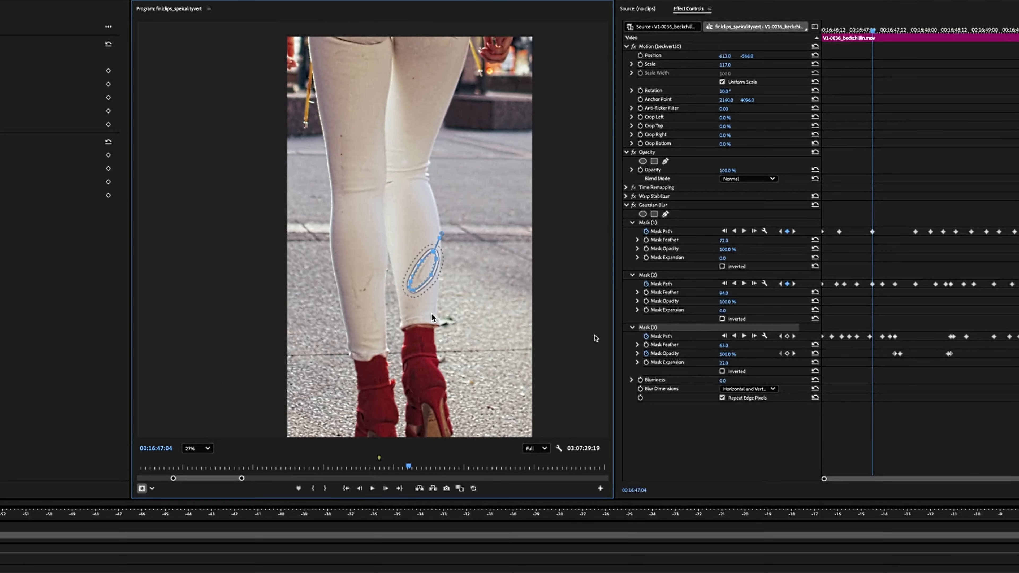
pyautogui.click(658, 205)
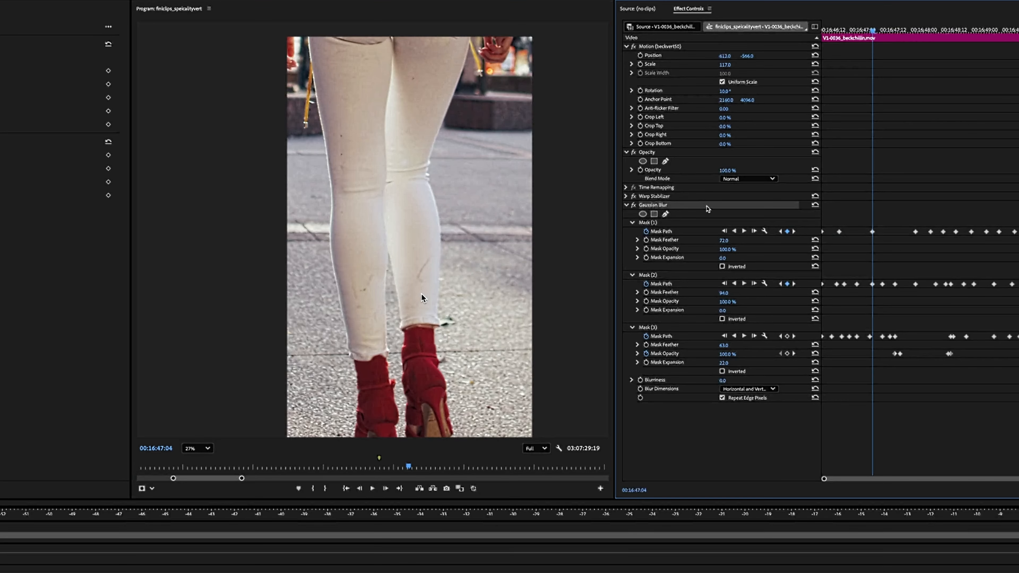
pyautogui.hotkey('ctrl', 's')
pyautogui.hotkey('ctrl', 'z')
pyautogui.press('Up')
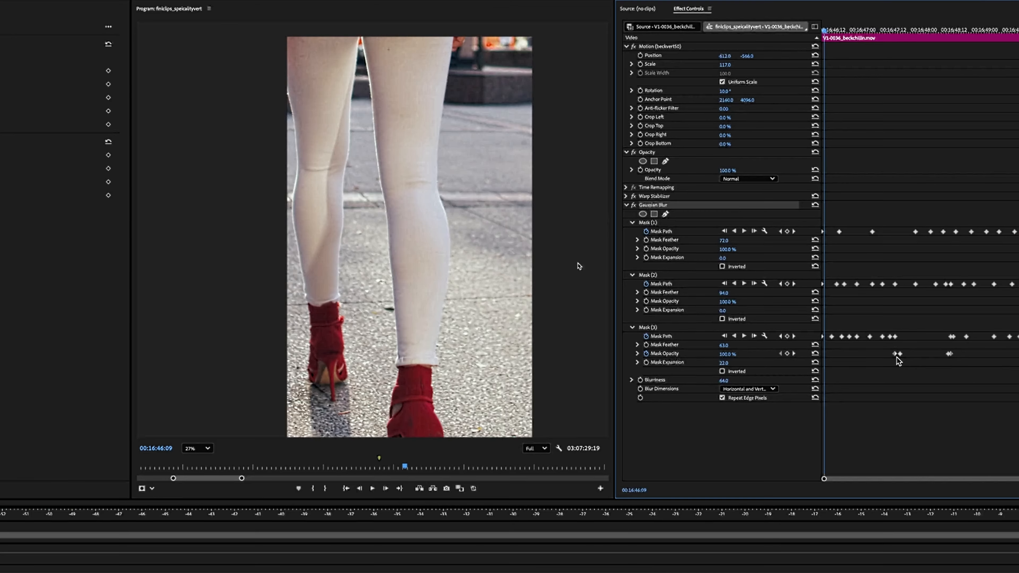
pyautogui.moveTo(721, 380); pyautogui.dragTo(725, 380)
pyautogui.moveTo(818, 360); pyautogui.dragTo(900, 354)
pyautogui.moveTo(825, 30); pyautogui.dragTo(807, 31)
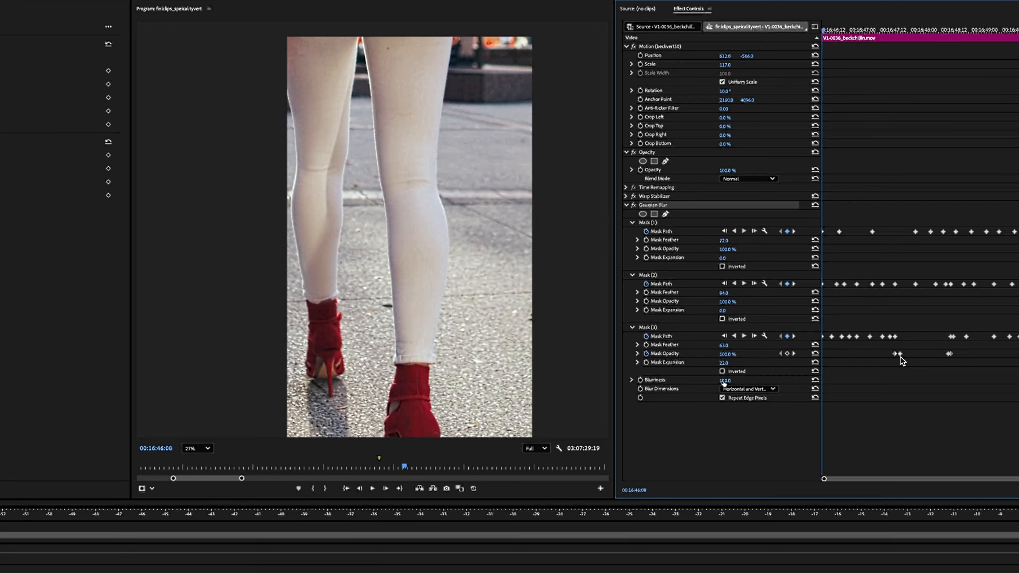
# Set the Blurriness to 0 to examine the unblurred marks during playback from 00:16:46:08, and undo the change.
pyautogui.click(725, 380)
pyautogui.write('0')
pyautogui.click(740, 455)
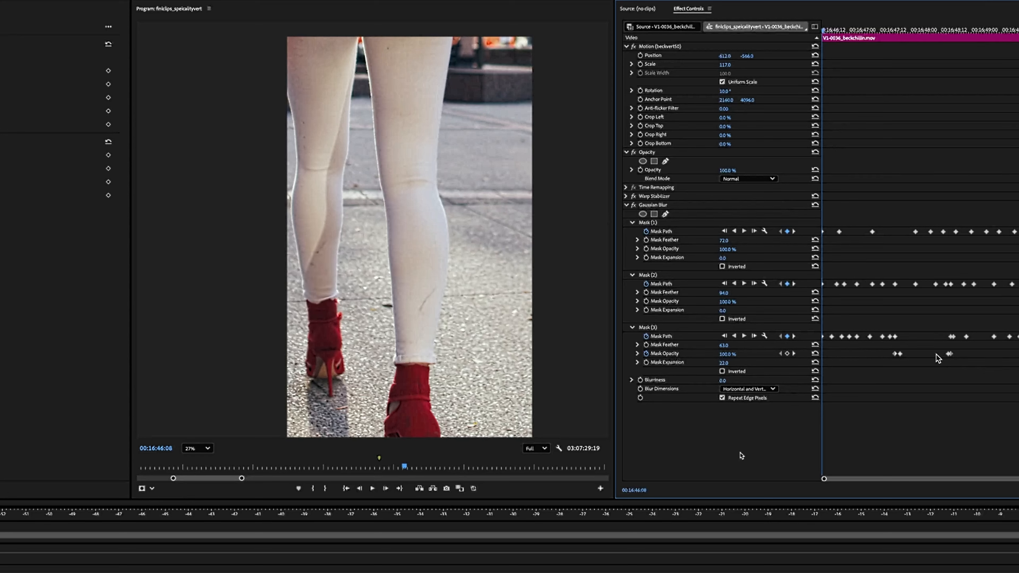
pyautogui.press('space')
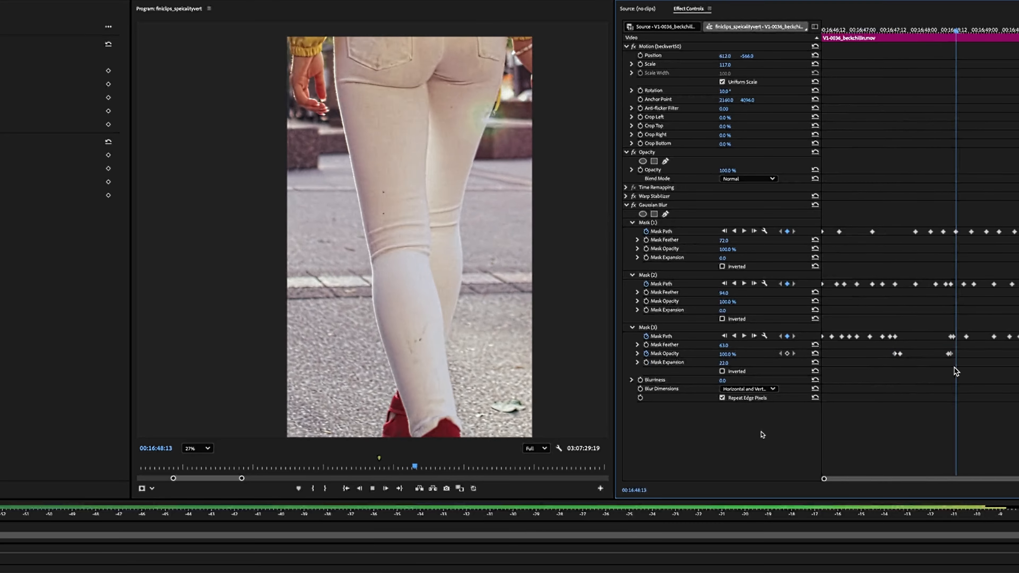
pyautogui.press('space')
pyautogui.moveTo(840, 30); pyautogui.dragTo(822, 30)
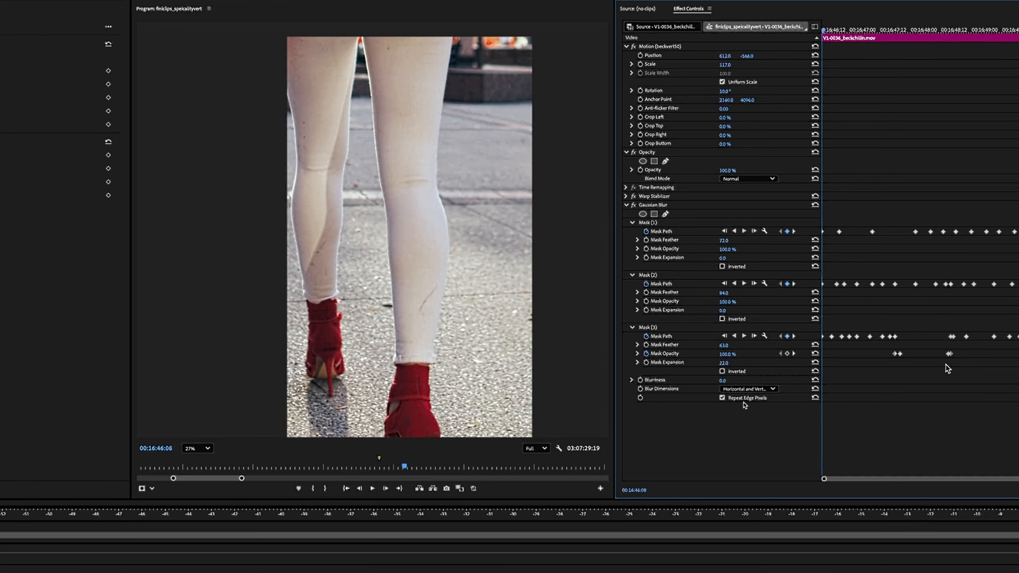
pyautogui.press('space')
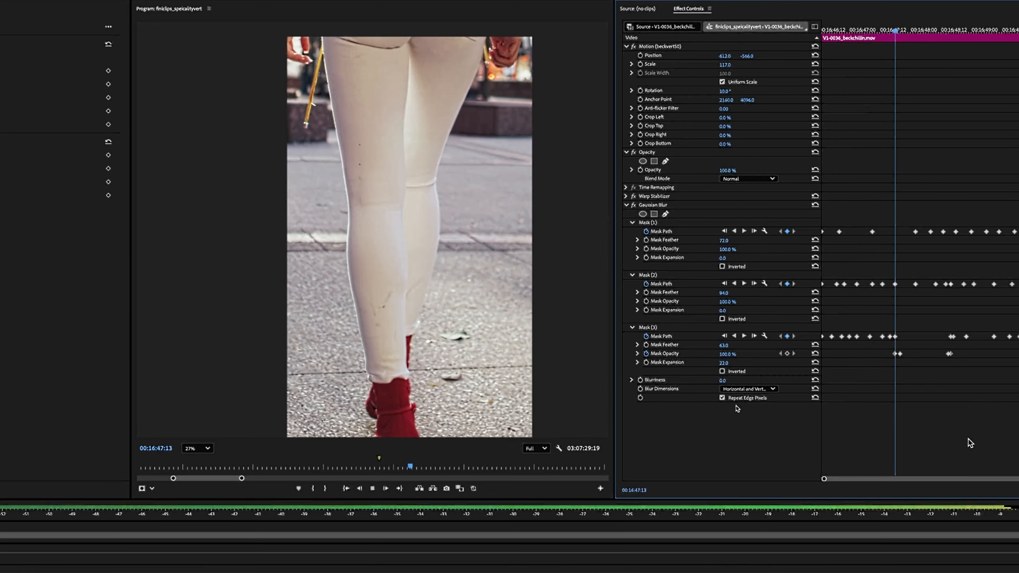
pyautogui.press('space')
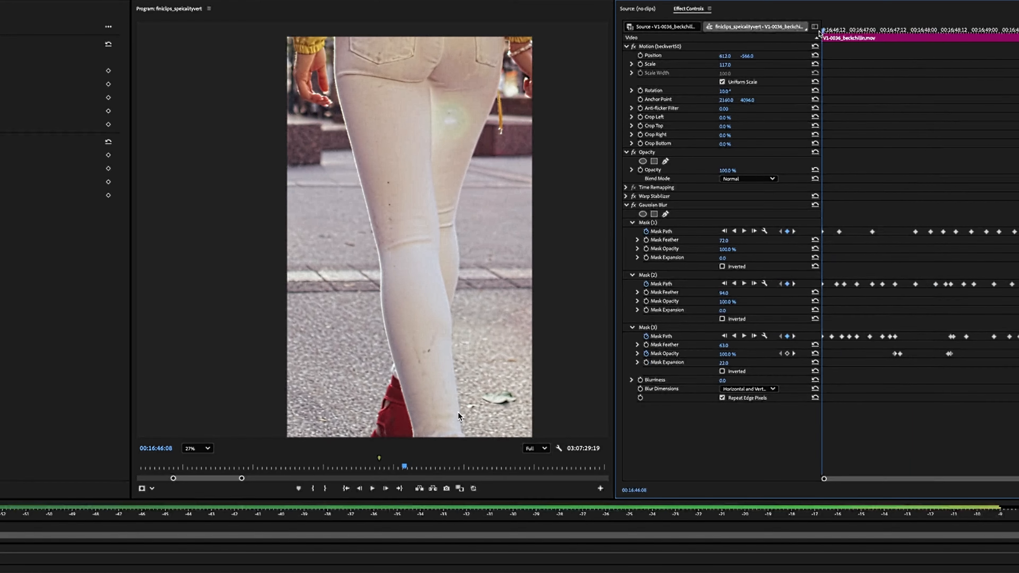
pyautogui.press('super+z')
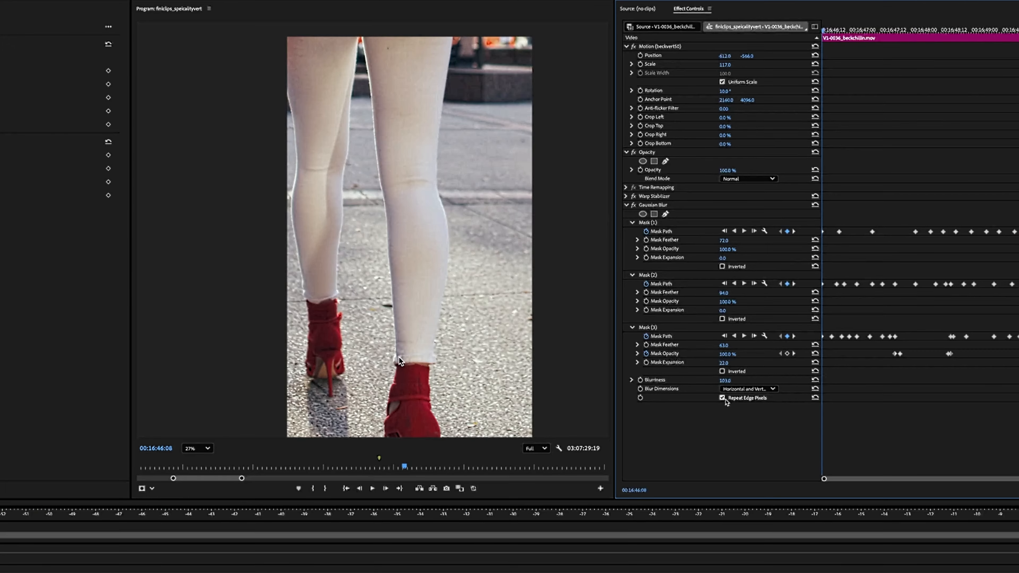
# Play the clip from its start with the blur active to examine how the masks follow the legs.
pyautogui.press('space')
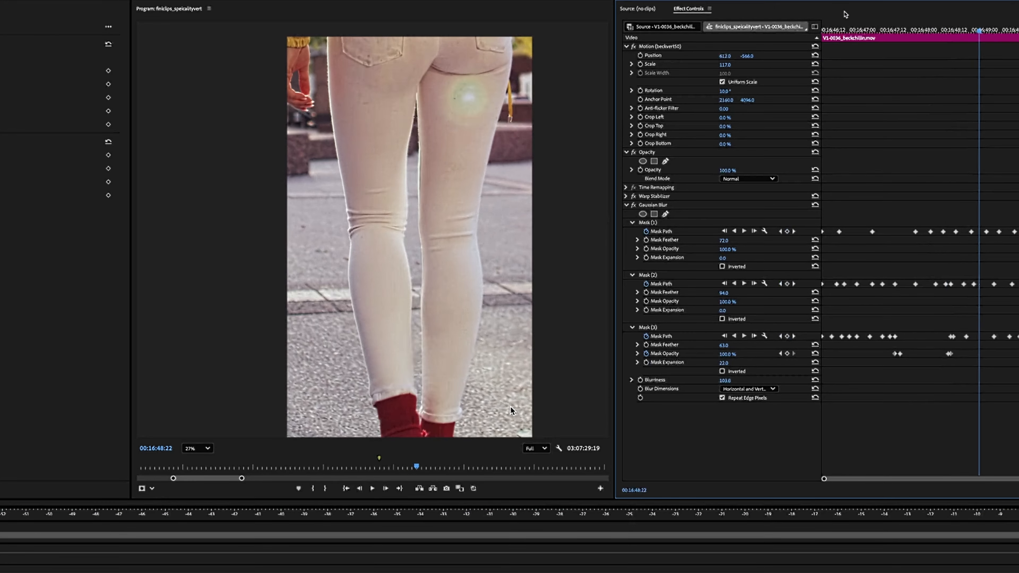
pyautogui.press('space')
pyautogui.press('space')
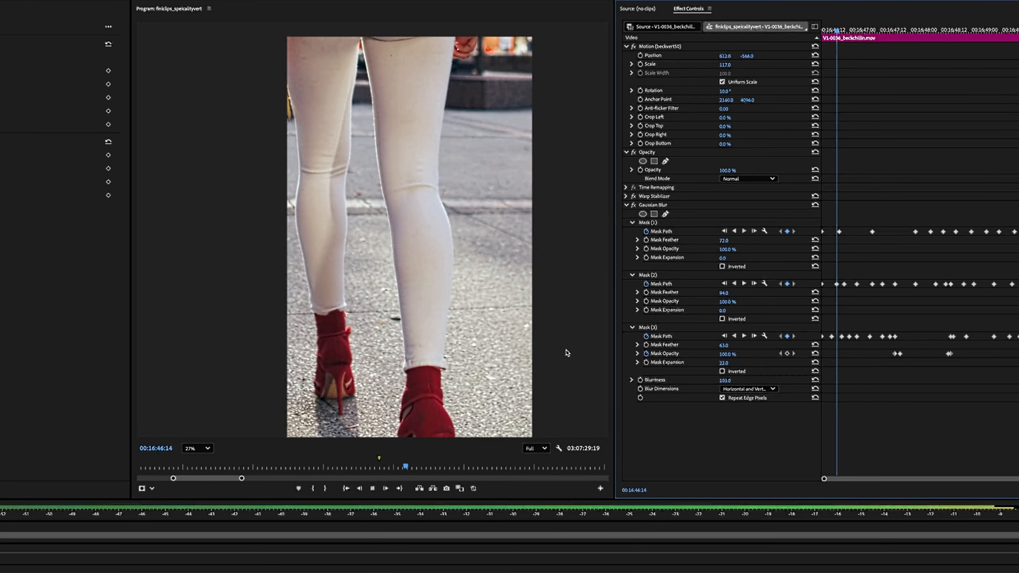
pyautogui.press('space')
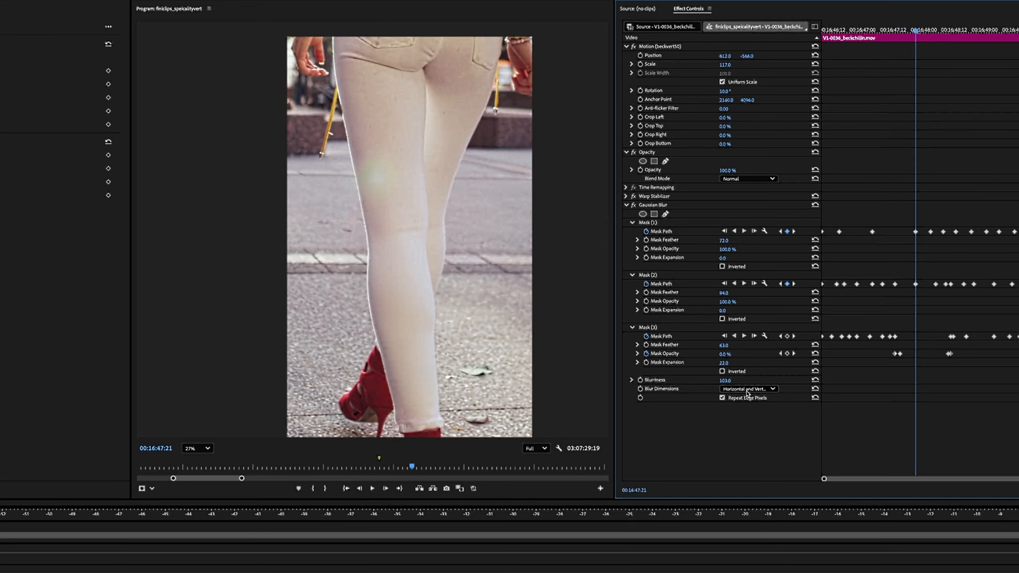
pyautogui.click(854, 28)
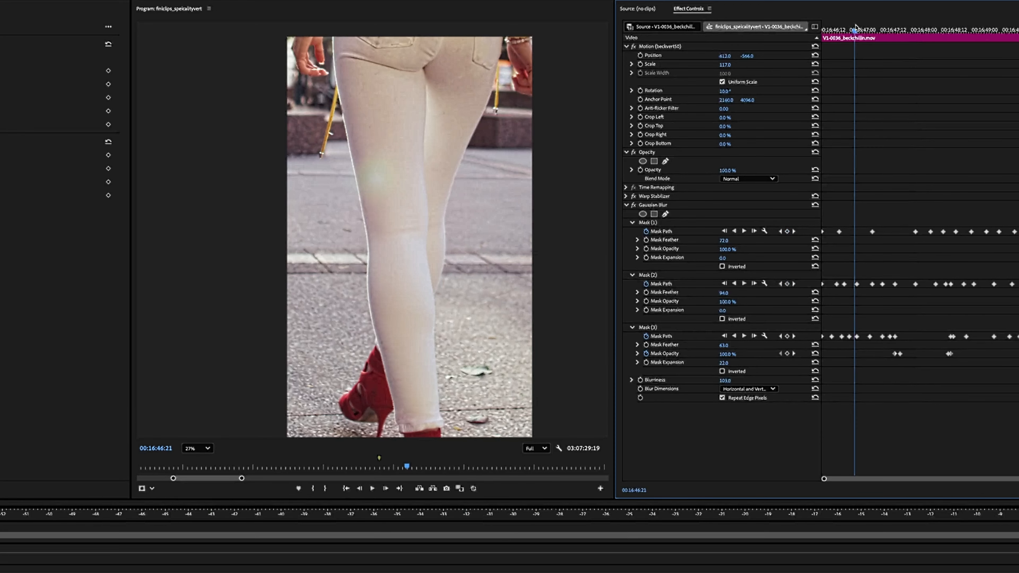
pyautogui.click(824, 30)
# Toggle the Blurriness change off and on at the clip's start and replay the clip to compare the legs with and without blur.
pyautogui.hotkey('ctrl', 's')
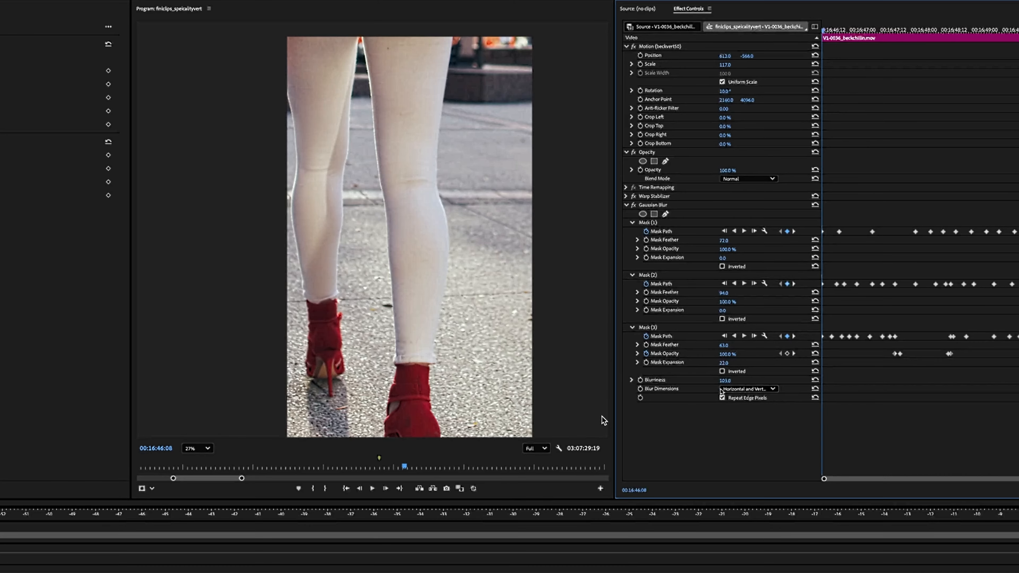
pyautogui.hotkey('ctrl', 'z')
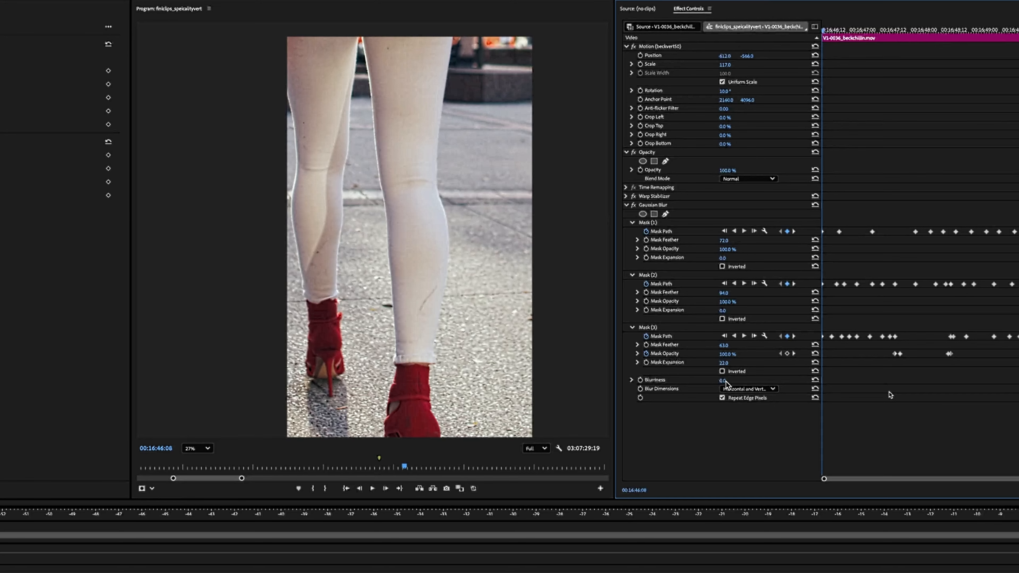
pyautogui.hotkey('ctrl', 'shift', 'z')
pyautogui.press('space')
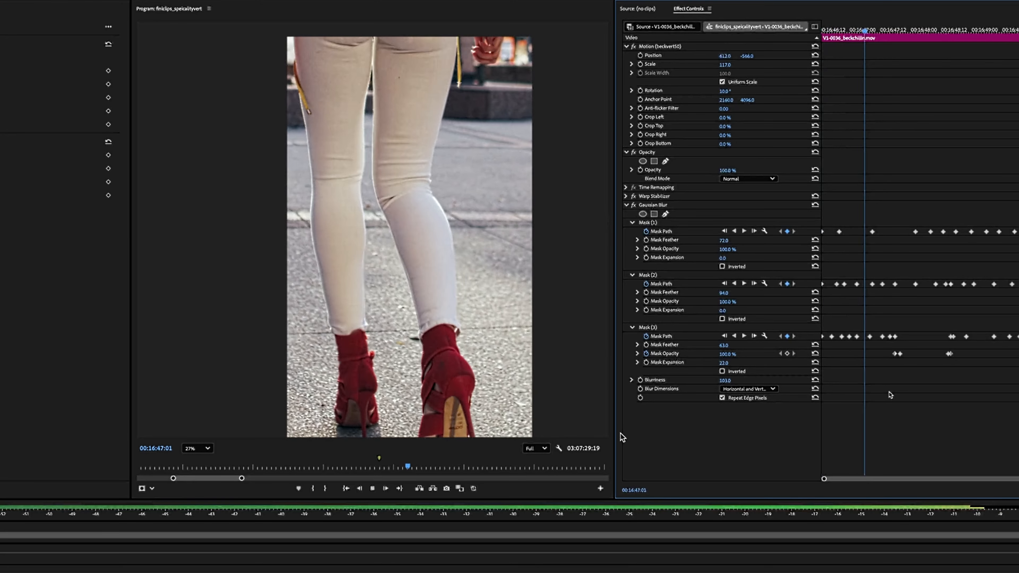
pyautogui.press('space')
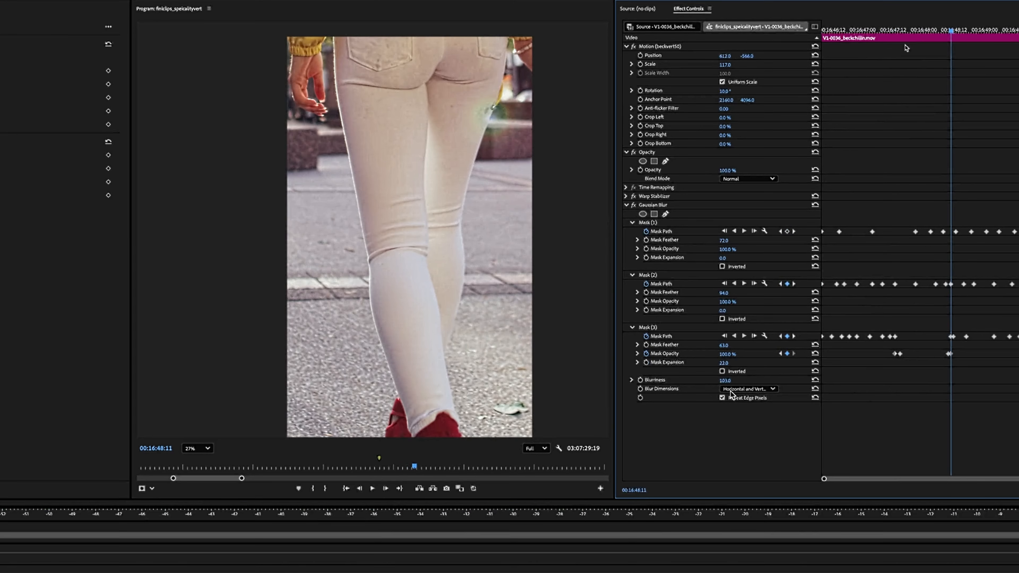
pyautogui.press('Up')
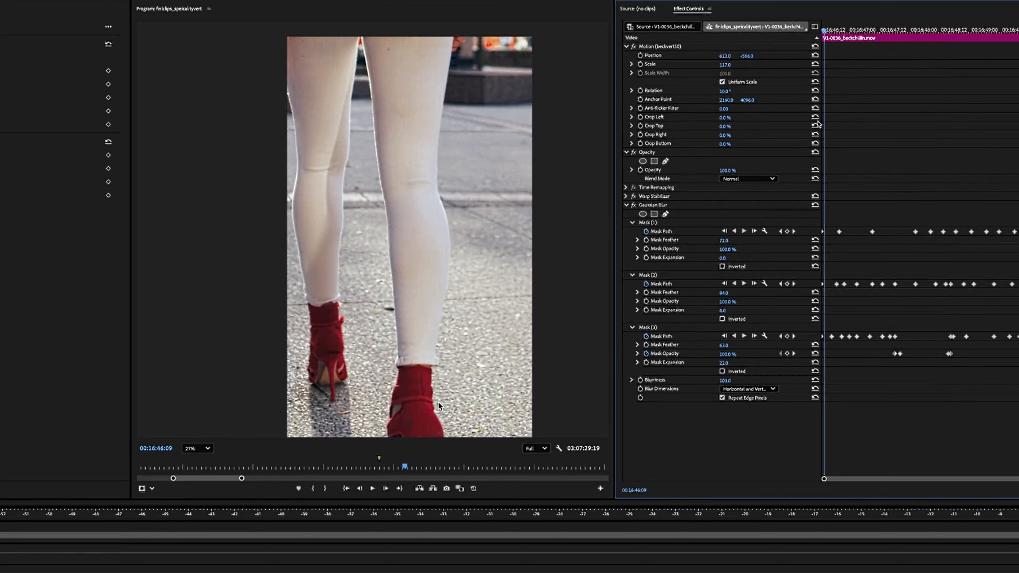
pyautogui.press('space')
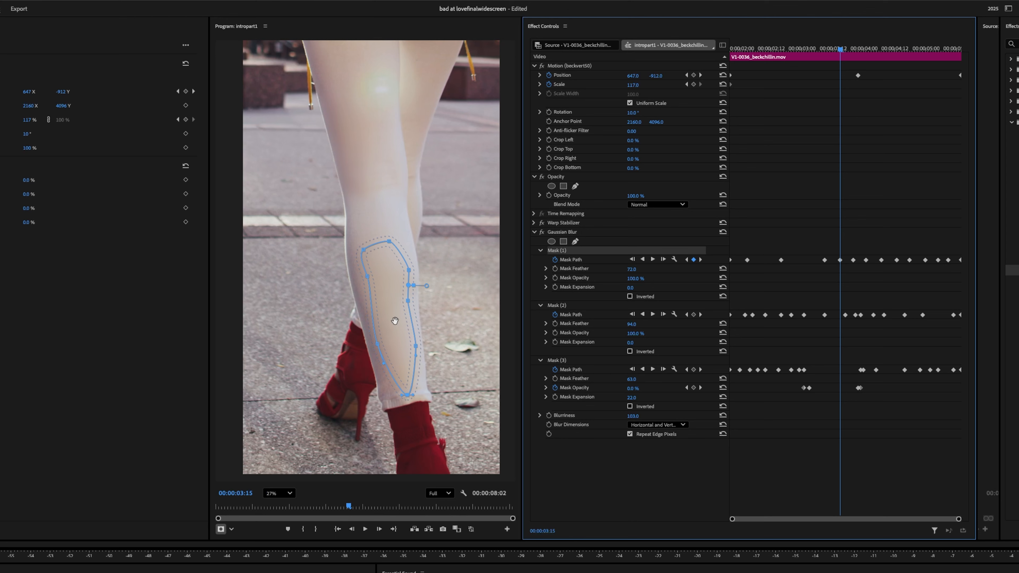
# In the intropart1 sequence at 00:00:03:15, move Mask (1) down over the front leg's hem and boot, and hide its outline to examine the edge.
pyautogui.moveTo(395, 320); pyautogui.dragTo(335, 363)
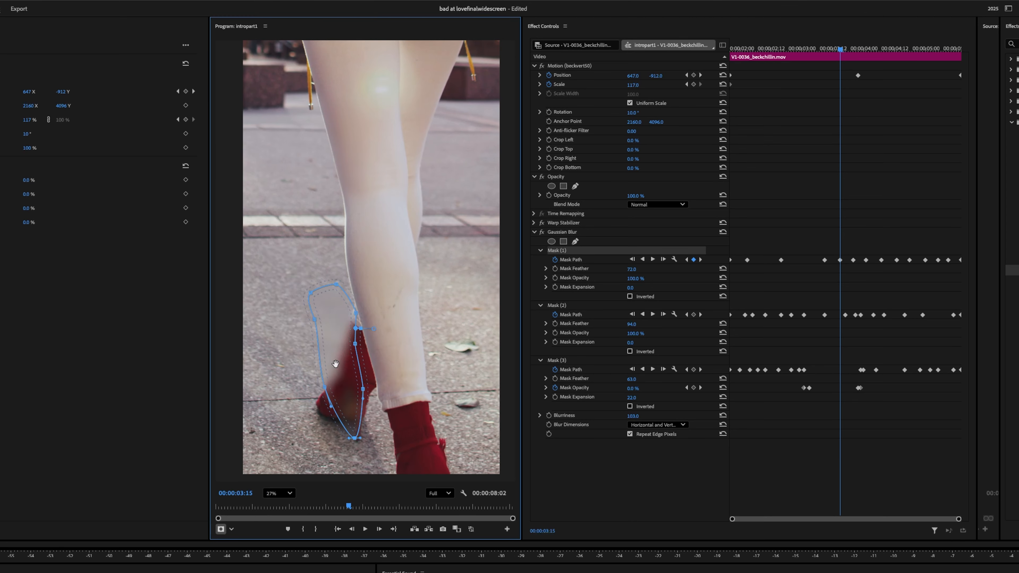
pyautogui.moveTo(348, 364); pyautogui.dragTo(396, 371)
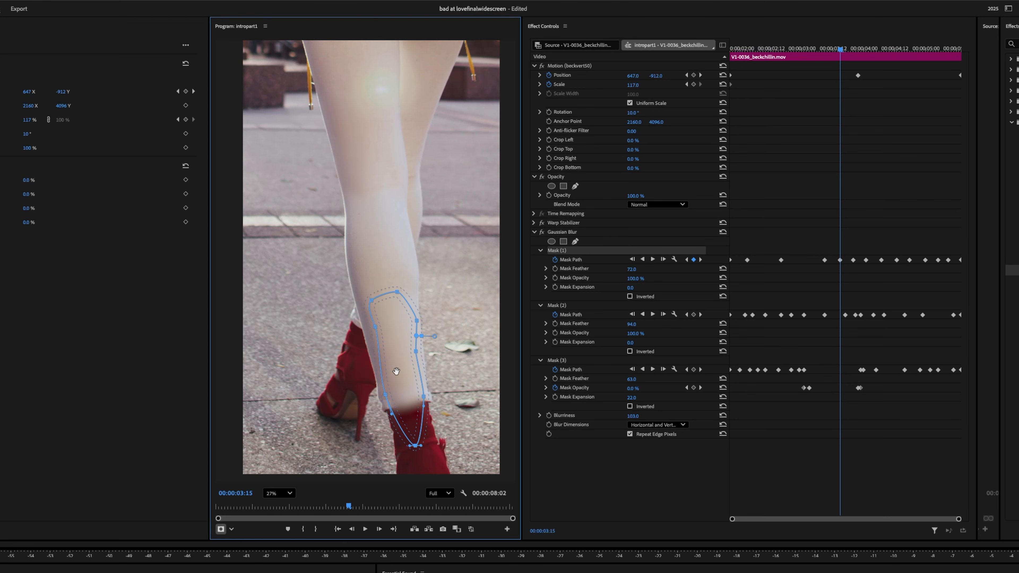
pyautogui.scroll(5, 450, 414)
pyautogui.moveTo(439, 387); pyautogui.dragTo(462, 318)
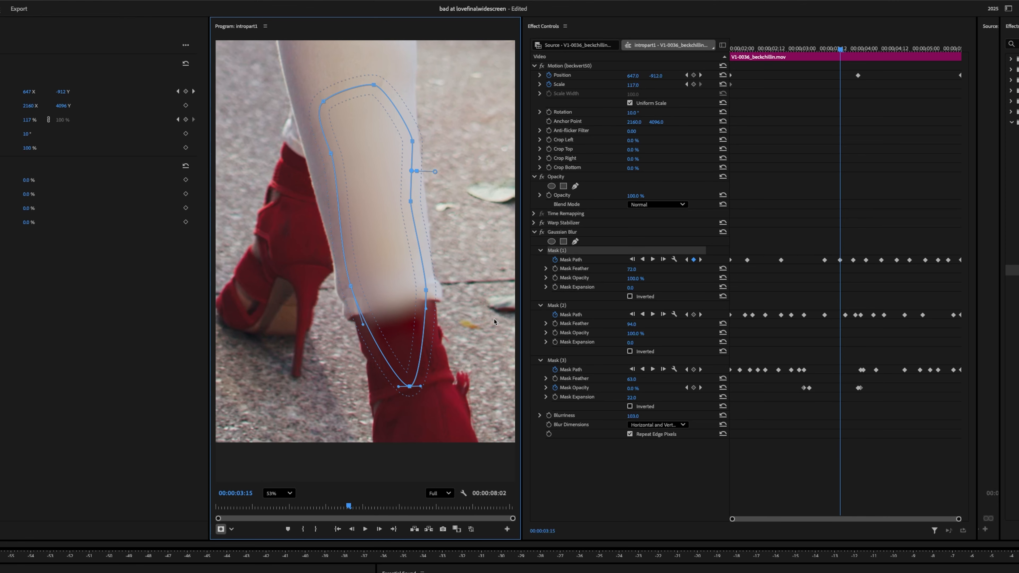
pyautogui.click(632, 270)
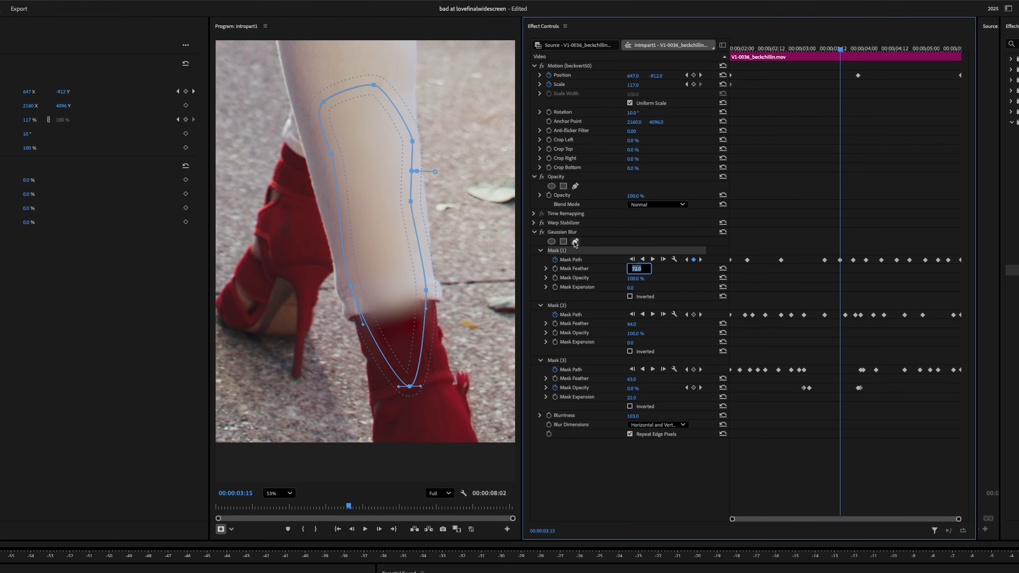
pyautogui.click(561, 232)
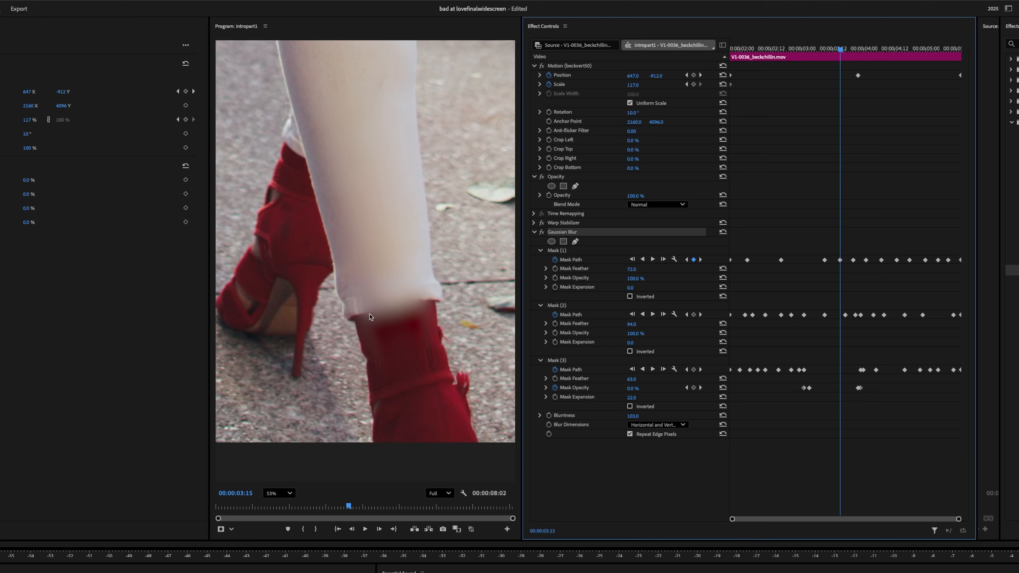